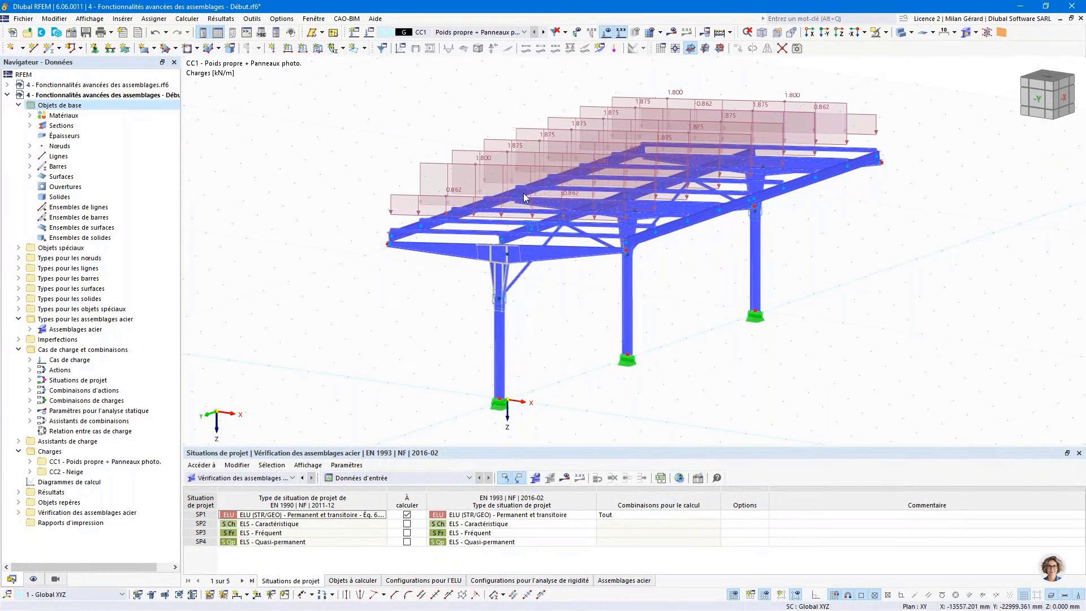
Step: Display the CC2 - Neige snow loads, followed by the ELU design situation SP1
left_click(544, 32)
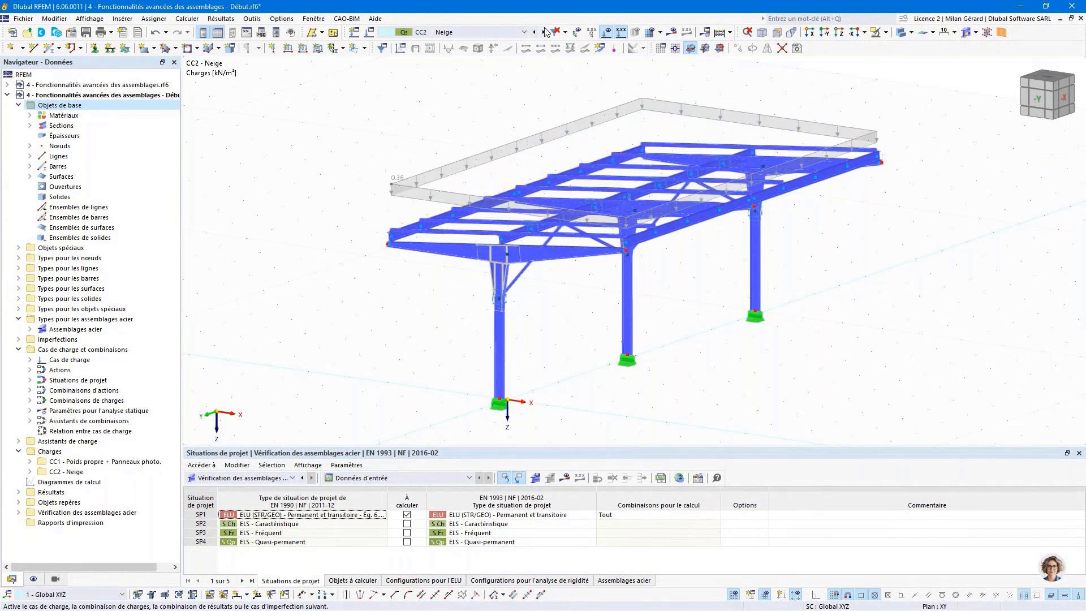
left_click(545, 32)
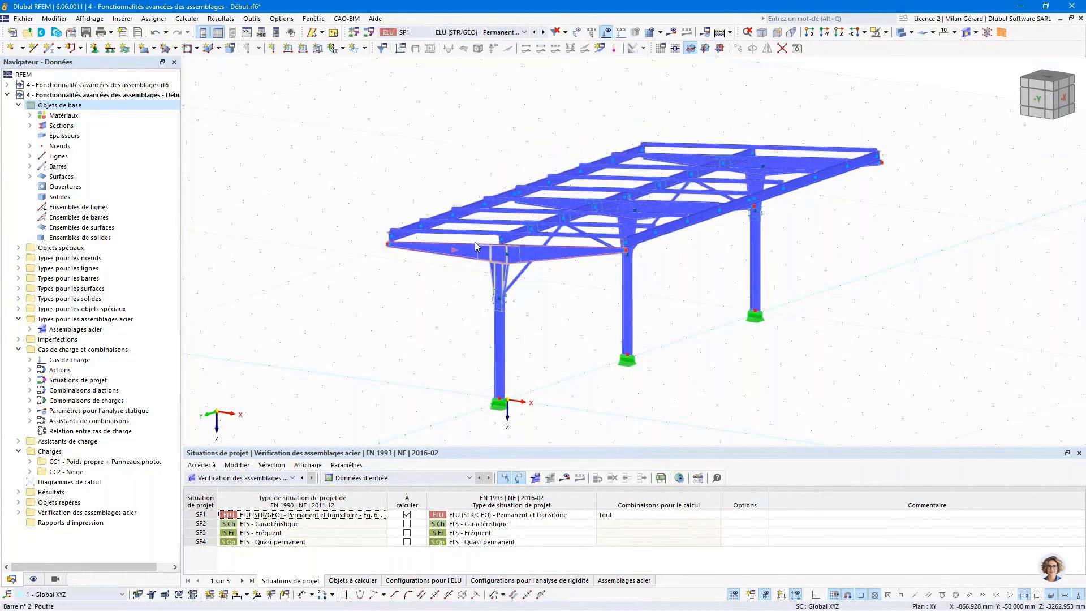
Step: Open the steel joint between the front column head and the tapered beam for editing
scroll(447, 242, "up", 5)
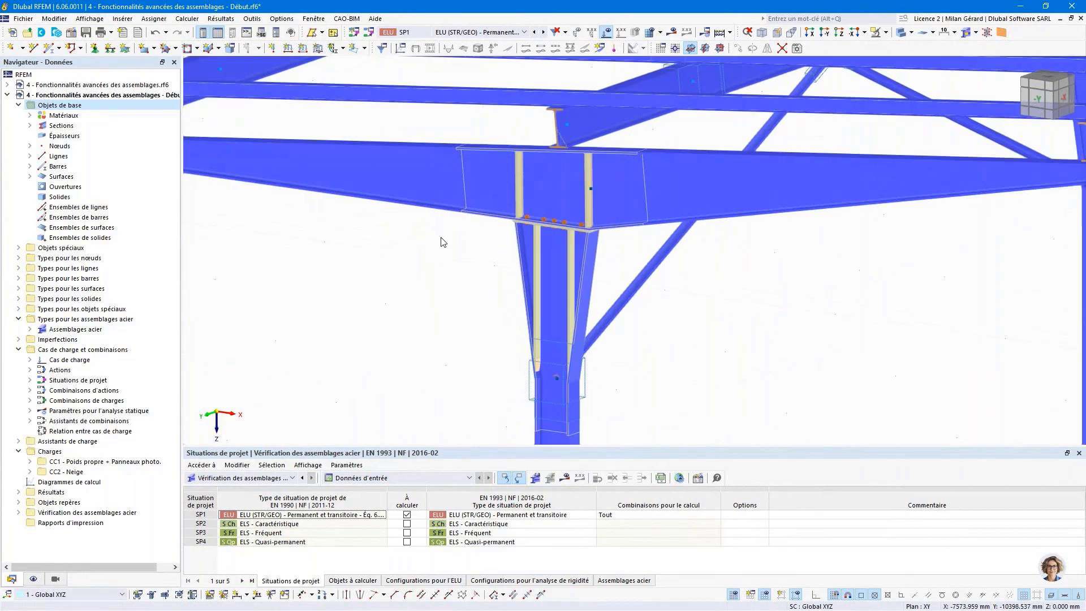
left_click(531, 221)
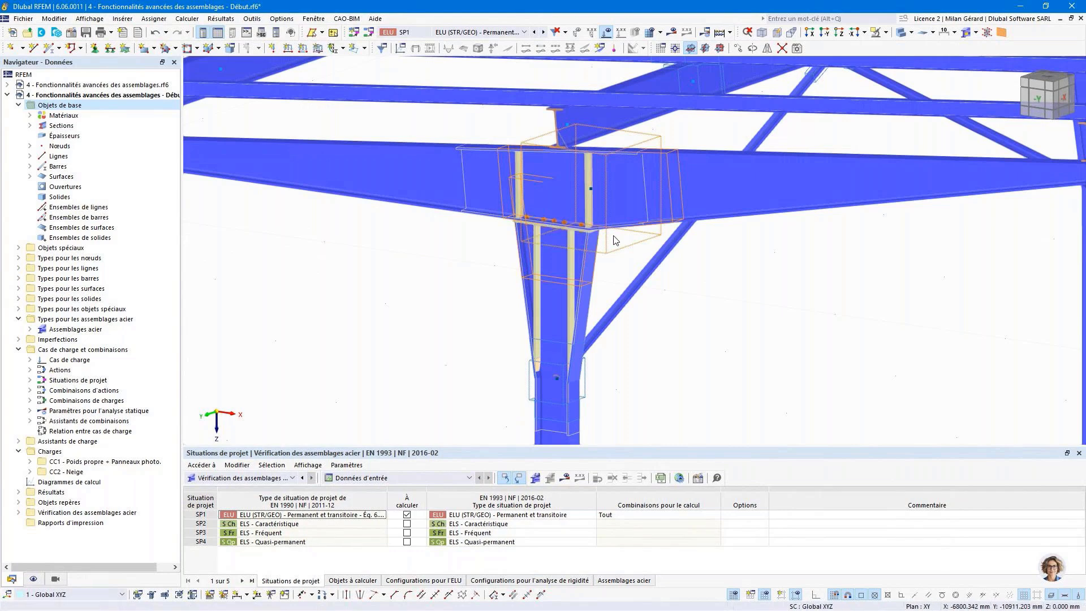
double_click(534, 155)
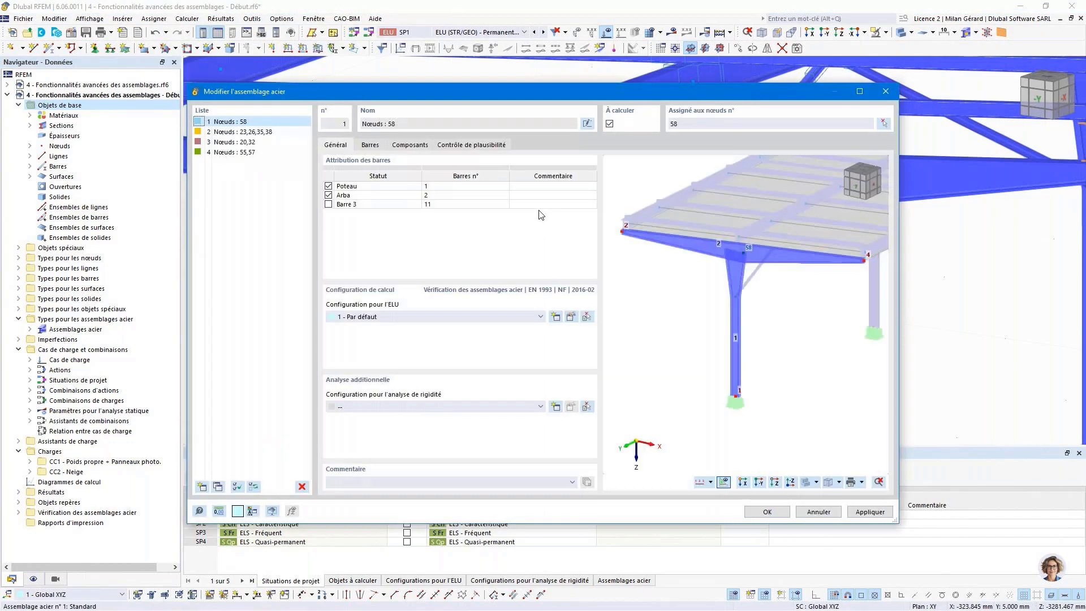
Step: Inspect the Poteau and Arba member assignments of the node 58 joint, including their types and supported ends
double_click(388, 186)
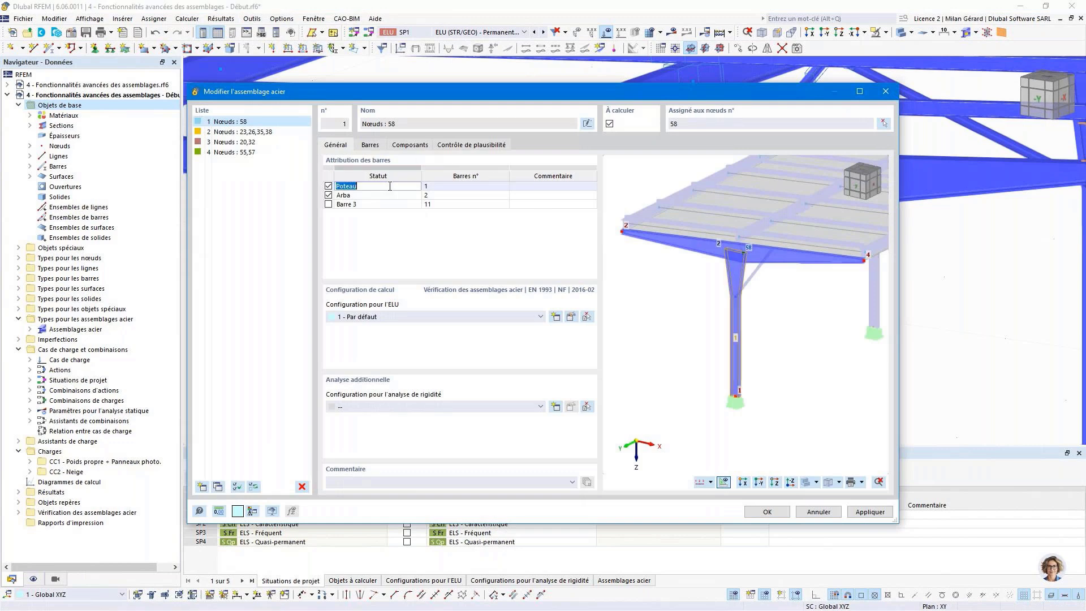
double_click(355, 195)
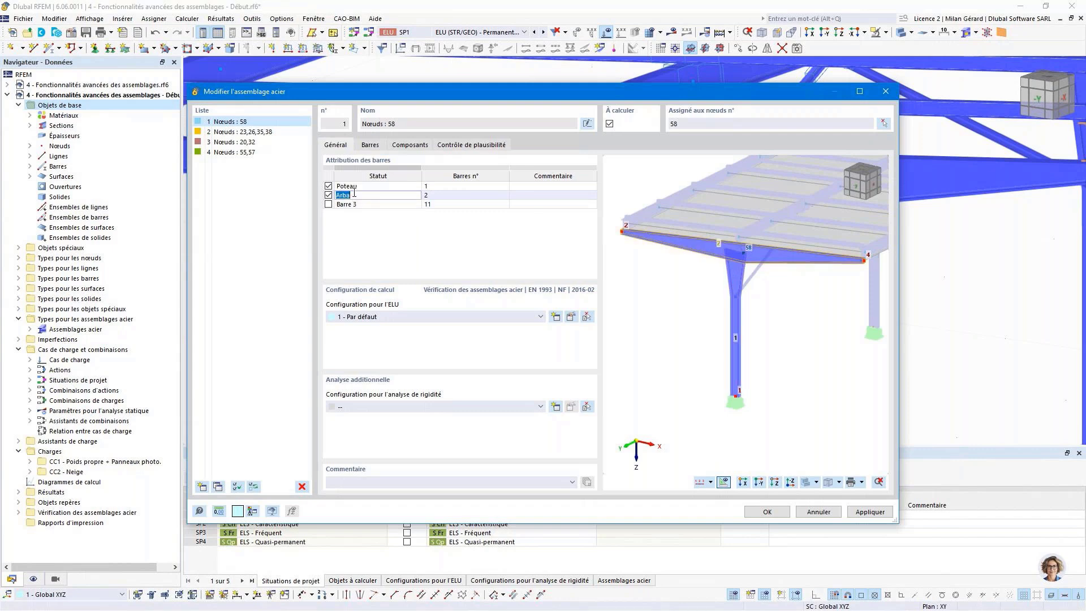
left_click(370, 145)
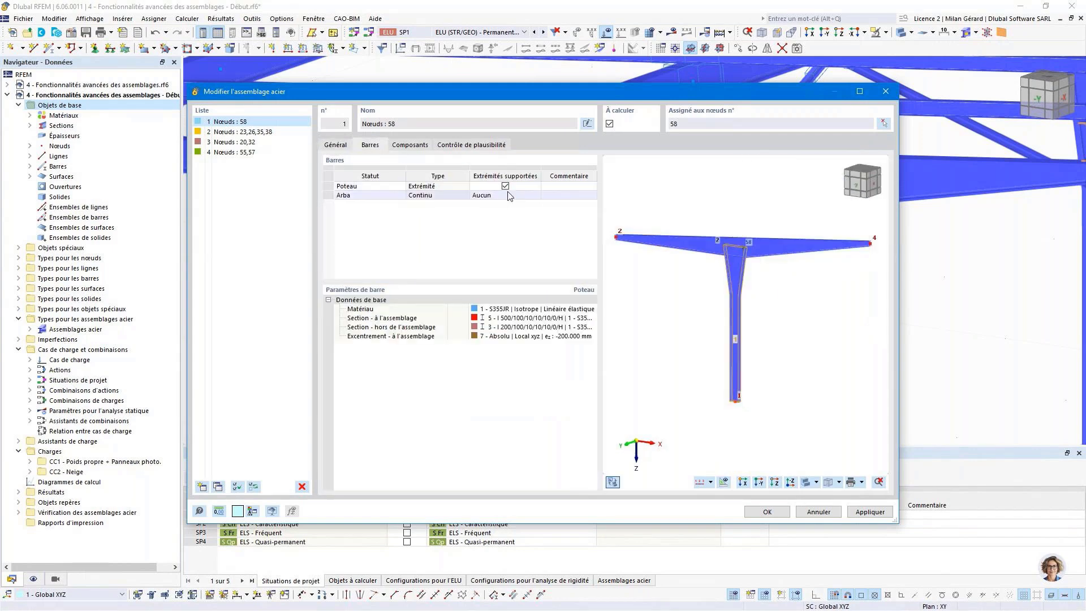
Step: Review the end plate, stiffener and rib components of the node 58 joint and their parameters
left_click(413, 147)
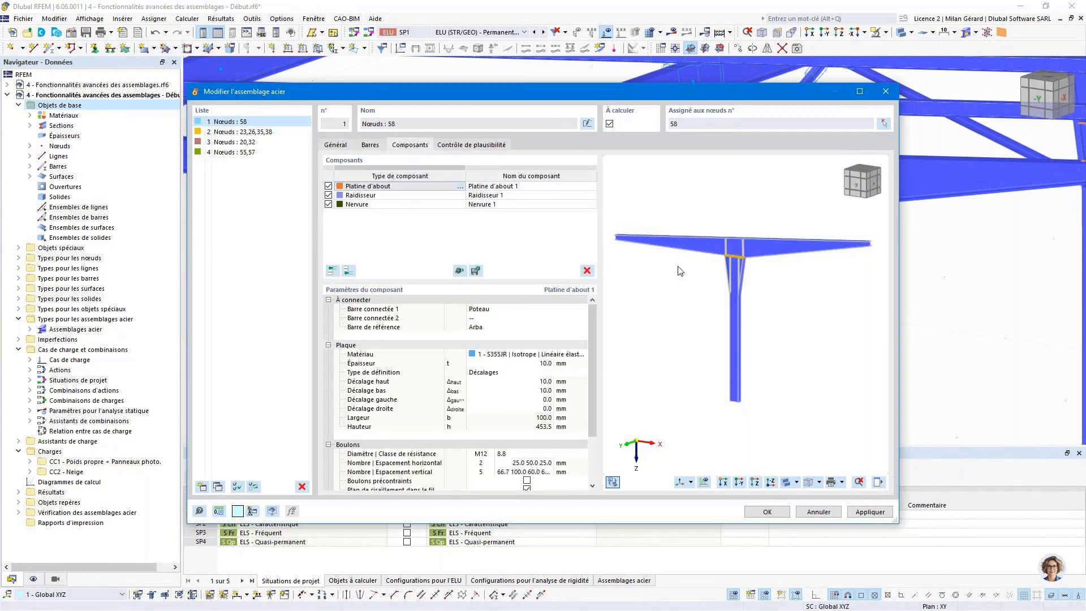
scroll(714, 280, "up", 5)
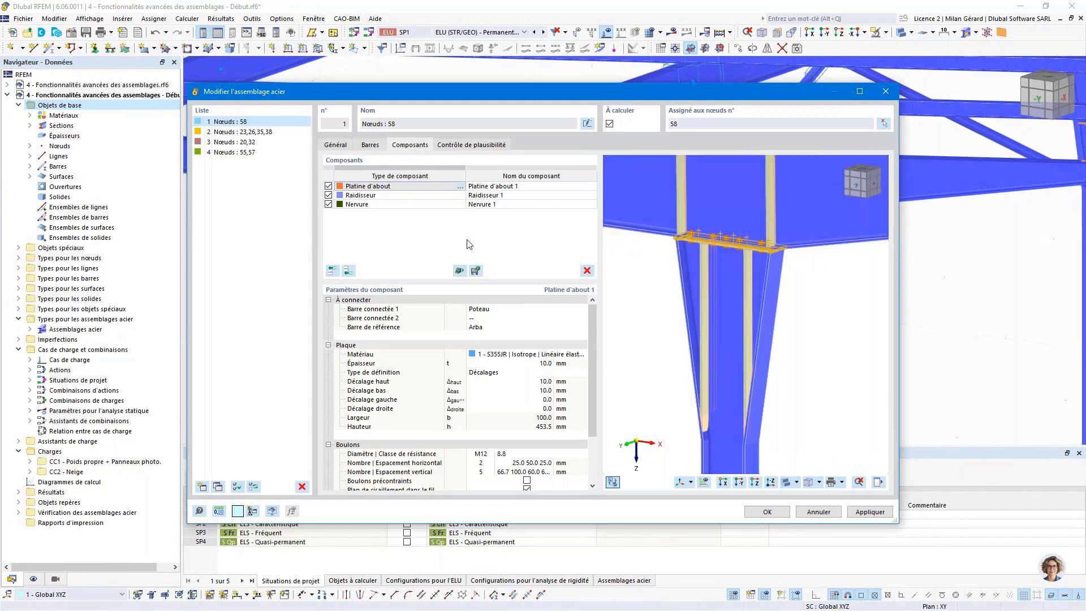
left_click(404, 197)
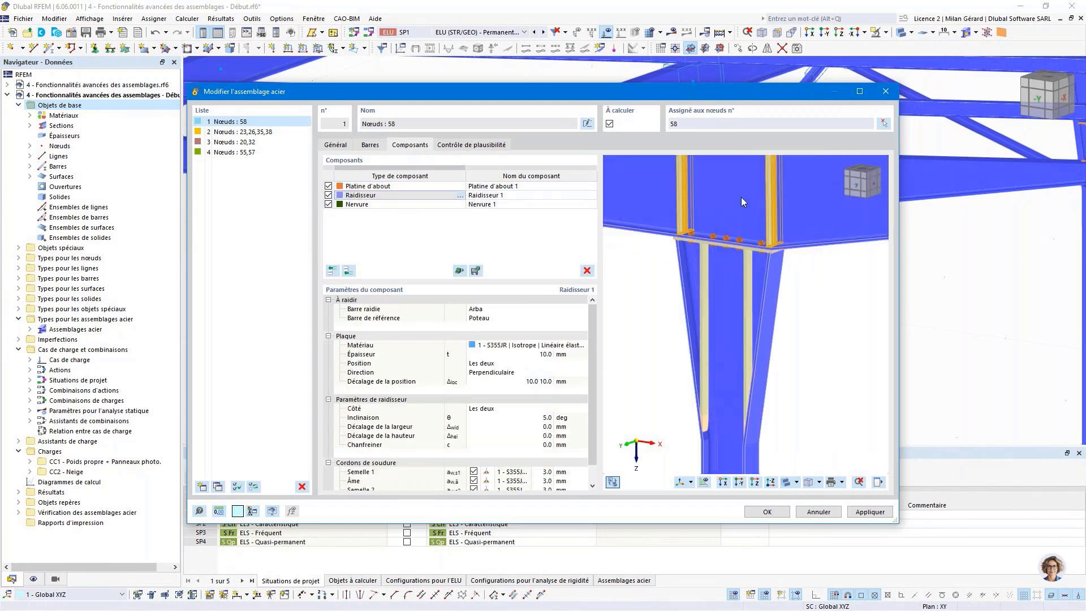
left_click(384, 205)
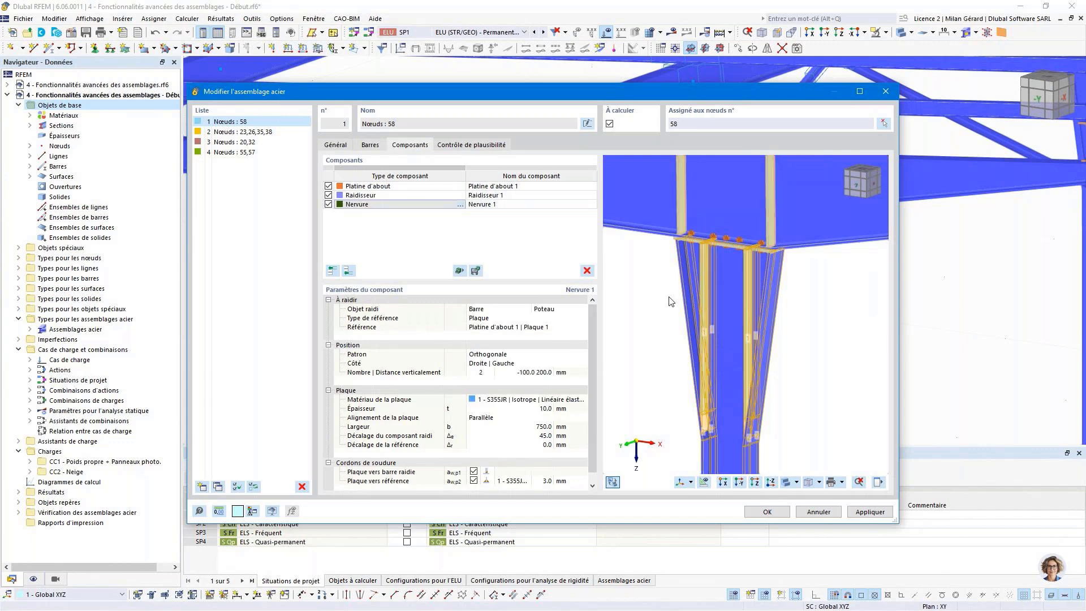
scroll(695, 293, "down", 2)
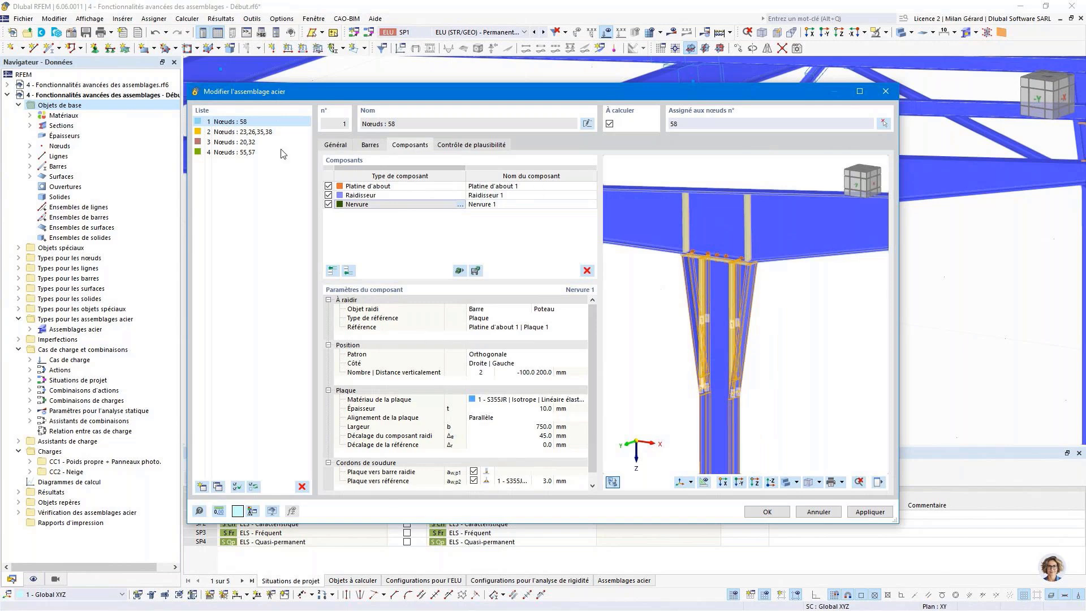
Step: Switch to the steel joint at nodes 23,26,35,38 and enlarge its dialog to view the joist and purlin crossing
left_click(262, 136)
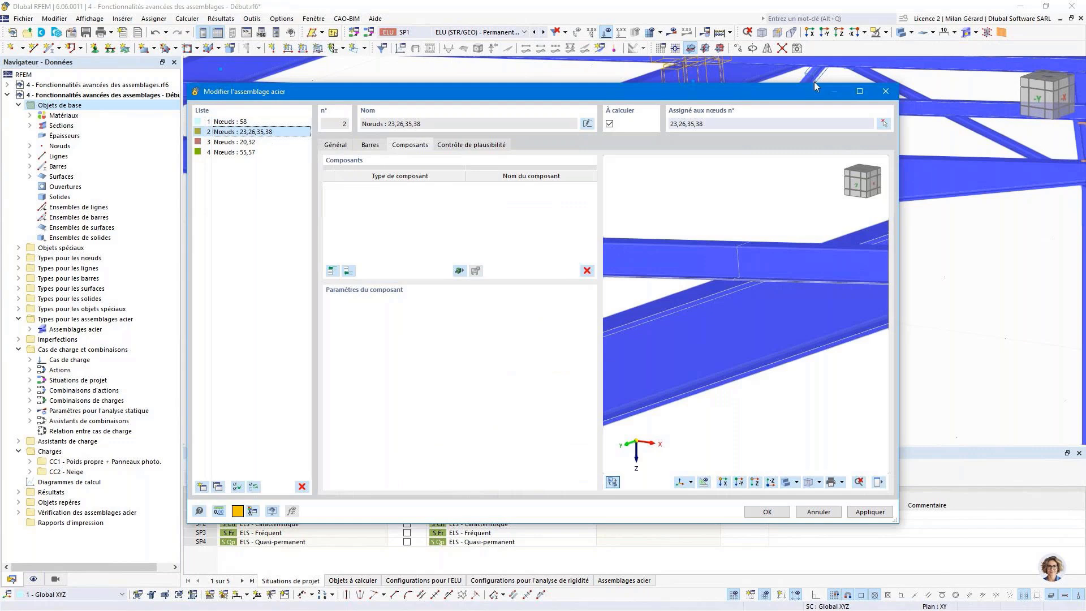
left_click(859, 91)
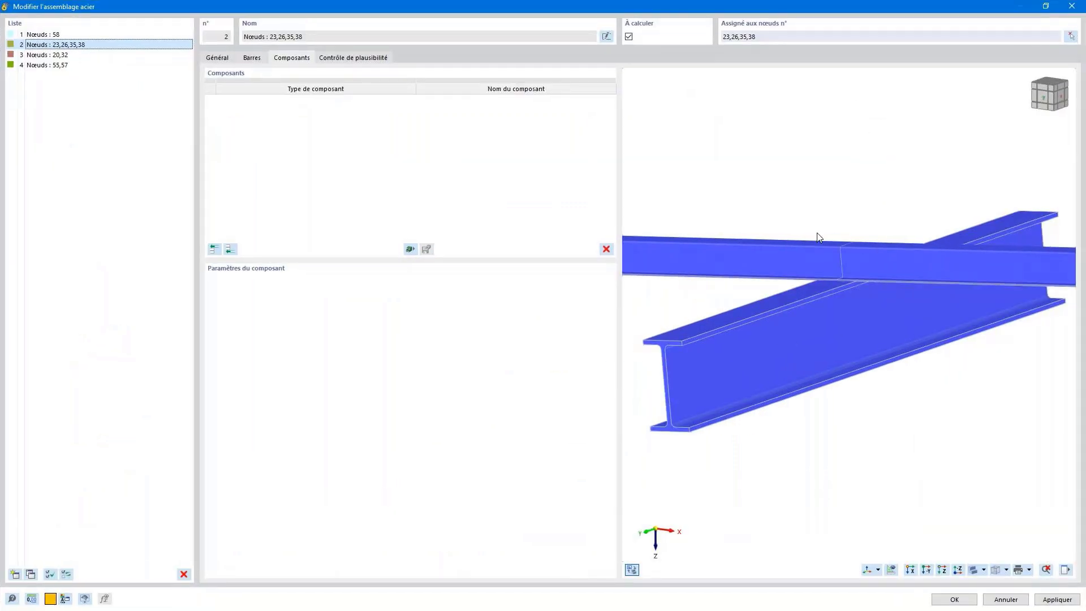
middle_click_drag(817, 236, 932, 259, "ctrl")
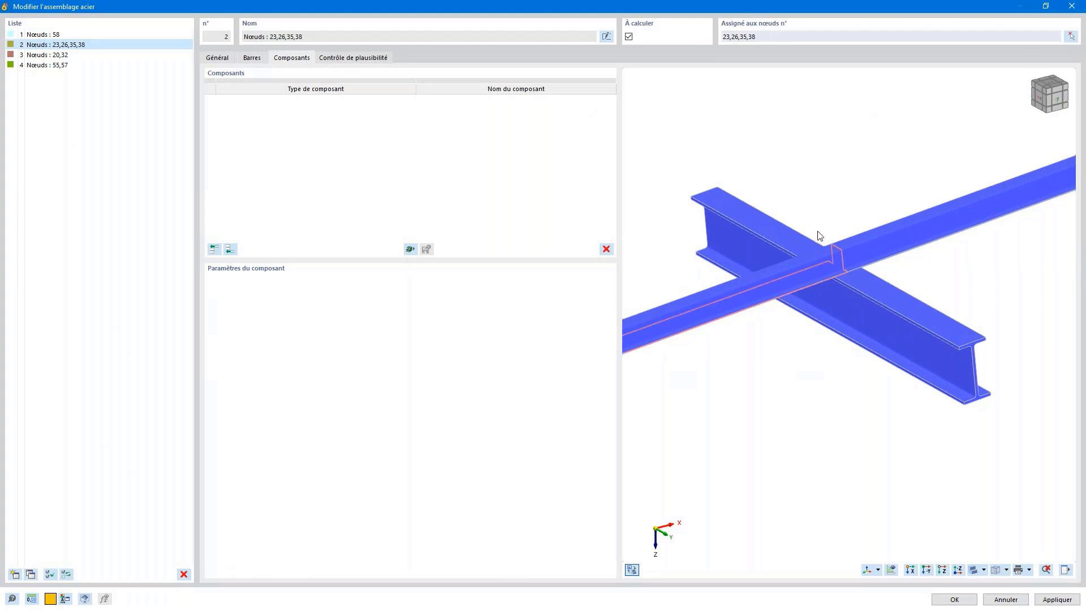
middle_click_drag(819, 236, 1022, 89, "ctrl")
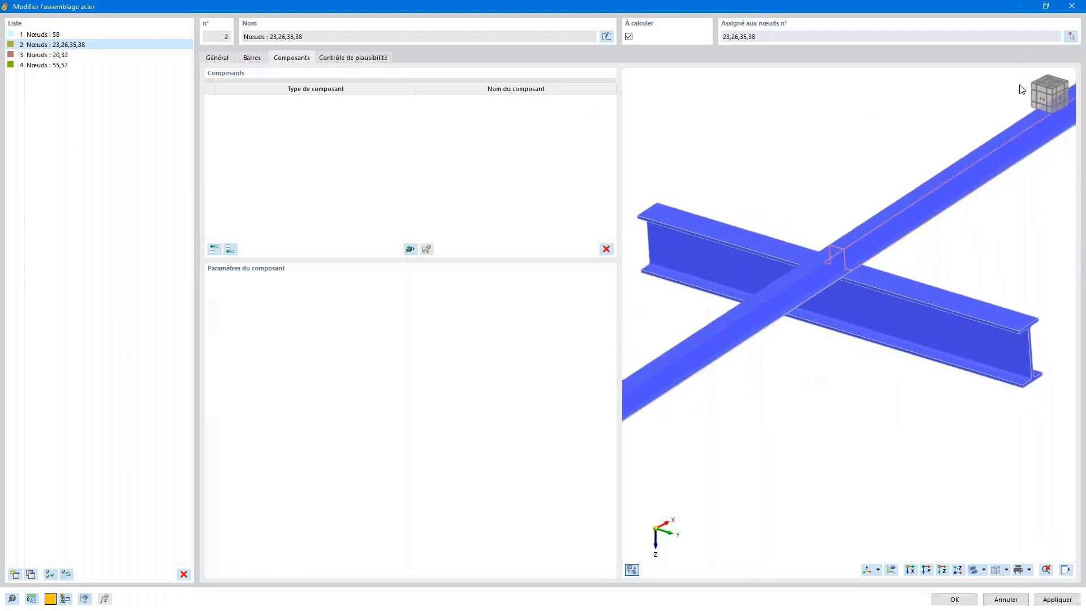
Step: Examine which members are assigned as Panne, Solive inf and Solive sup in the joint at nodes 23,26,35,38
left_click(209, 58)
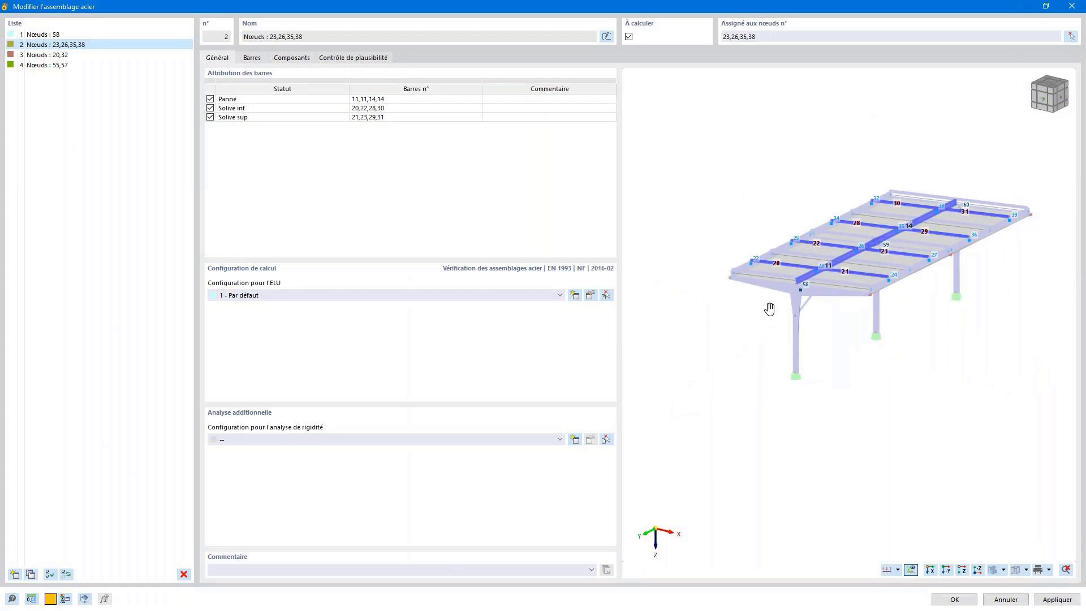
middle_click_drag(769, 309, 764, 331)
scroll(818, 283, "up", 2)
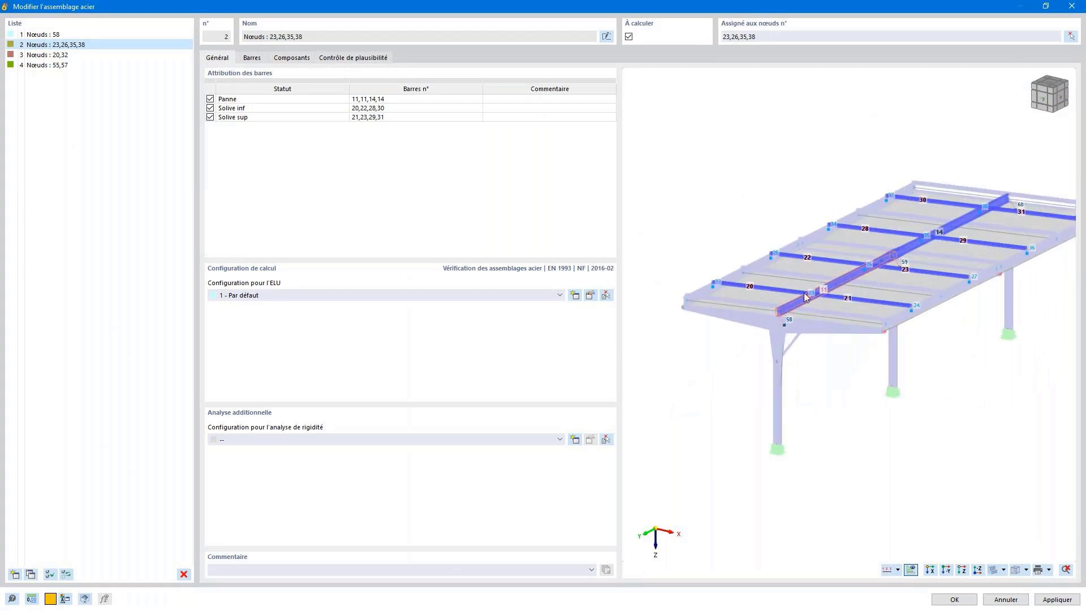
left_click(255, 101)
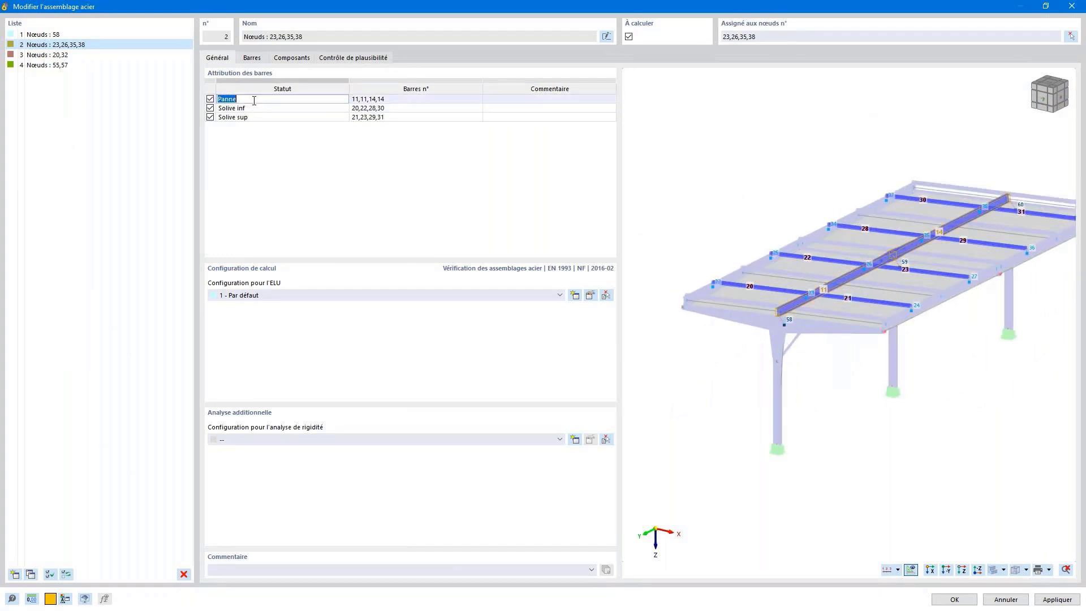
left_click(254, 109)
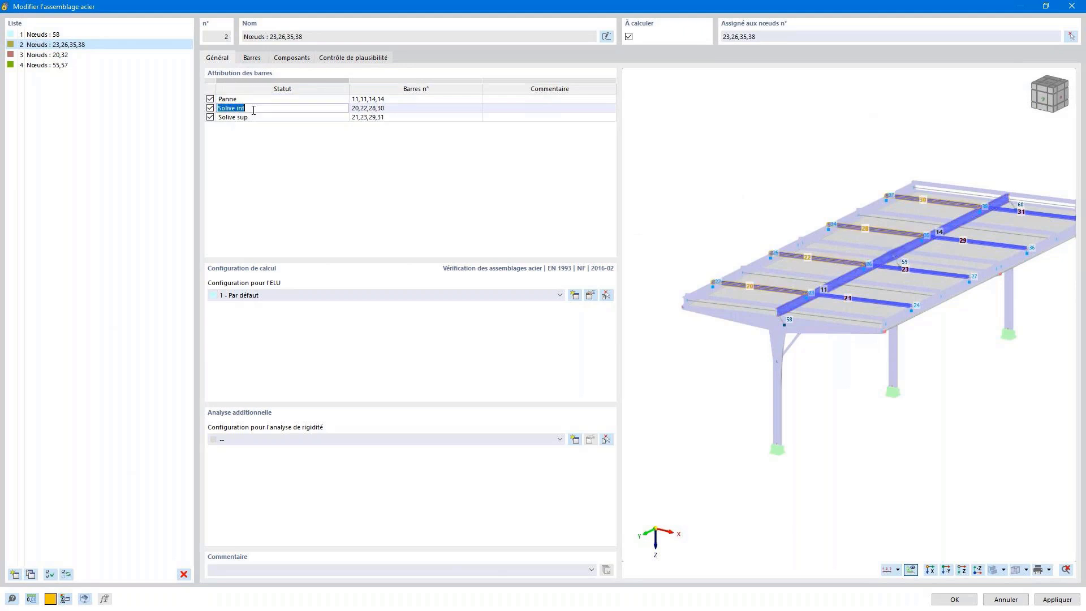
left_click(256, 119)
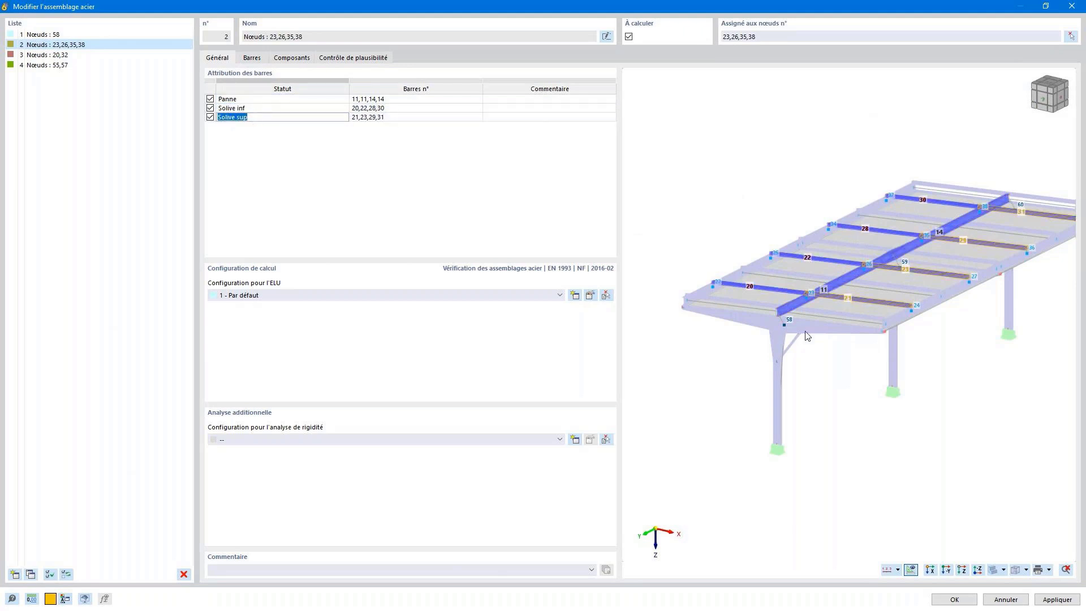
middle_click_drag(803, 335, 860, 343, "ctrl")
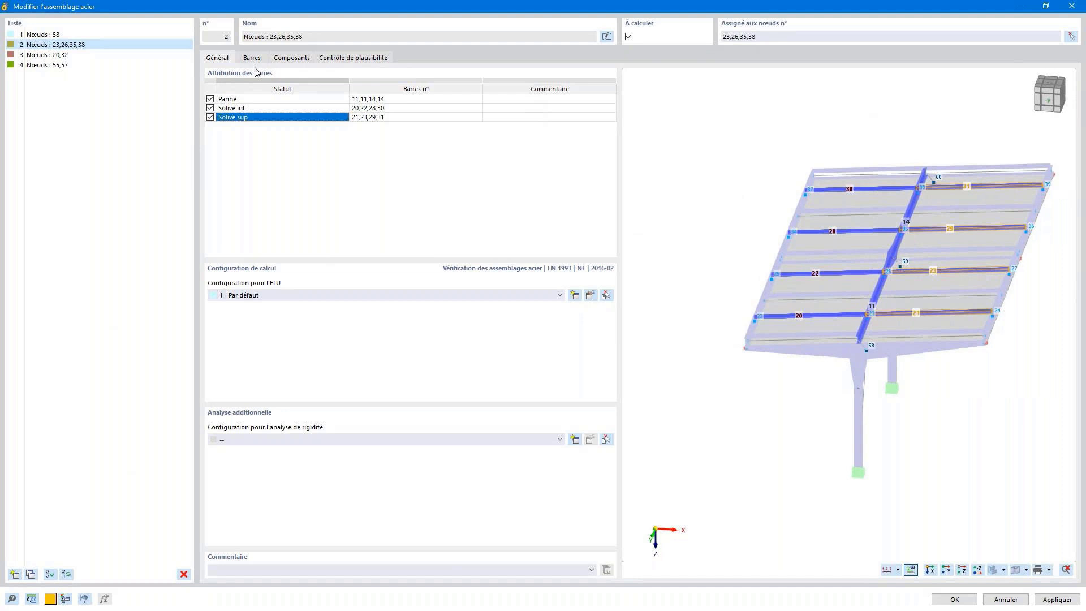
Step: Add an inserted member component to the joint at nodes 23,26,35,38 and open its section for entry
left_click(290, 57)
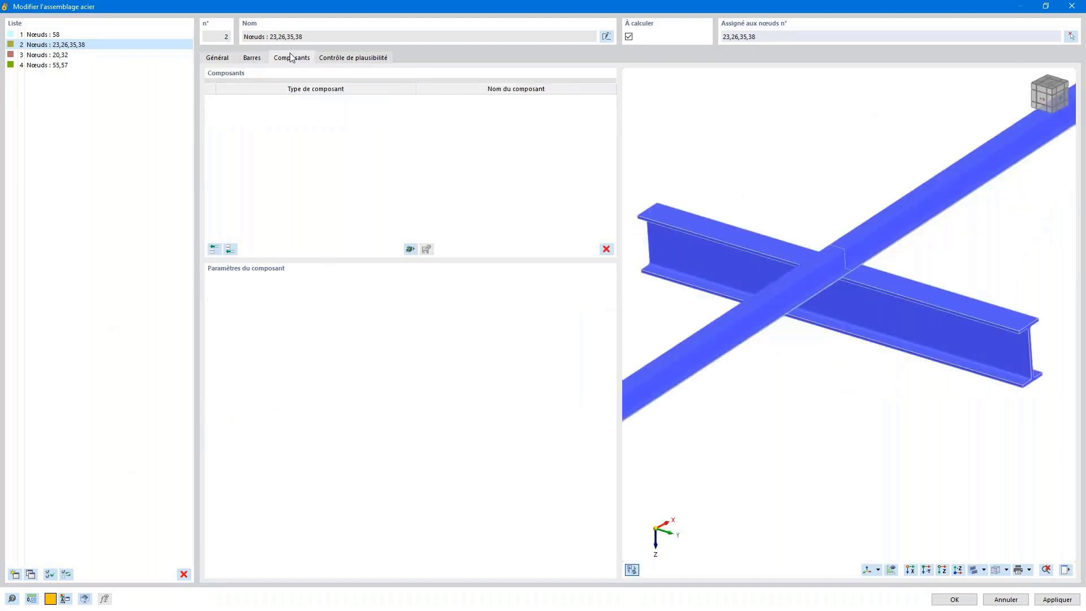
left_click(230, 248)
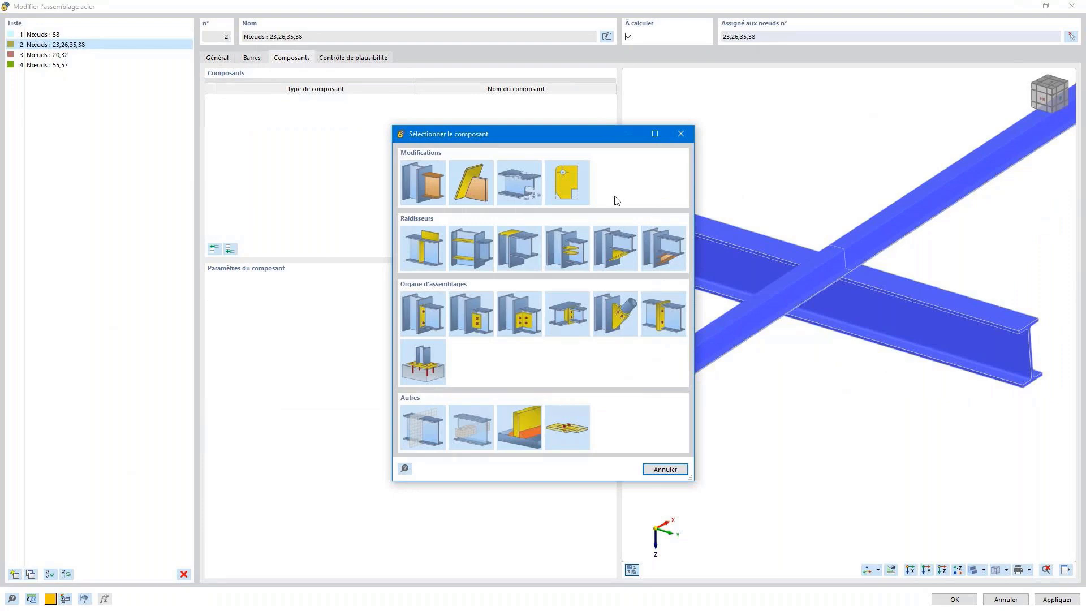
left_click(658, 253)
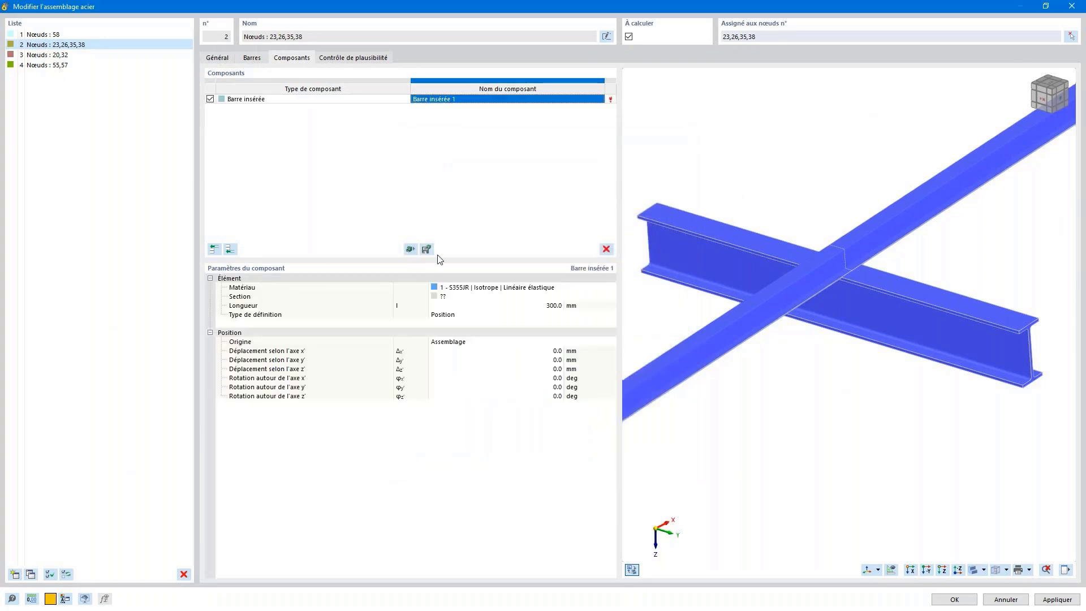
left_click(442, 296)
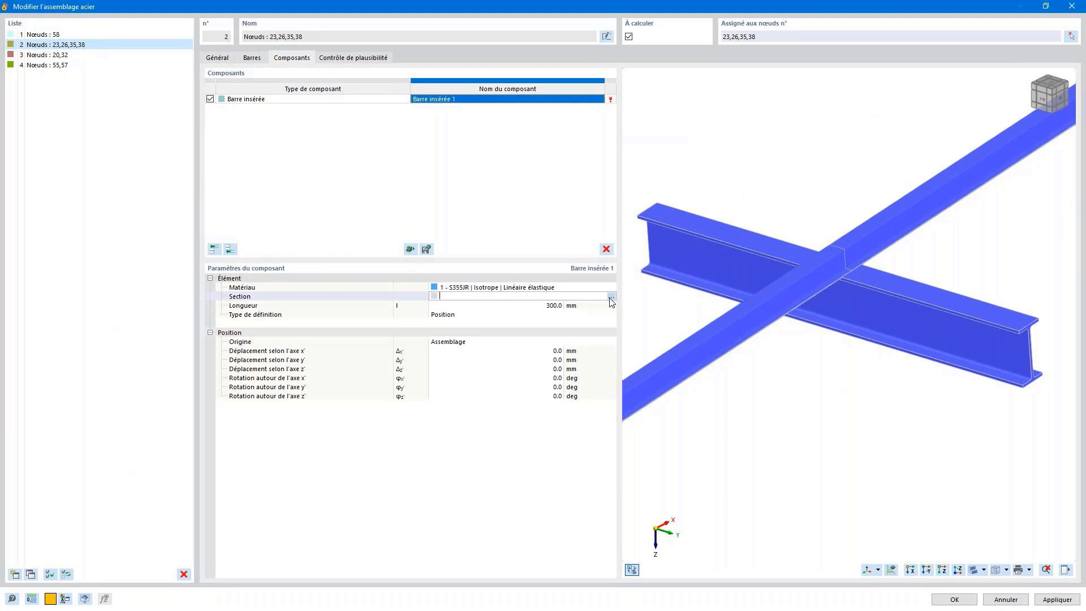
Step: Check the section definition and dimensions of the Solive inf member, leave it unchanged, and return to the joint's components
middle_click_drag(730, 341, 823, 279, "ctrl")
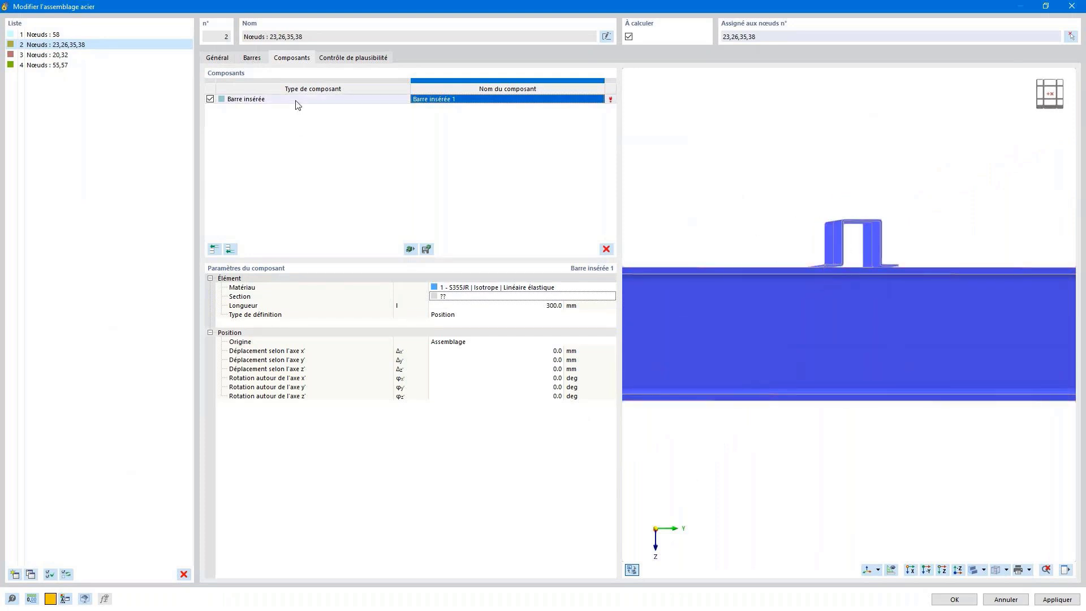
left_click(256, 58)
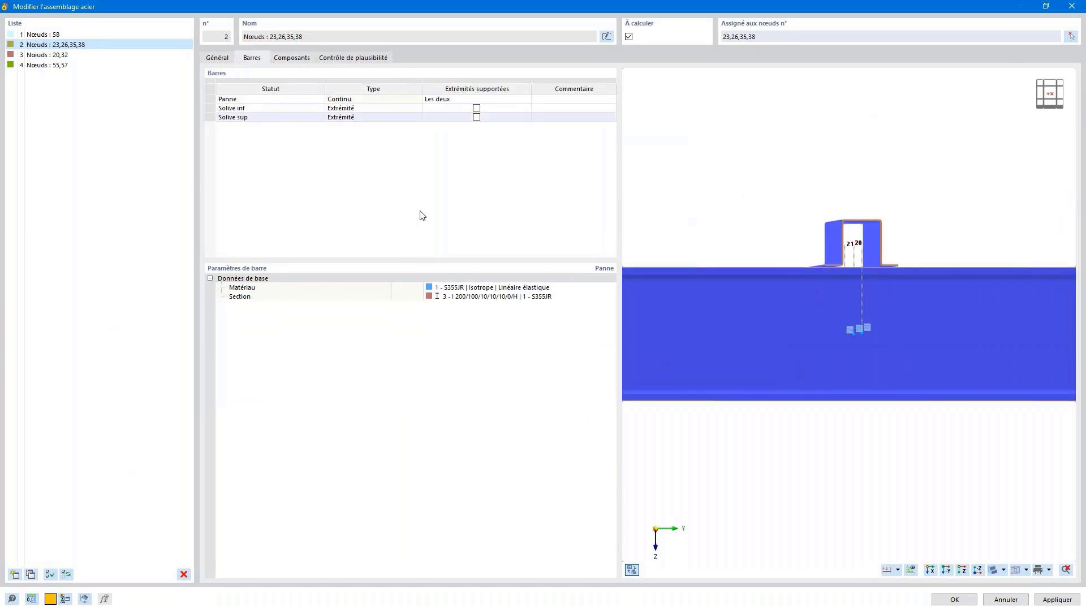
left_click_drag(286, 109, 283, 102)
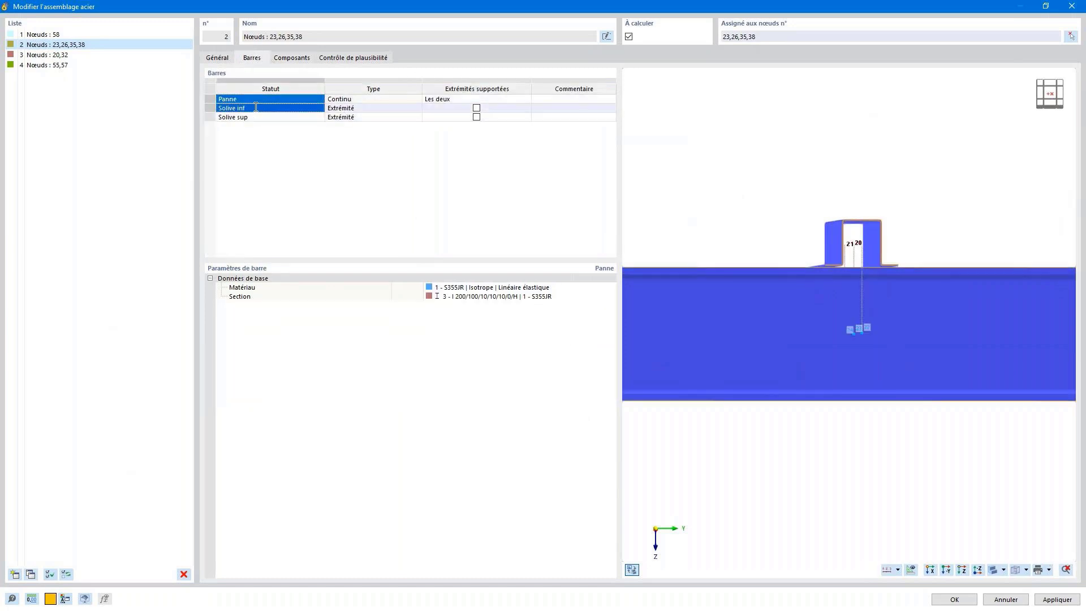
left_click(256, 108)
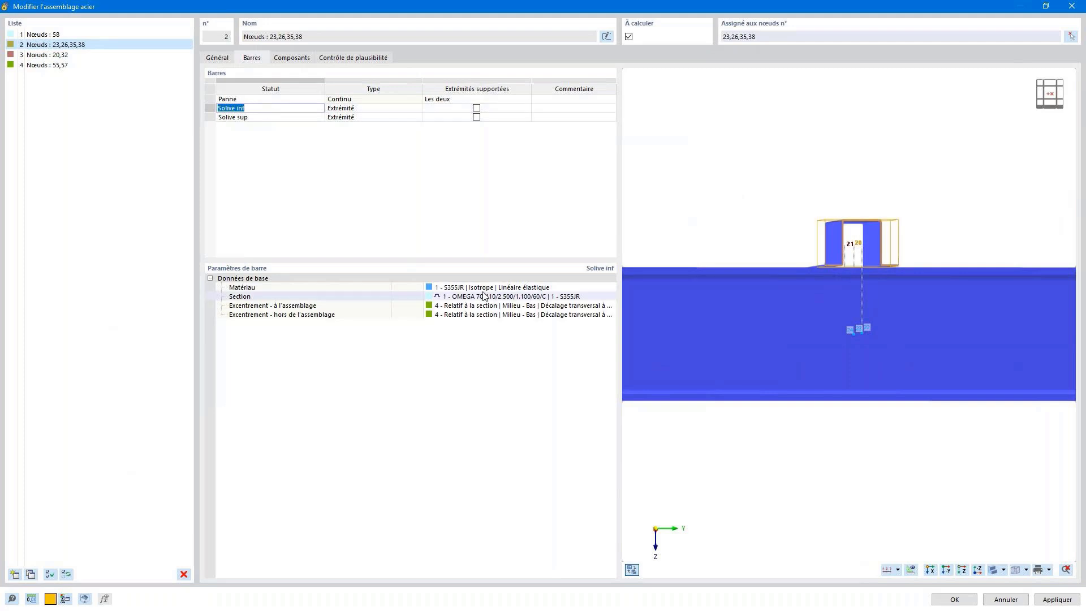
left_click(484, 296)
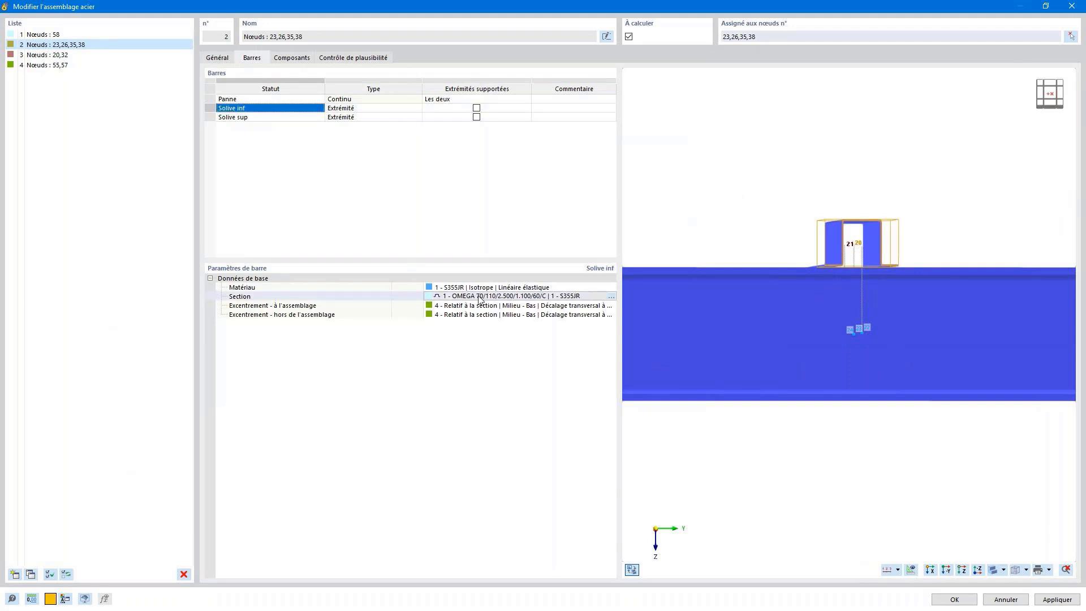
left_click(610, 296)
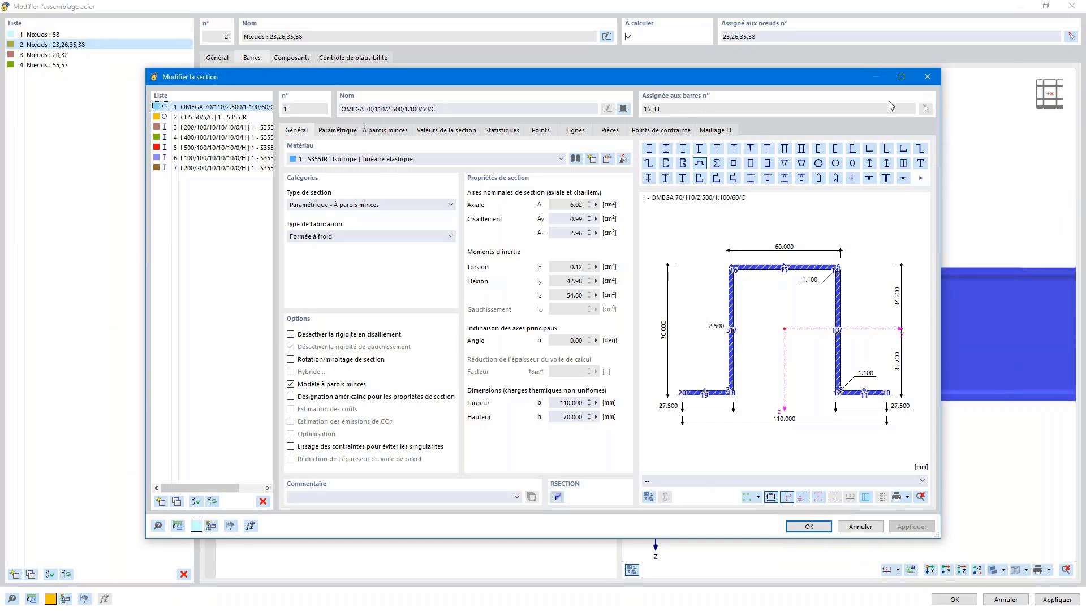
left_click(928, 78)
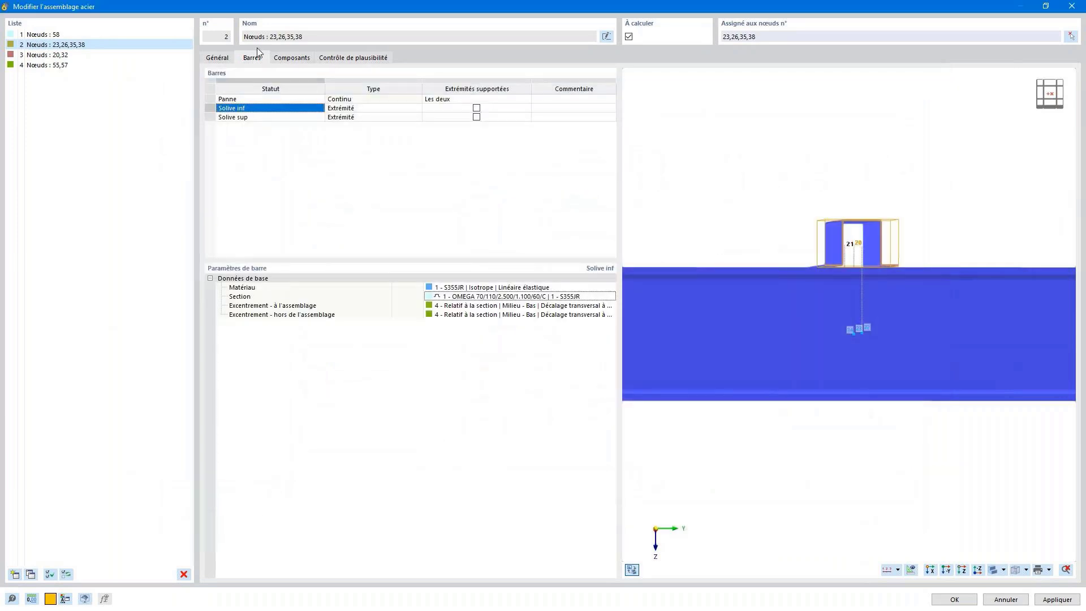
left_click(291, 58)
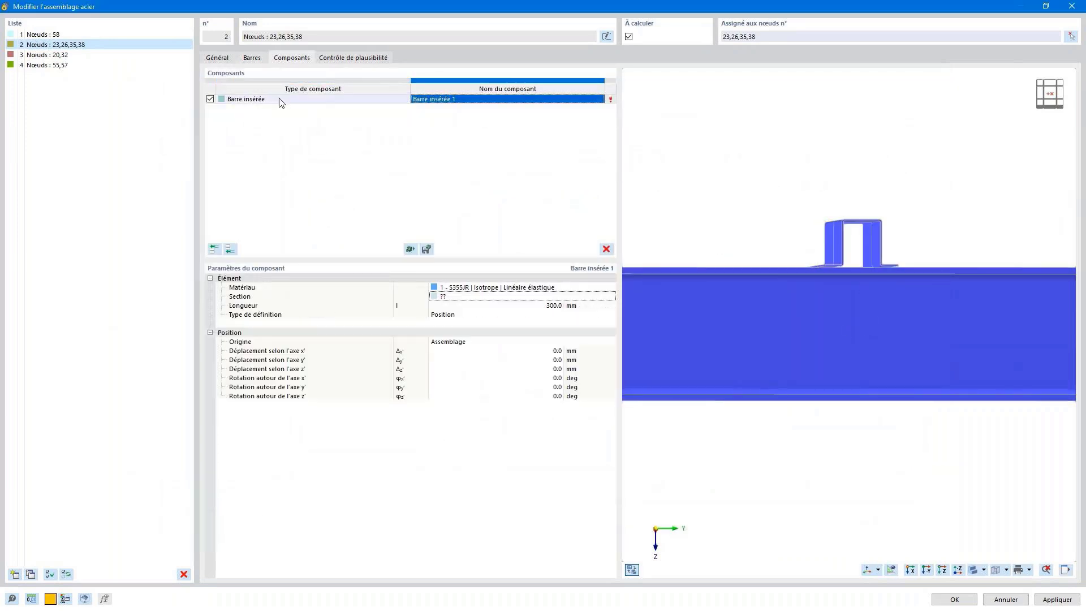
Step: Choose a cold-formed (Formée à froid) thin-walled U section from the library for the inserted member Barre insérée 1
left_click(609, 296)
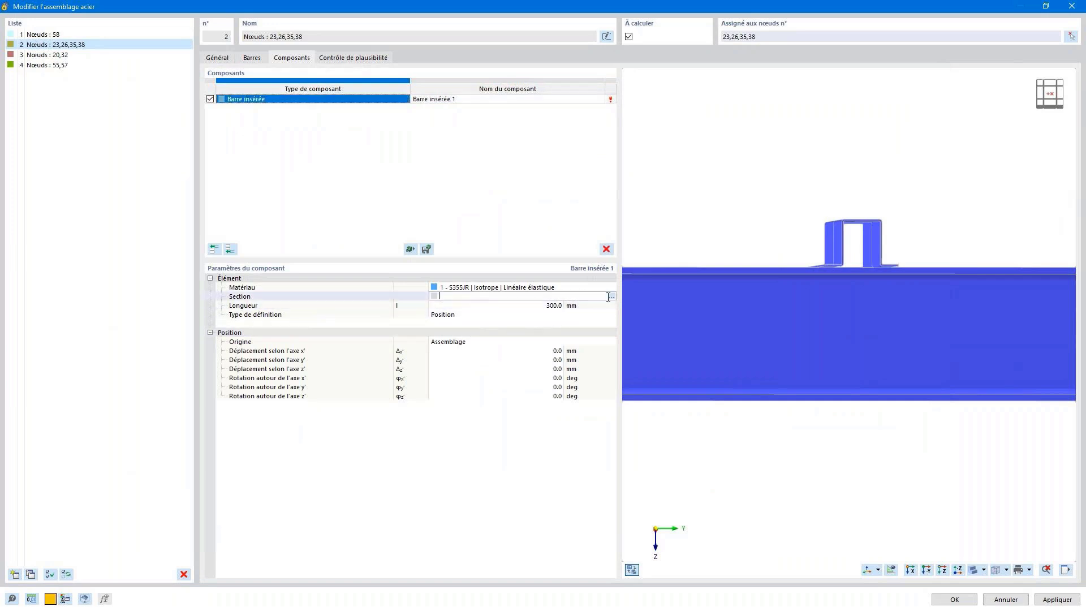
left_click(610, 297)
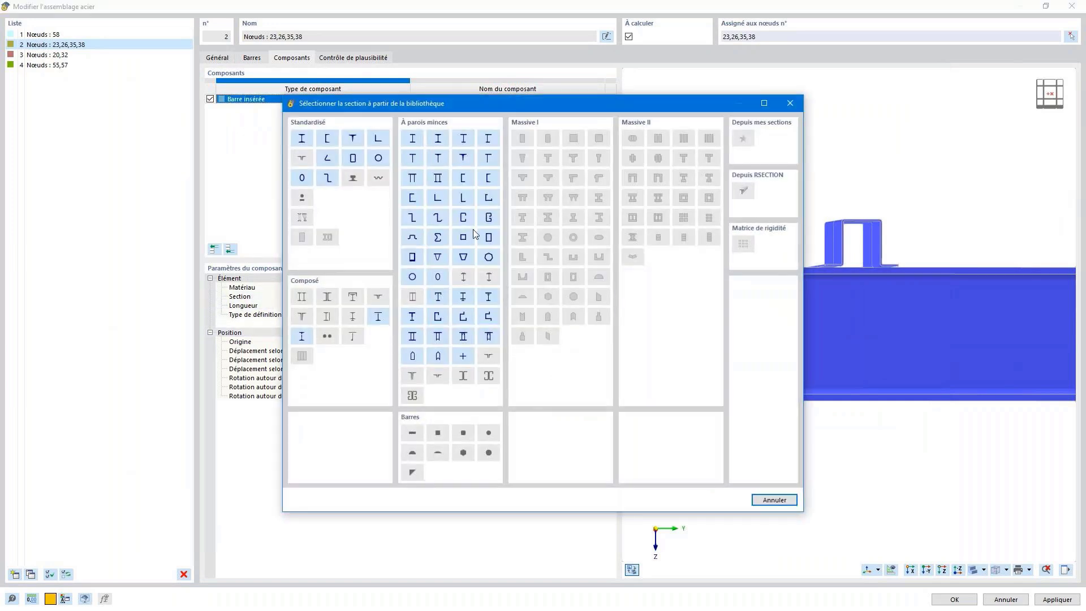
left_click(470, 179)
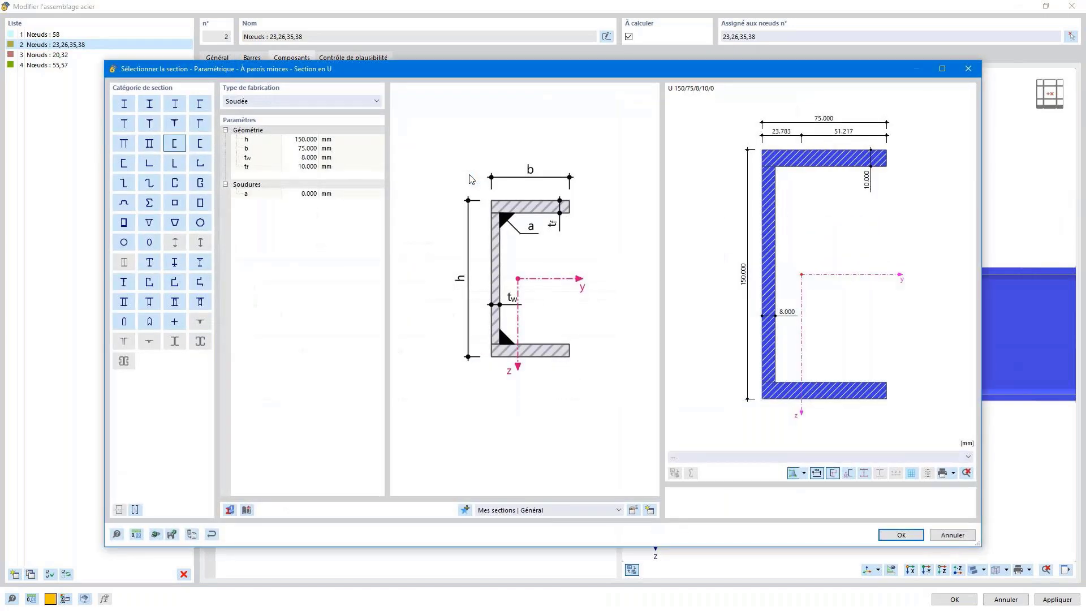
left_click(312, 101)
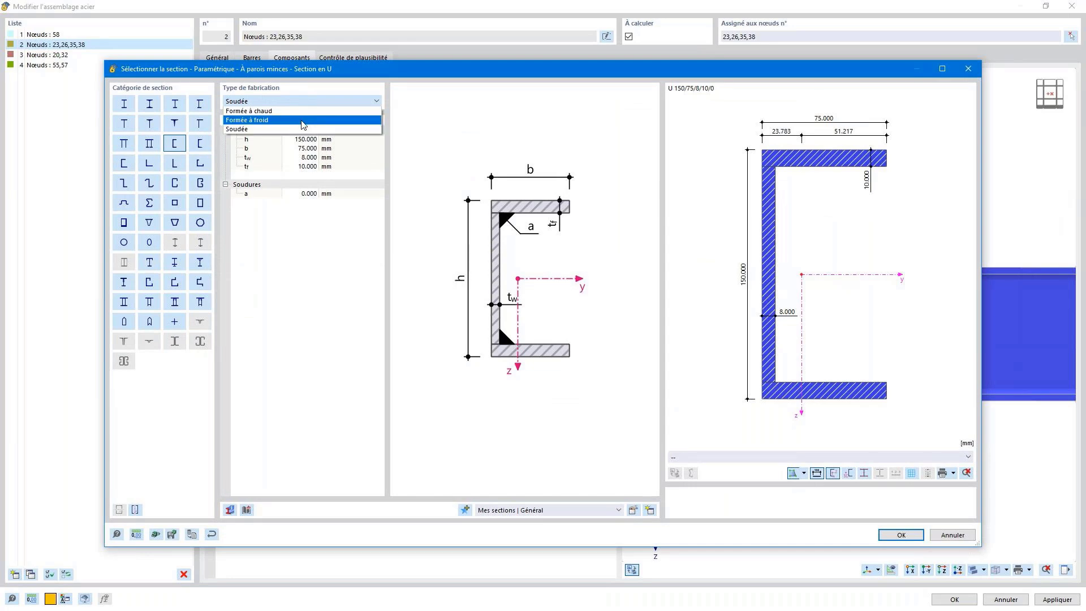
left_click(303, 120)
Step: Set the U section's height to 55 mm, width to 65 mm, thickness to 2.5 mm and inner radius to 5 mm, and accept it
left_click(301, 140)
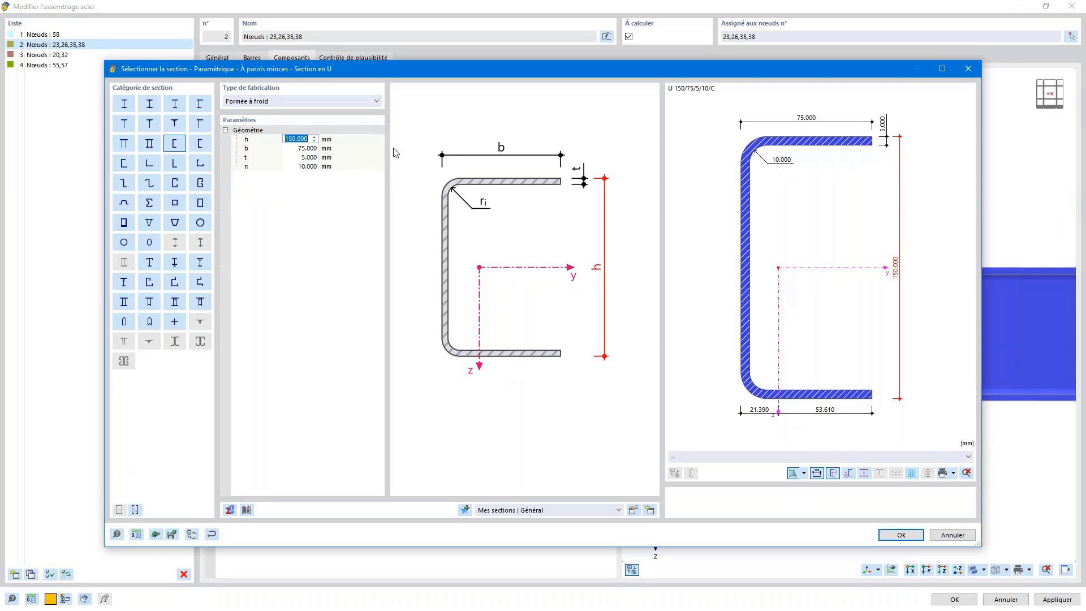
type("55")
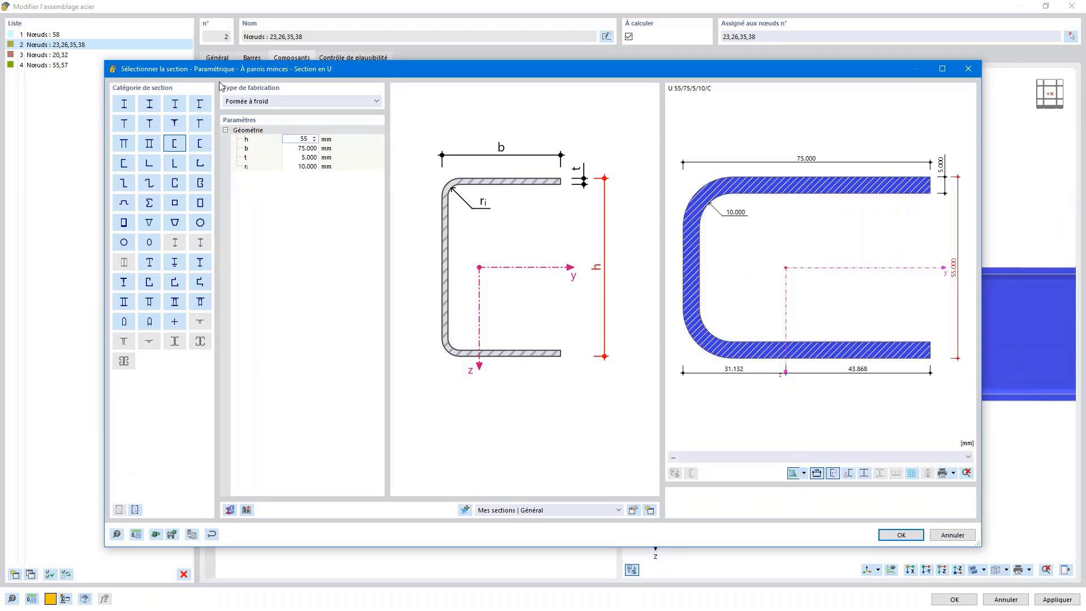
left_click(295, 148)
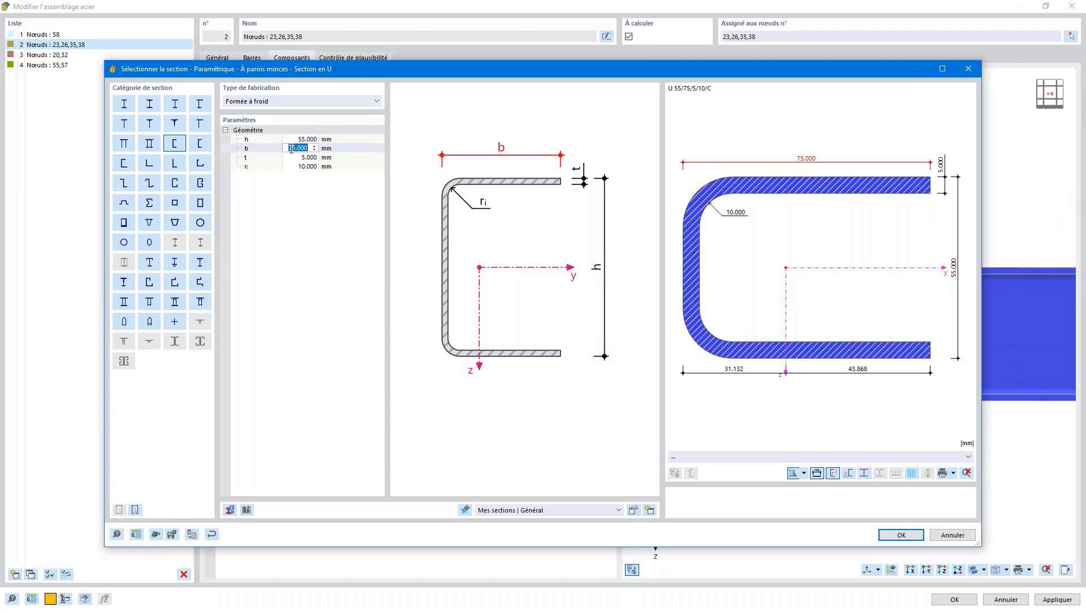
type("65")
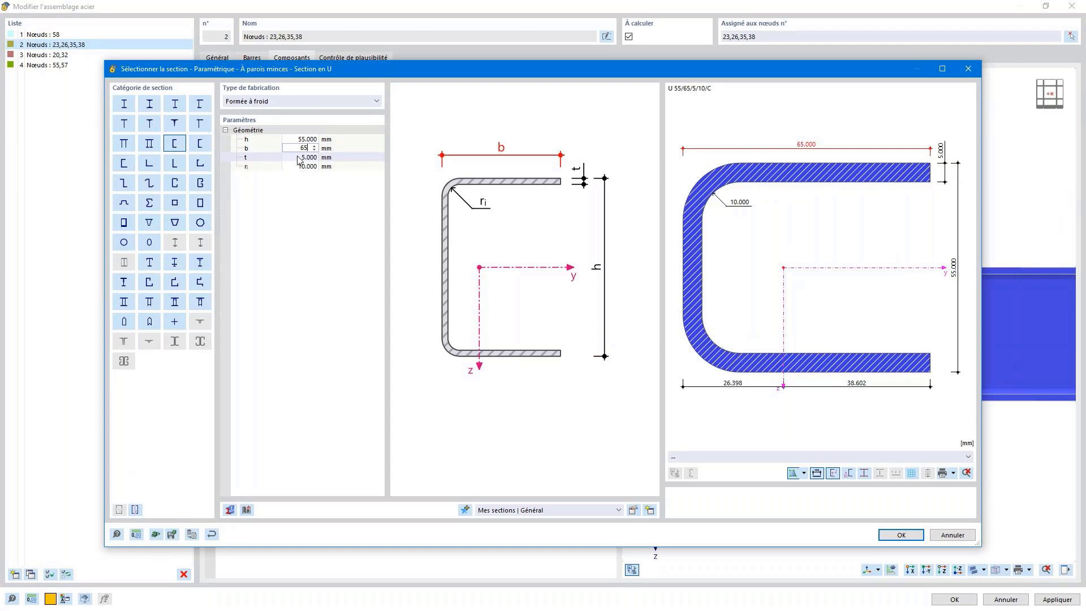
left_click(297, 157)
type("2.5")
left_click(302, 166)
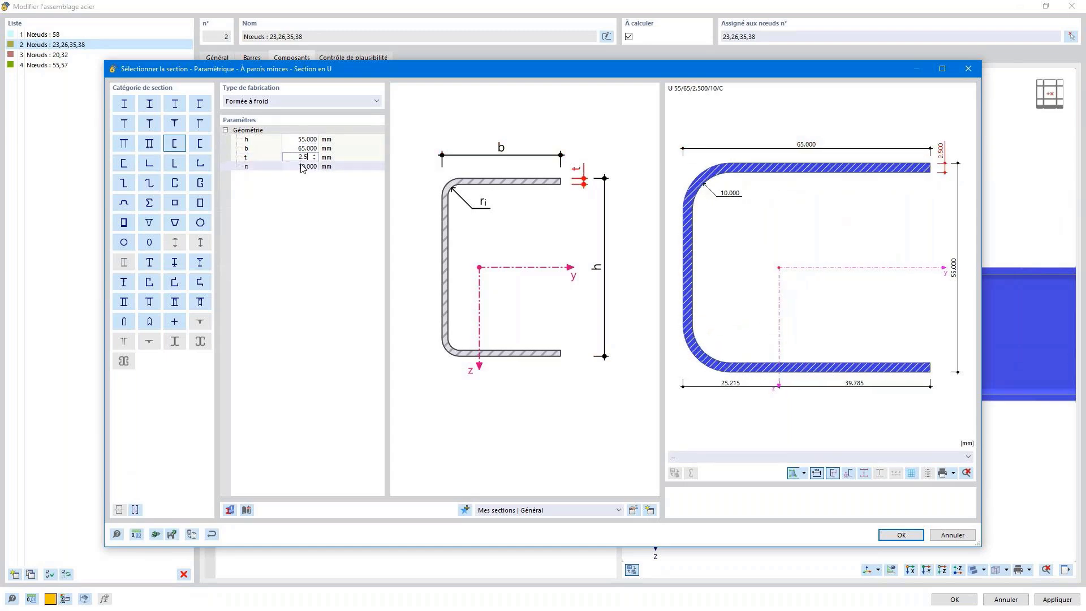
type("5")
key("Return")
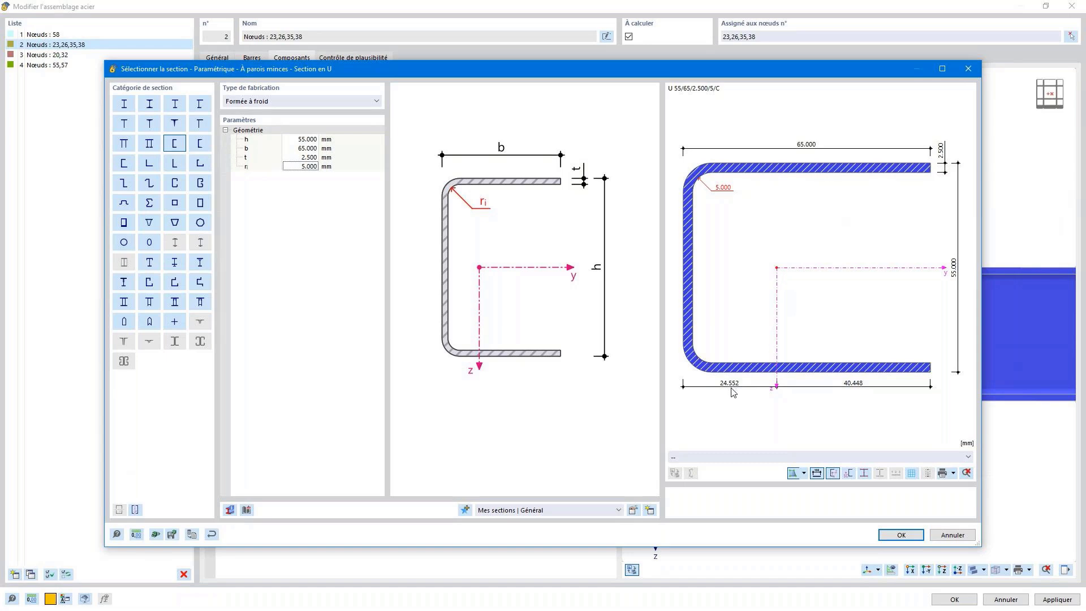
left_click(899, 534)
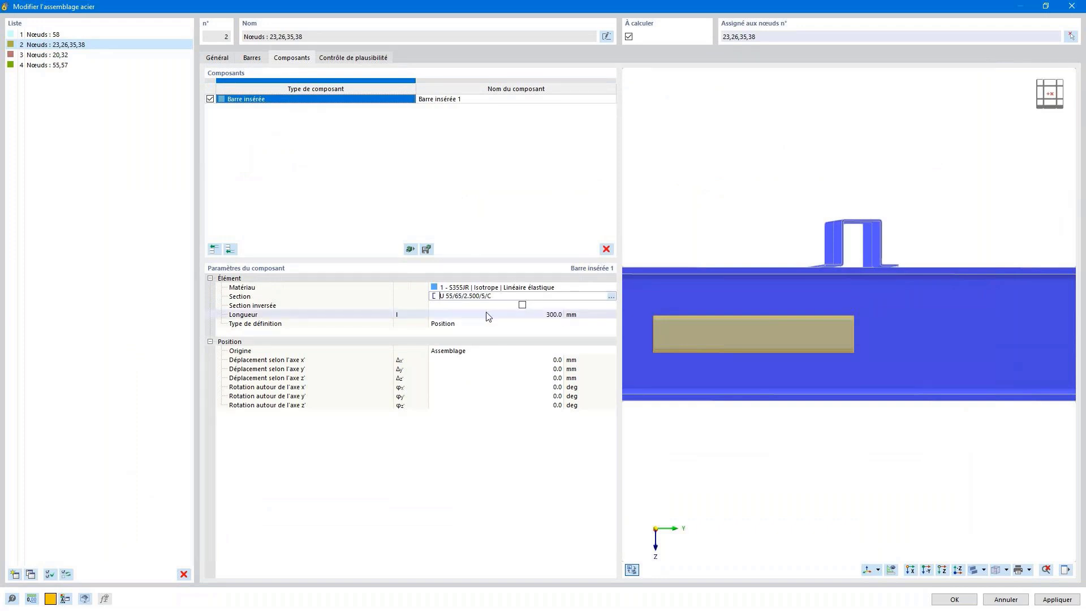
Step: Set the inserted member's position origin to Barre with Solive inf as the reference member
scroll(845, 365, "down", 5)
middle_click_drag(865, 366, 831, 379, "ctrl")
scroll(836, 353, "up", 3)
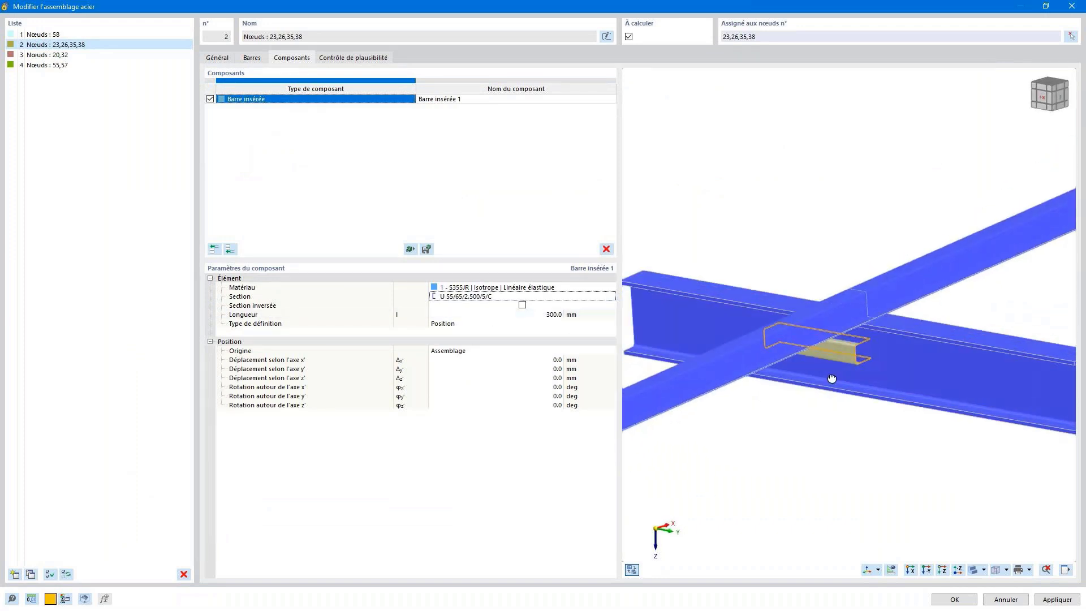
left_click(504, 354)
left_click(521, 352)
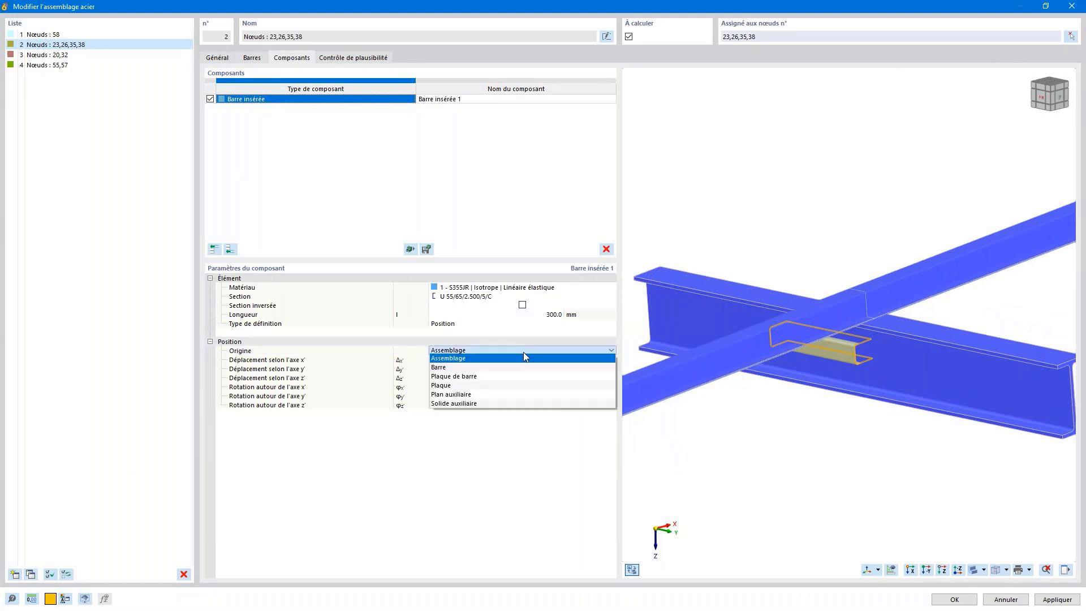
left_click(508, 367)
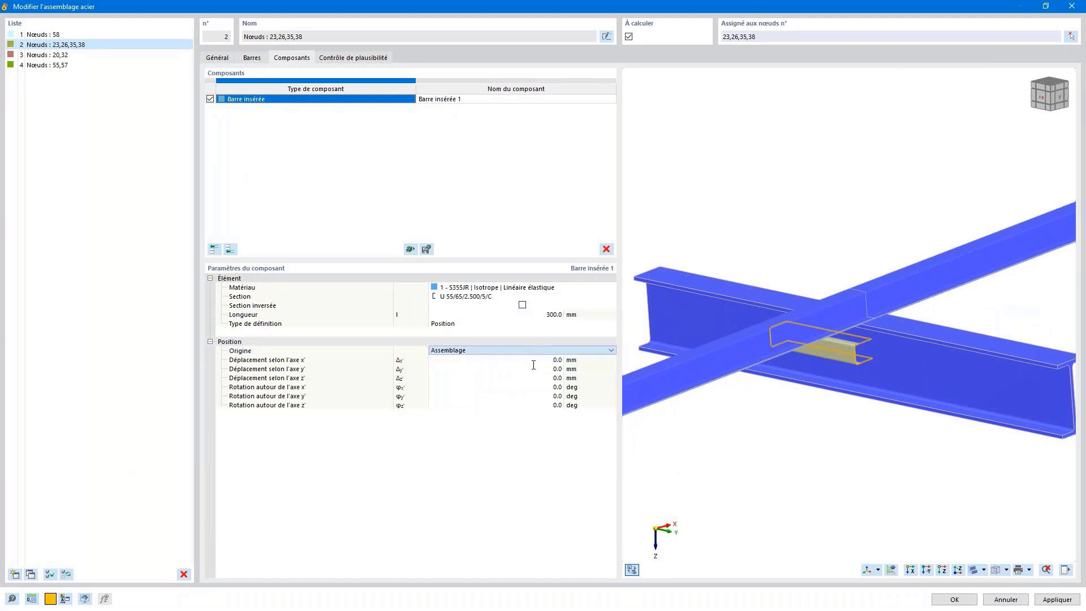
left_click(586, 351)
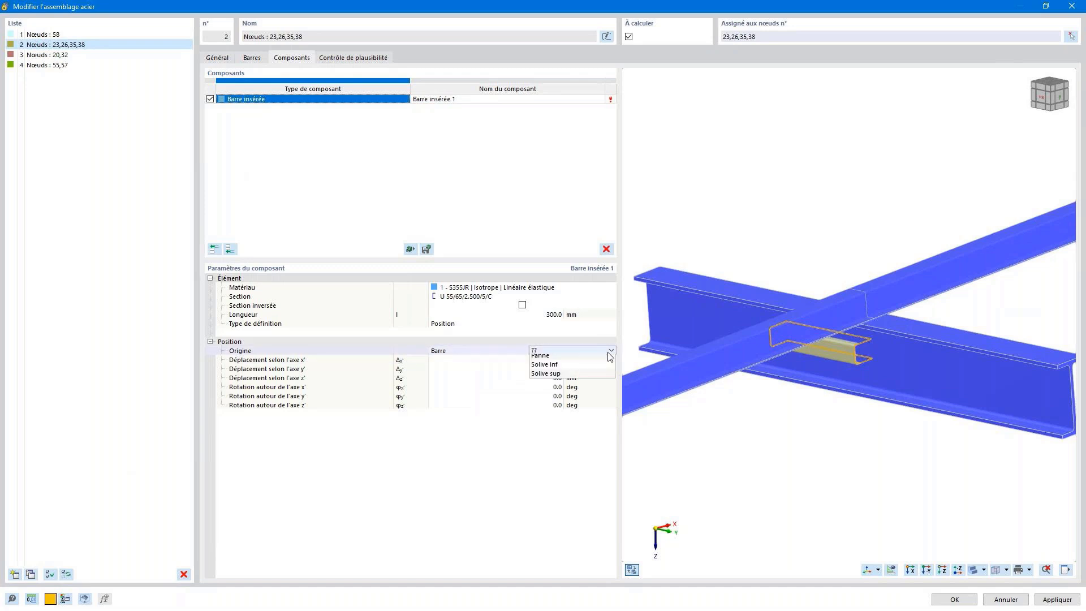
left_click(577, 376)
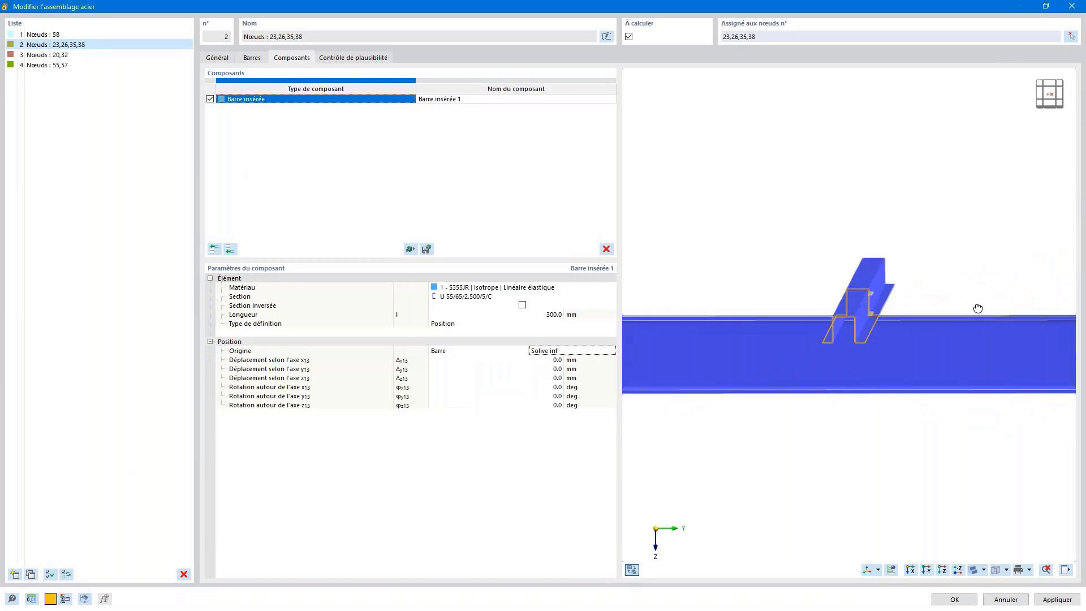
Step: Display the coordinate systems in the joint preview and orient the view to show the inserted member's axes
mouse_move(977, 308)
middle_mouse_down("ctrl")
mouse_move(872, 329)
mouse_move(978, 308)
middle_mouse_up("ctrl")
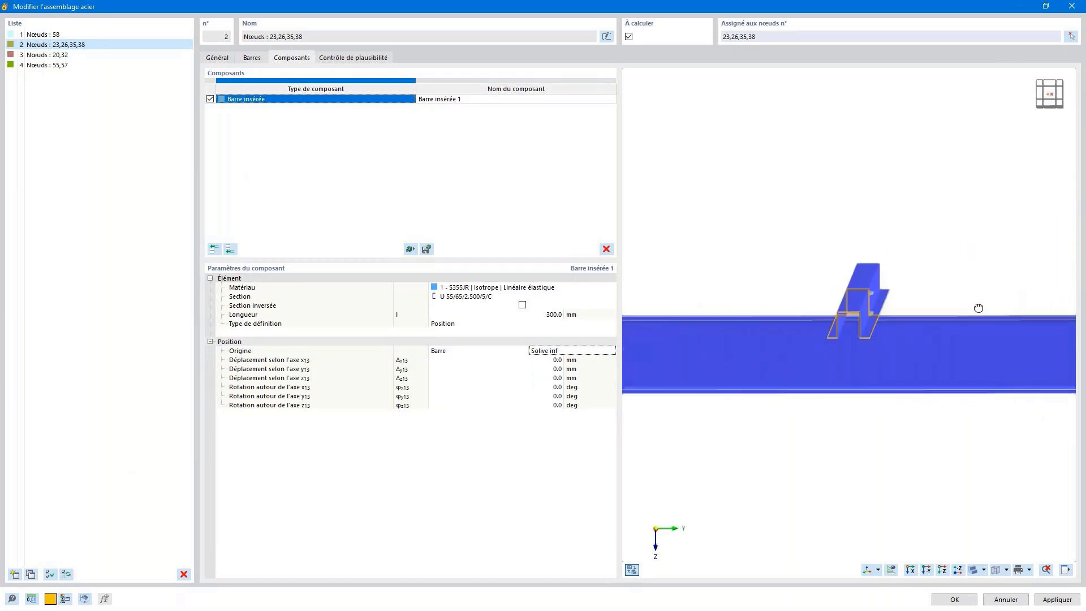
scroll(835, 328, "up", 4)
mouse_move(842, 317)
middle_mouse_down("ctrl")
mouse_move(855, 323)
mouse_move(848, 314)
middle_mouse_up("ctrl")
left_click(878, 569)
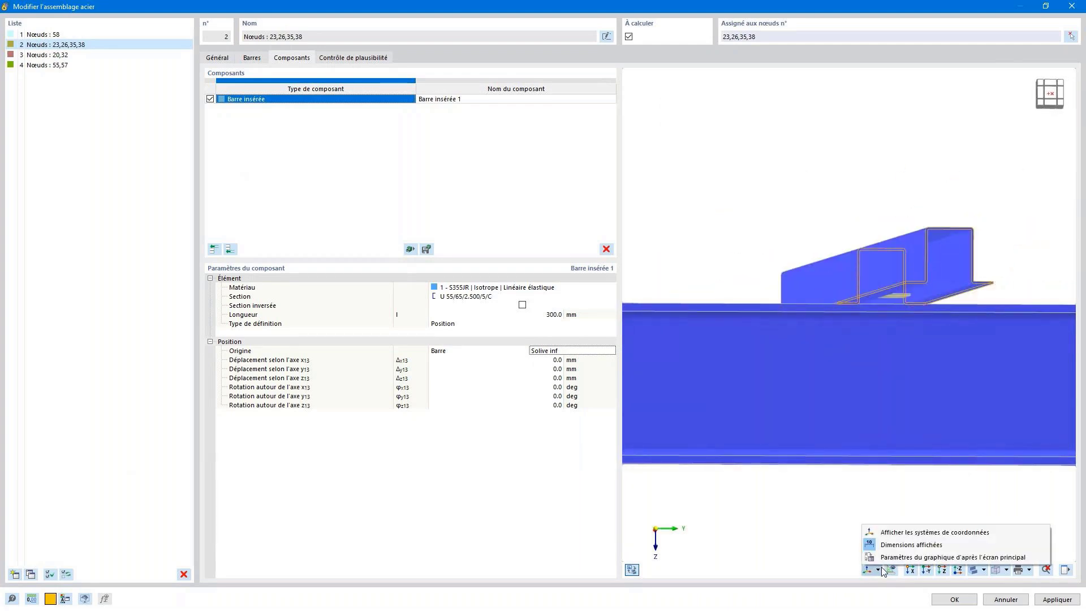
left_click(896, 532)
middle_click_drag(879, 405, 777, 427, "ctrl")
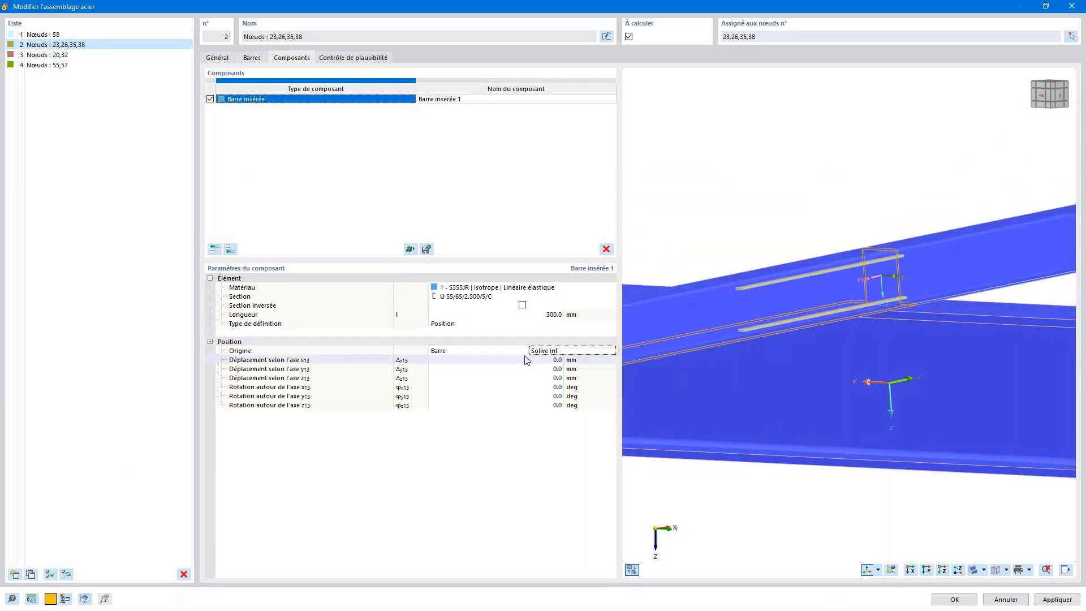
Step: Rotate the inserted member by -90° about the local x axis and shift it -150 mm along x
left_click(508, 386)
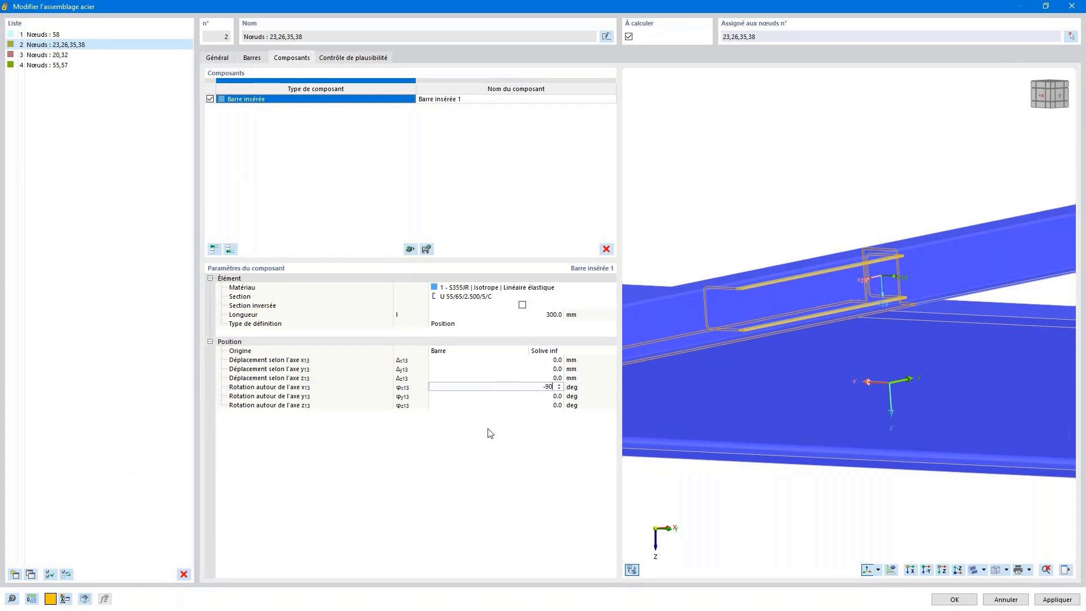
left_click(826, 311)
scroll(831, 277, "down", 4)
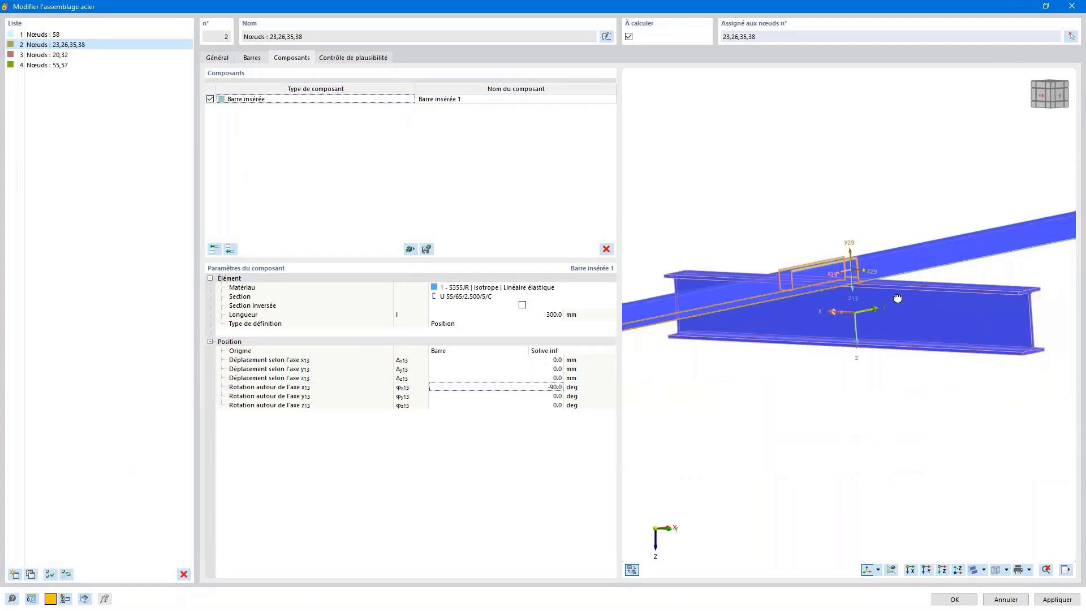
middle_click_drag(897, 298, 770, 335, "ctrl")
left_click(1050, 98)
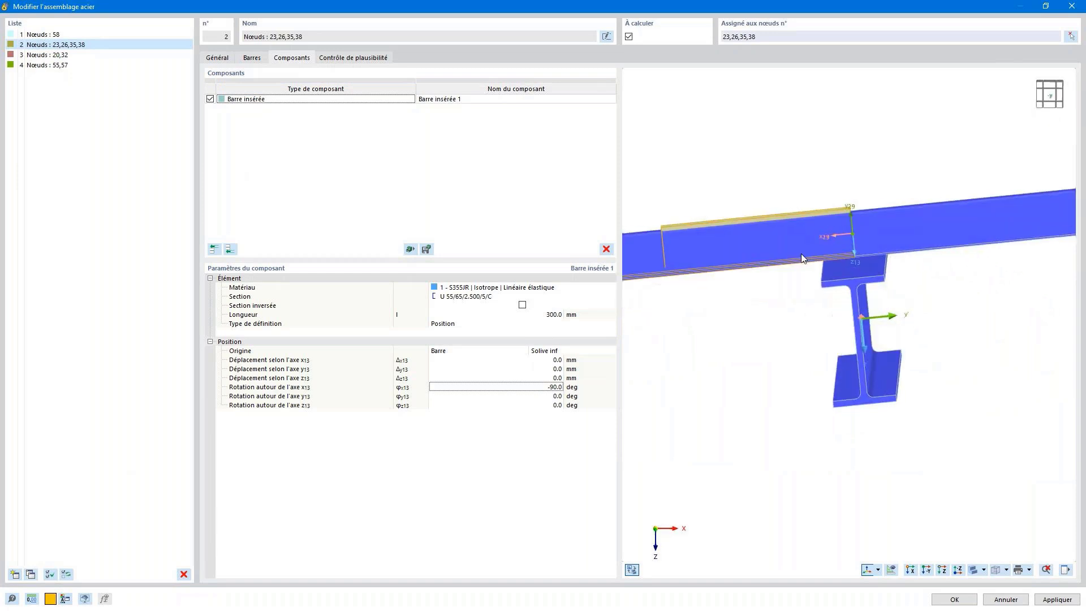
scroll(855, 255, "down", 1)
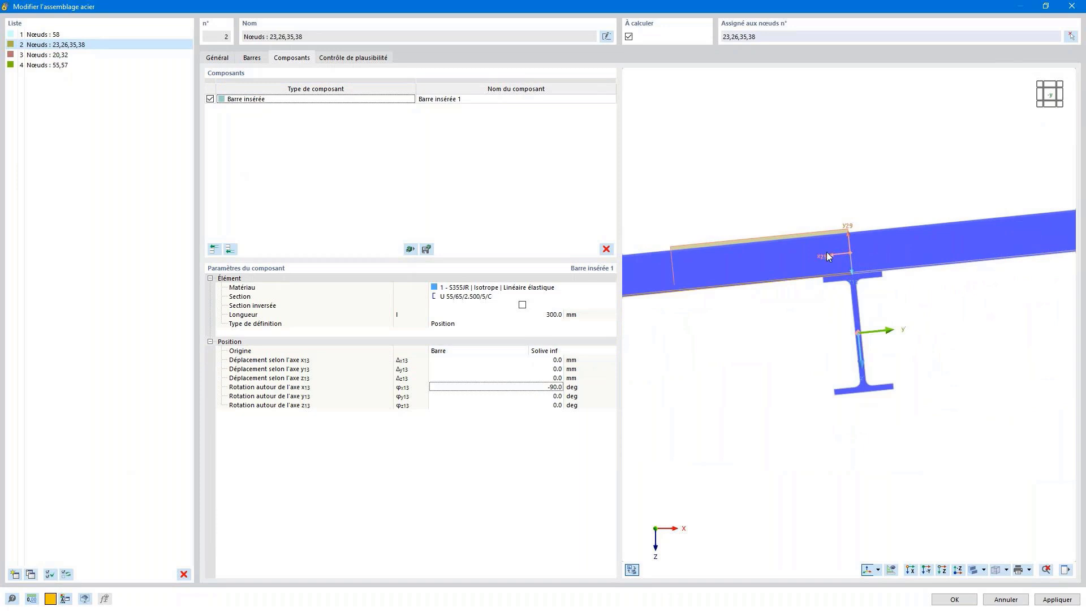
left_click(508, 359)
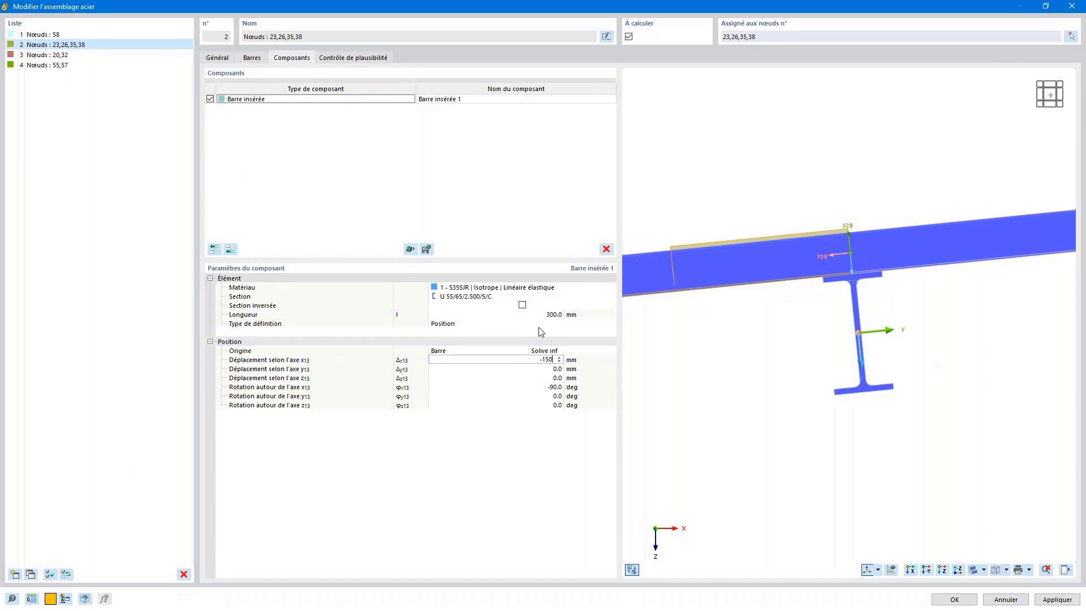
left_click(869, 269)
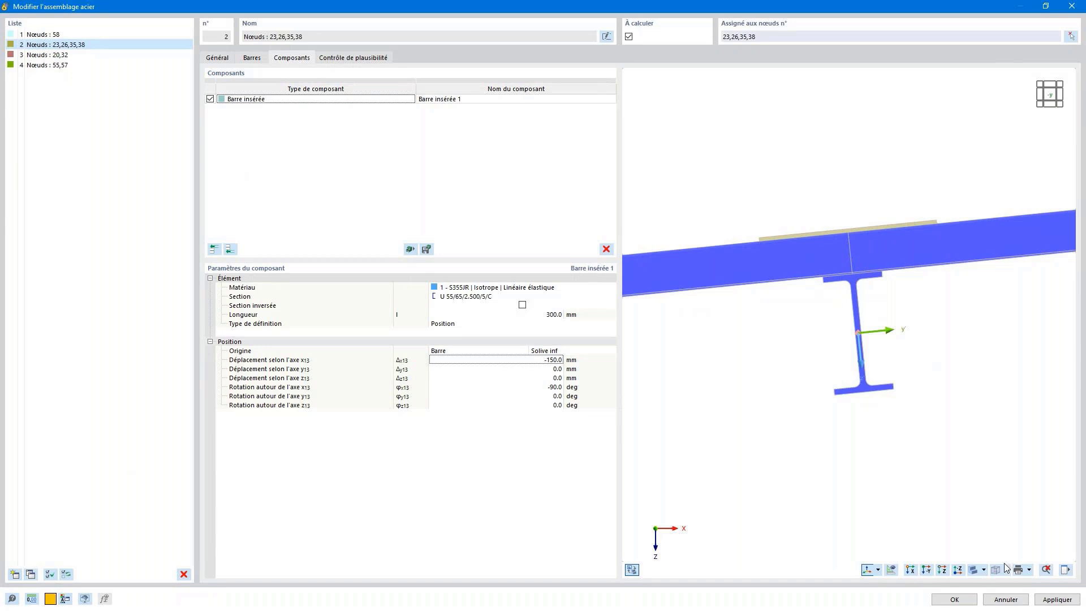
Step: Switch the joint preview to transparent solid rendering and set the inserted member's displacement along z to 11.148 mm
left_click(982, 570)
left_click(1018, 557)
scroll(853, 250, "up", 2)
scroll(830, 281, "up", 2)
scroll(830, 281, "up", 1)
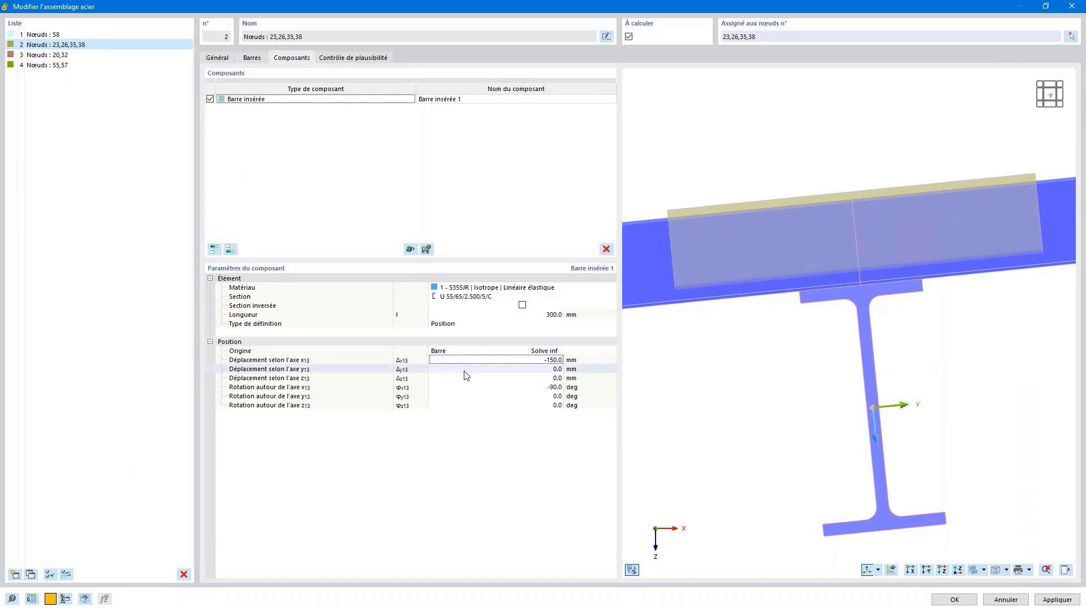
scroll(799, 405, "down", 2)
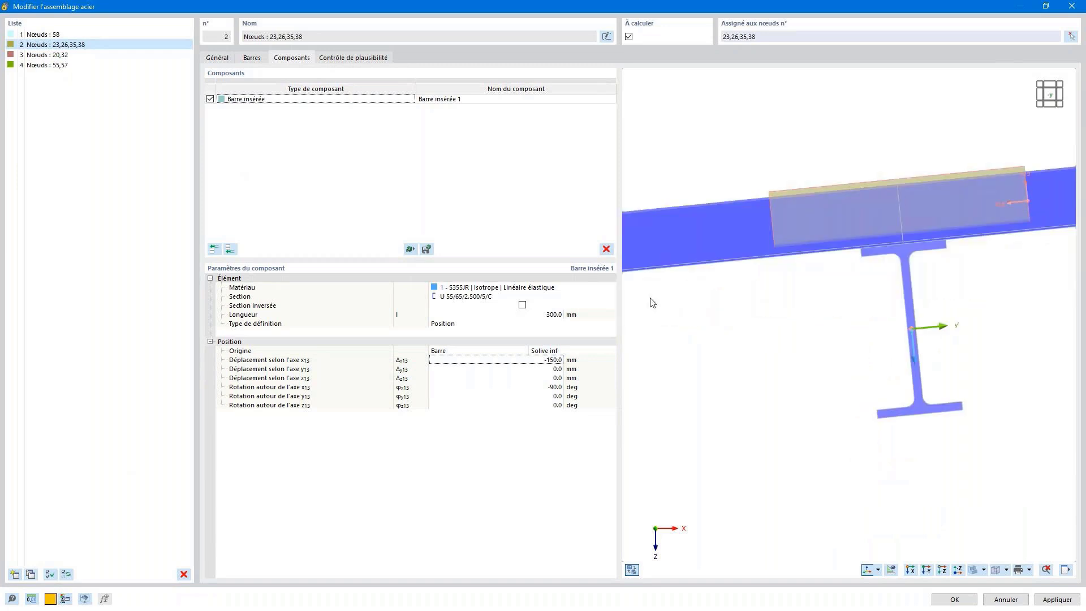
left_click(527, 378)
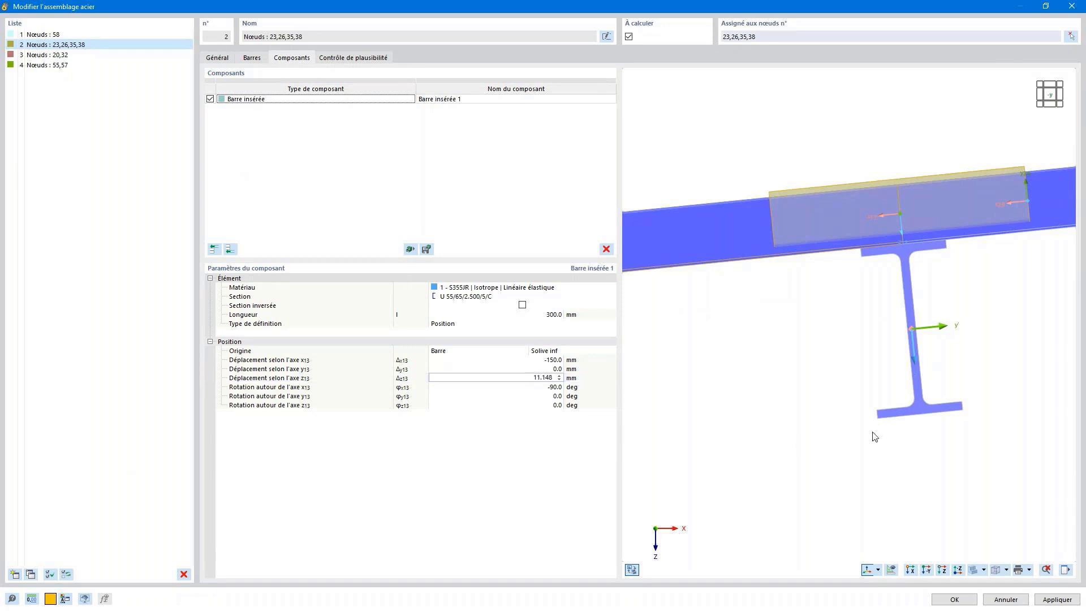
scroll(826, 240, "down", 2)
scroll(826, 240, "up", 3)
scroll(826, 240, "down", 5)
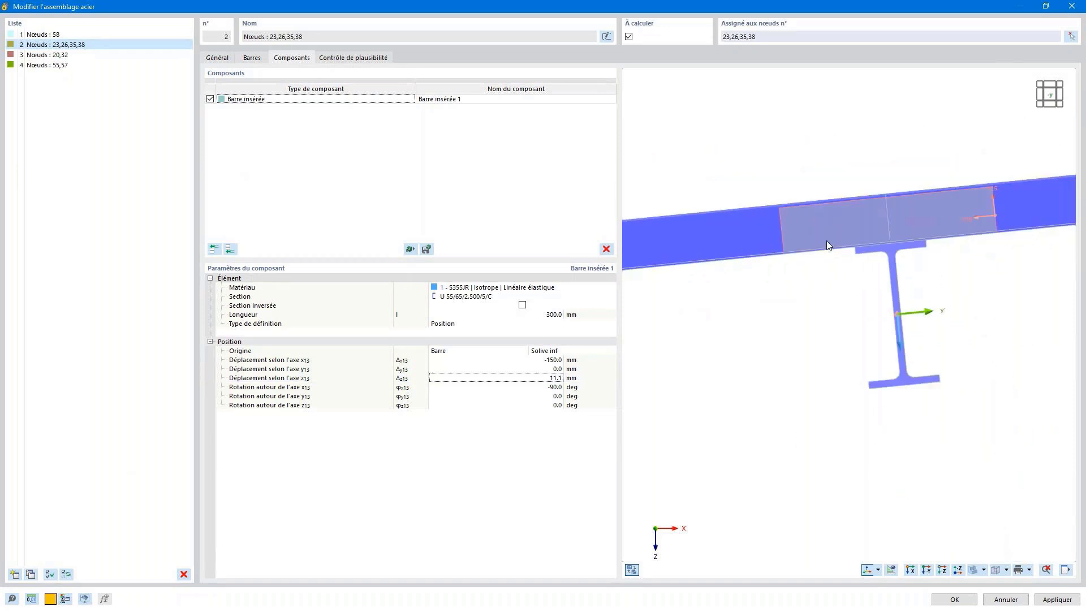
Step: Return the joint preview to solid rendering and hide the coordinate systems
middle_click_drag(826, 240, 939, 298, "ctrl")
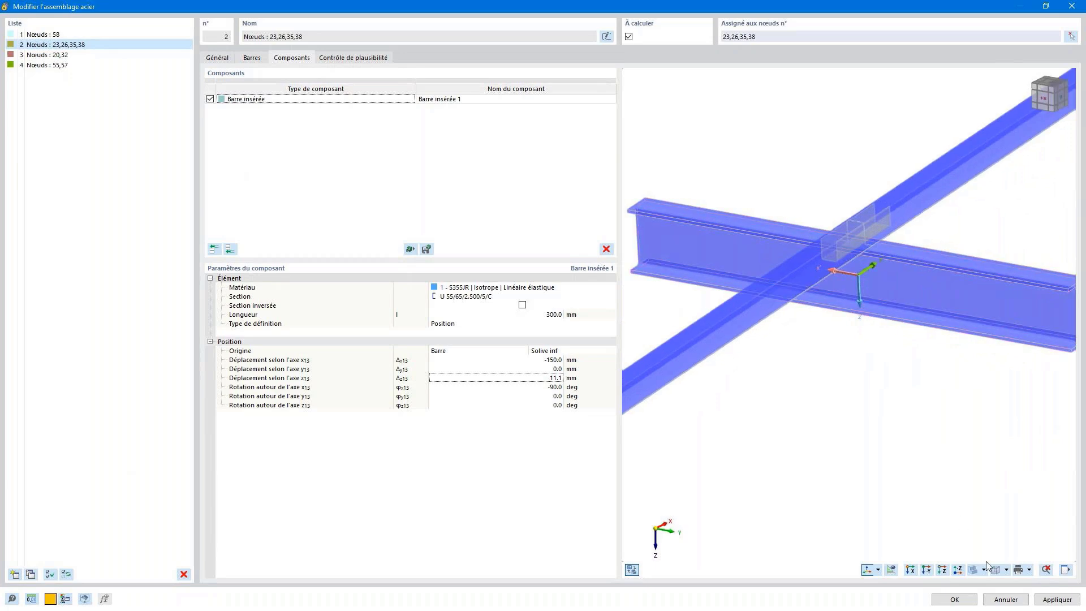
left_click(1006, 569)
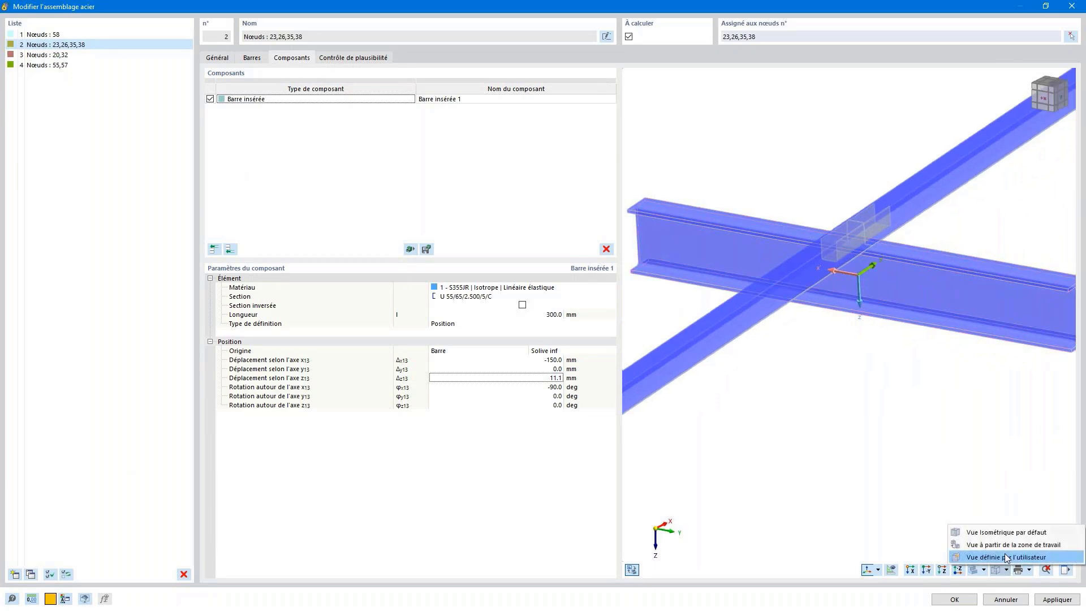
left_click(984, 573)
left_click(979, 574)
left_click(984, 574)
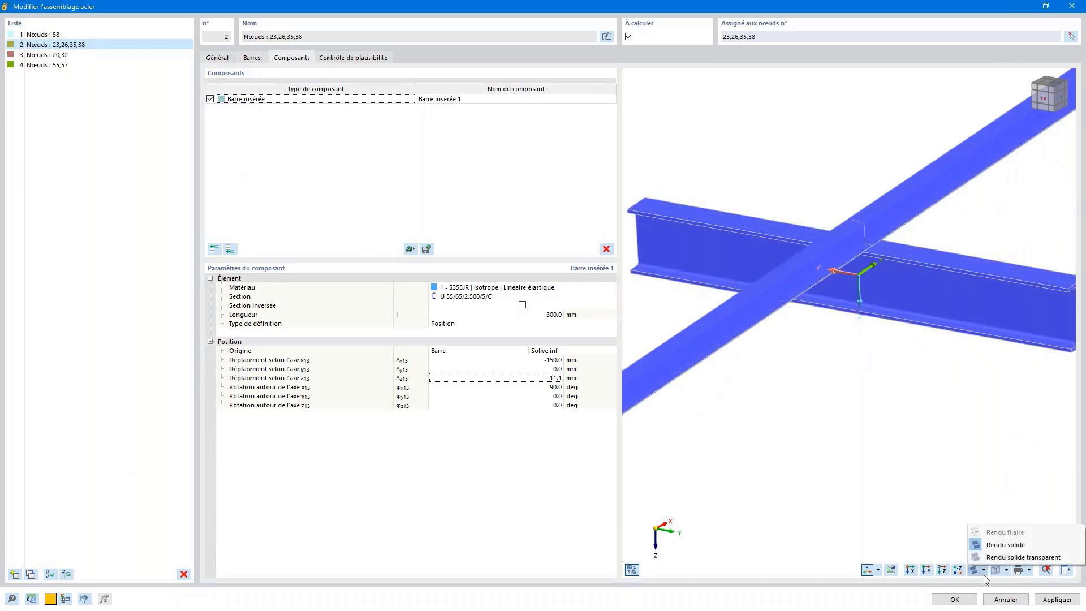
left_click(872, 437)
middle_click_drag(820, 266, 815, 299)
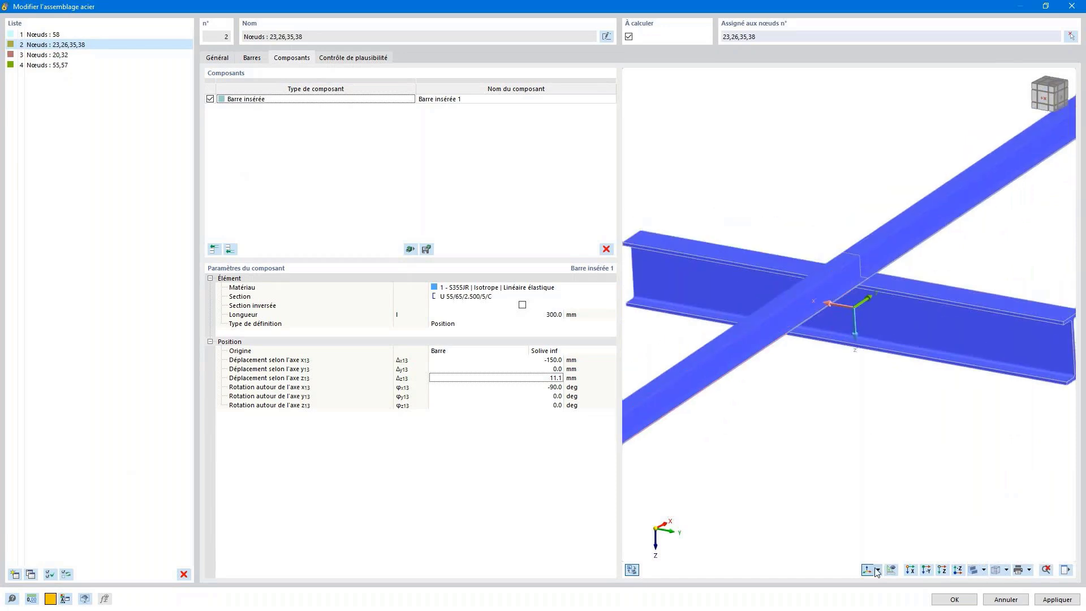
left_click(878, 571)
left_click(893, 532)
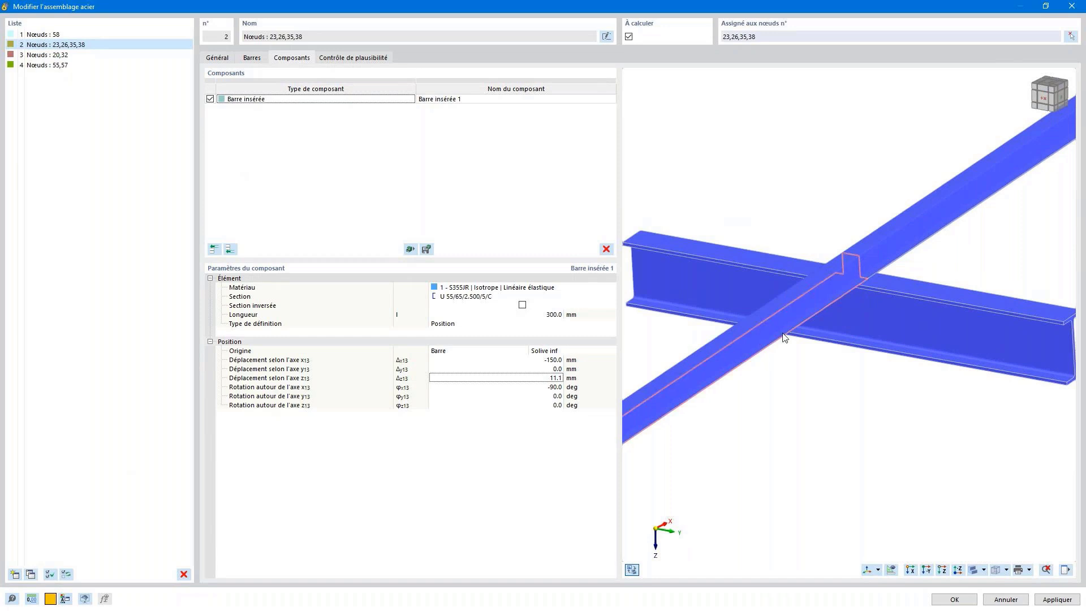
middle_click_drag(765, 340, 764, 379)
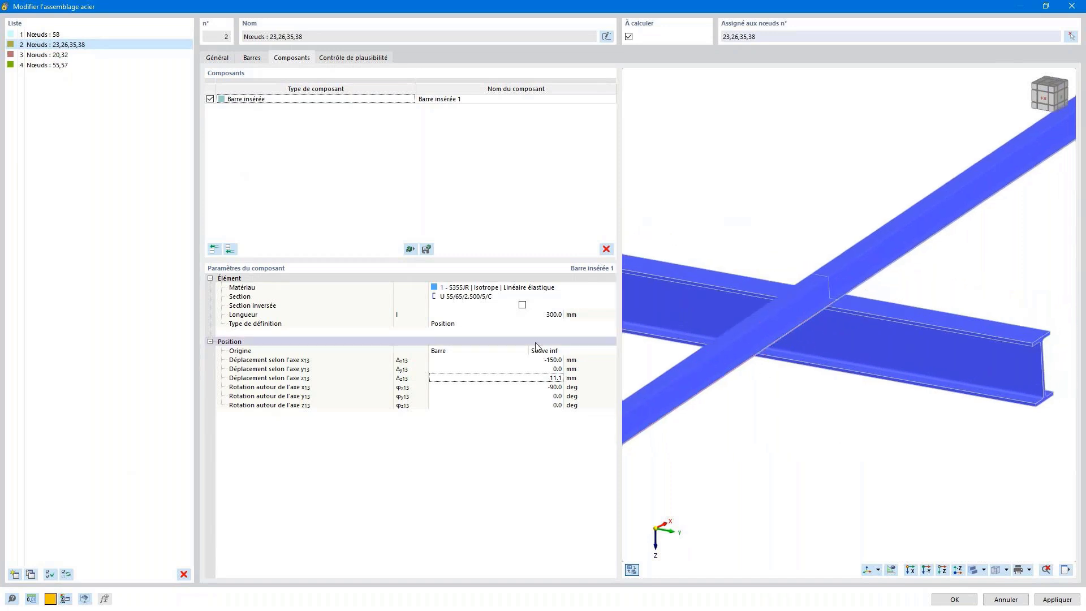
Step: Add a member cut component at the end that cuts Solive inf by the Panne member
left_click(231, 249)
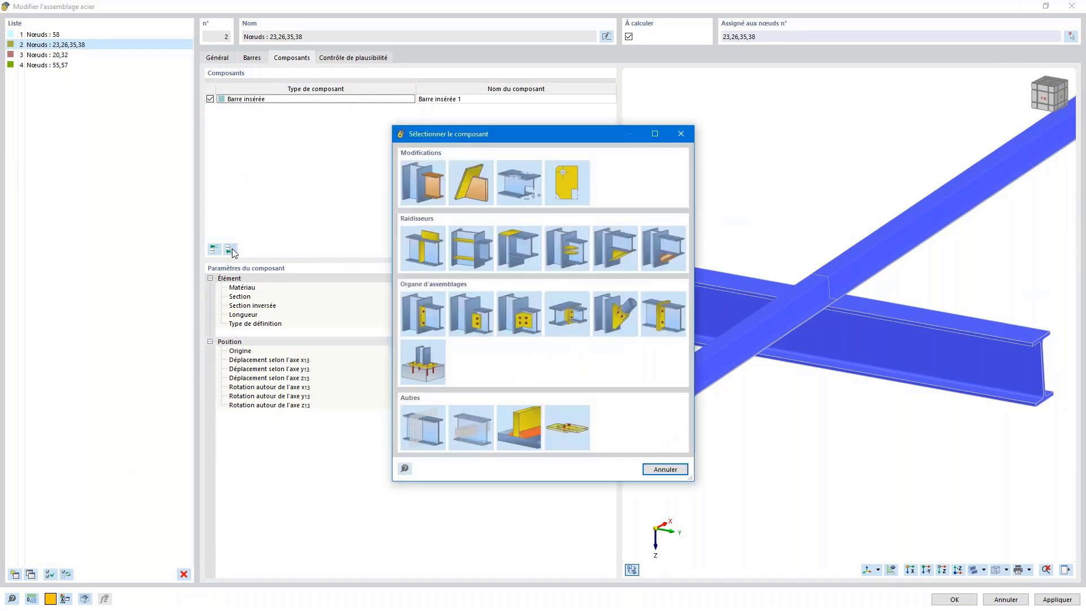
left_click(405, 187)
left_click(447, 287)
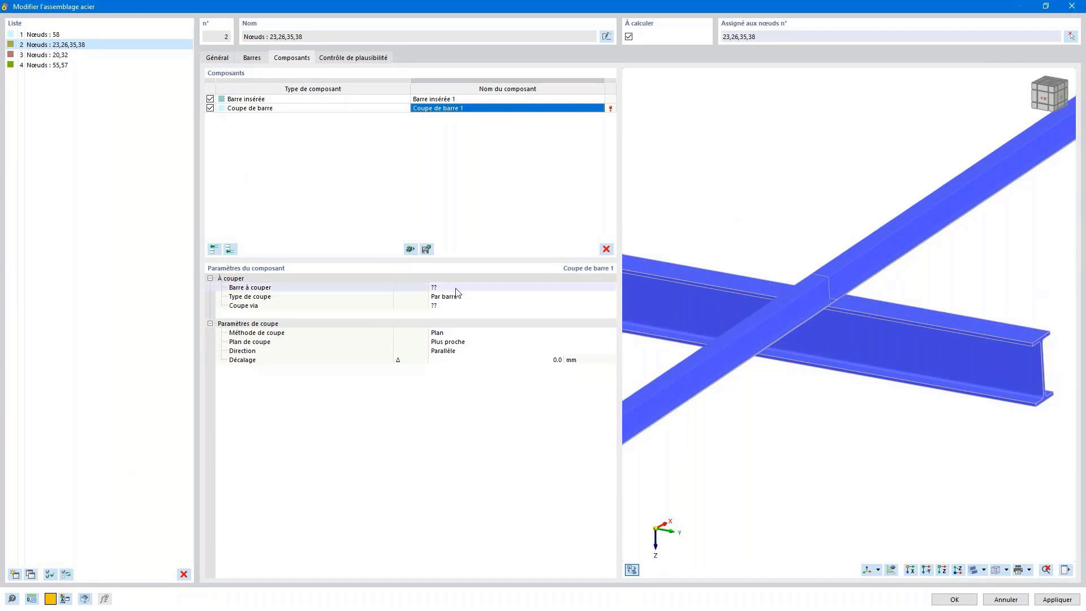
left_click(469, 287)
left_click(463, 312)
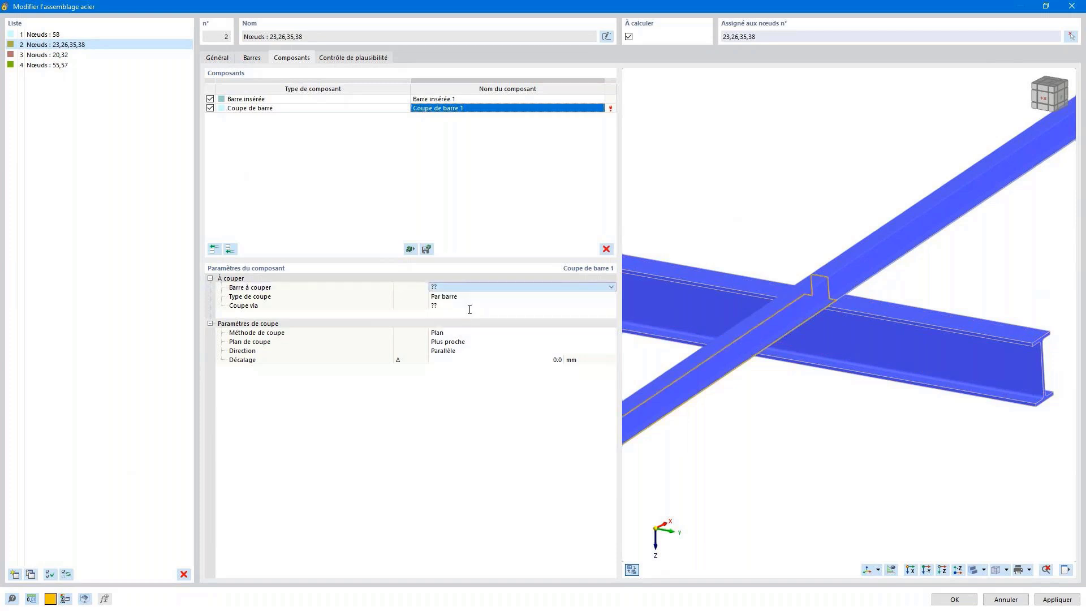
left_click(468, 306)
left_click(475, 305)
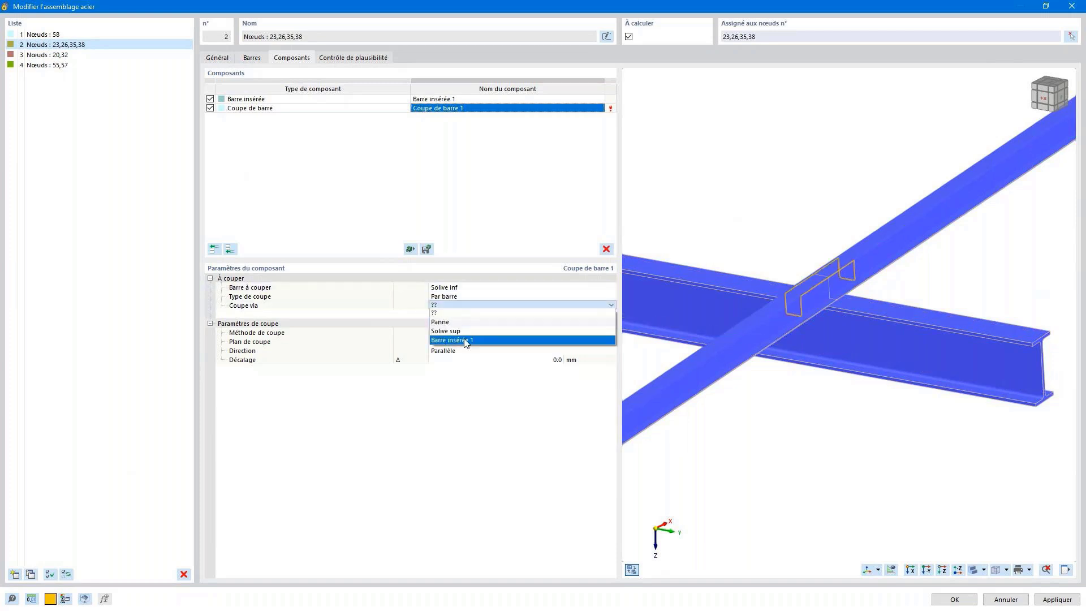
left_click(459, 322)
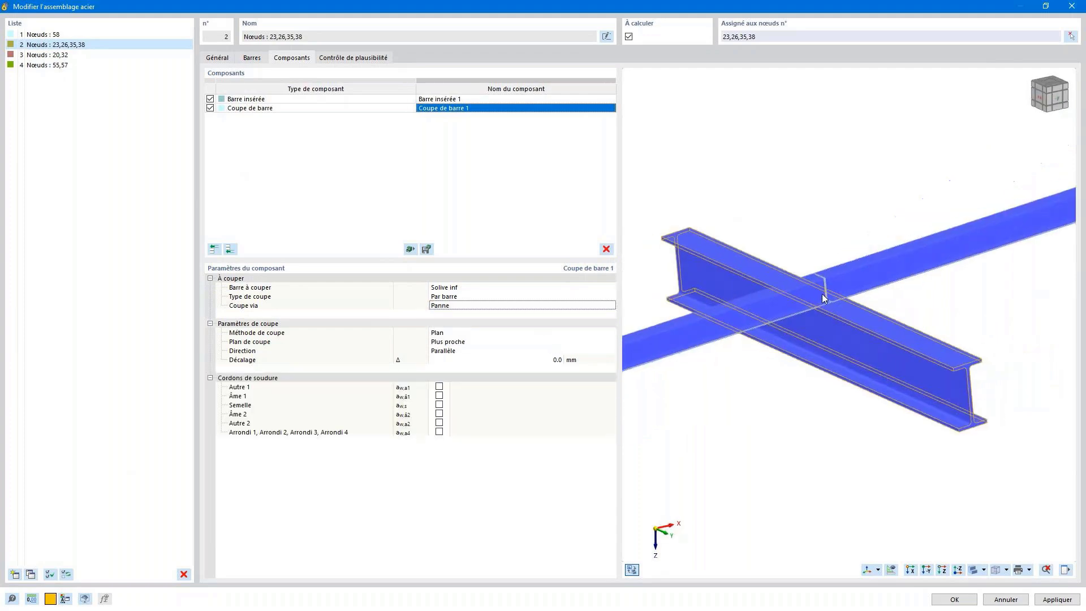
scroll(848, 291, "up", 5)
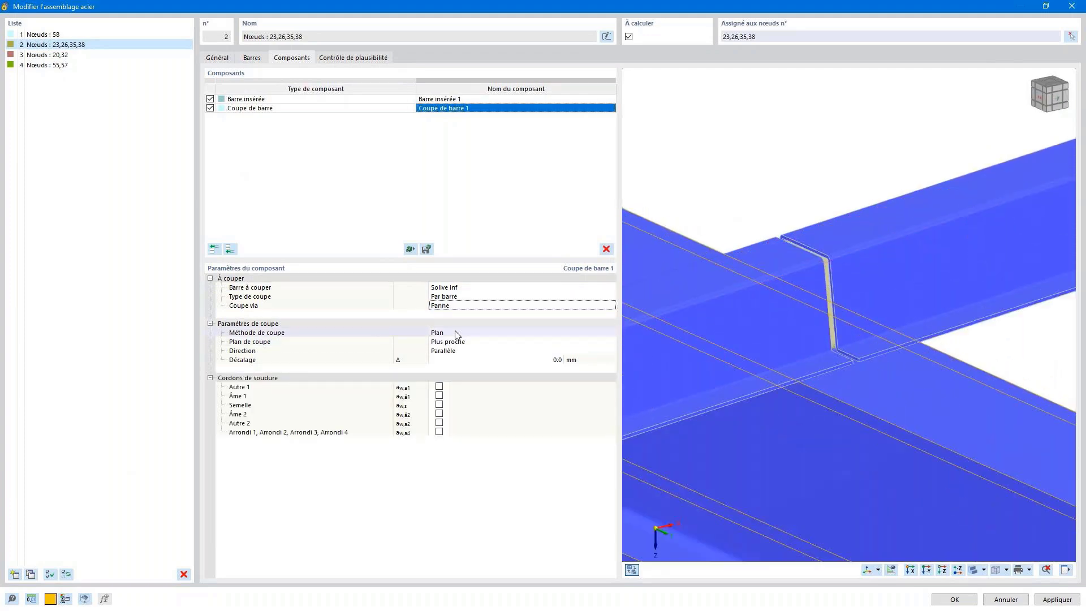
Step: Duplicate the Coupe de barre component and set the member cut by the copy to Solive sup
right_click(247, 109)
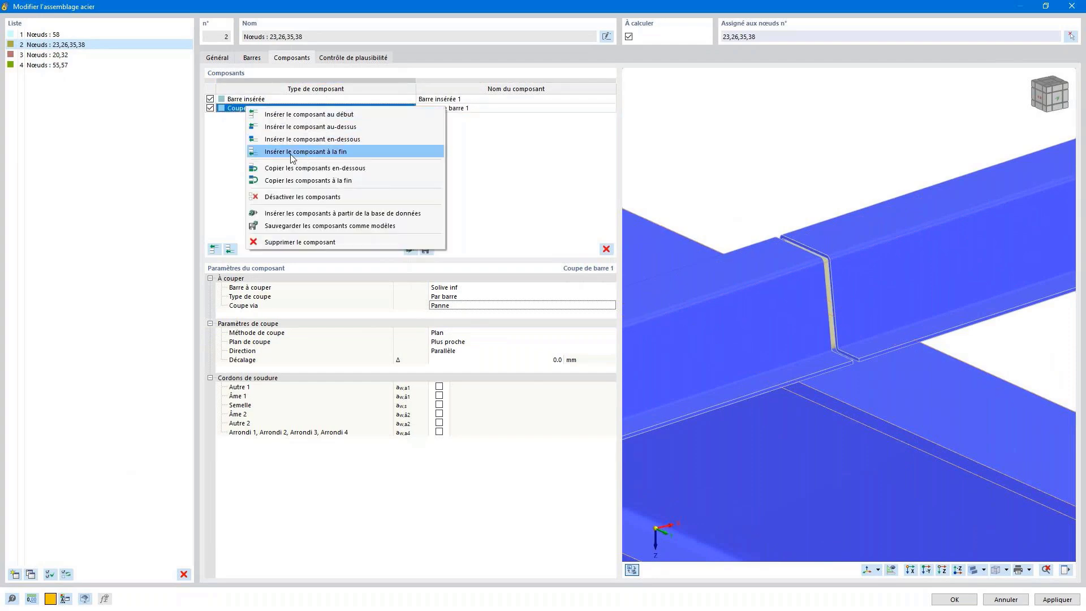
key("Escape")
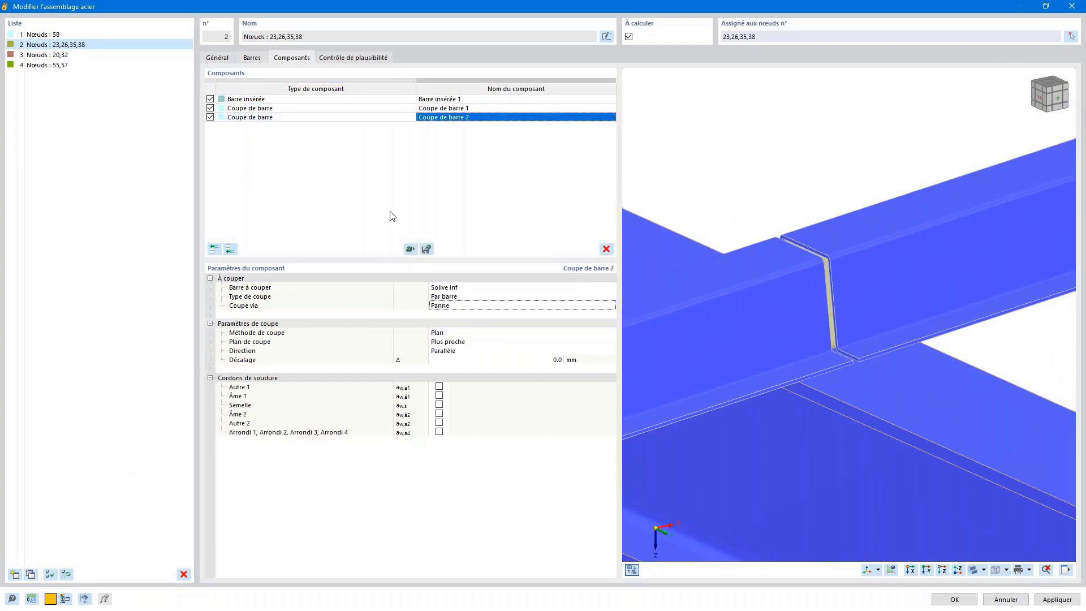
left_click(458, 288)
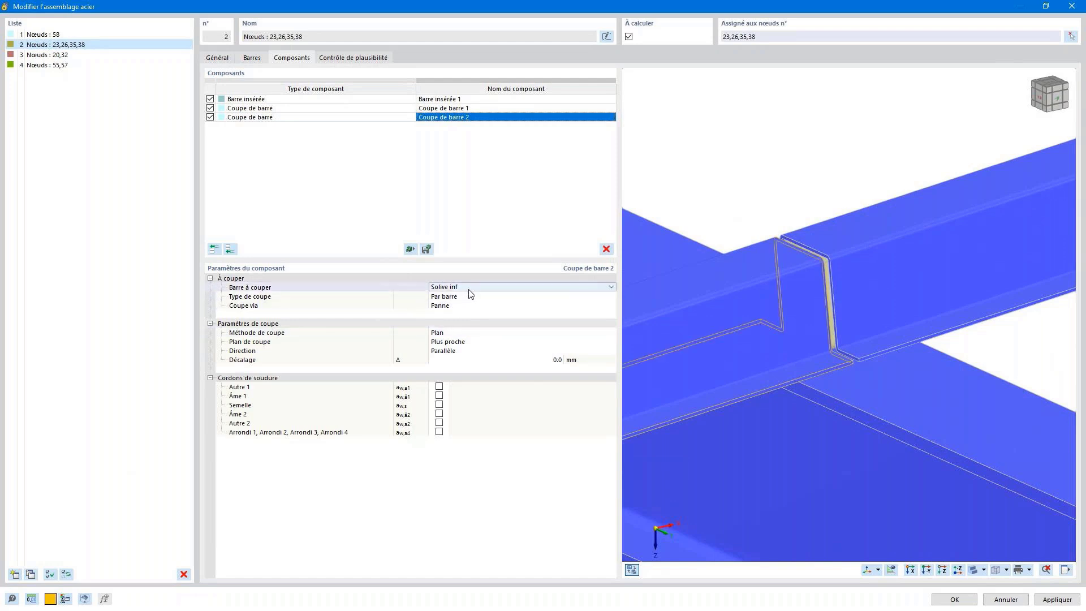
left_click(461, 288)
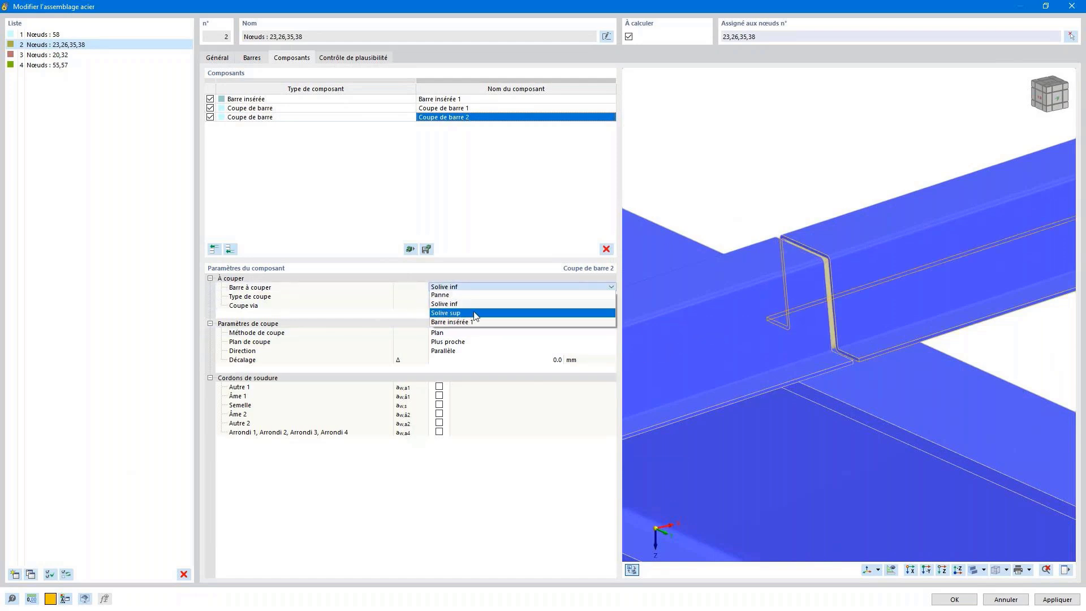
left_click(474, 314)
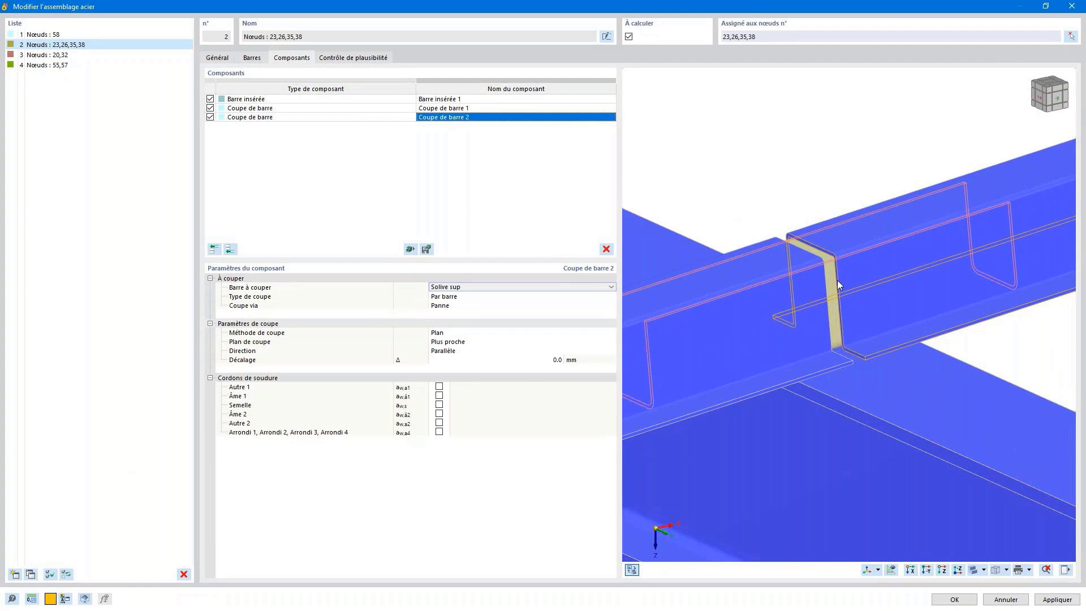
scroll(840, 291, "down", 2)
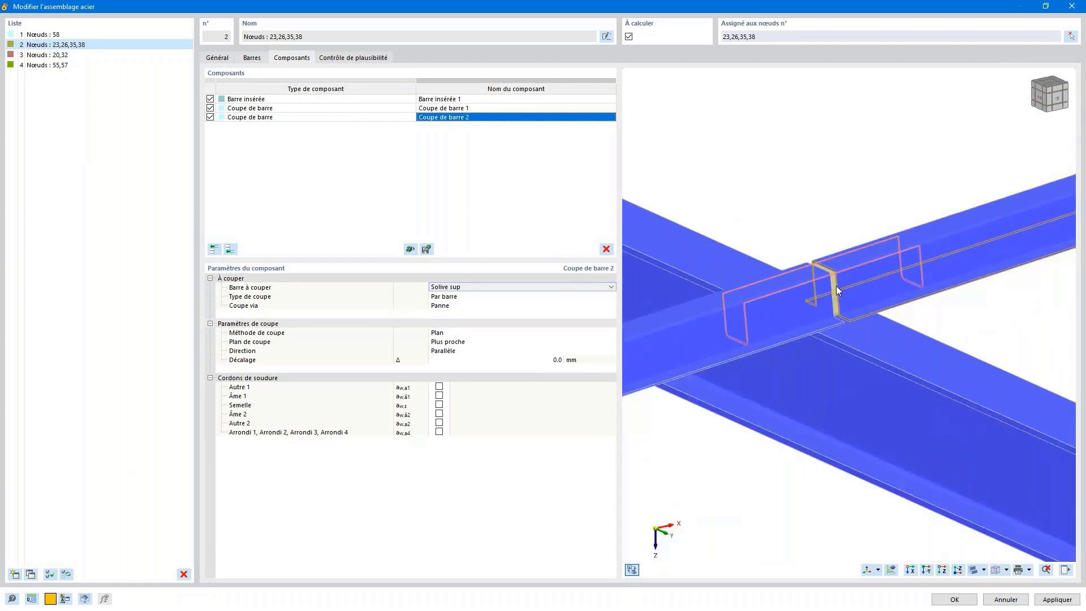
middle_click_drag(843, 289, 830, 280, "ctrl")
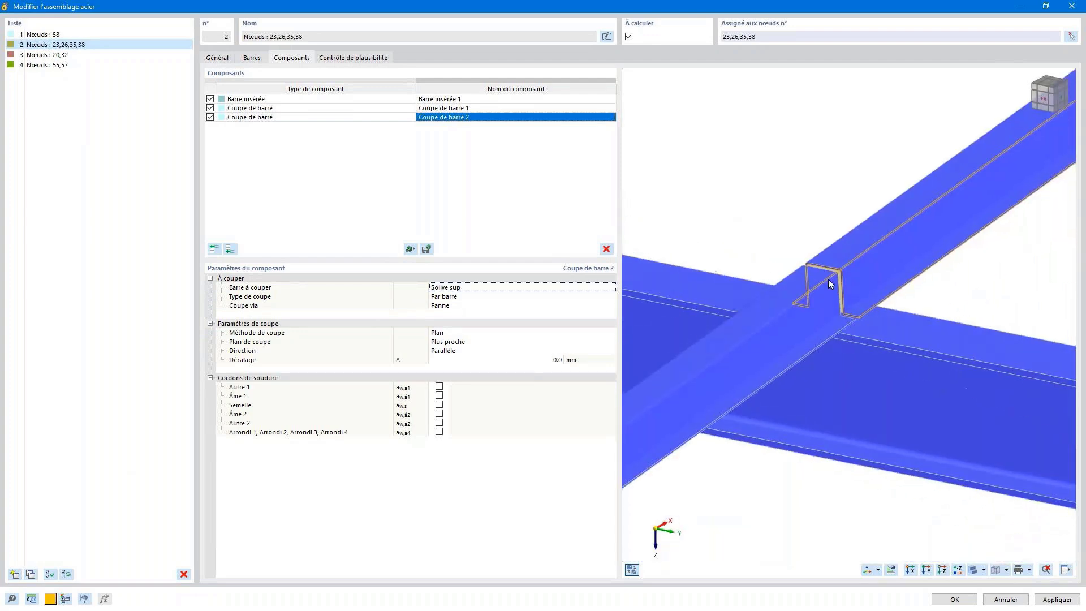
Step: Add a Connecteurs component at the end of the component list
left_click(230, 250)
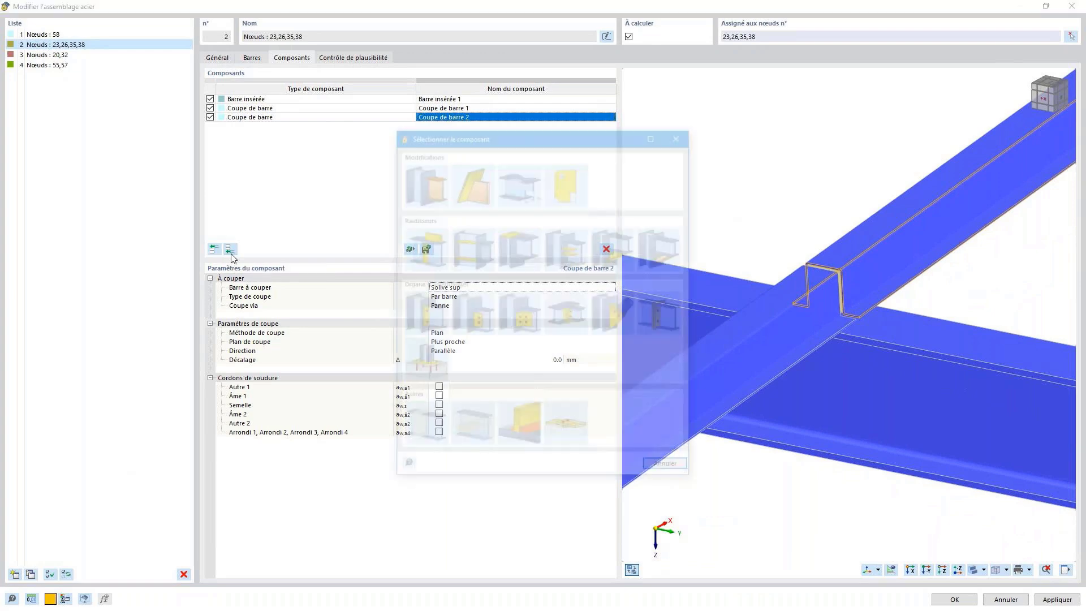
left_click(567, 425)
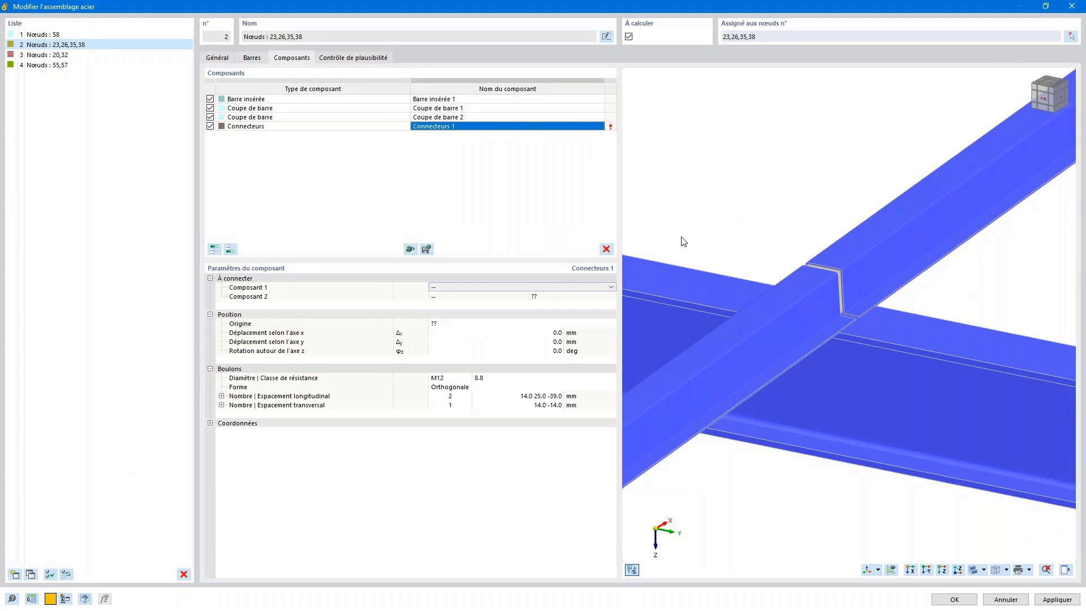
scroll(683, 238, "down", 2)
middle_click_drag(683, 238, 798, 235, "ctrl")
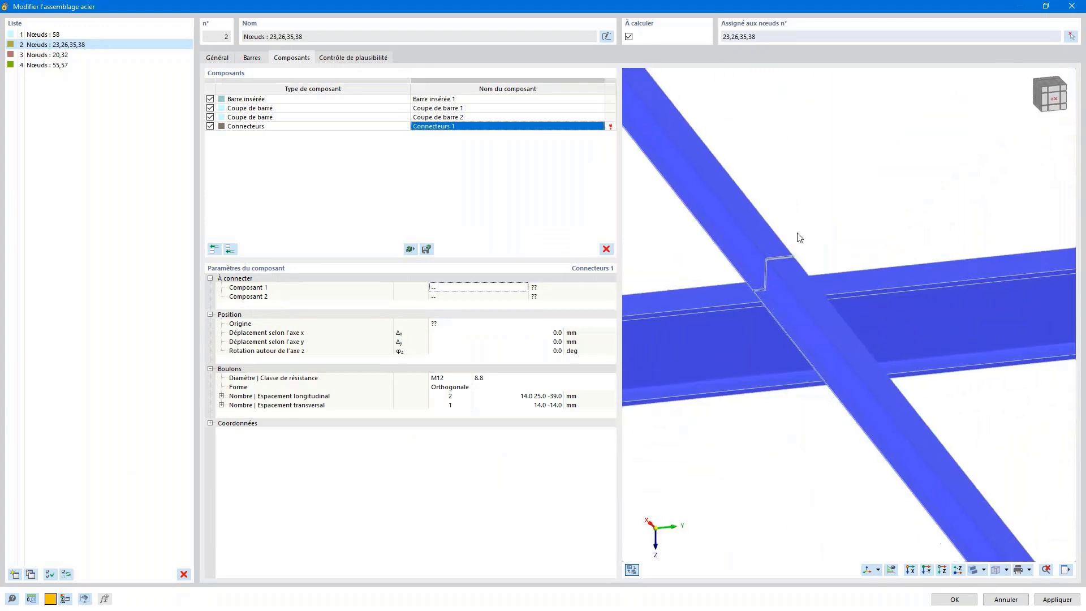
Step: Hide Solive inf and Solive sup in the joint preview to expose the inserted member
left_click(1068, 571)
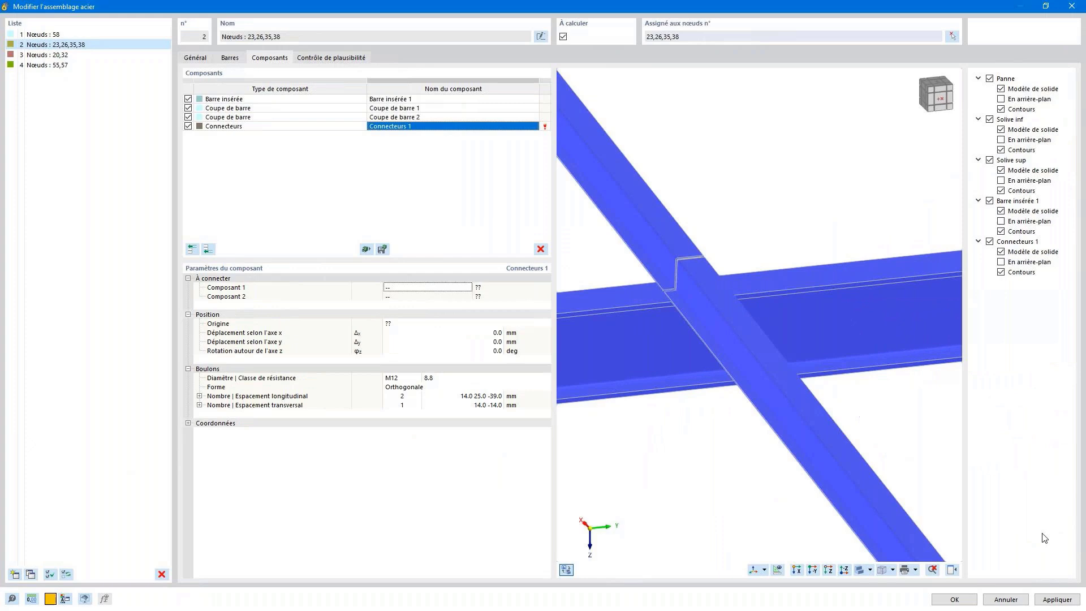
left_click(990, 122)
left_click(990, 122)
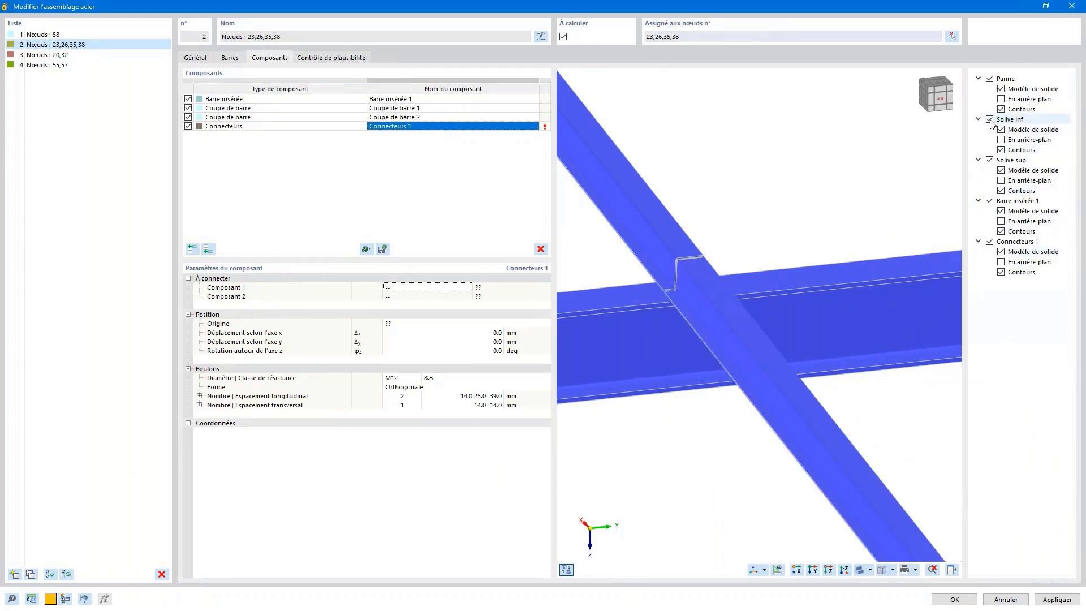
left_click(989, 119)
left_click(989, 160)
middle_click_drag(836, 269, 832, 318)
Step: Set the connectors' first component to the member plate Barre insérée 1 | Âme
left_click(439, 288)
left_click(425, 311)
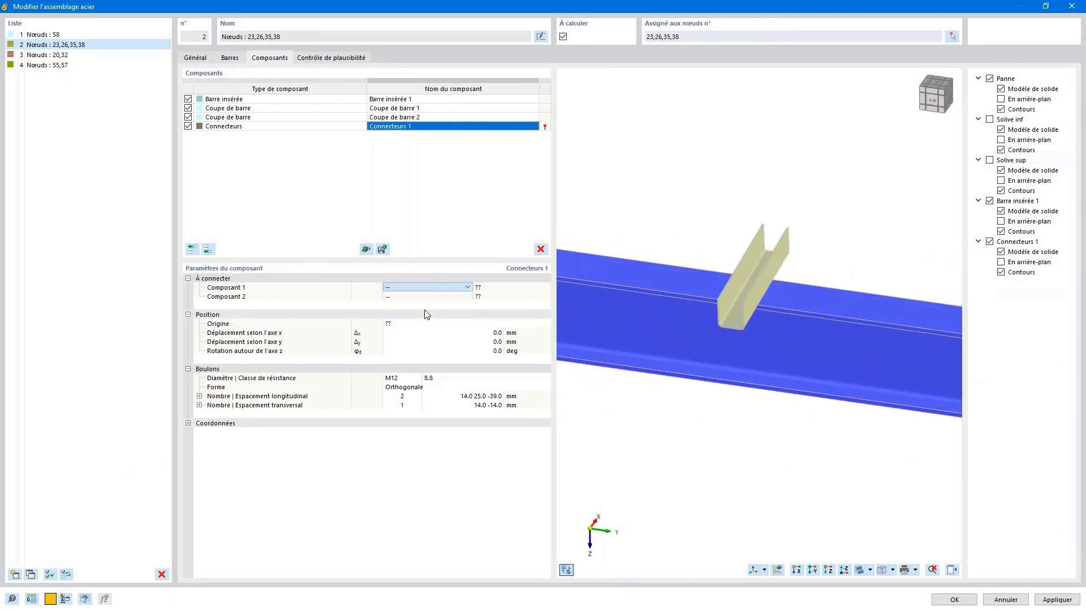
left_click(489, 290)
left_click(489, 289)
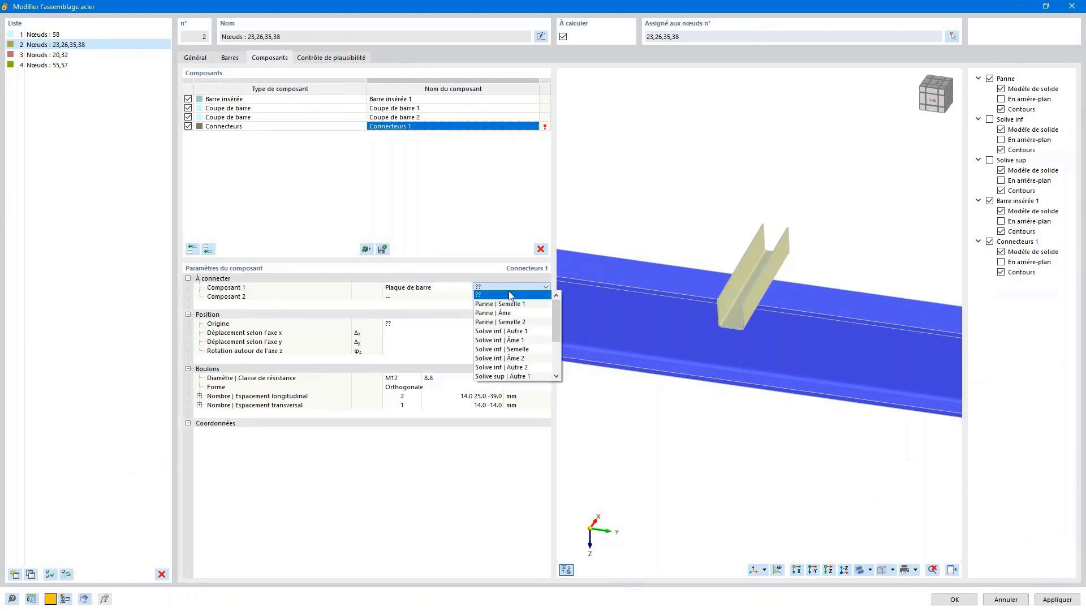
left_click(506, 367)
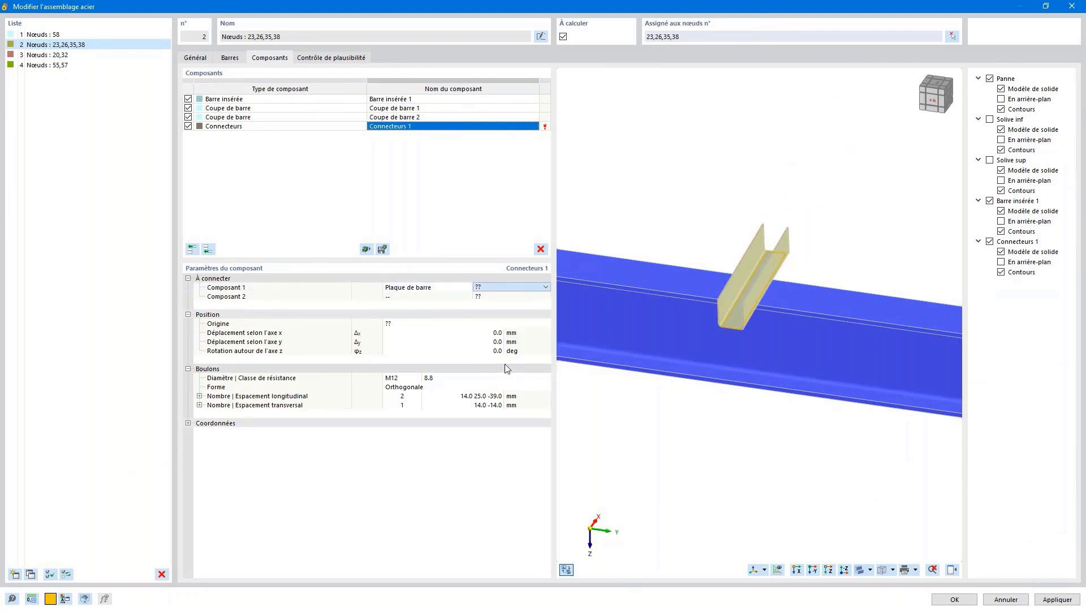
Step: Set the connectors' second component to the member plate Panne | Semelle 1
left_click(429, 296)
left_click(429, 296)
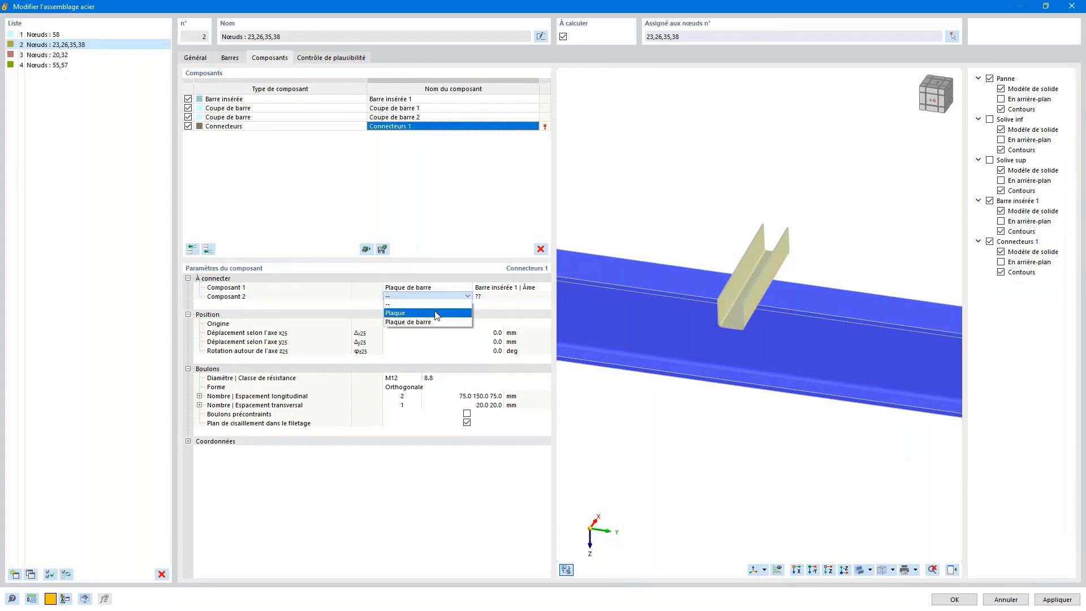
left_click(433, 321)
left_click(486, 297)
left_click(512, 297)
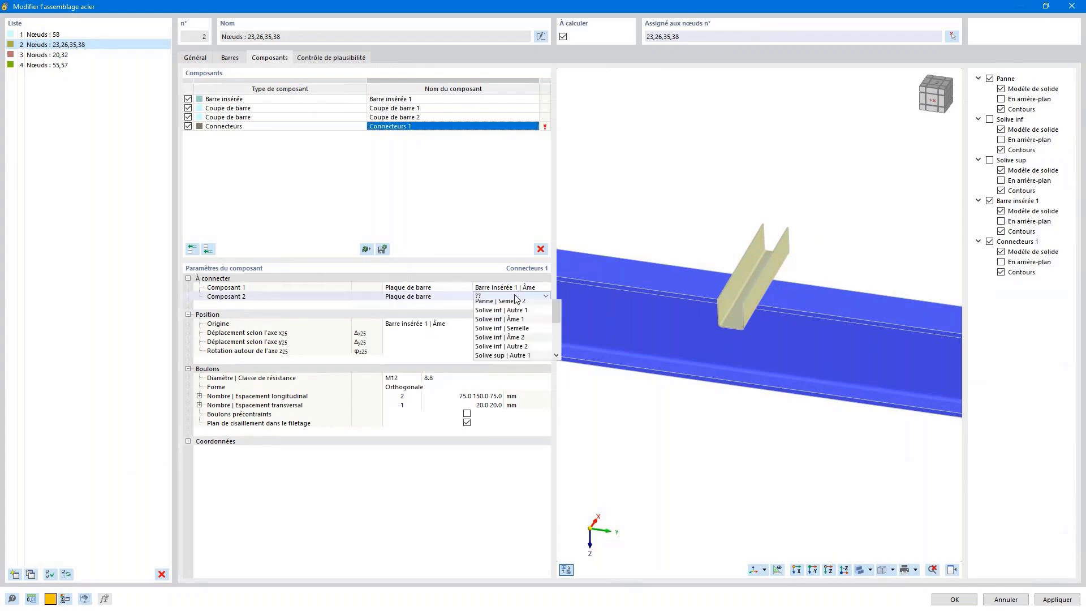
scroll(511, 318, "down", 1)
scroll(512, 320, "up", 1)
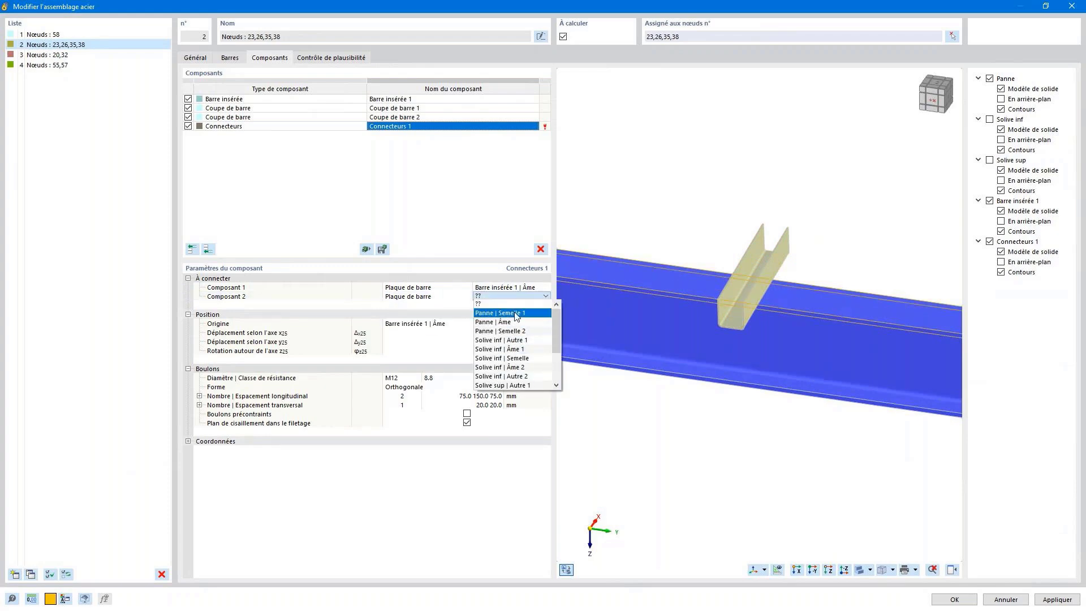
left_click(513, 315)
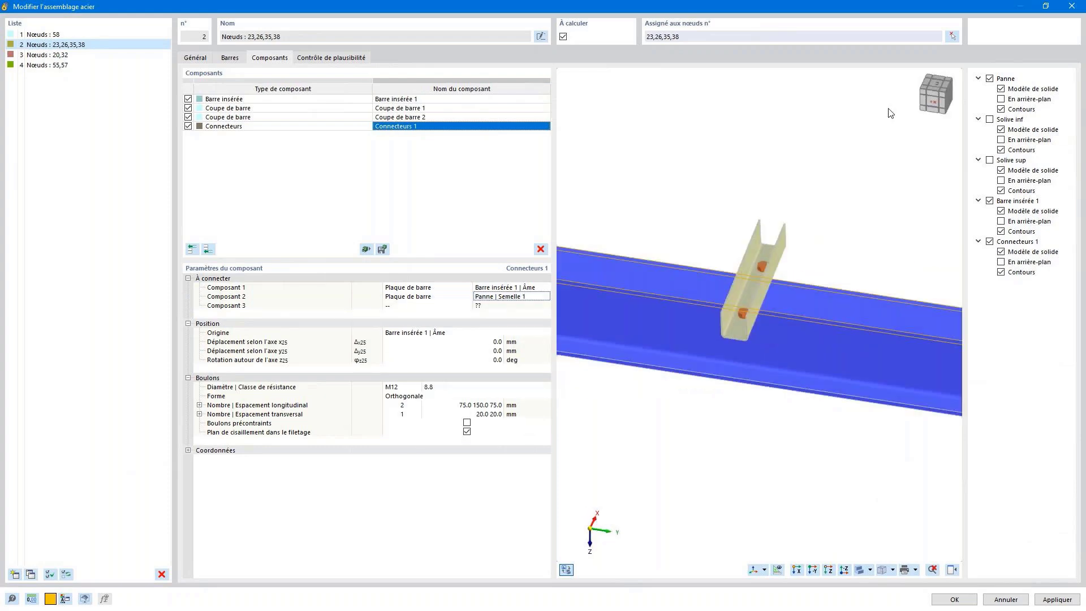
Step: View the joint from the side and set the longitudinal bolt spacing to 120 60 120 mm
left_click(946, 102)
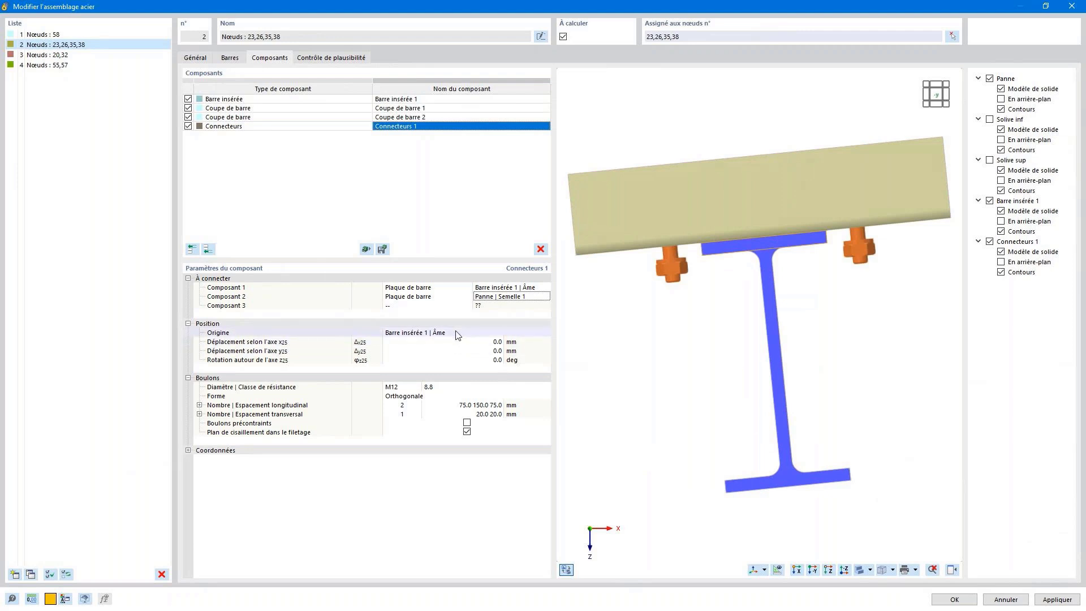
left_click(452, 405)
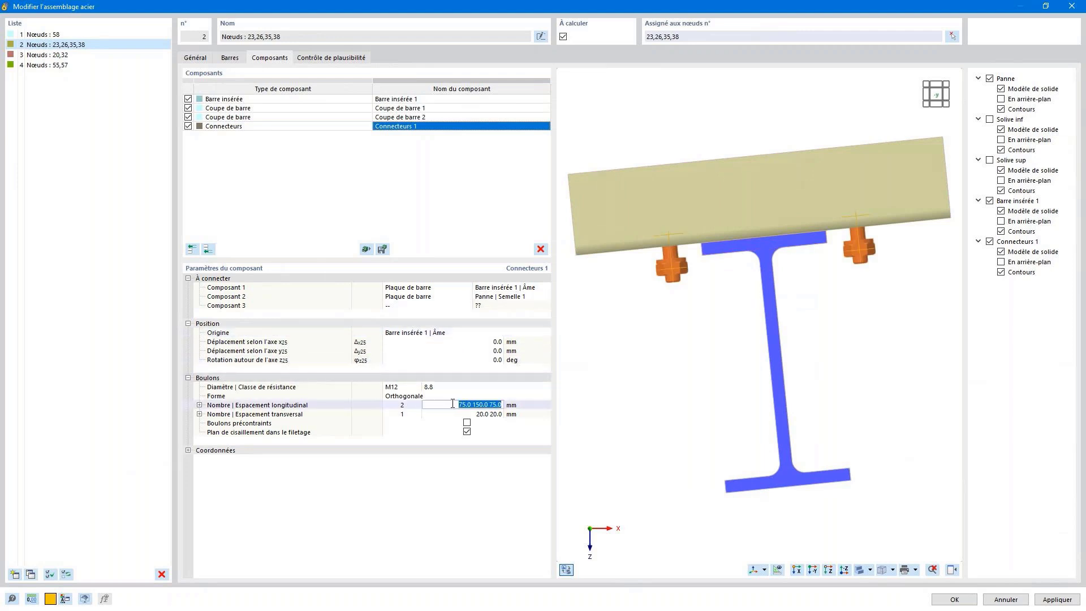
type("120 60")
key("Return")
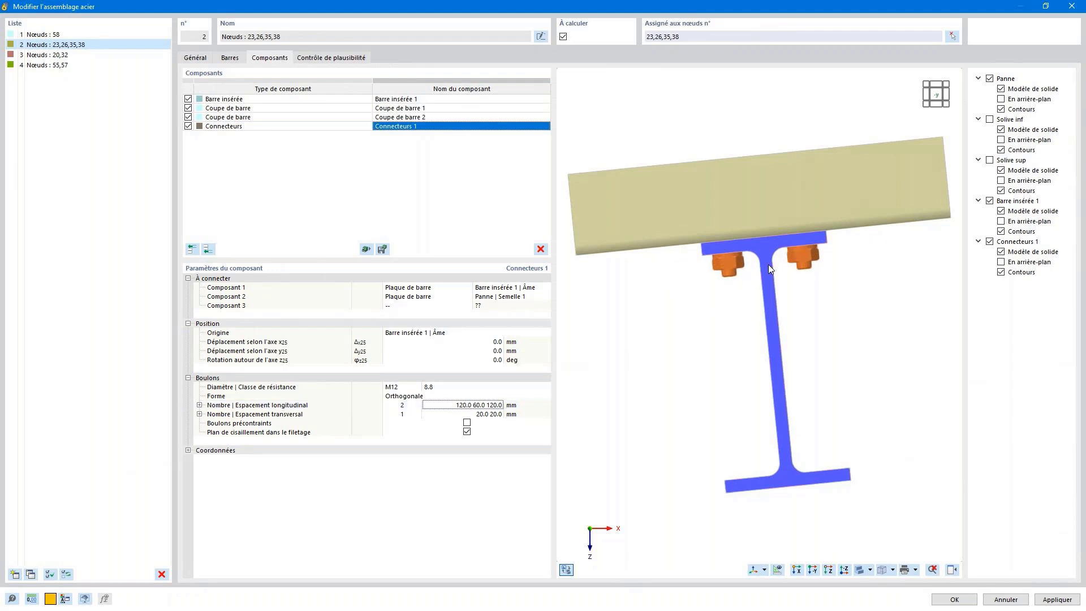
Step: Show Solive inf and Solive sup again in the joint preview
middle_click_drag(715, 277, 930, 318, "ctrl")
scroll(877, 316, "down", 4)
left_click(989, 120)
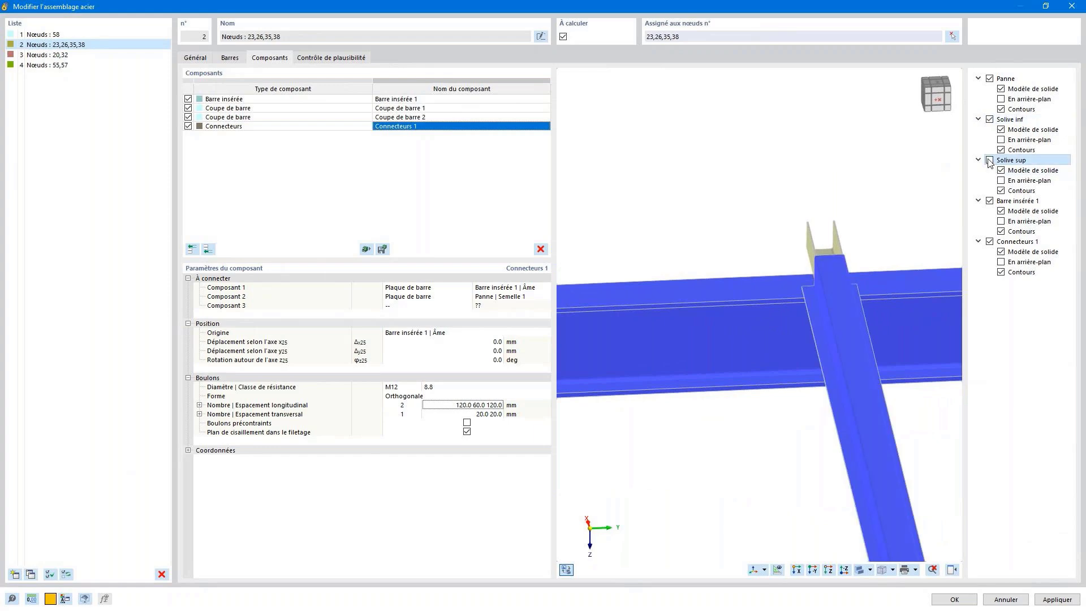
left_click(989, 160)
middle_click_drag(735, 277, 828, 278, "ctrl")
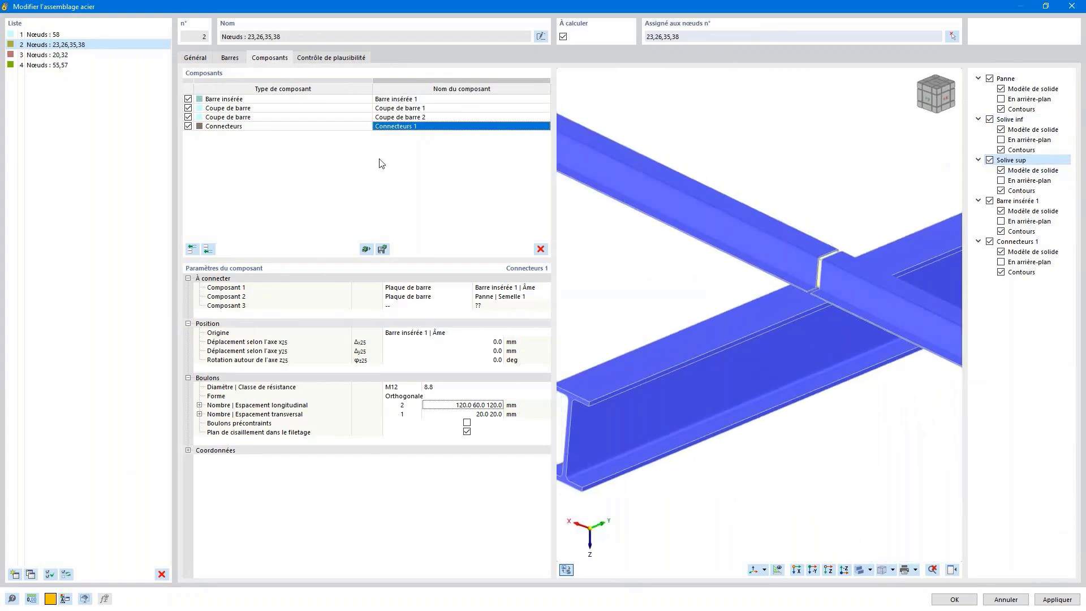
Step: Copy the Connecteurs component below itself and set the copy's first component to Solive inf | Âme 1
right_click(229, 127)
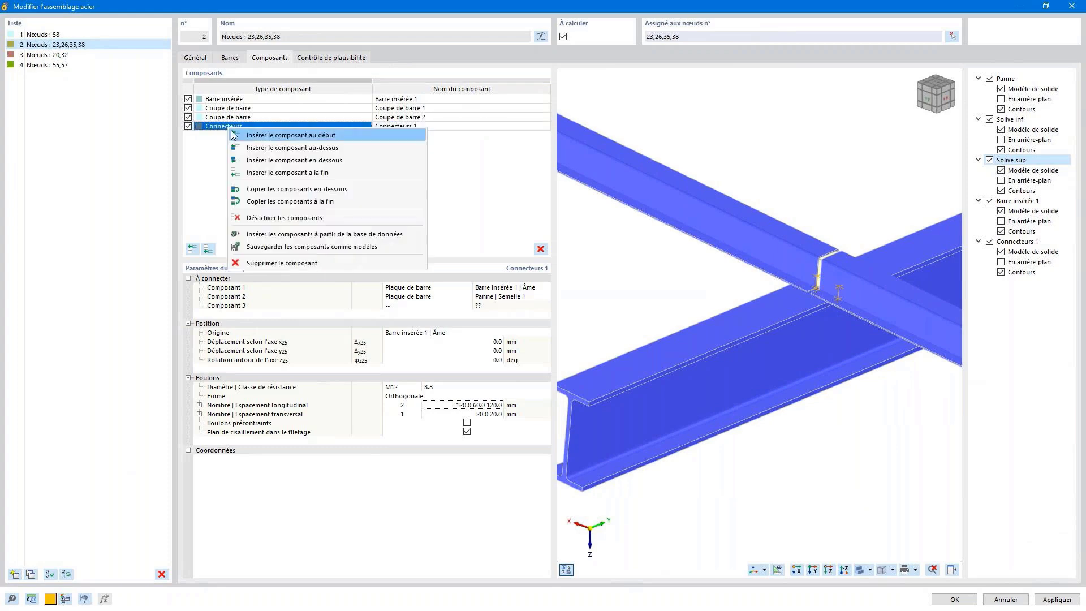
left_click(263, 189)
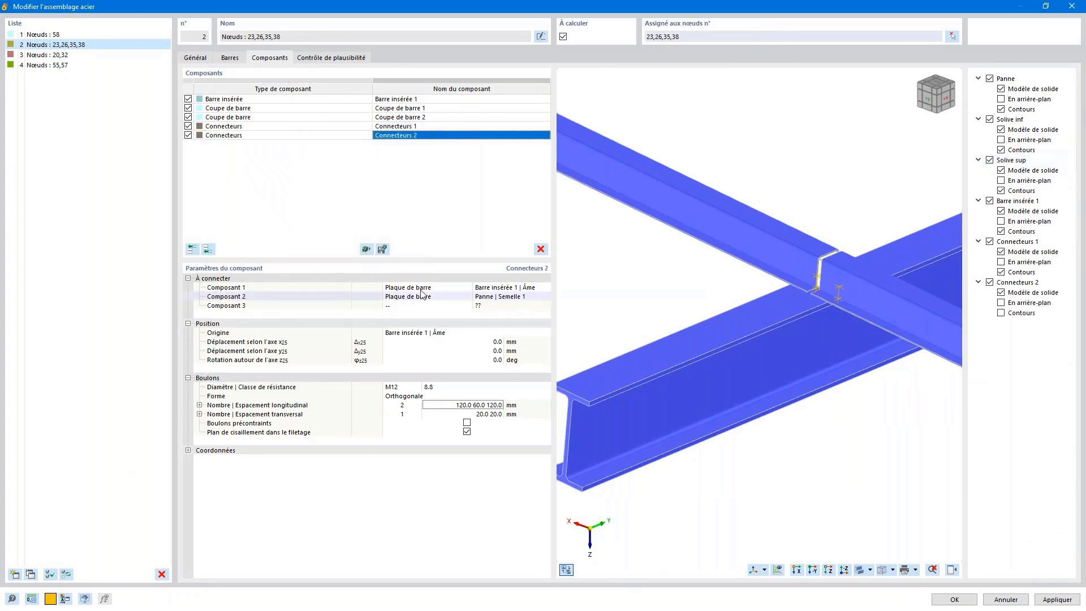
left_click(516, 287)
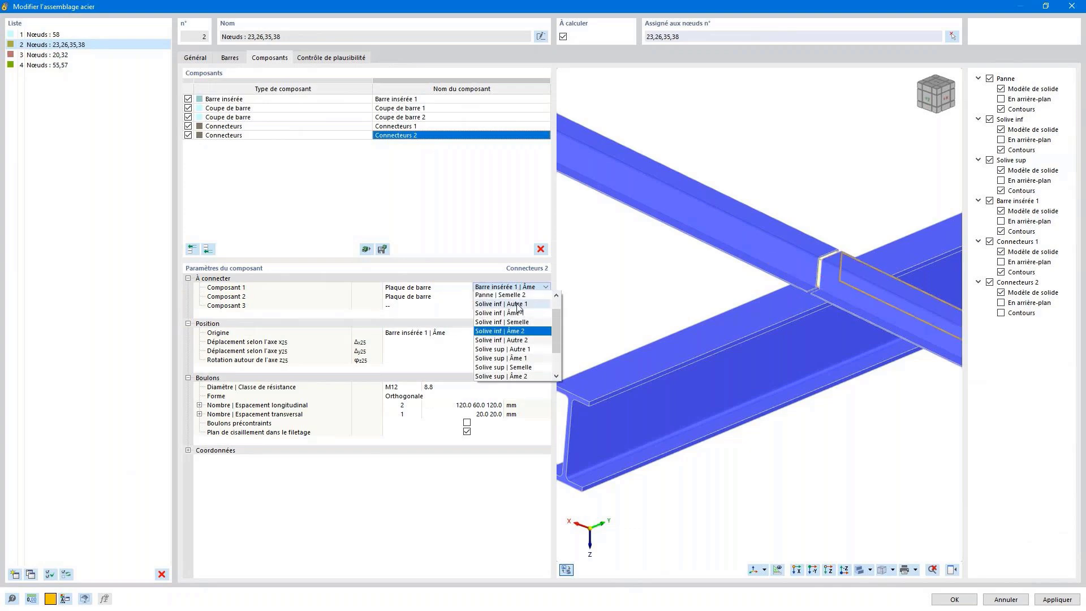
scroll(518, 319, "up", 1)
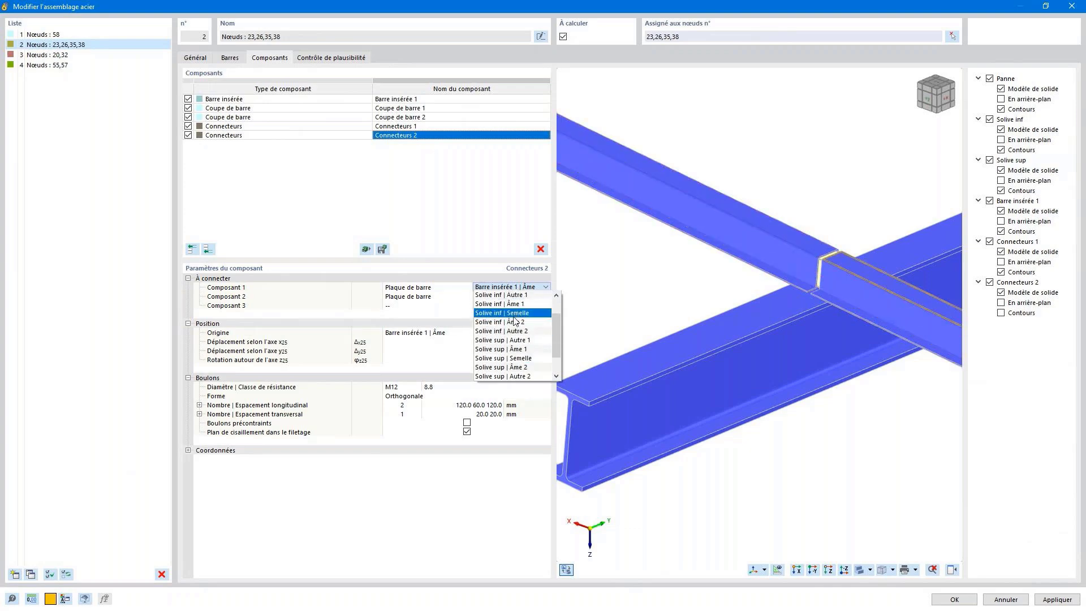
left_click(521, 306)
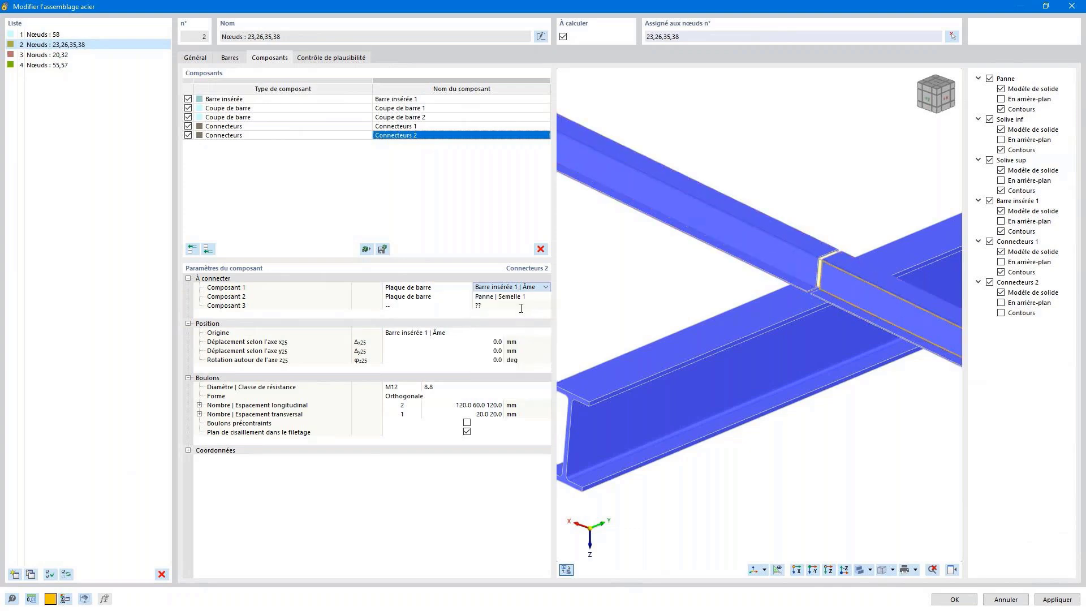
Step: Set Connecteurs 2's second component to Solive sup | Âme 1 and its third to the member plate Barre insérée 1 | Semelle 1
left_click(490, 298)
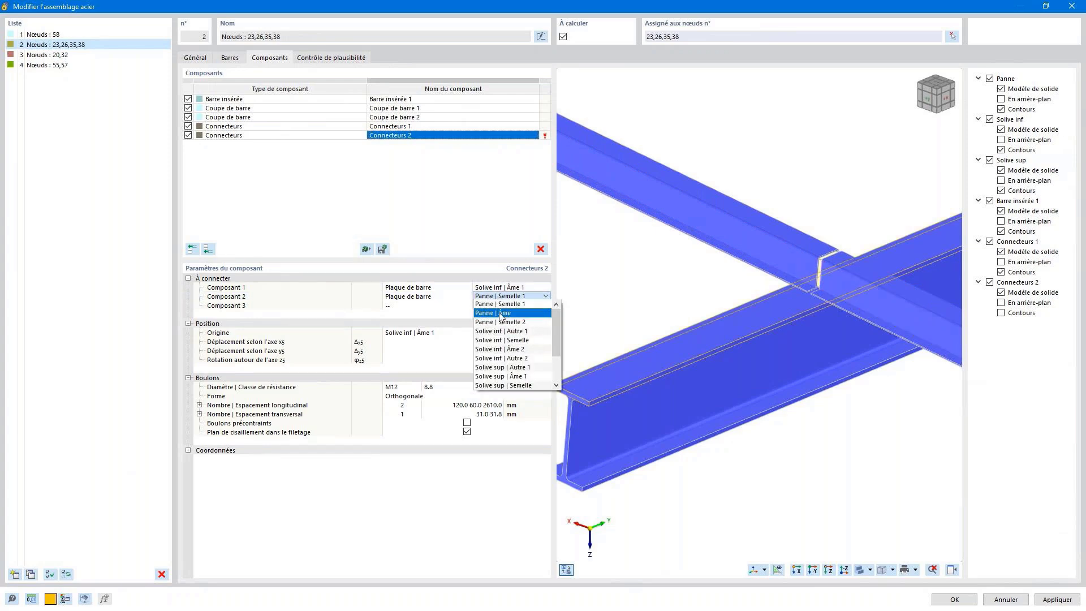
left_click(511, 377)
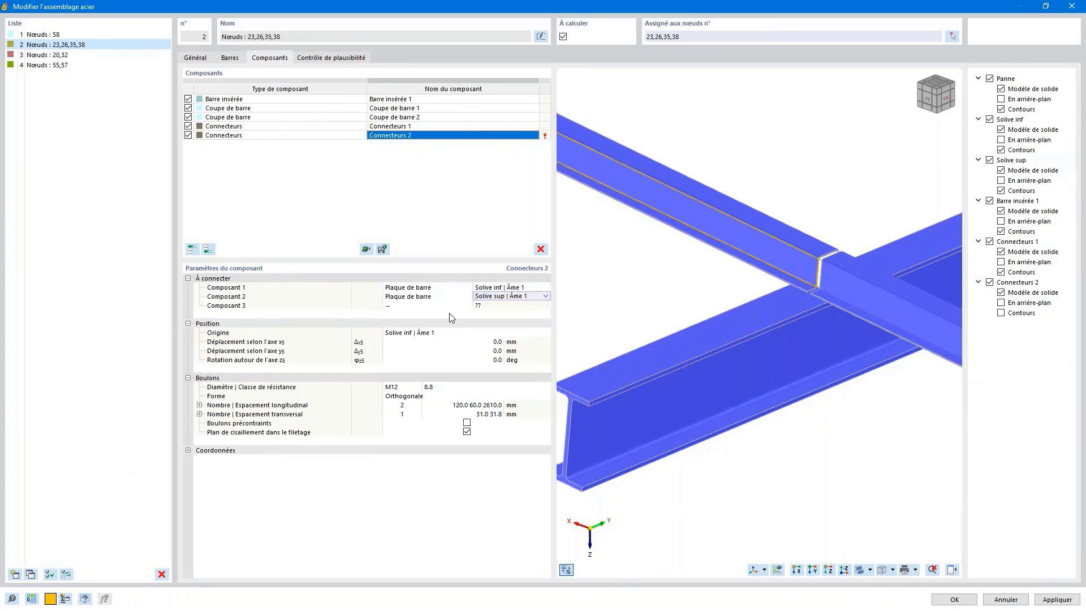
left_click(449, 307)
left_click(466, 306)
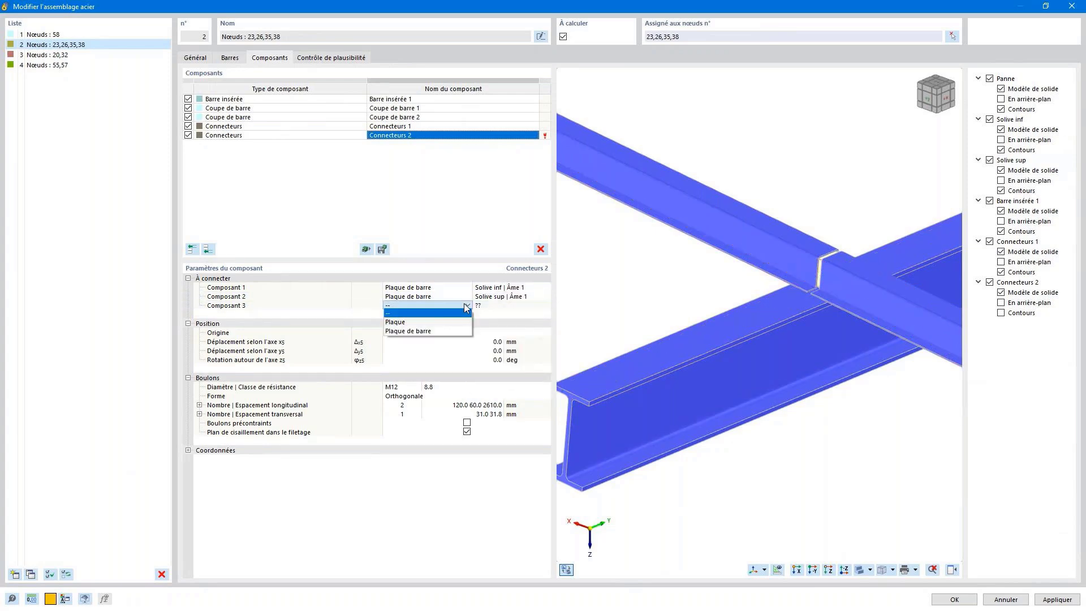
left_click(448, 331)
left_click(511, 306)
left_click(518, 306)
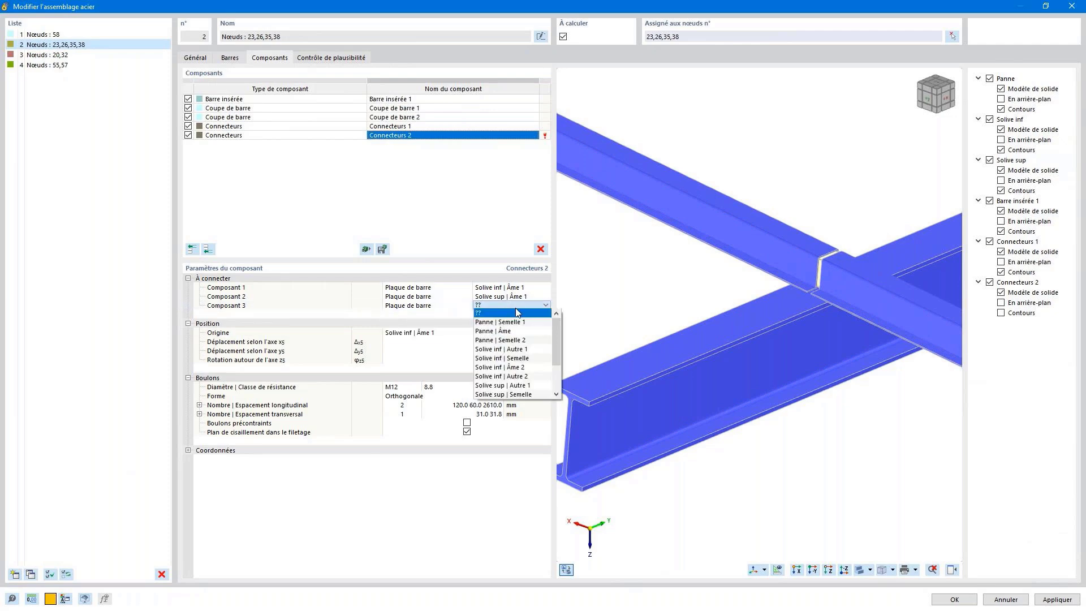
left_click(522, 376)
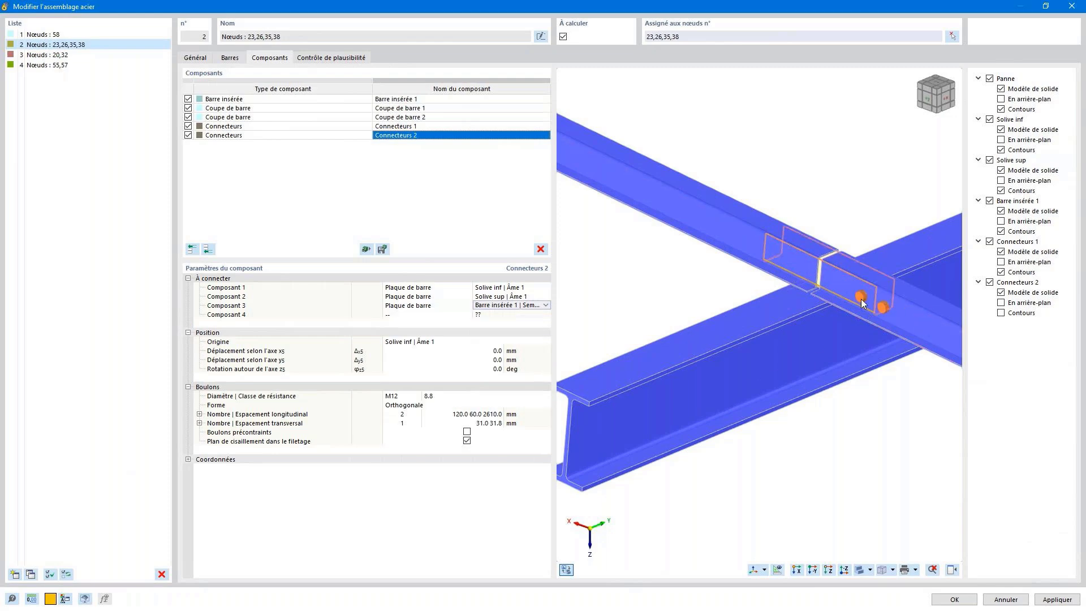
Step: Set the position origin of Connecteurs 2 to Barre insérée 1 | Semelle 1
left_click(456, 342)
left_click(466, 342)
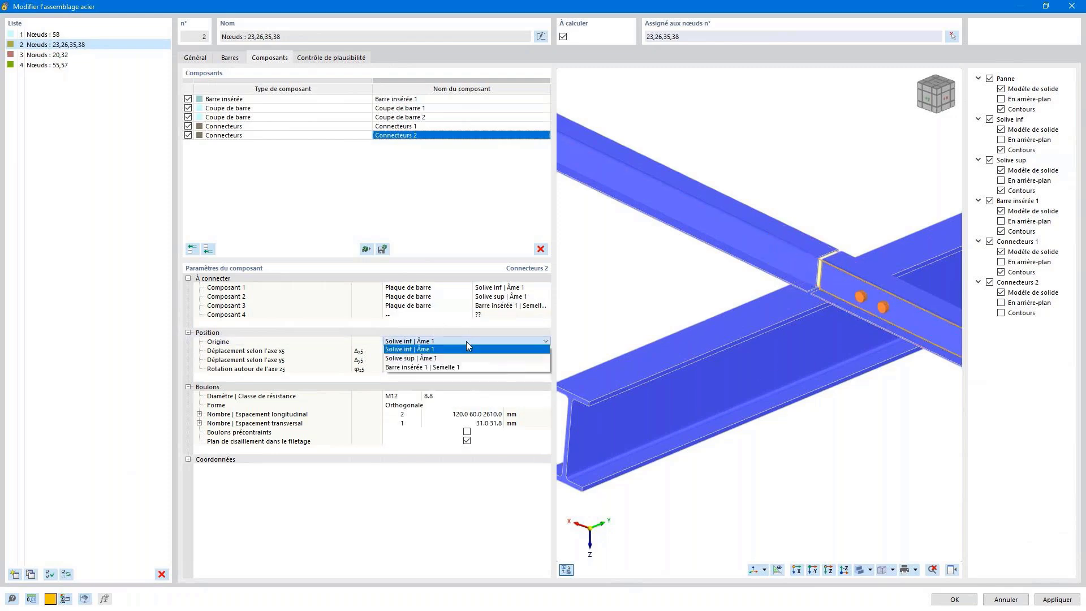
left_click(444, 368)
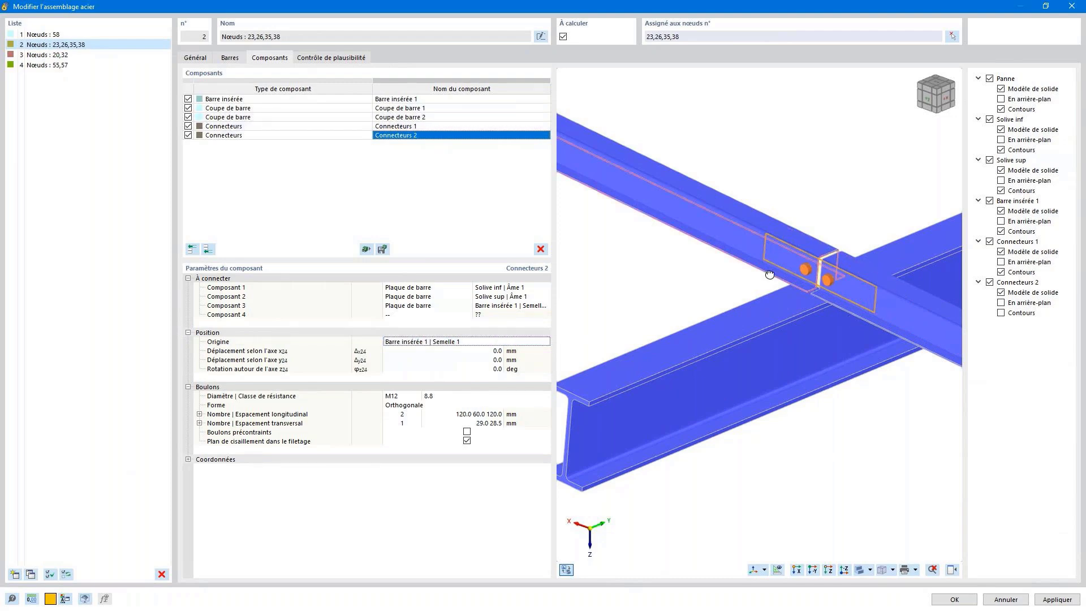
Step: Copy Connecteurs 2 below itself and set the copy's first component to Solive inf | Âme 2
middle_click_drag(771, 275, 586, 273, "ctrl")
middle_click_drag(819, 291, 790, 300, "ctrl")
right_click(300, 135)
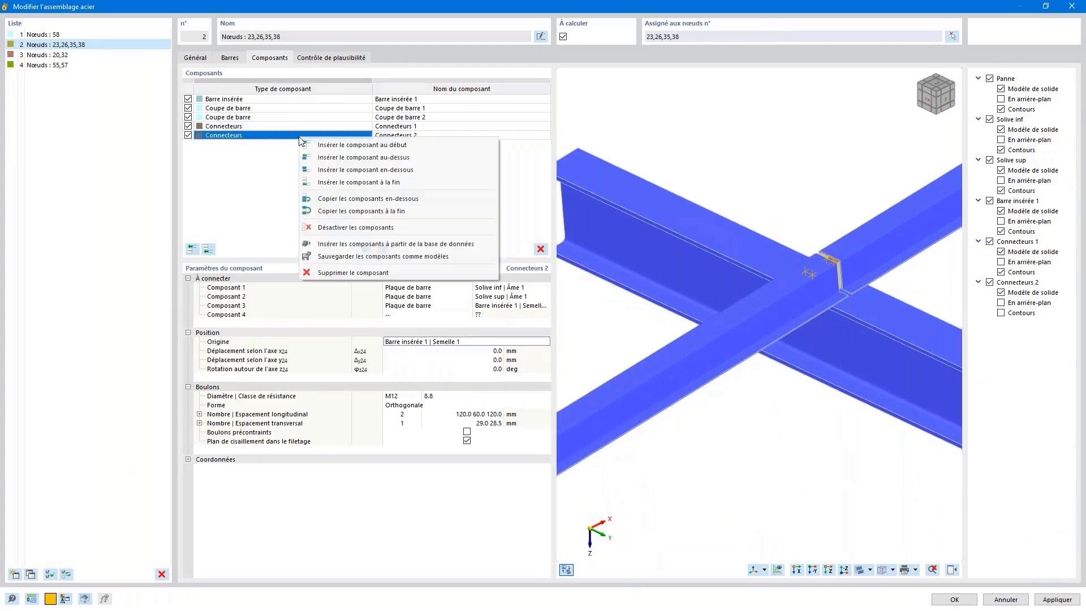
left_click(335, 199)
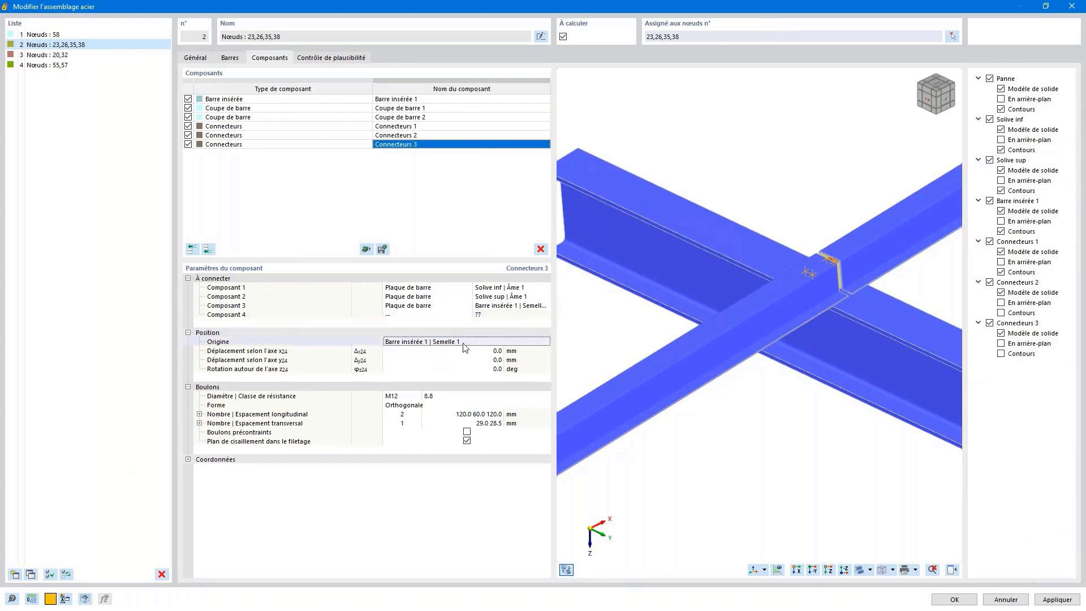
left_click(515, 287)
left_click(530, 287)
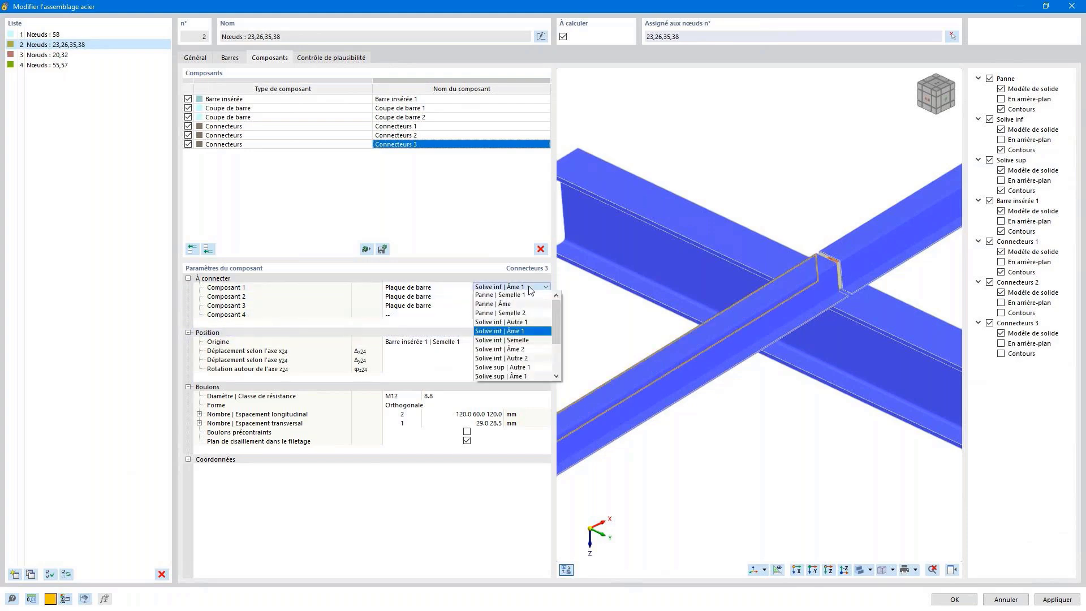
left_click(526, 349)
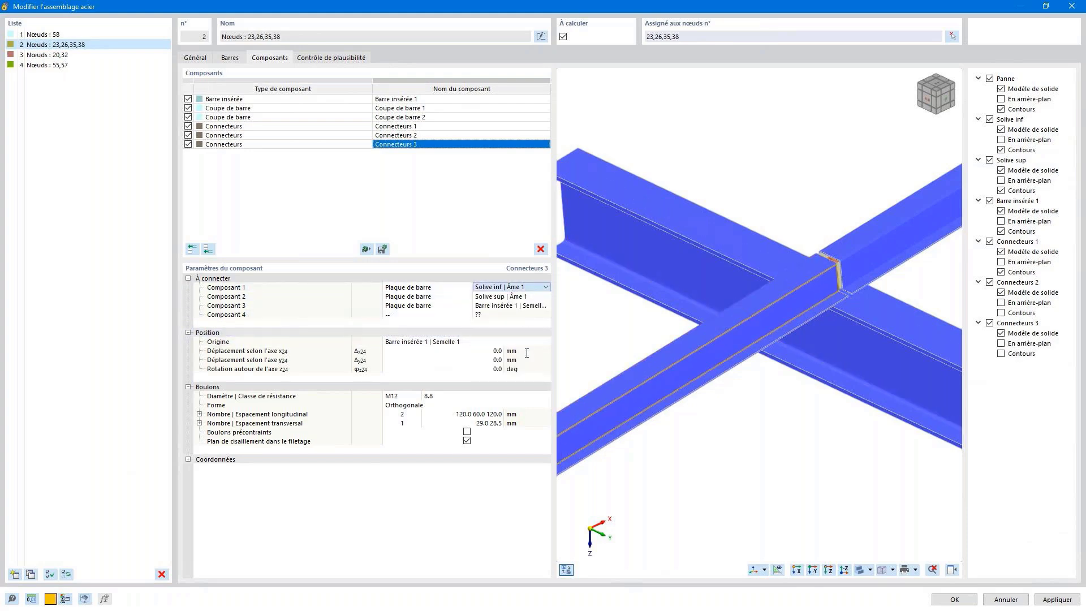
Step: Set Connecteurs 3's second component to Solive sup | Âme 2 and its third to Barre insérée 1 | Semelle 2
left_click(534, 296)
left_click(539, 298)
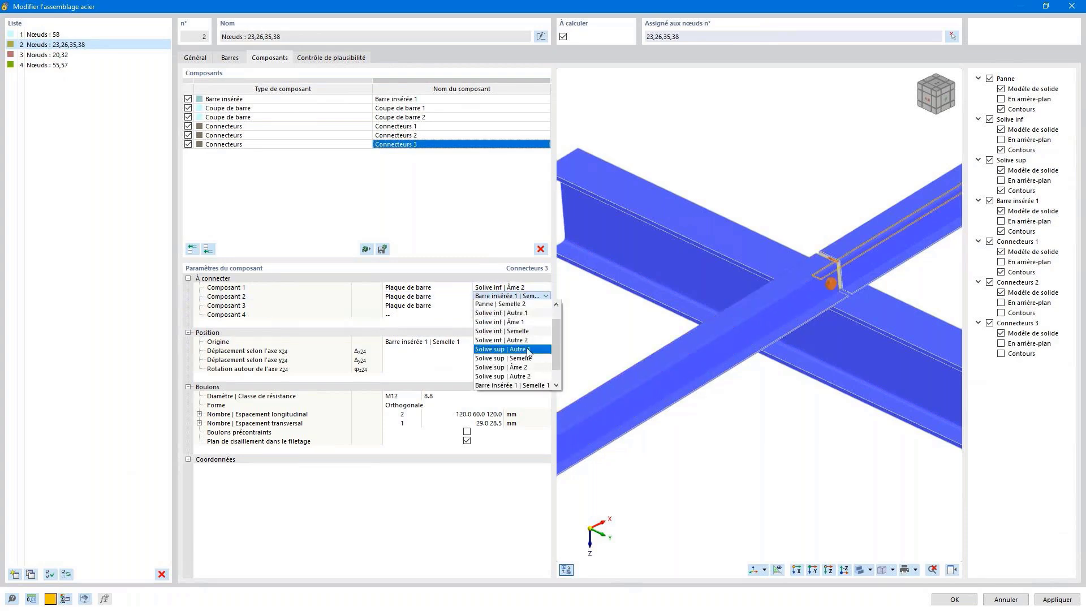
left_click(534, 367)
left_click(532, 307)
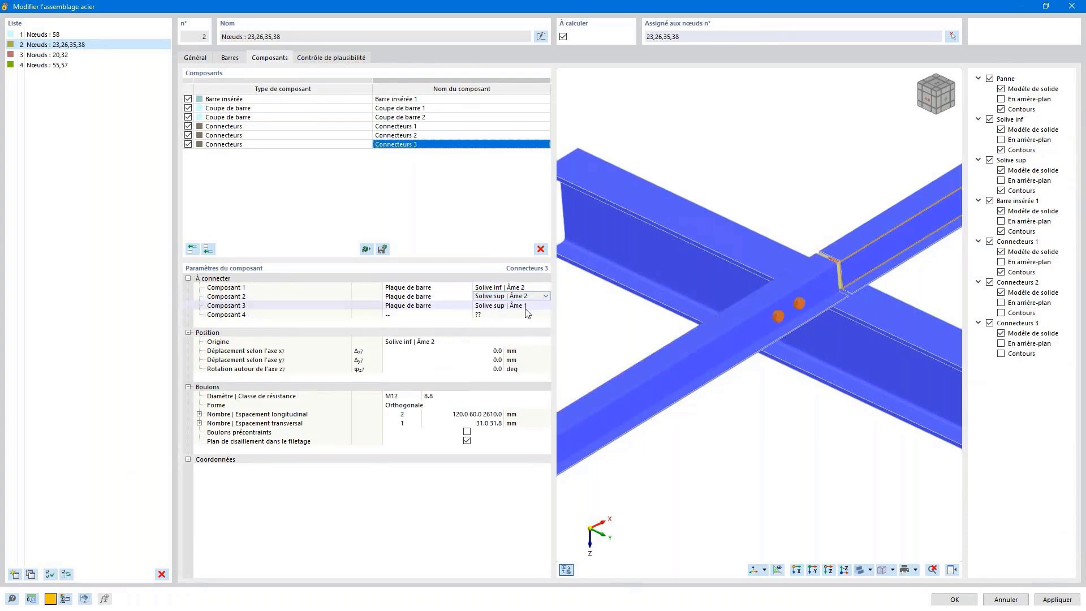
left_click(537, 306)
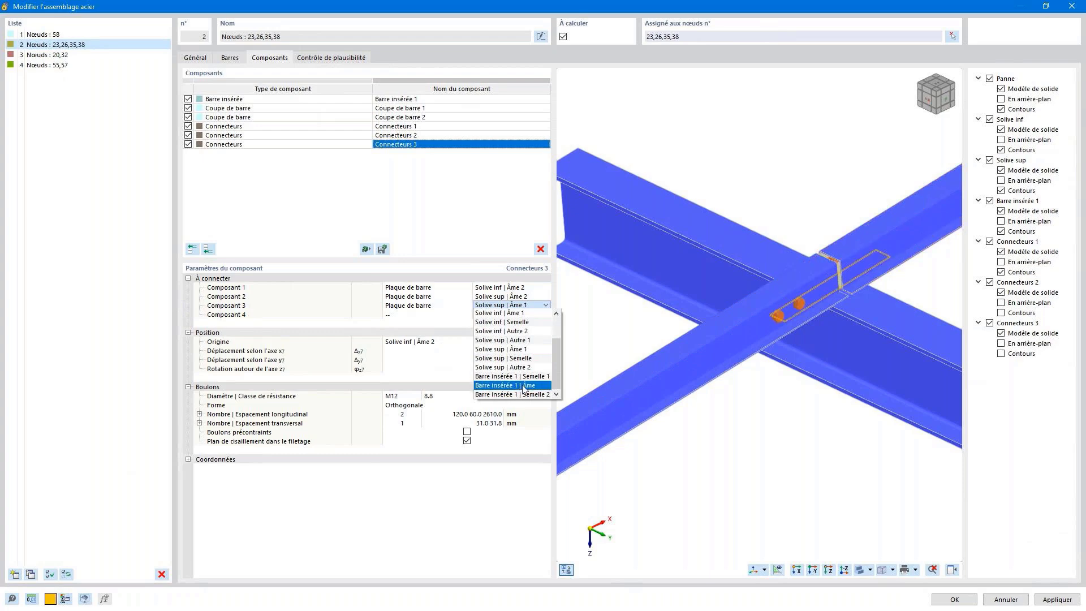
left_click(528, 385)
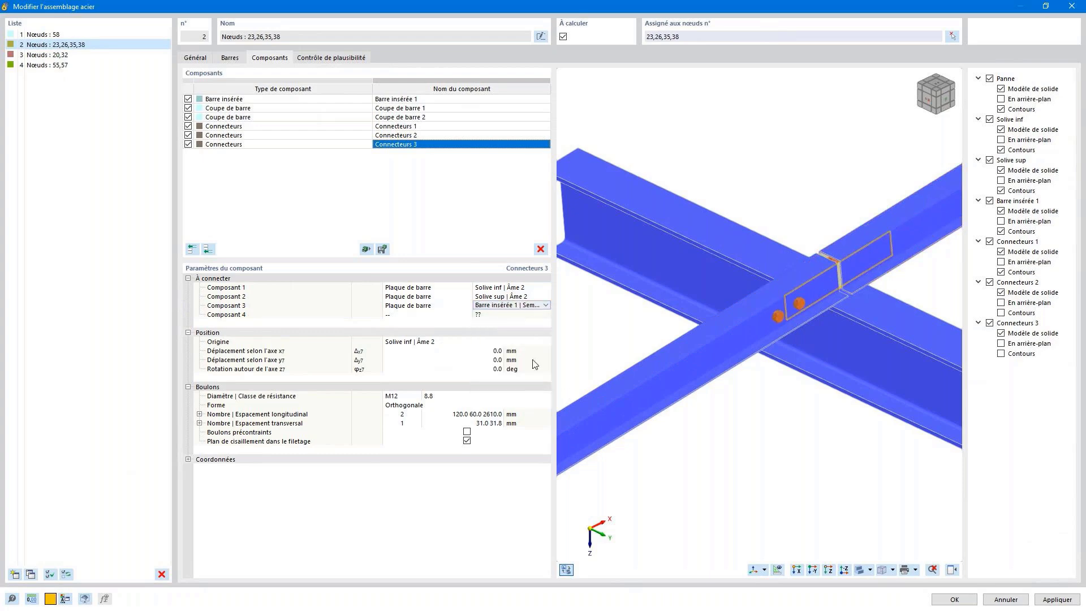
Step: Set the origin of Connecteurs 3 to Barre insérée 1 | Semelle 2 and check the joint's plausibility
left_click(477, 343)
left_click(475, 342)
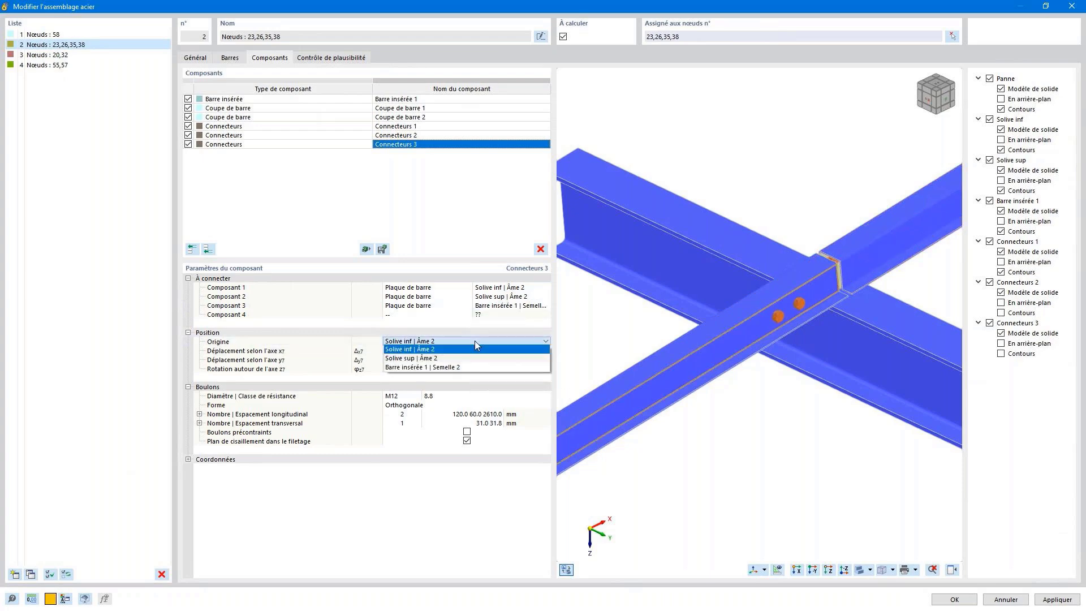
left_click(452, 369)
middle_click_drag(840, 285, 901, 252, "ctrl")
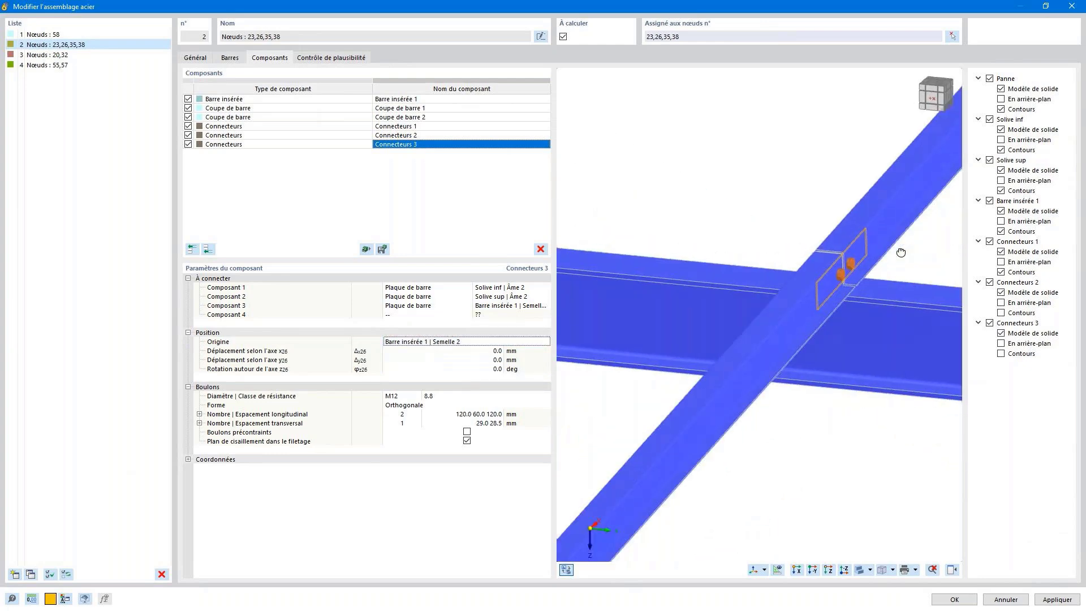
left_click(321, 59)
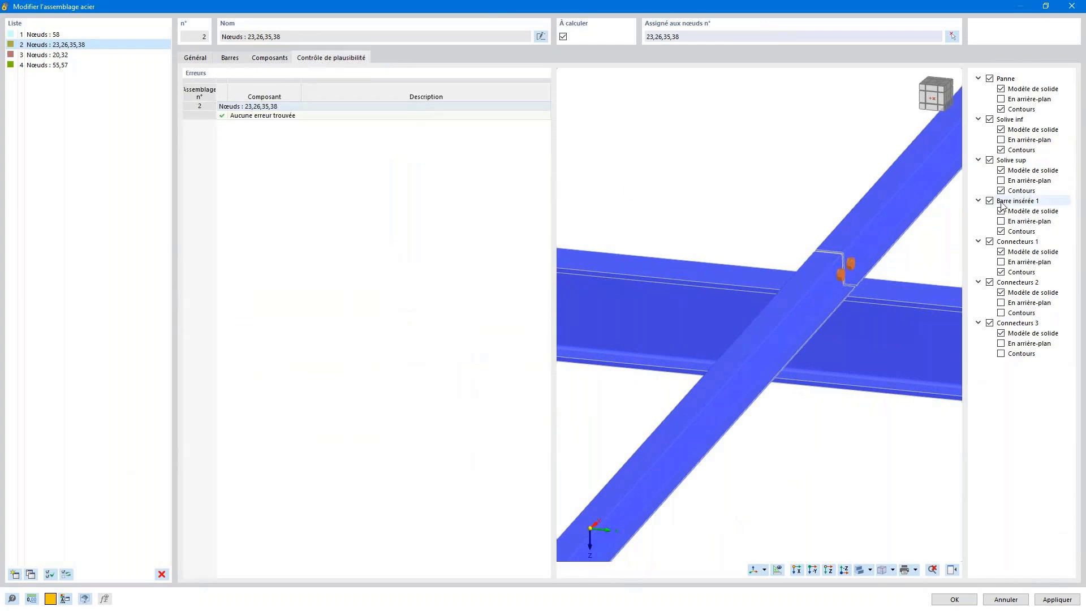
Step: View the joint at nodes 20,32 from the side and add a connection plate (Plaque de connexion) component to it
left_click(48, 55)
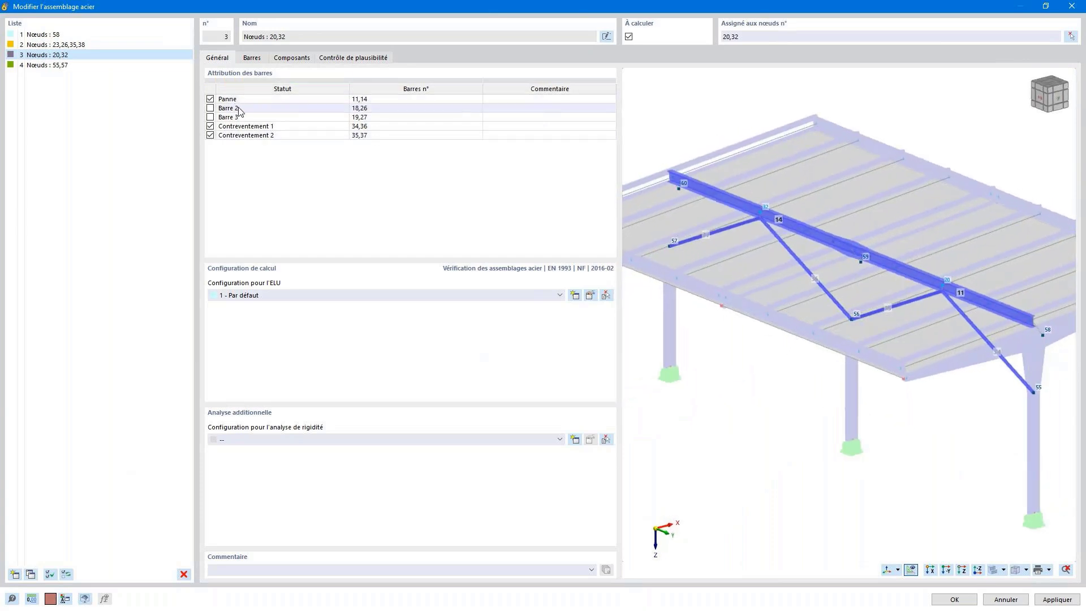
left_click(278, 59)
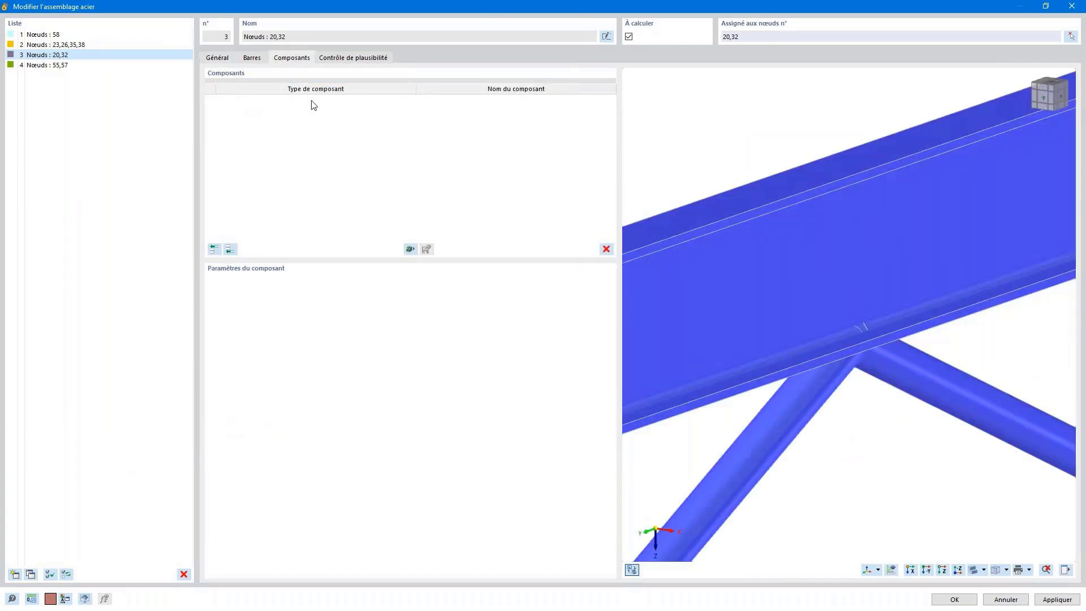
left_click(1063, 97)
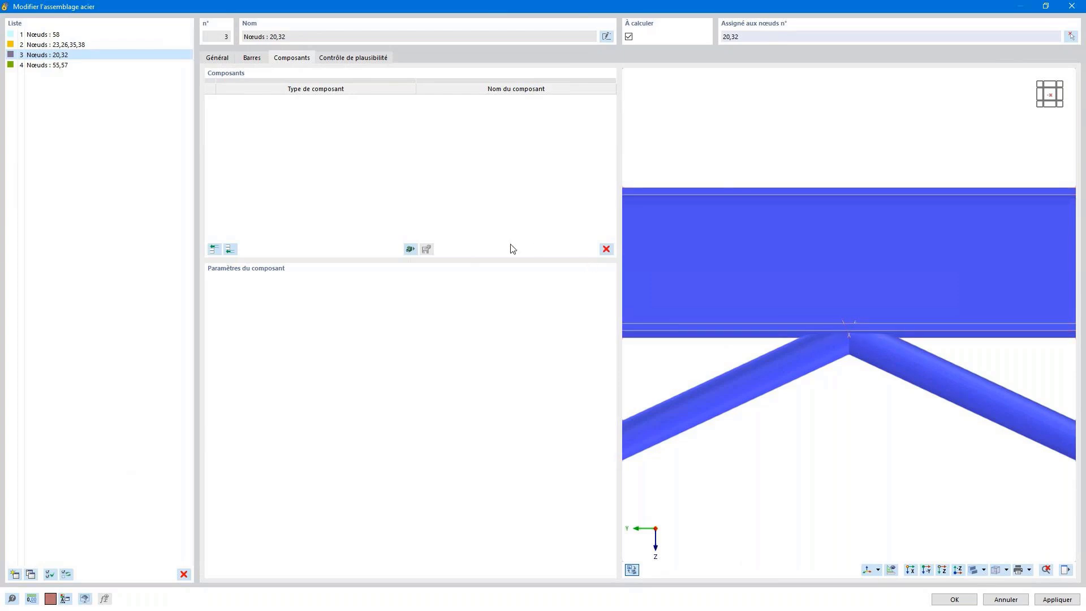
left_click(230, 248)
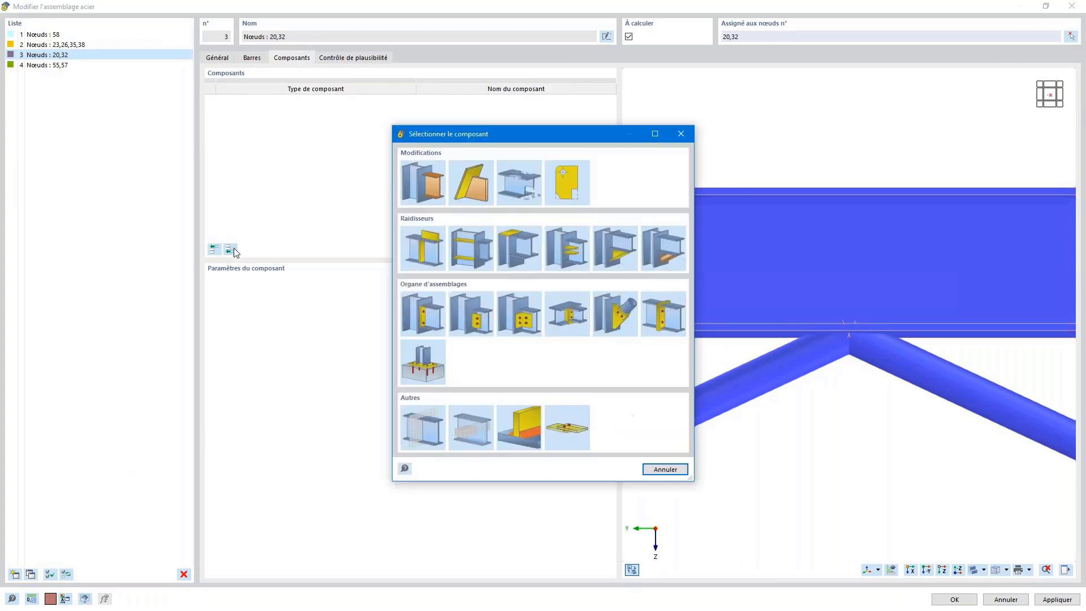
left_click(617, 320)
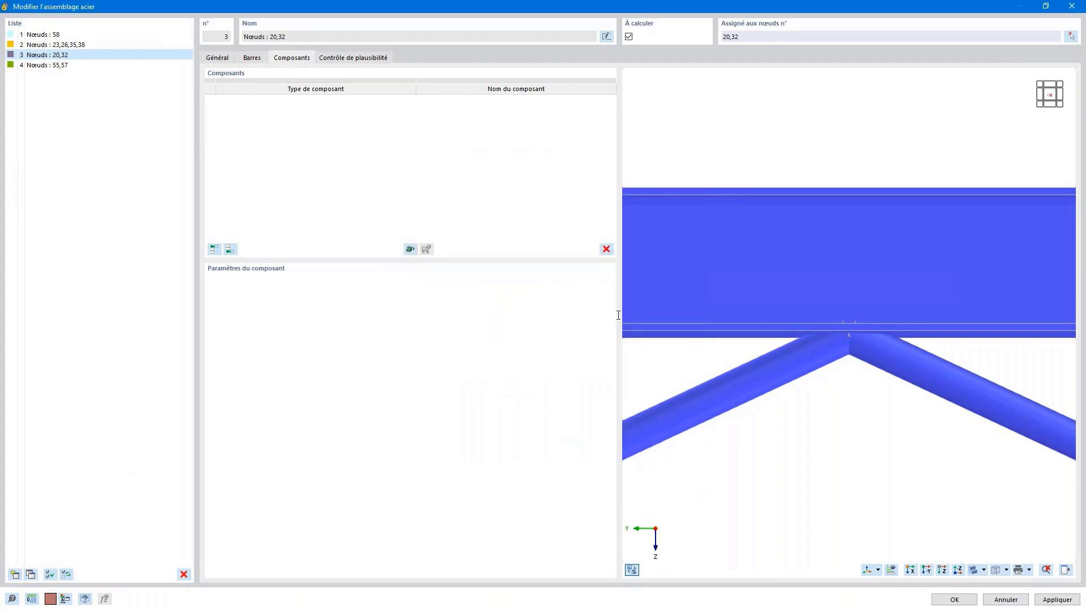
Step: Set the connection plate's connected member to Contreventement 1 and its reference object to Nouvelle plaque
left_click(469, 287)
left_click(469, 287)
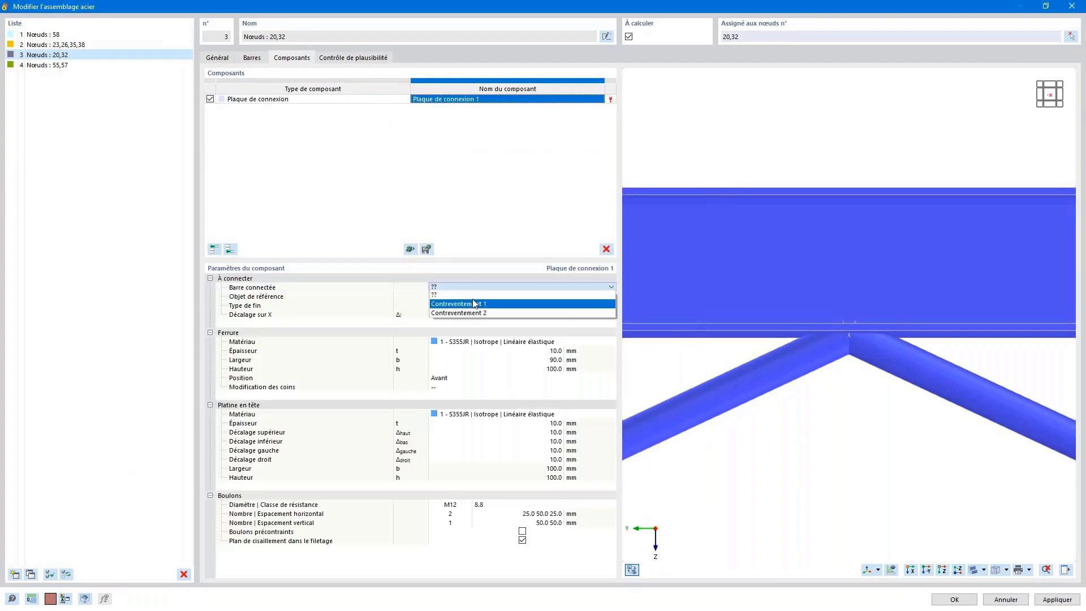
left_click(474, 304)
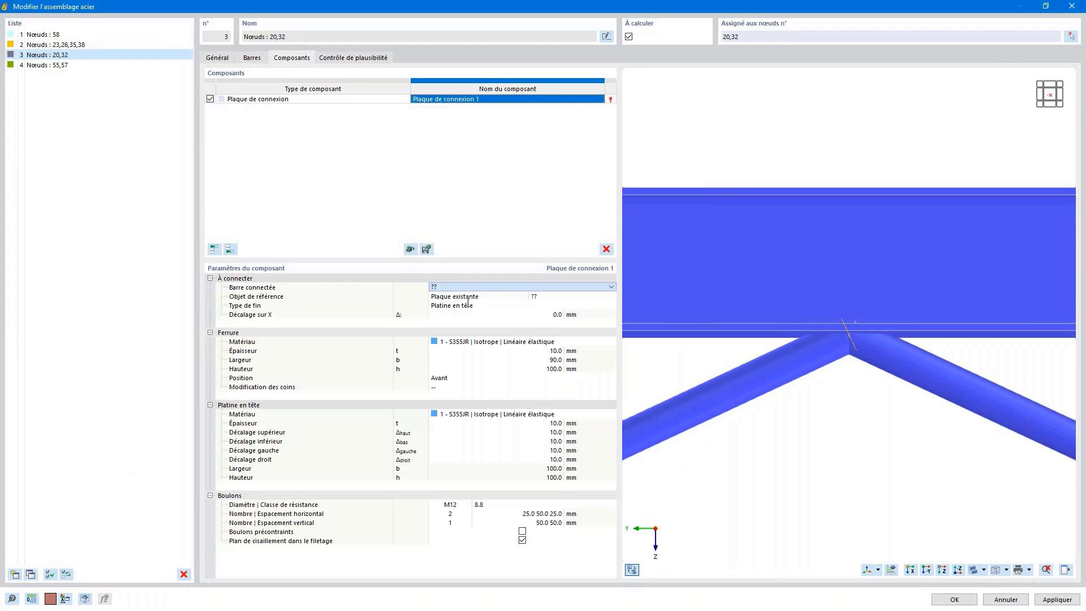
left_click(492, 297)
left_click(499, 299)
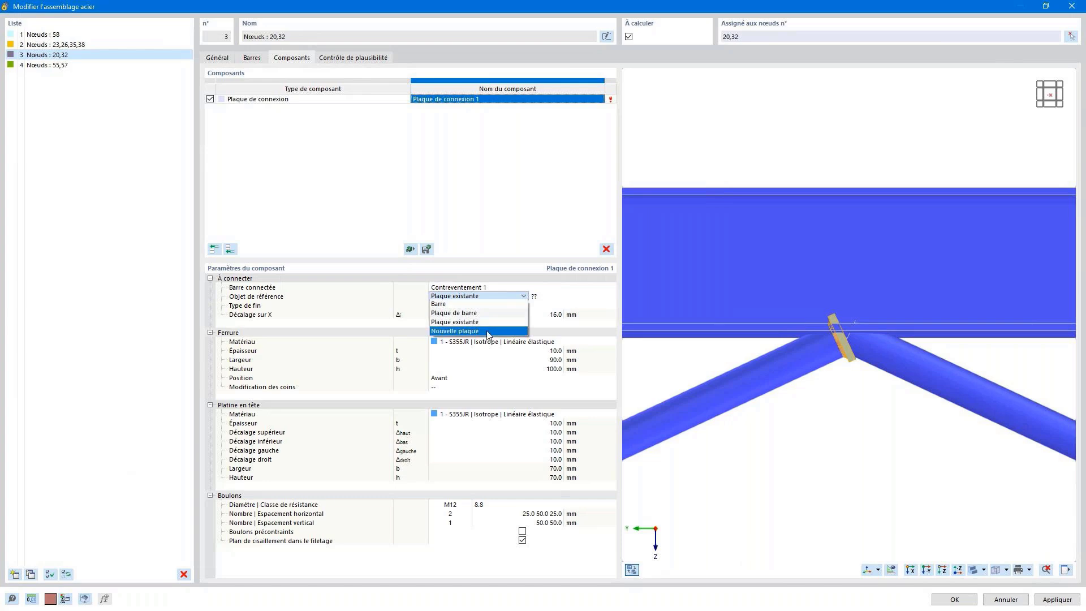
left_click(464, 331)
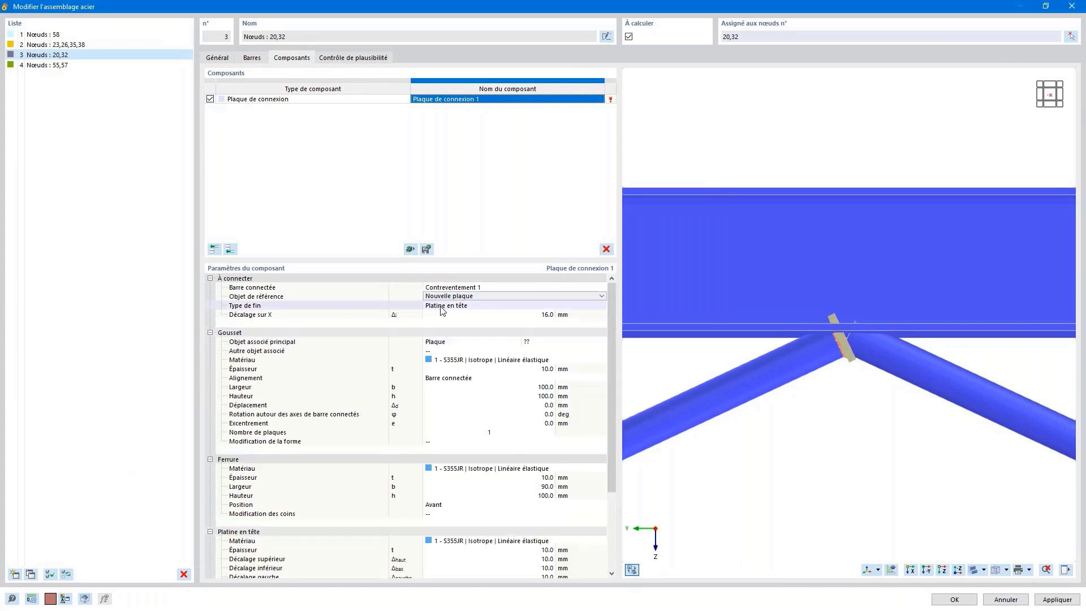
Step: Set the end type to Barre entaillée - Ferrure and the gusset's main associated plate to Panne | Semelle 2
left_click(470, 308)
left_click(474, 308)
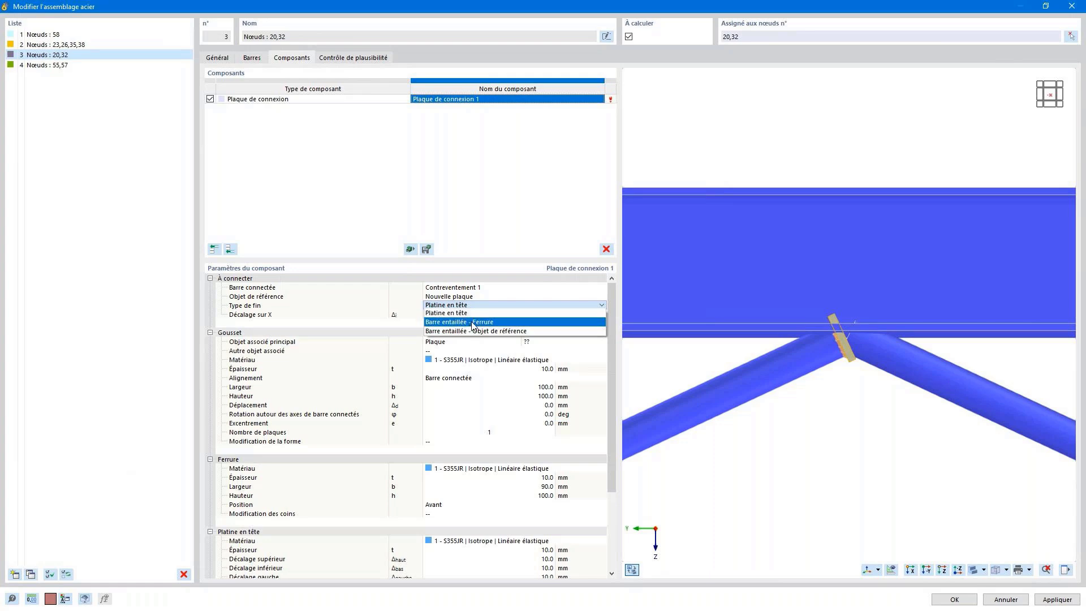
left_click(474, 323)
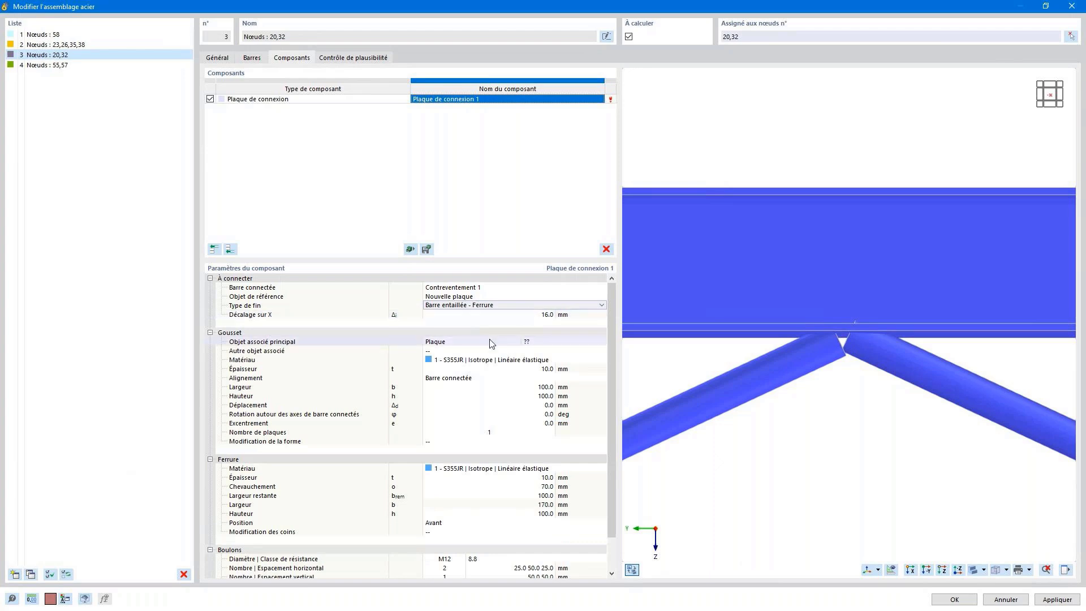
left_click(523, 342)
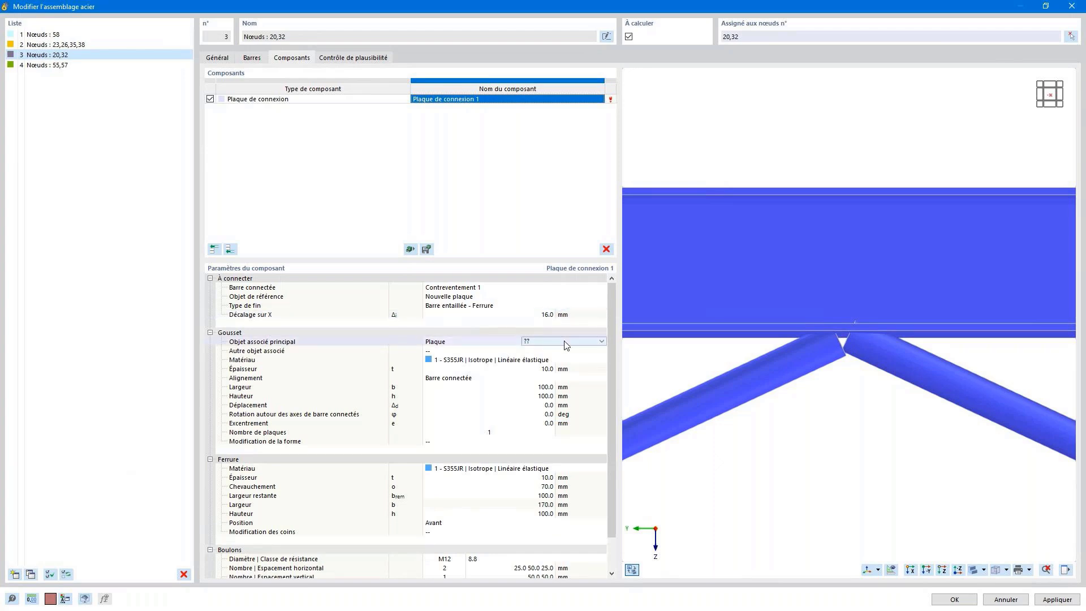
left_click(566, 342)
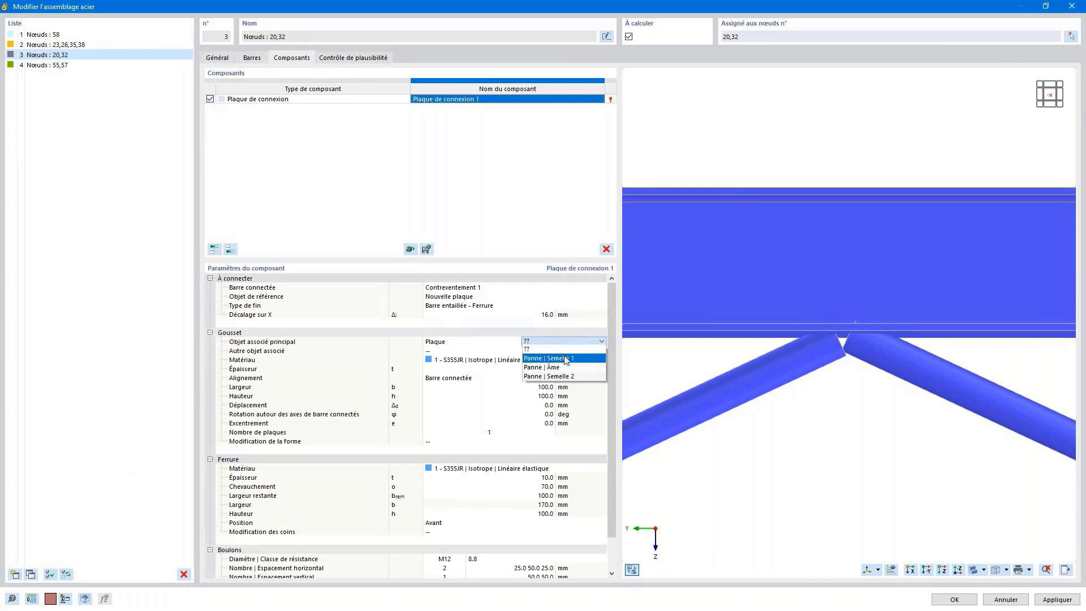
left_click(564, 376)
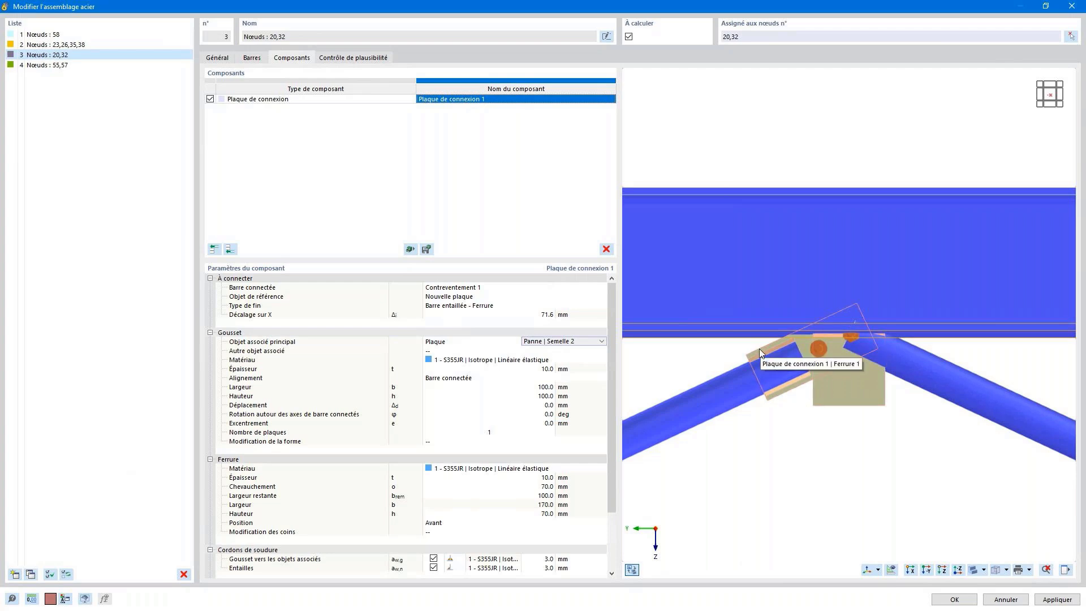
Step: Set the gusset's width to 300 mm and its height to 110 mm
left_click(508, 388)
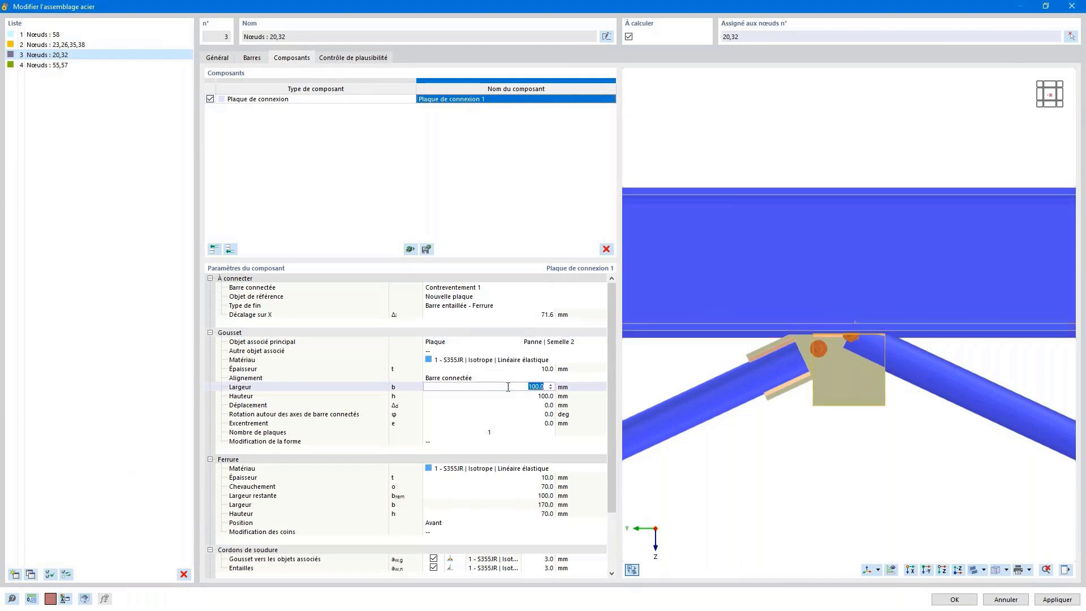
type("300")
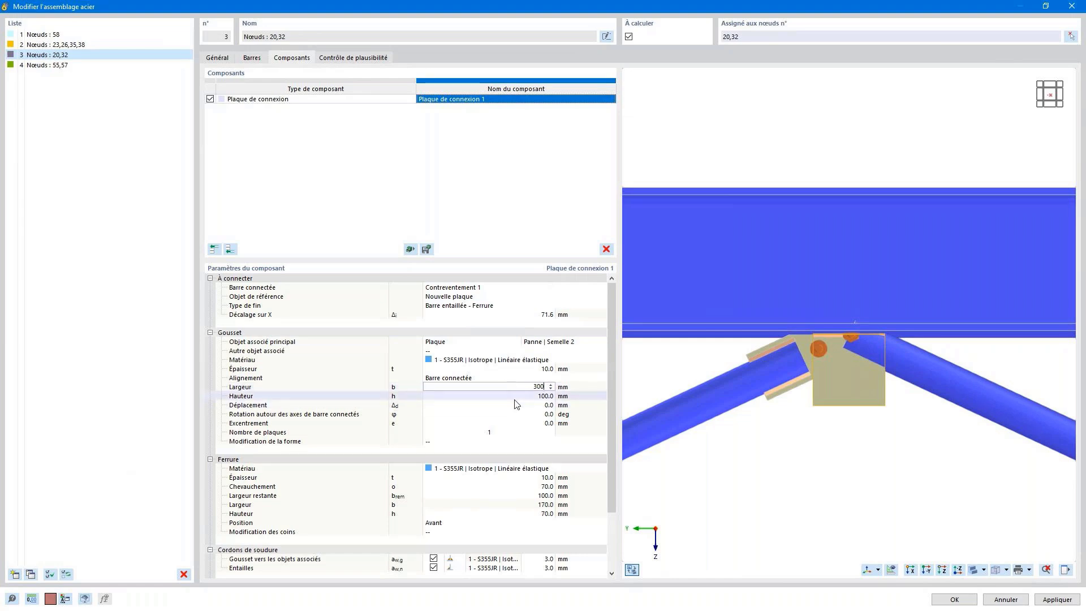
left_click(531, 396)
type("10")
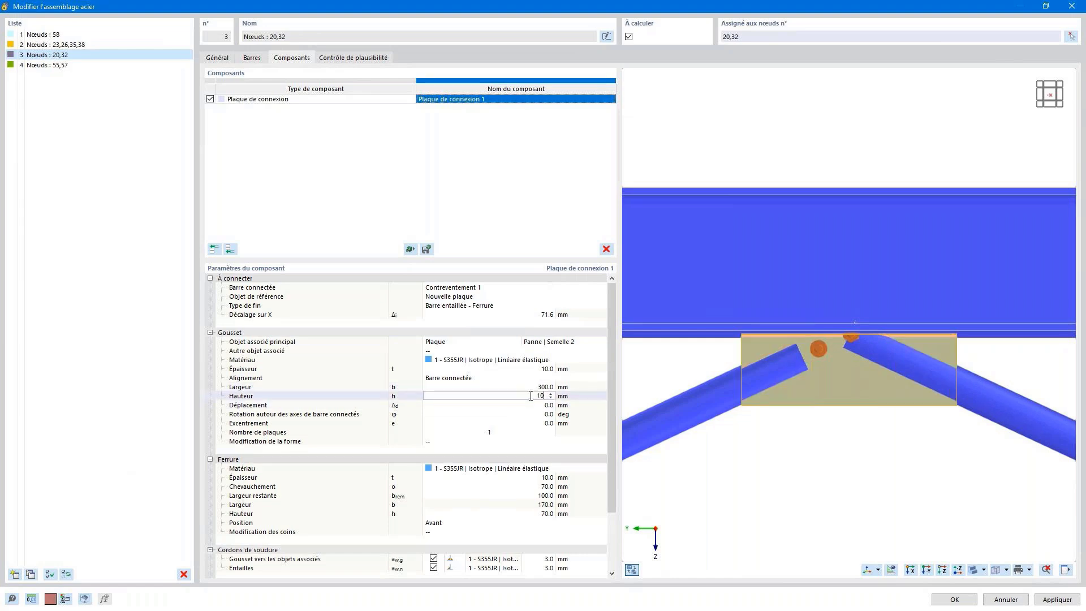
type("10")
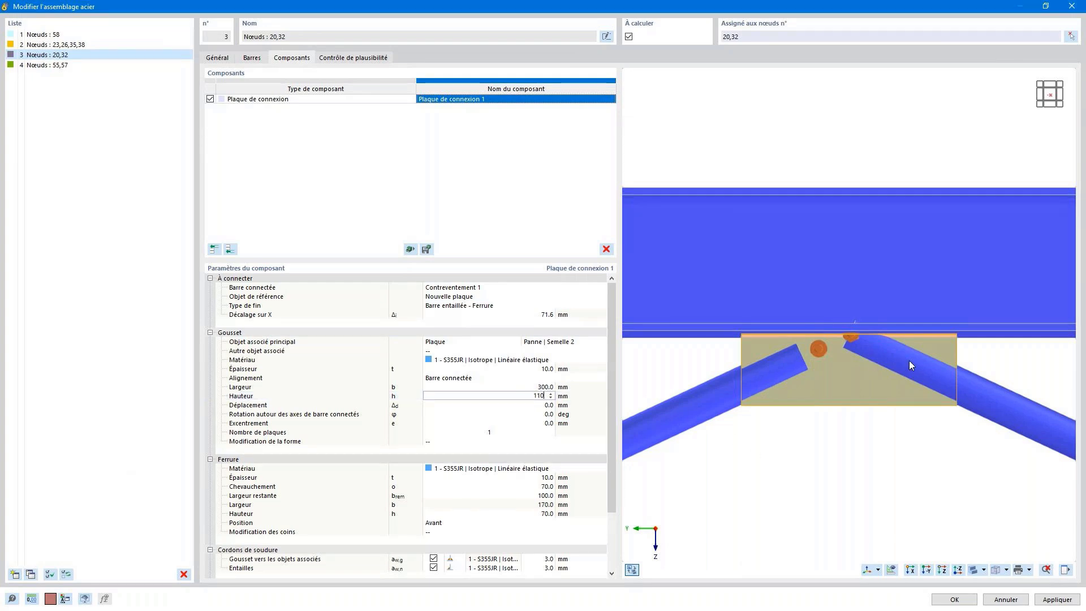
key("Return")
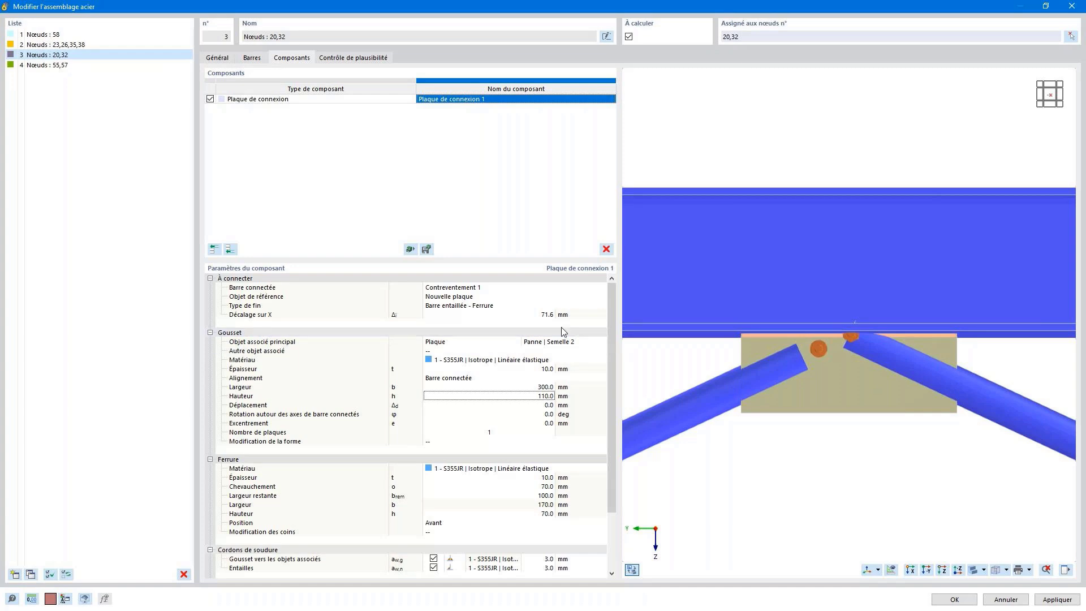
Step: Set the connected brace's offset along X (Décalage sur X) to 200 mm
left_click(543, 316)
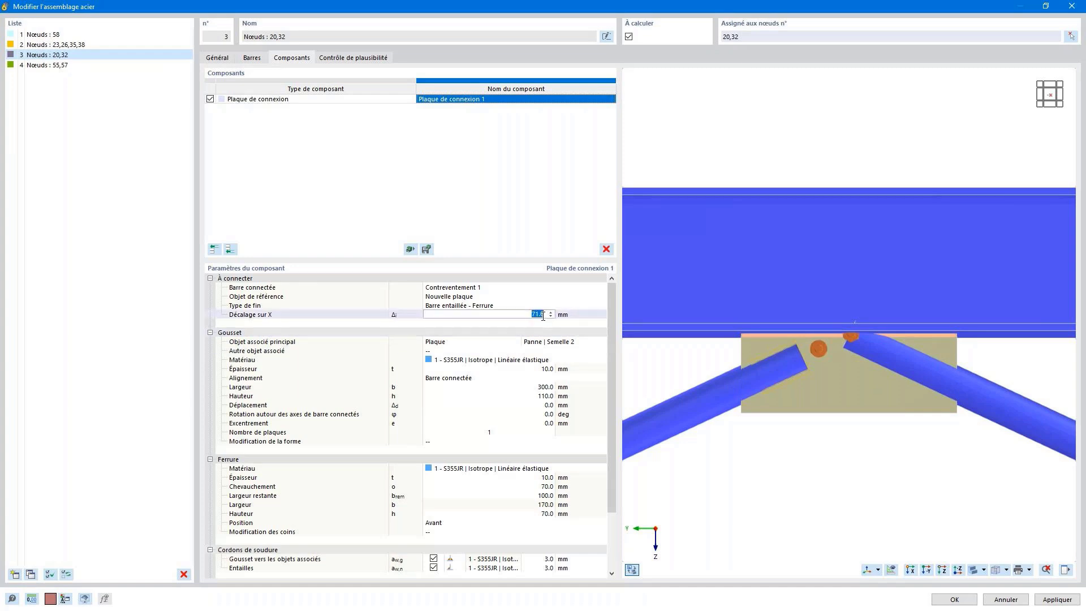
type("200")
key("Return")
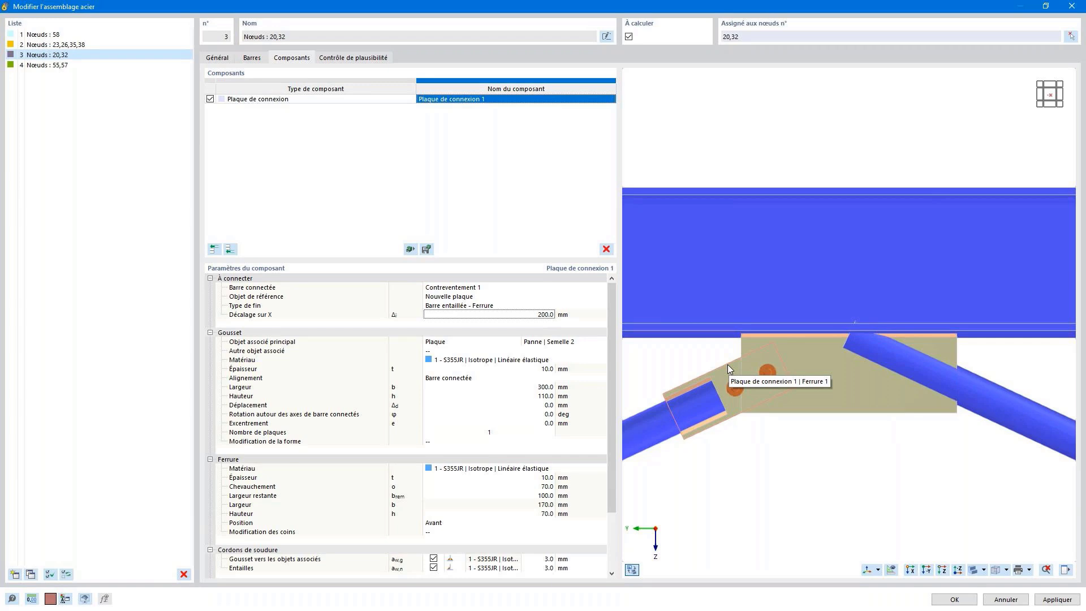
Step: Set the thickness of the connection plate's Ferrure to 5 mm
scroll(418, 399, "down", 1)
scroll(418, 399, "down", 1)
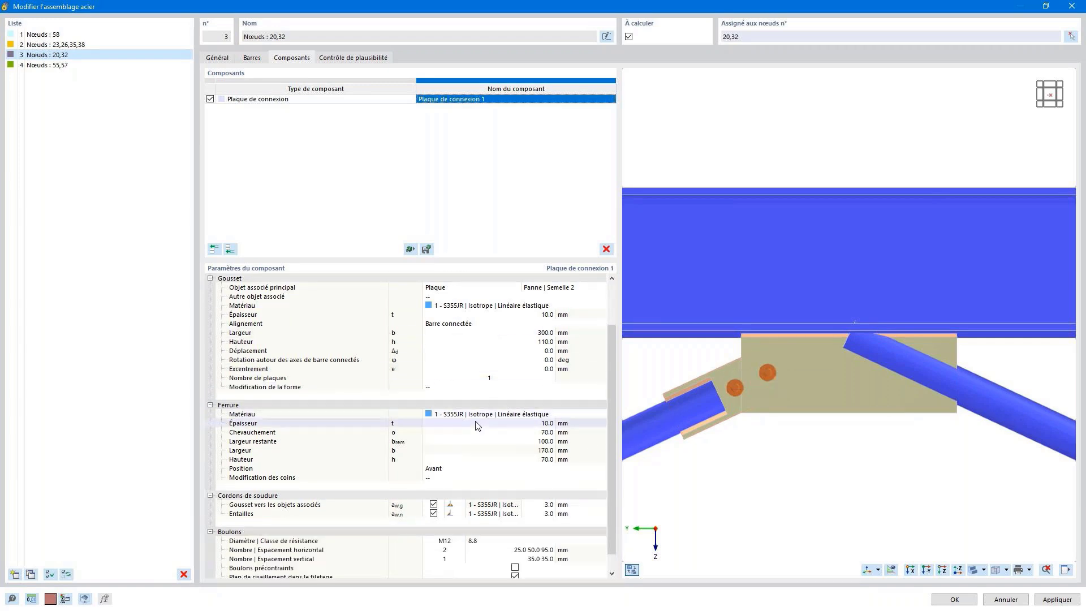
left_click(543, 423)
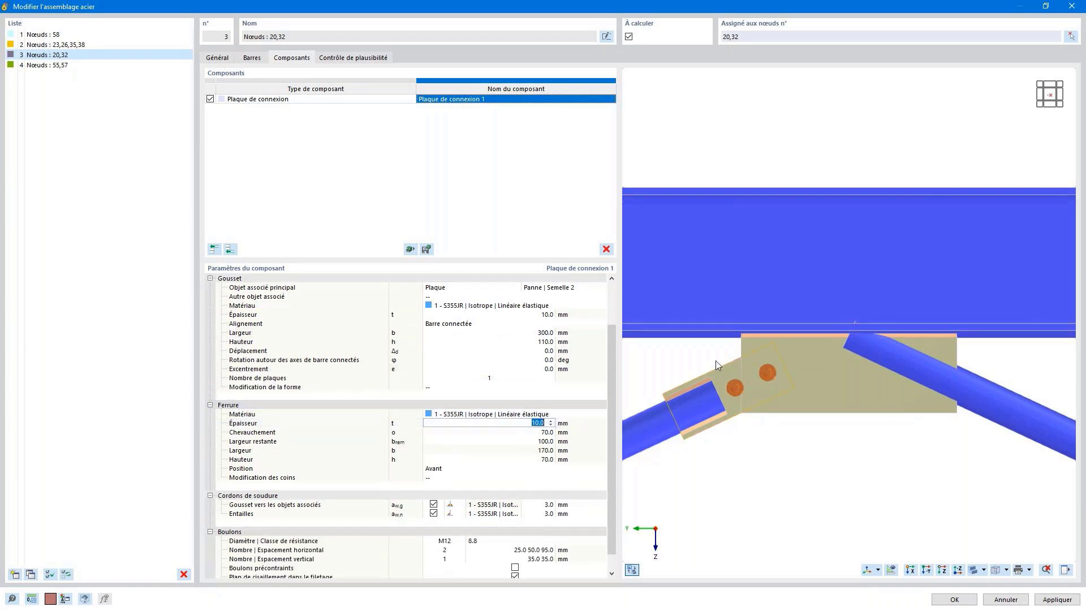
middle_click_drag(756, 370, 958, 373, "ctrl")
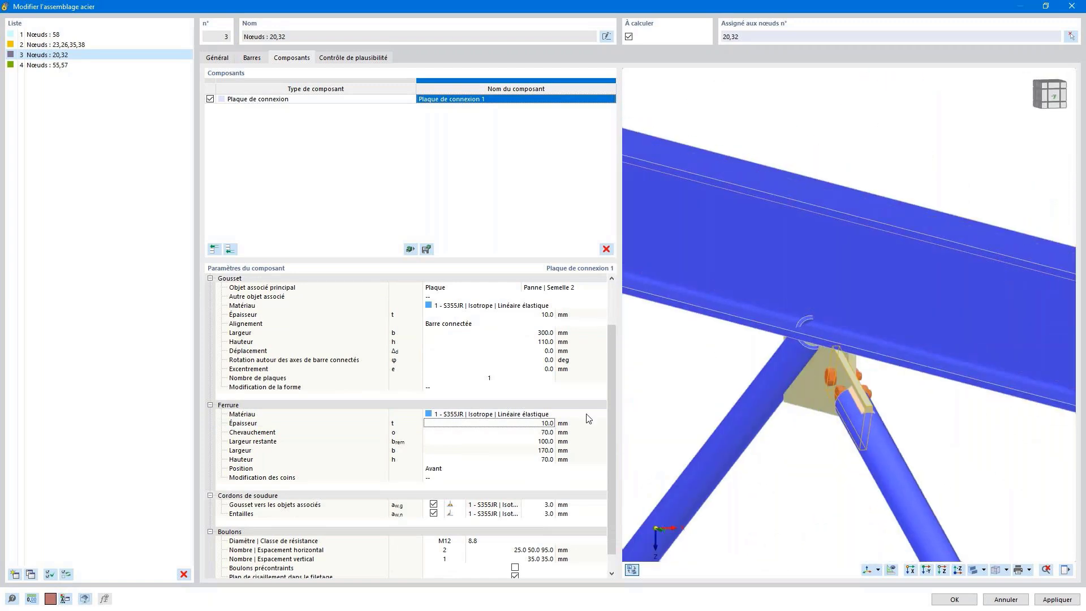
left_click(547, 423)
type("5")
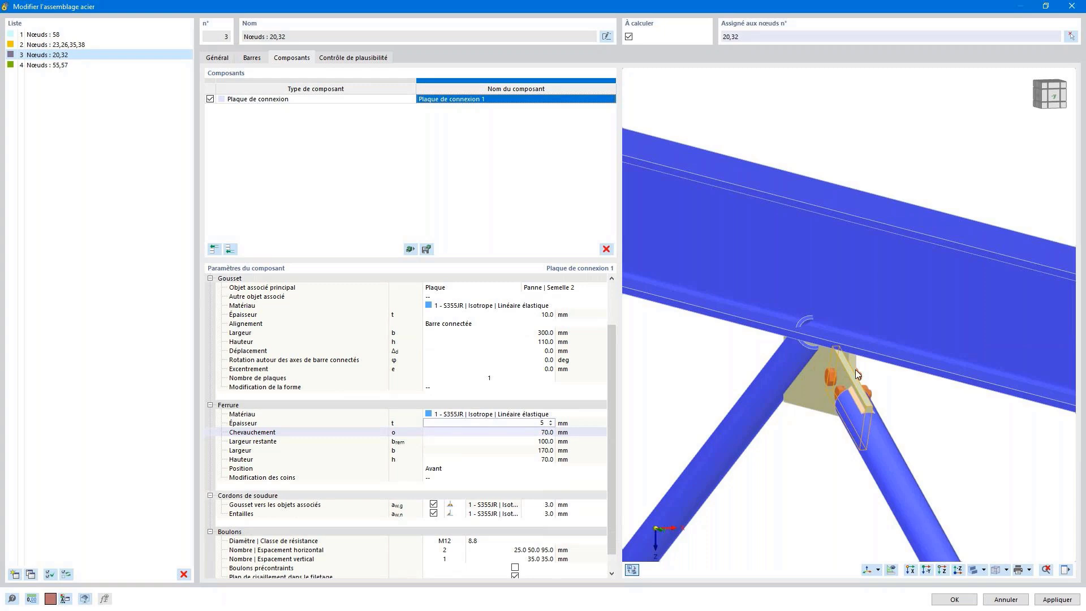
key("Tab")
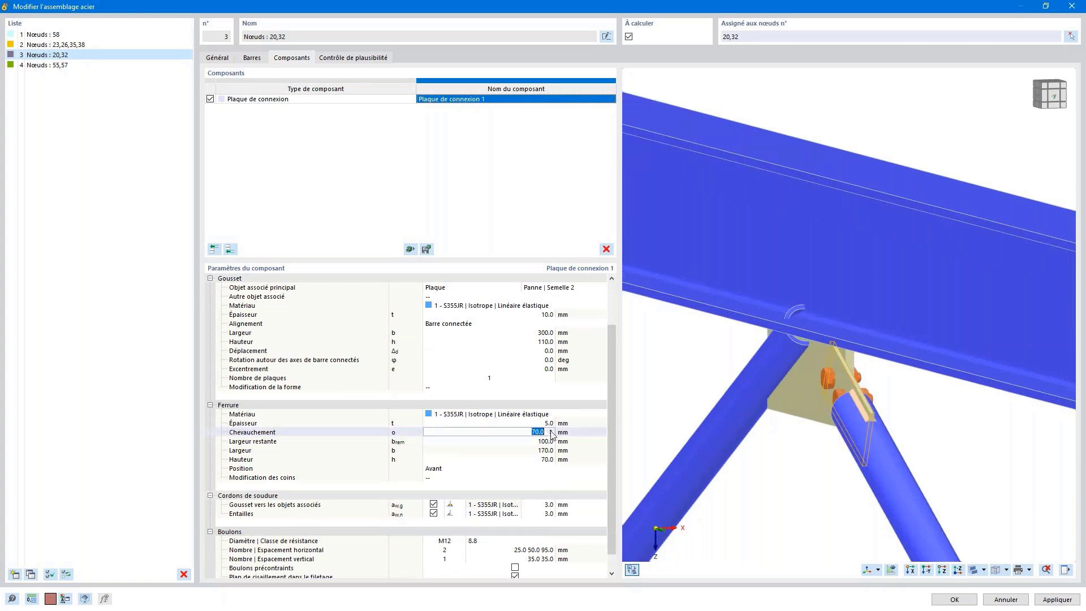
Step: Set the Ferrure's overlap (Chevauchement) to 100 mm and its remaining width (Largeur restante) to 125 mm
left_click(1036, 102)
scroll(892, 338, "up", 3)
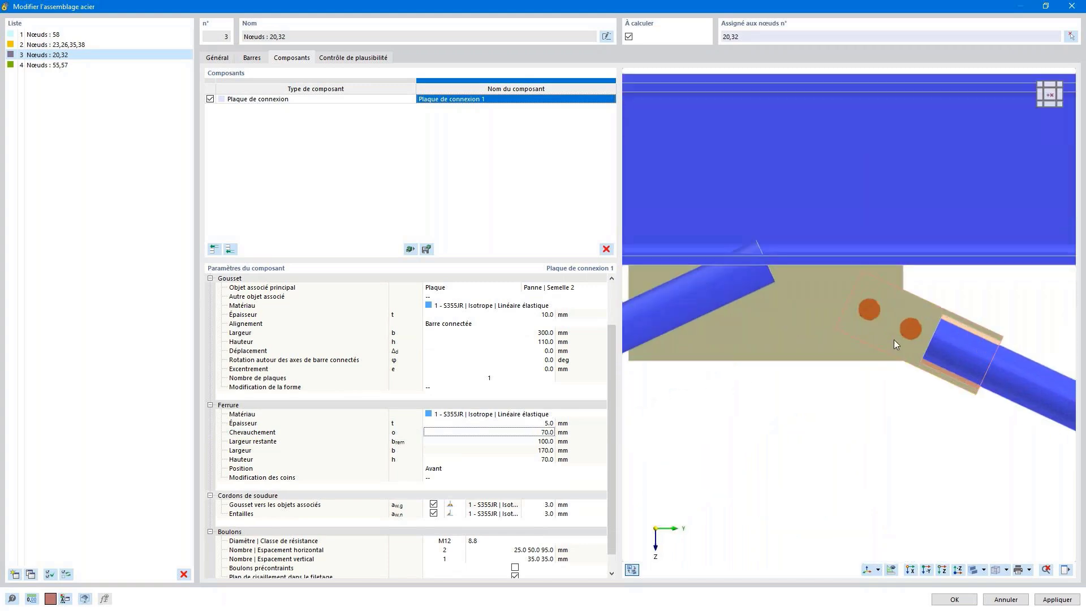
left_click(494, 434)
type("100")
key("Return")
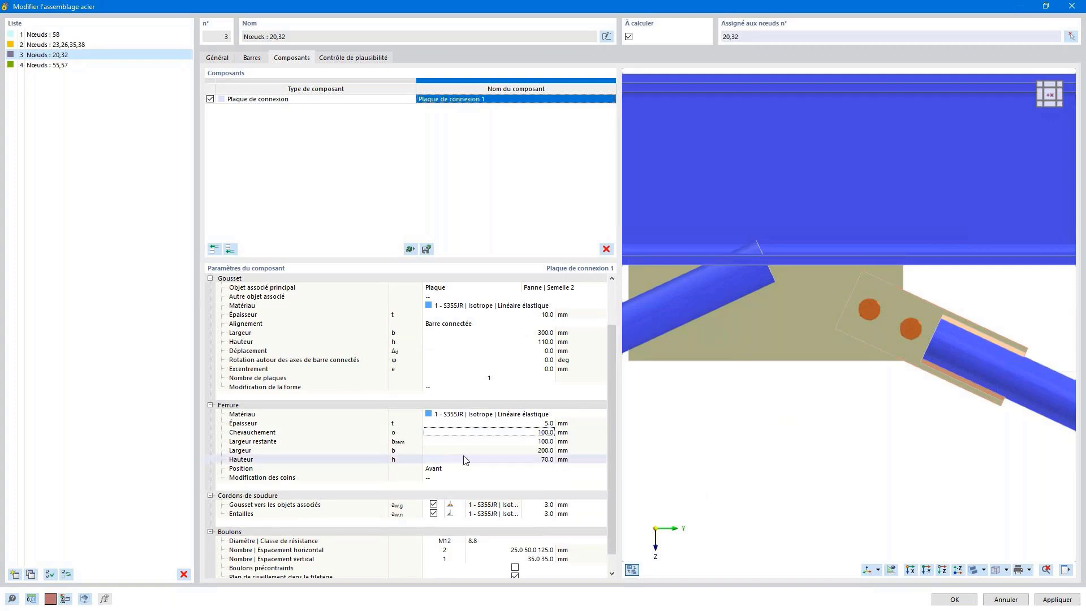
left_click(497, 444)
type("125")
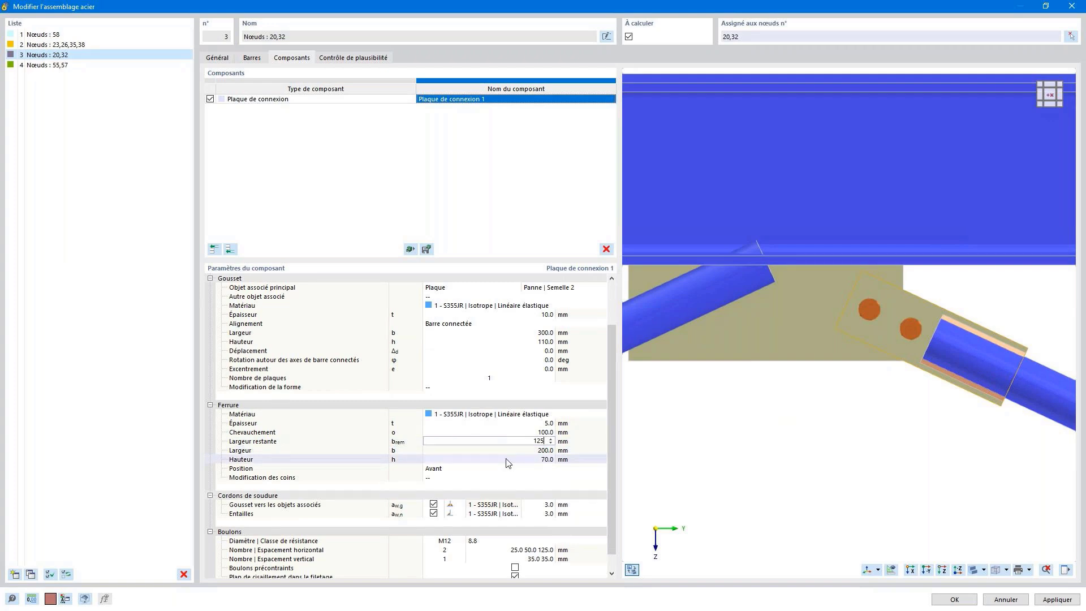
left_click(506, 459)
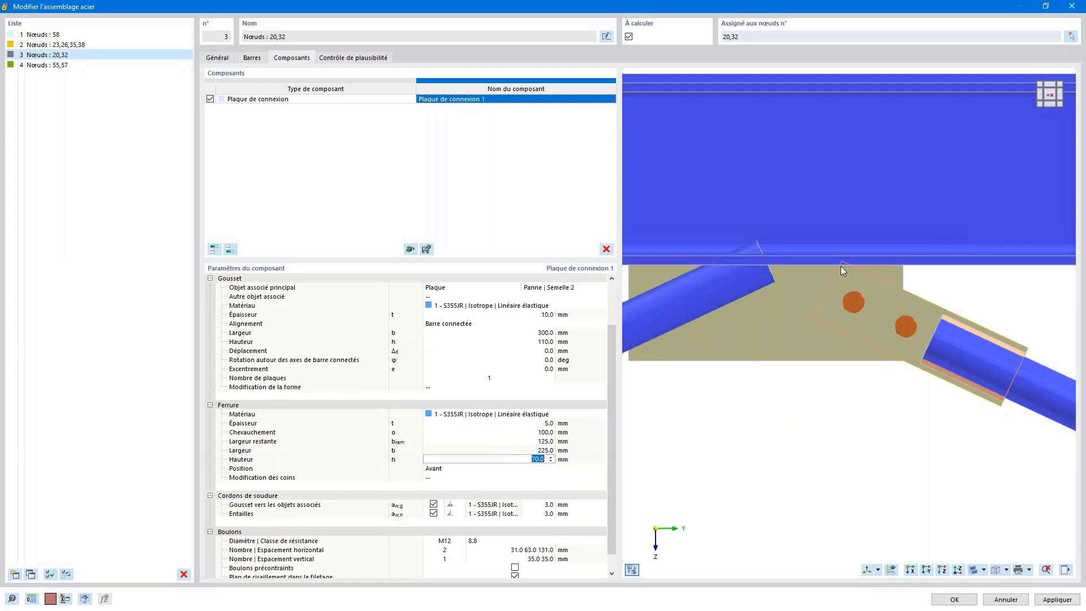
Step: Round the Ferrure's corners with the Arrondi option and a 25 mm radius
scroll(841, 267, "up", 2)
scroll(834, 264, "down", 3)
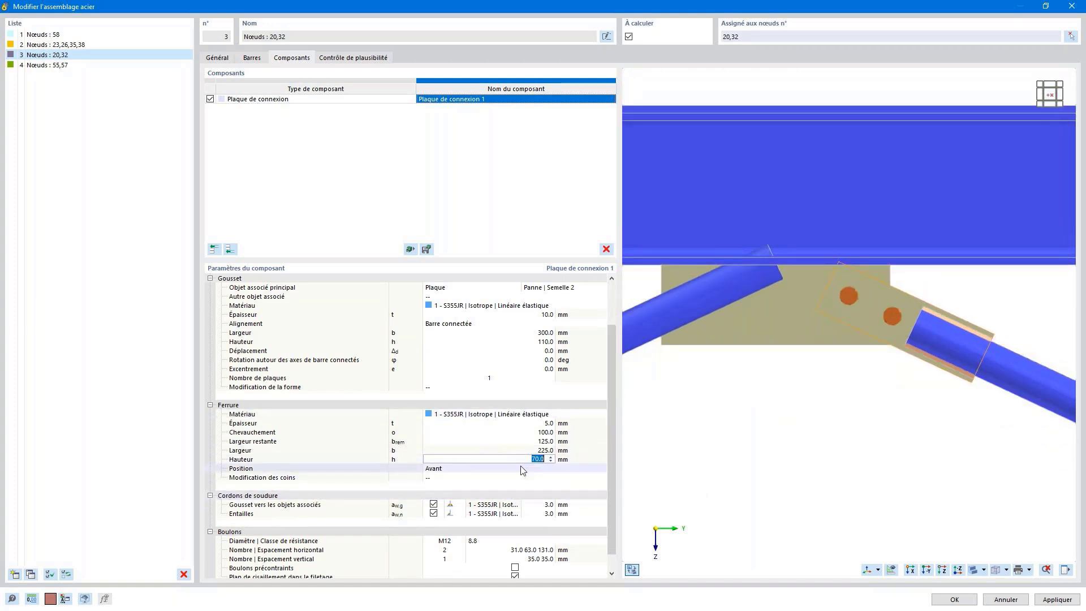
left_click(509, 477)
left_click(510, 478)
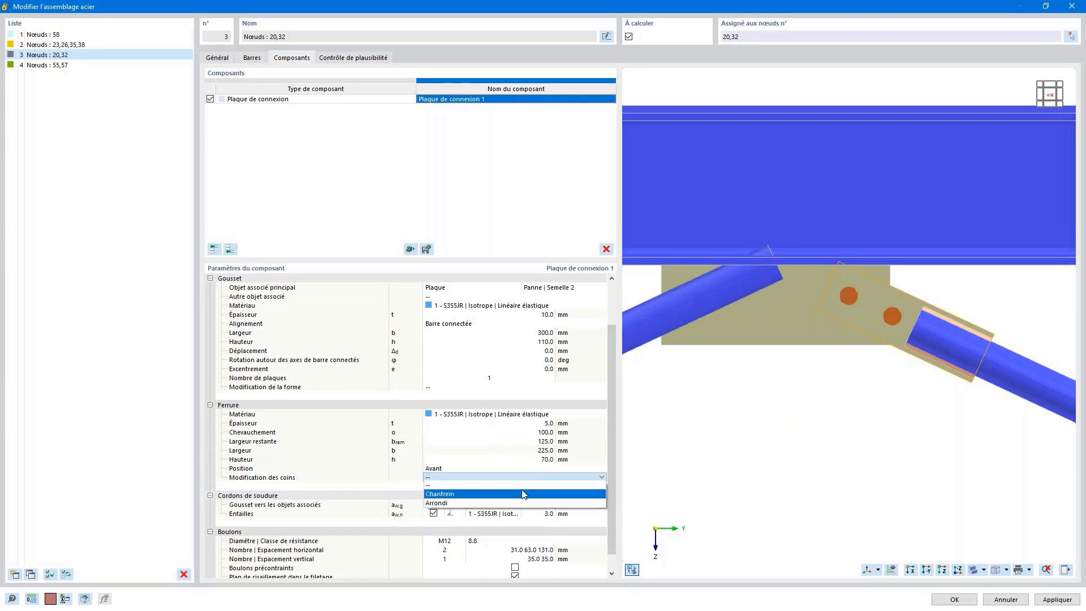
left_click(518, 504)
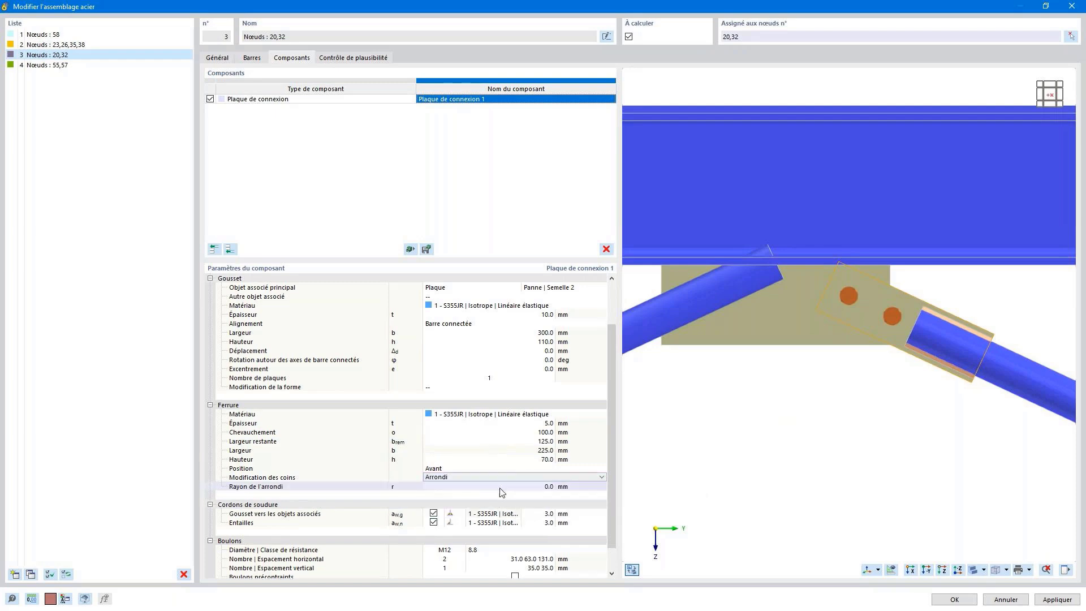
left_click(500, 487)
type("25")
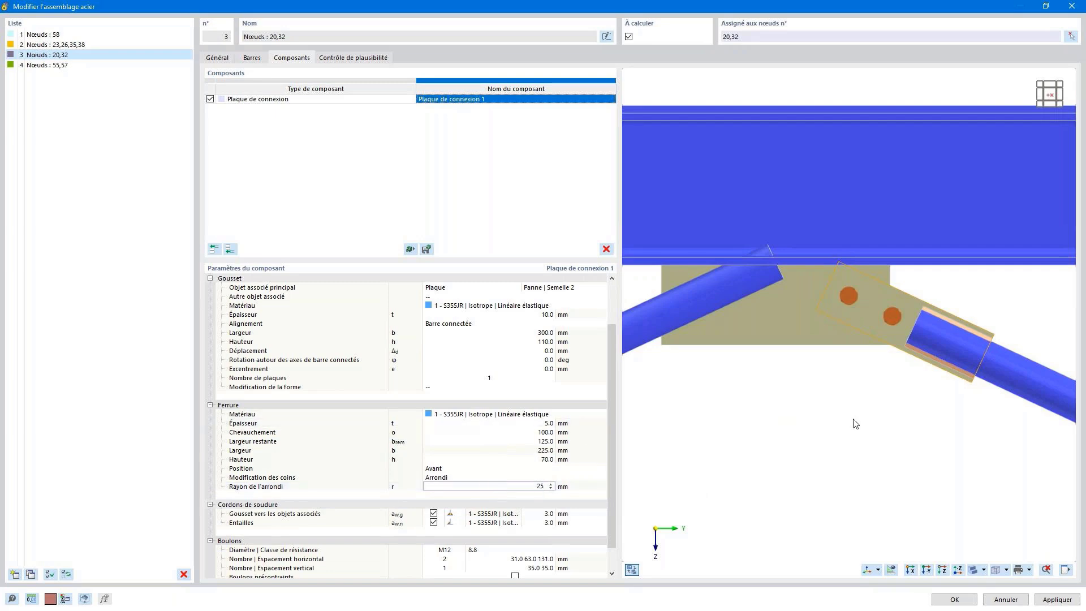
left_click(856, 279)
scroll(856, 278, "up", 4)
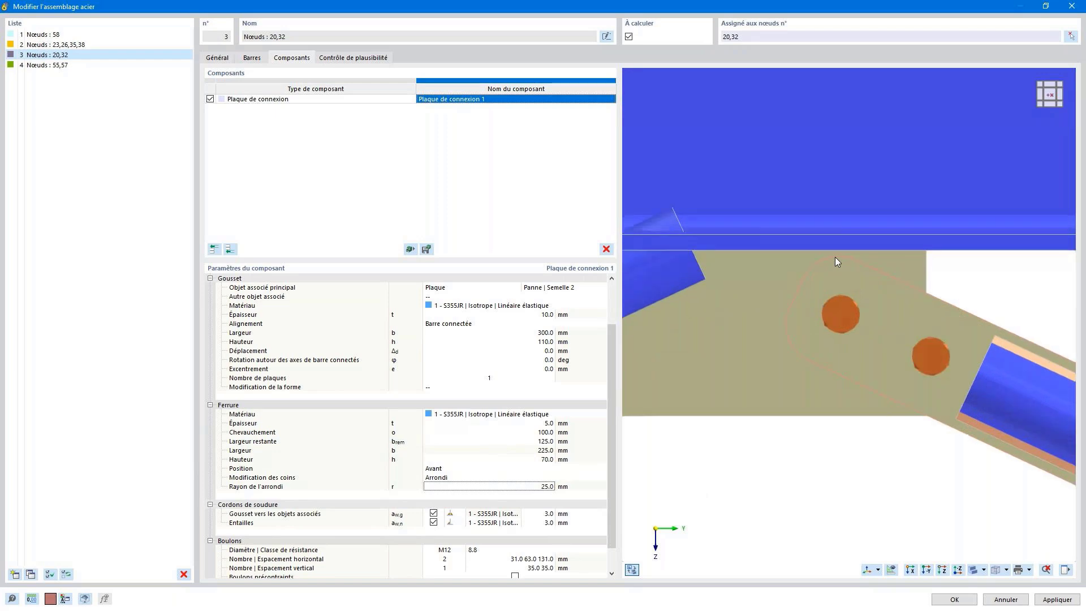
Step: Set the Ferrure's position to Les deux so a plate sits on each side of the gusset
scroll(828, 275, "down", 2)
scroll(828, 274, "down", 2)
middle_click_drag(860, 283, 686, 288, "ctrl")
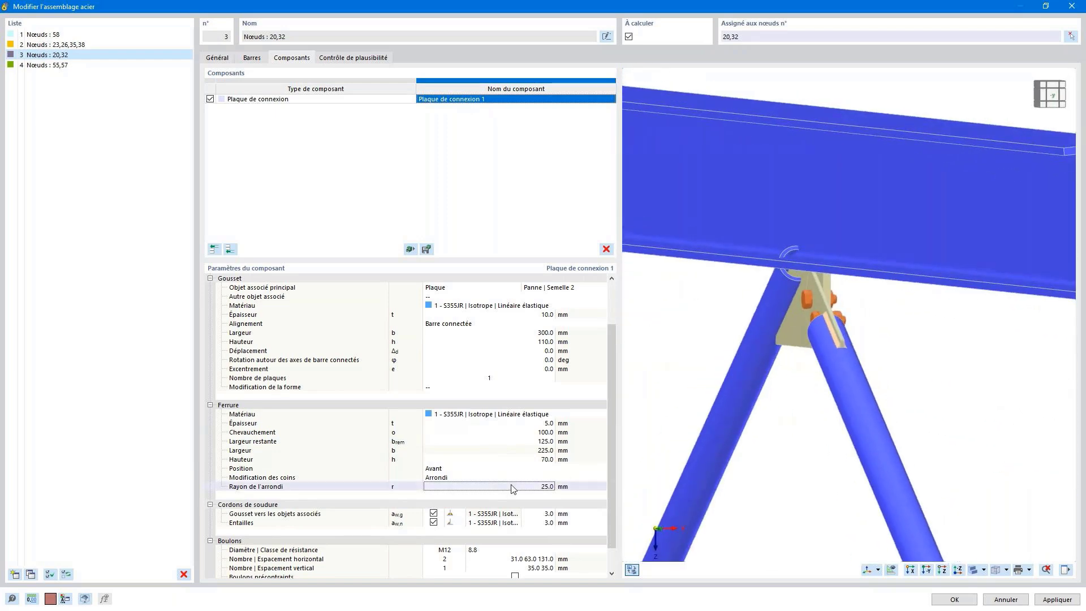
left_click(492, 469)
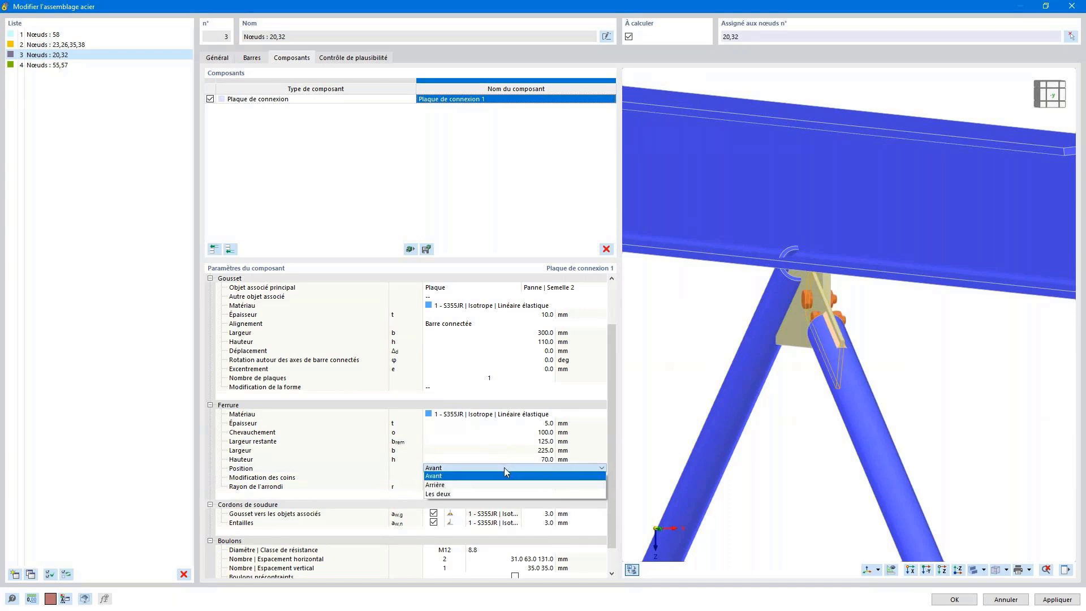
left_click(780, 304)
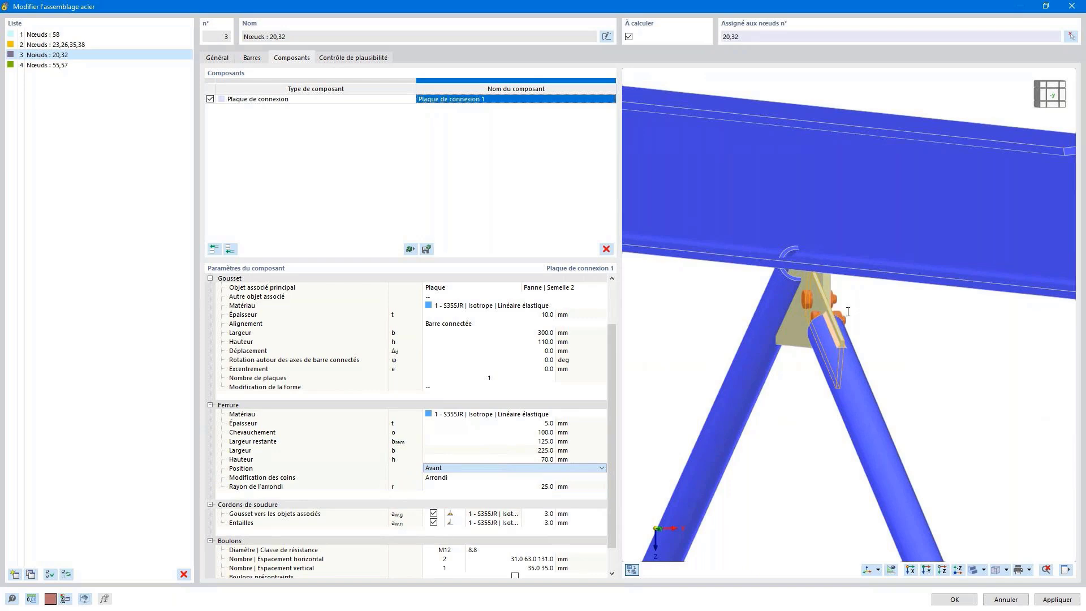
scroll(832, 313, "up", 2)
mouse_move(883, 321)
middle_mouse_down("ctrl")
mouse_move(853, 313)
mouse_move(889, 330)
mouse_move(903, 317)
middle_mouse_up("ctrl")
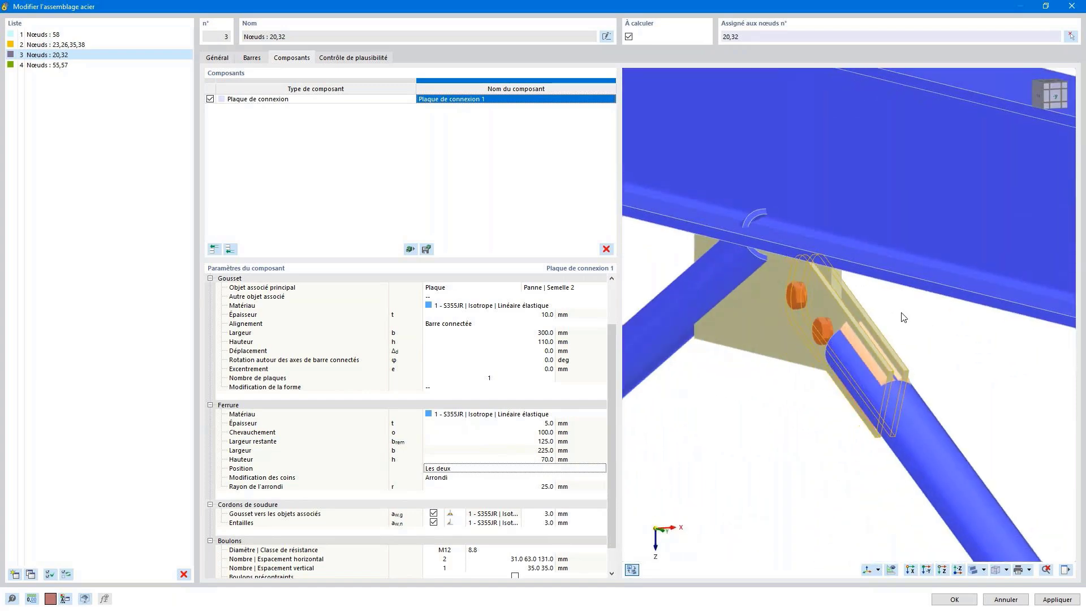
scroll(905, 316, "down", 2)
Step: Set the bolts' horizontal spacing to a 30 mm edge distance and 40 mm between the two bolts
left_click(1036, 97)
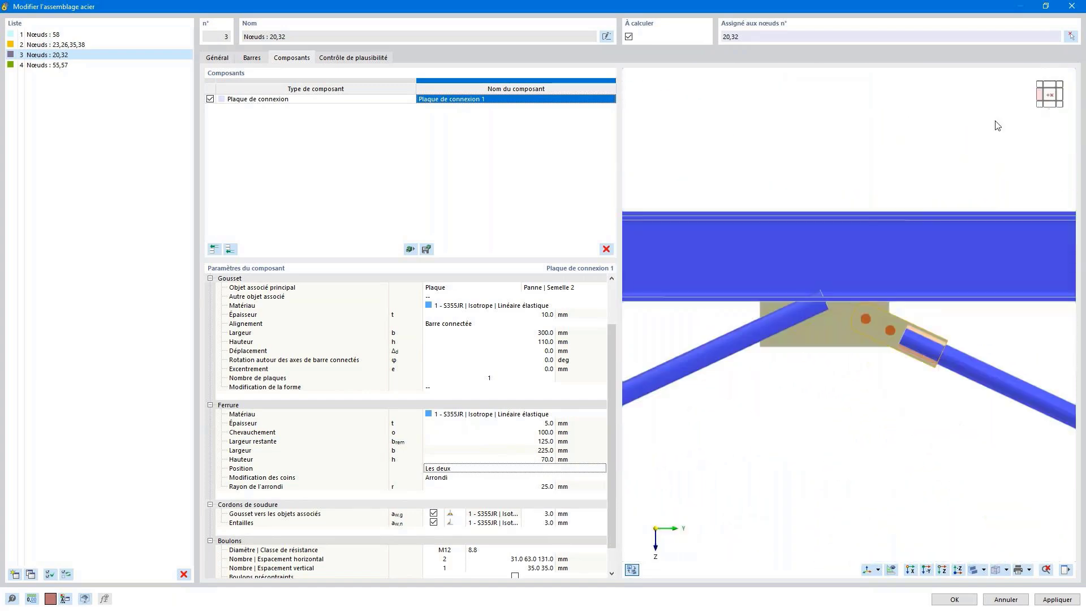
scroll(892, 326, "up", 2)
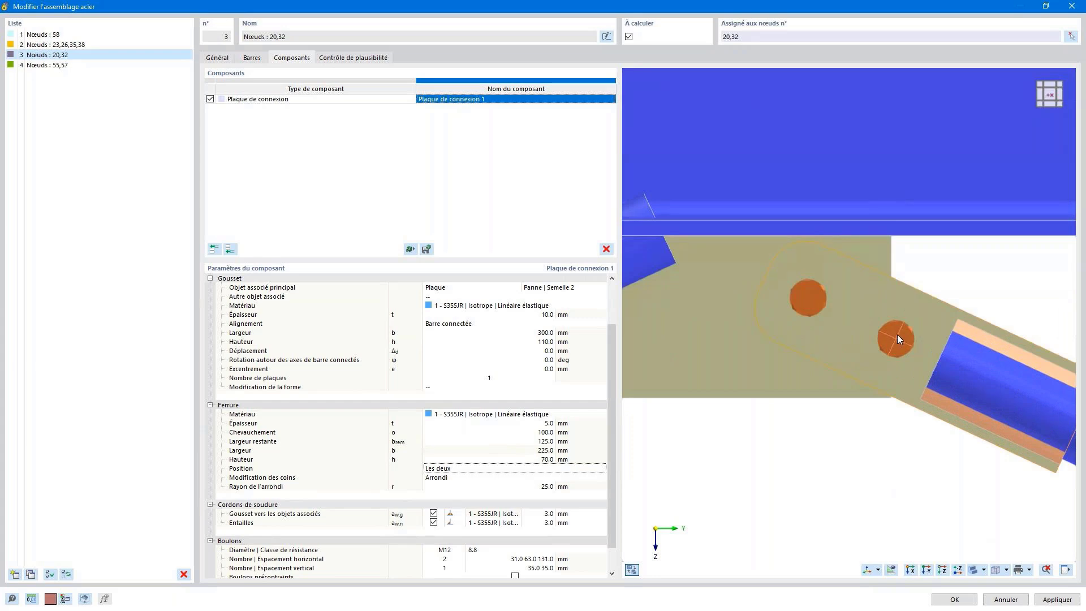
scroll(564, 446, "down", 1)
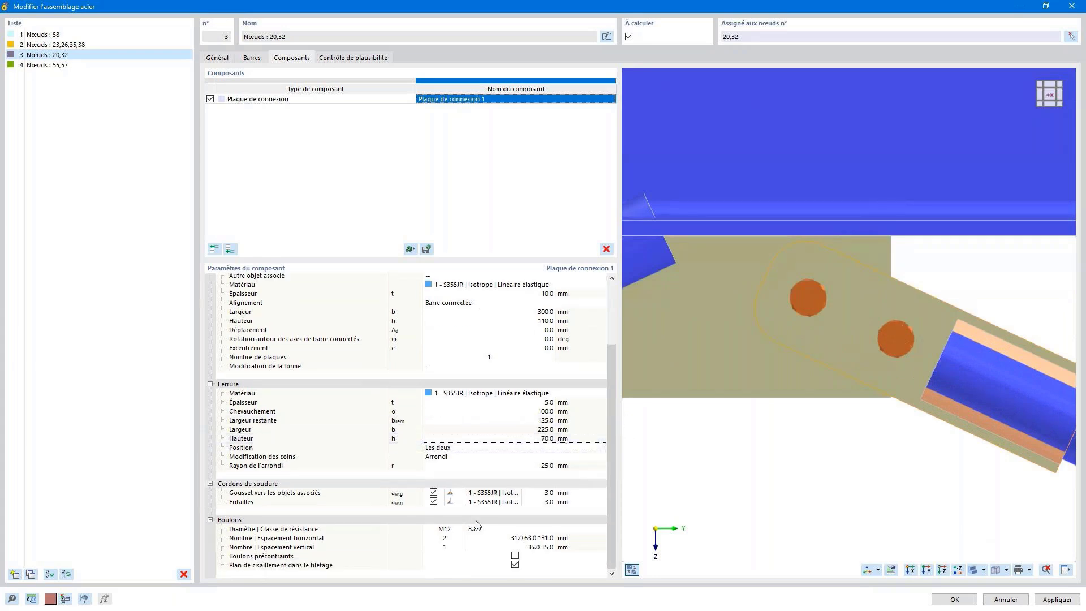
left_click(497, 537)
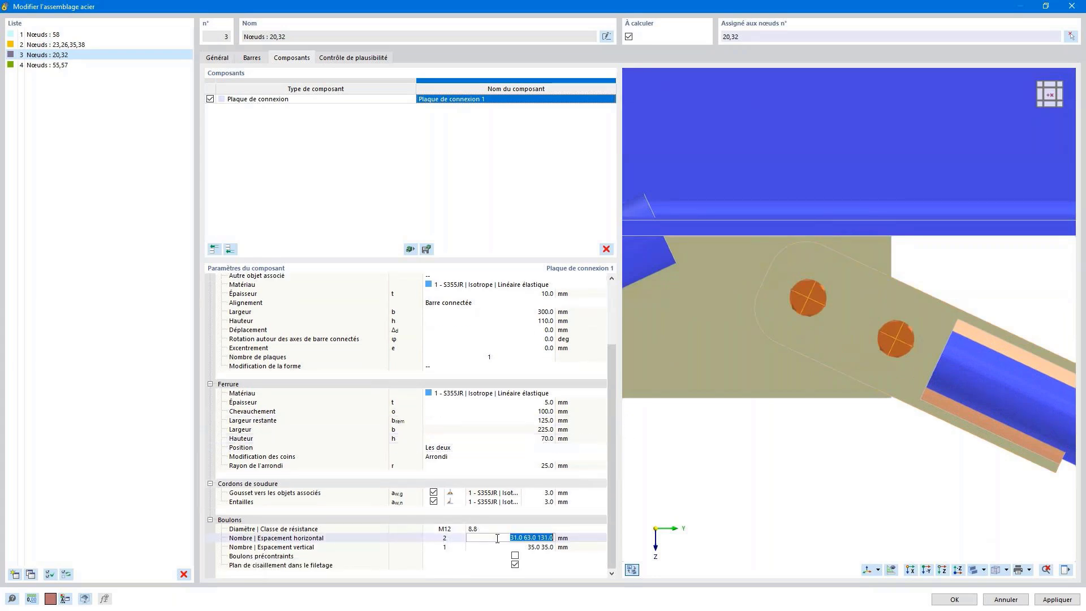
type("30 40")
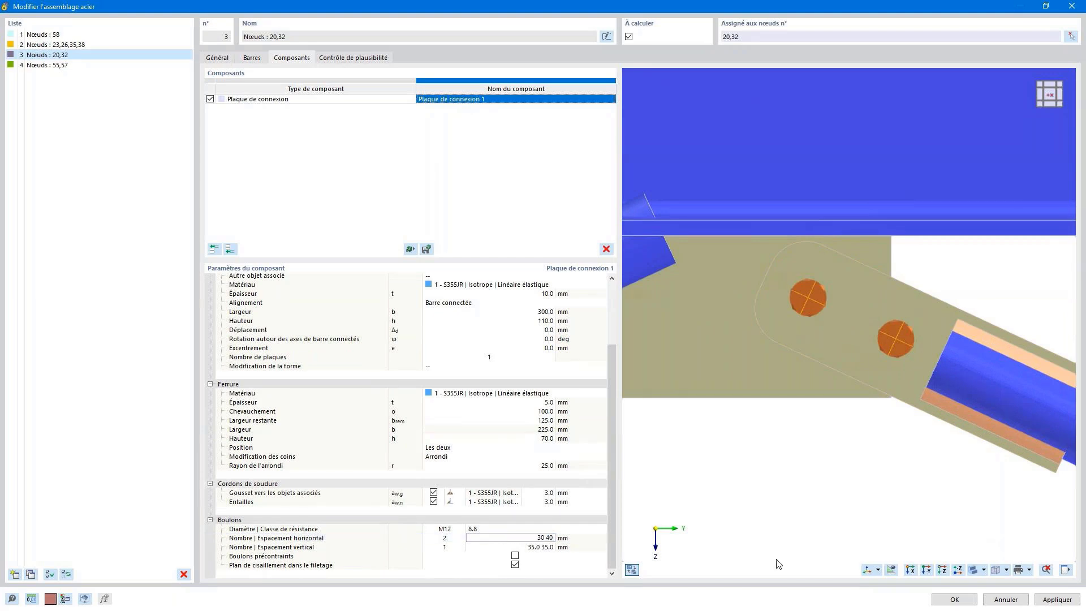
key("Return")
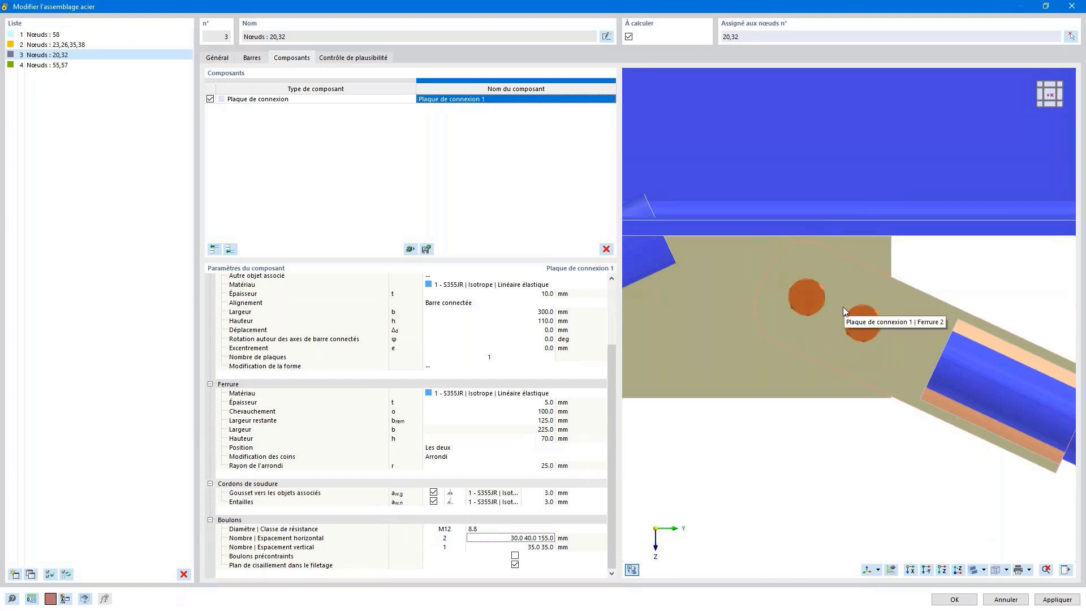
Step: Copy the connection plate component to a second one directly below it in the component list
scroll(789, 353, "down", 2)
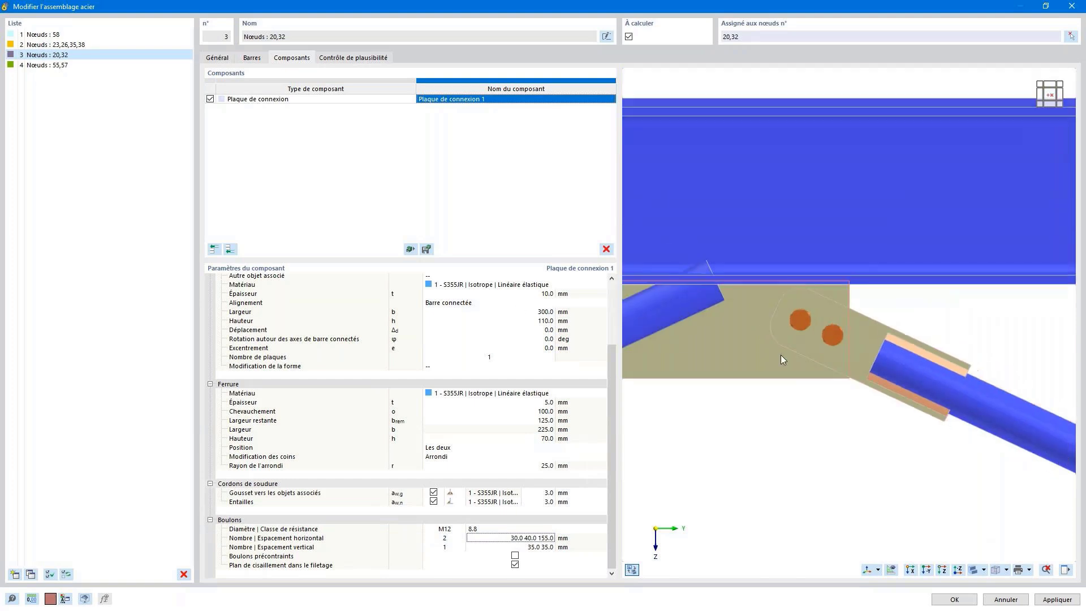
scroll(782, 359, "down", 2)
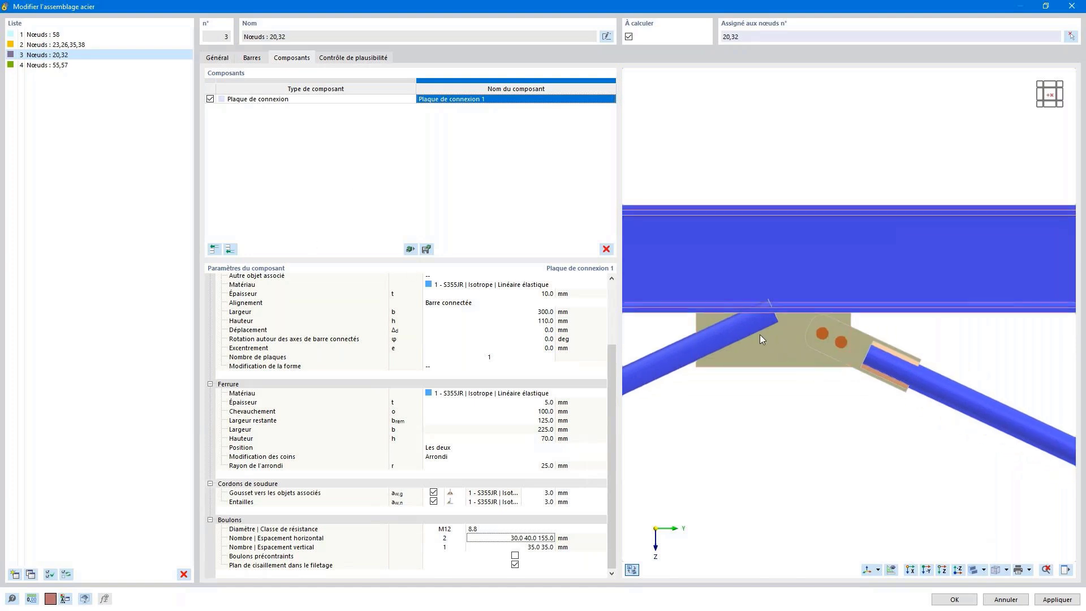
right_click(261, 102)
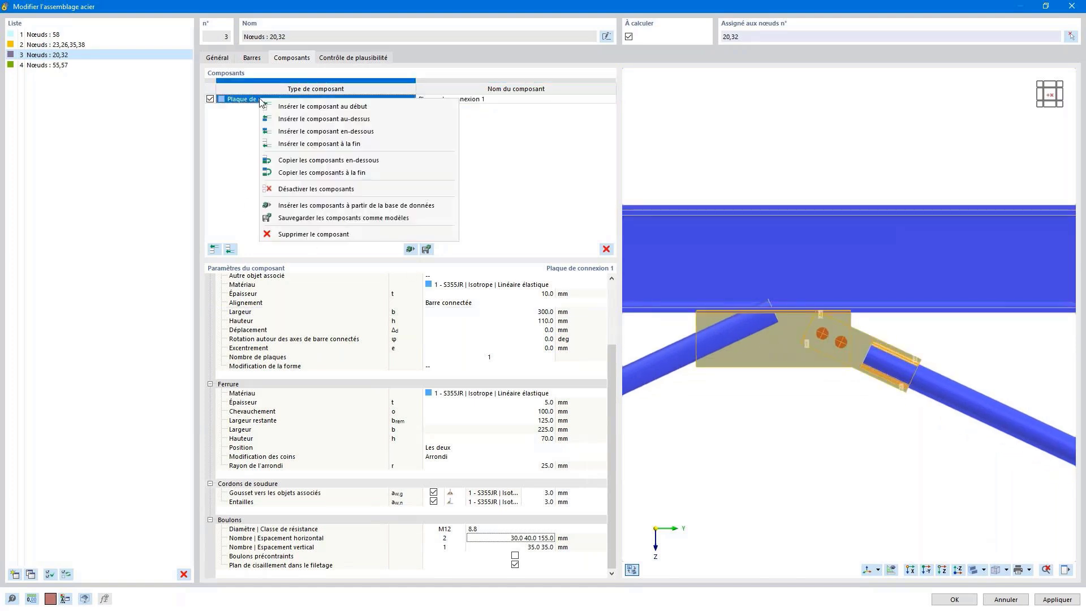
left_click(279, 159)
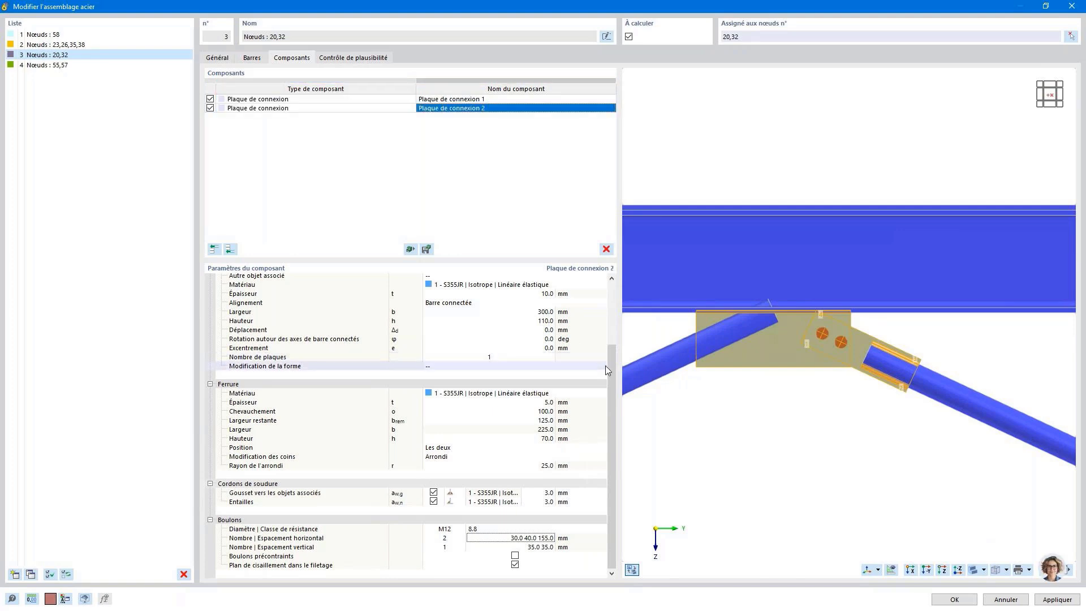
Step: Set the second connection plate's connected member to Contreventement 2
left_click_drag(611, 365, 618, 298)
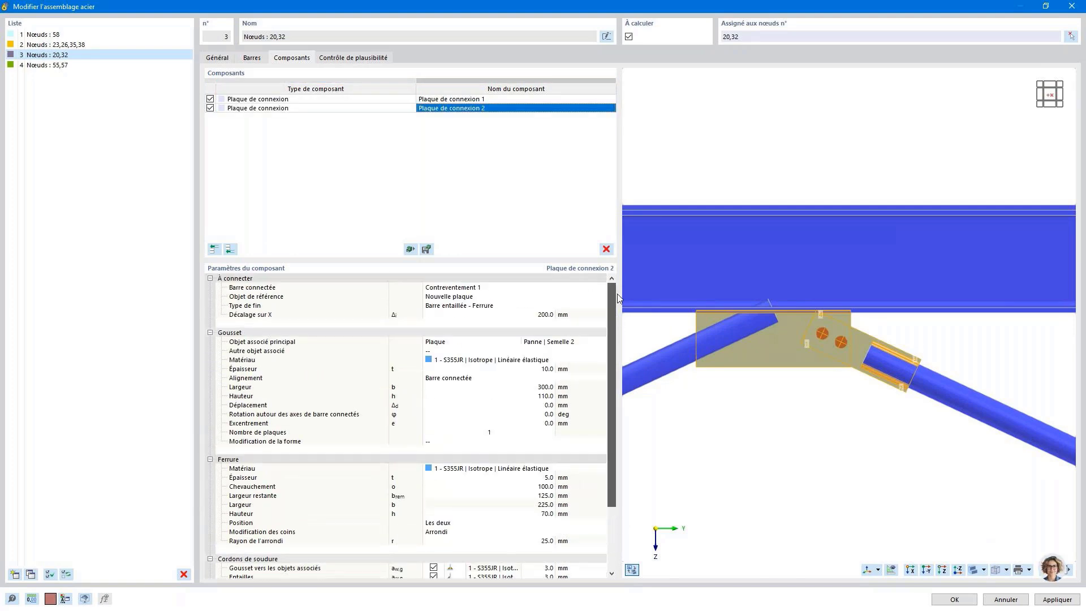
left_click(544, 287)
left_click(545, 288)
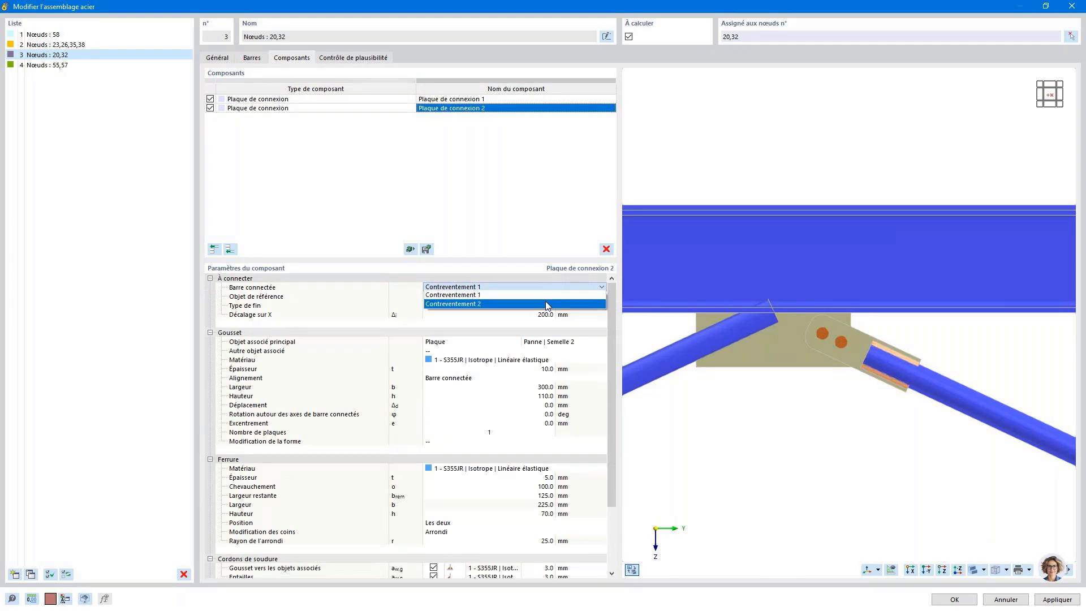
left_click(547, 305)
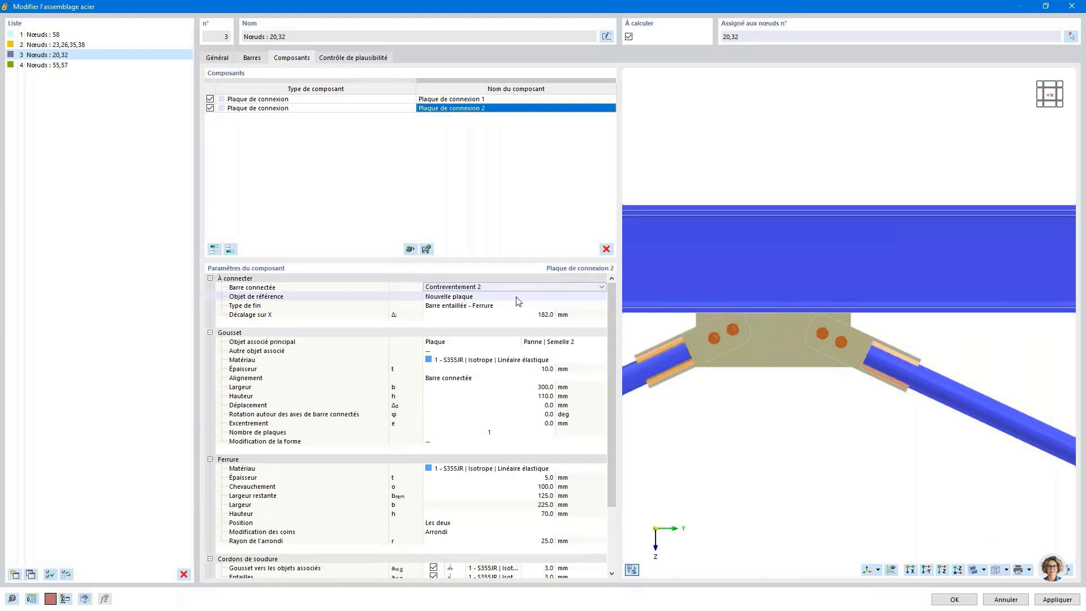
Step: Attach the second connection plate to an existing plate, choosing Plaque de connexion 1 | Gousset 1 as its reference object
left_click(516, 297)
left_click(518, 298)
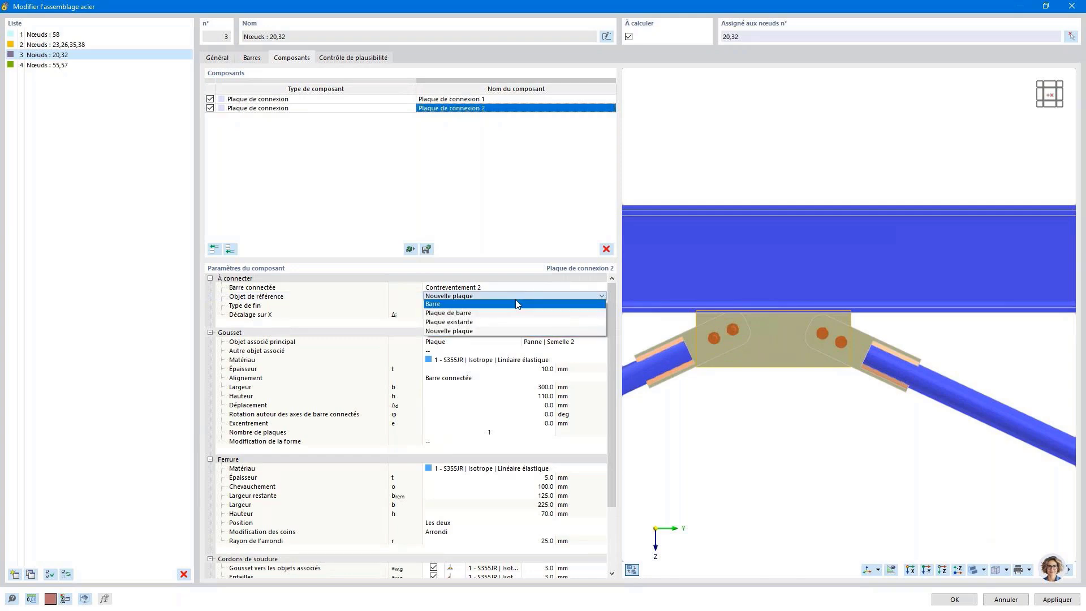
left_click(505, 320)
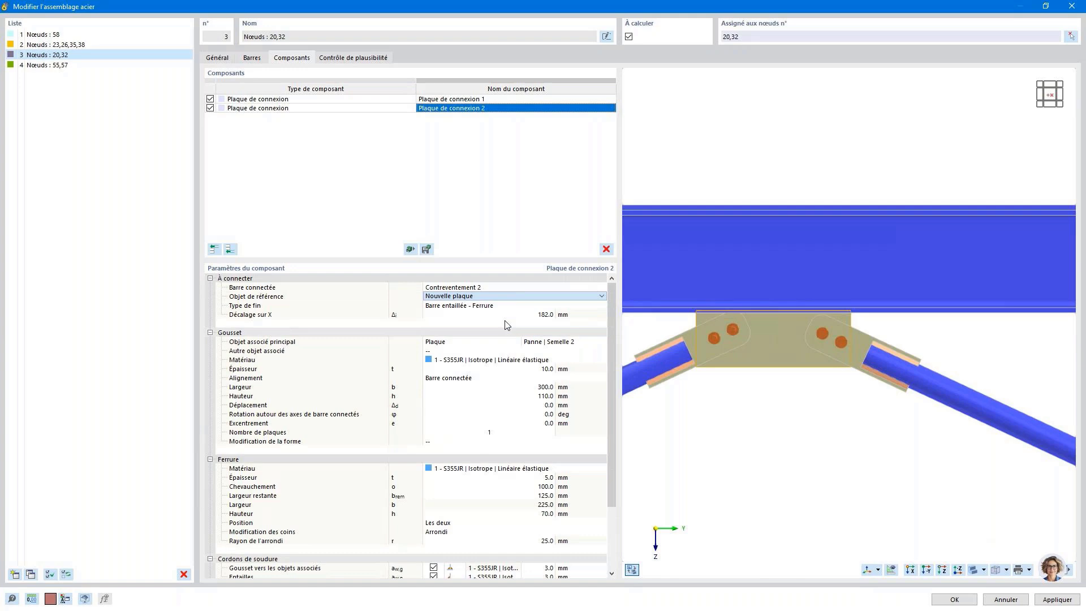
left_click(552, 297)
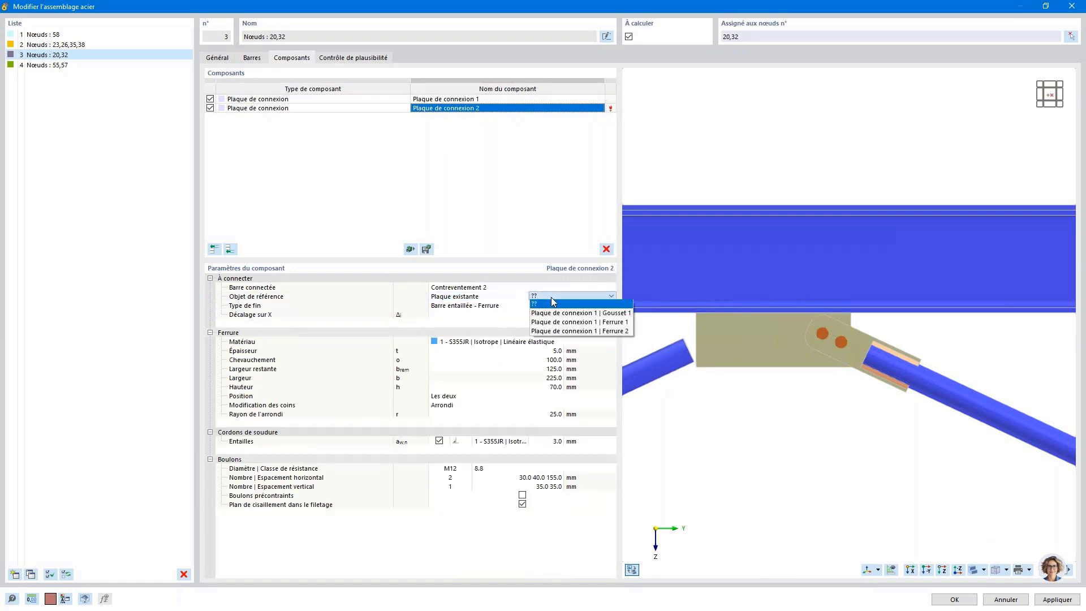
left_click(551, 321)
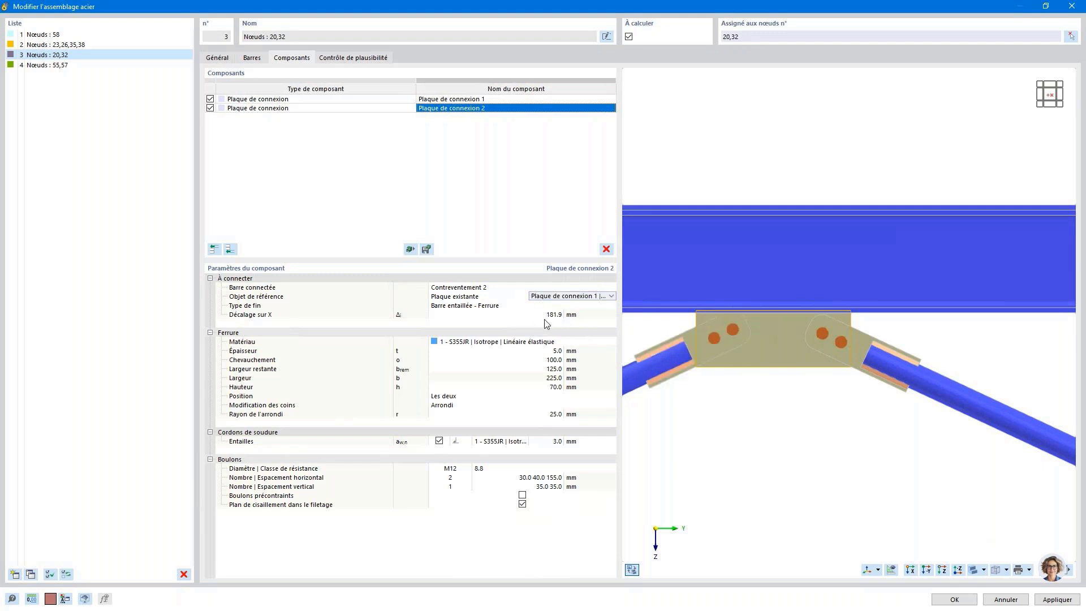
Step: Set the second connection plate's X offset to 200 mm
left_click(540, 314)
type("200")
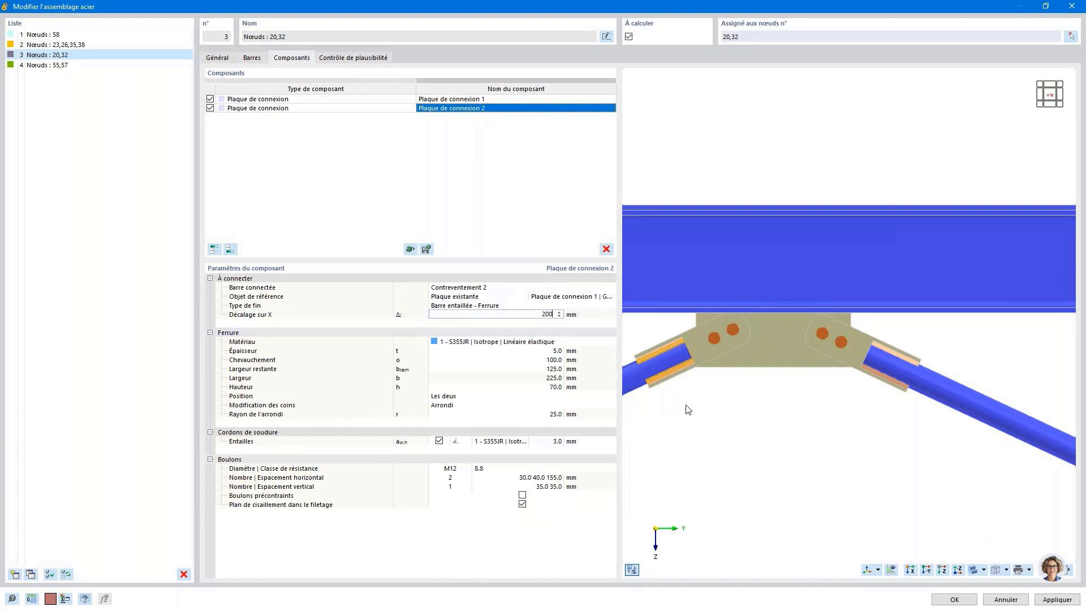
key("Return")
middle_click_drag(688, 409, 794, 426)
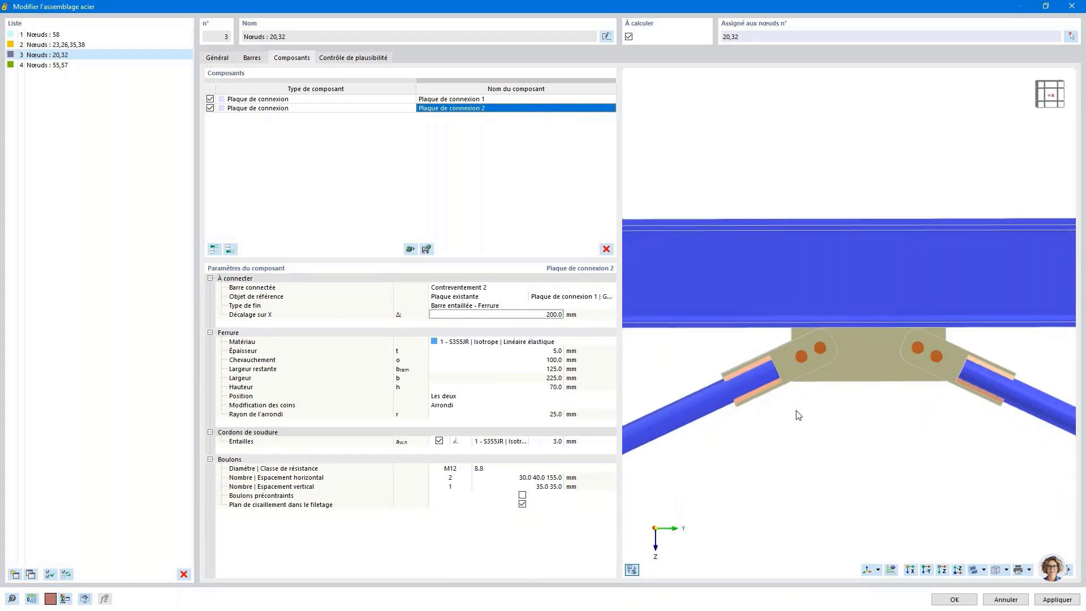
Step: Add a Solide auxiliaire component below the two connection plates and set its shape to Section
left_click(231, 250)
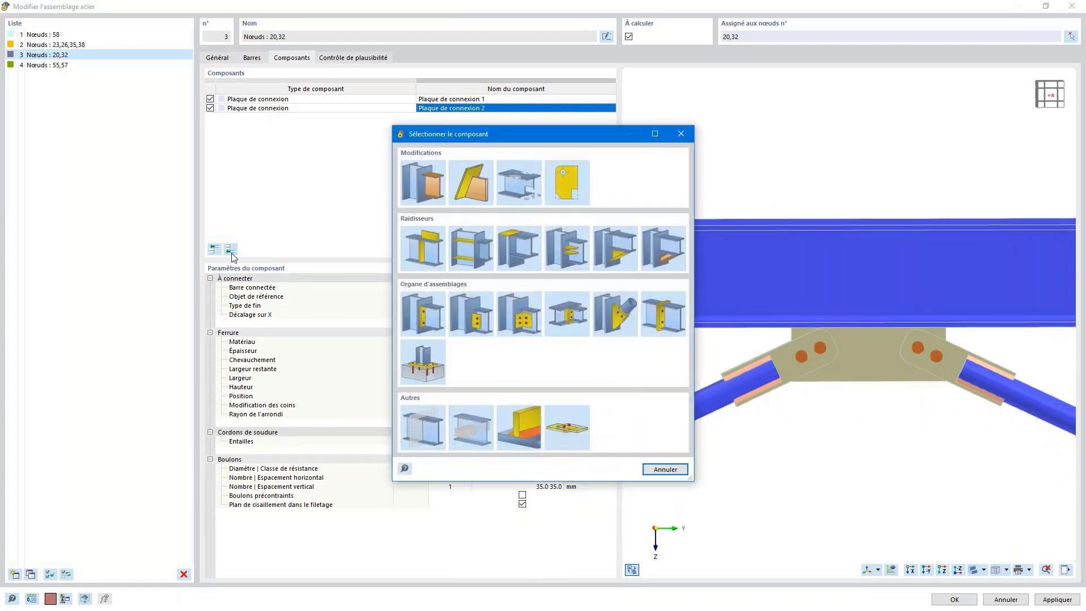
left_click(469, 428)
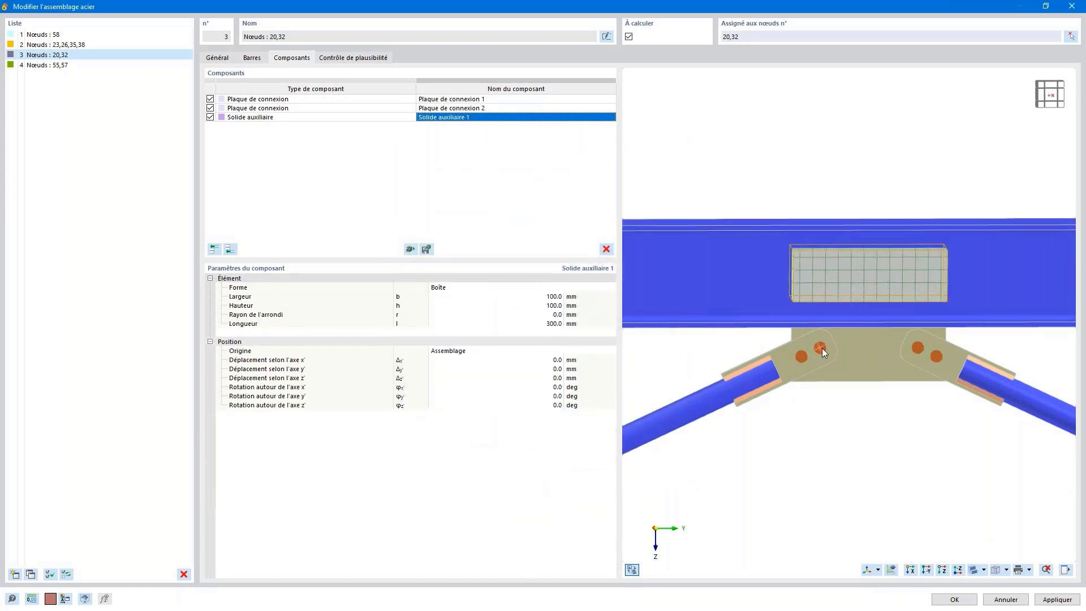
scroll(825, 348, "down", 3)
middle_click_drag(766, 356, 713, 367, "ctrl")
left_click(501, 288)
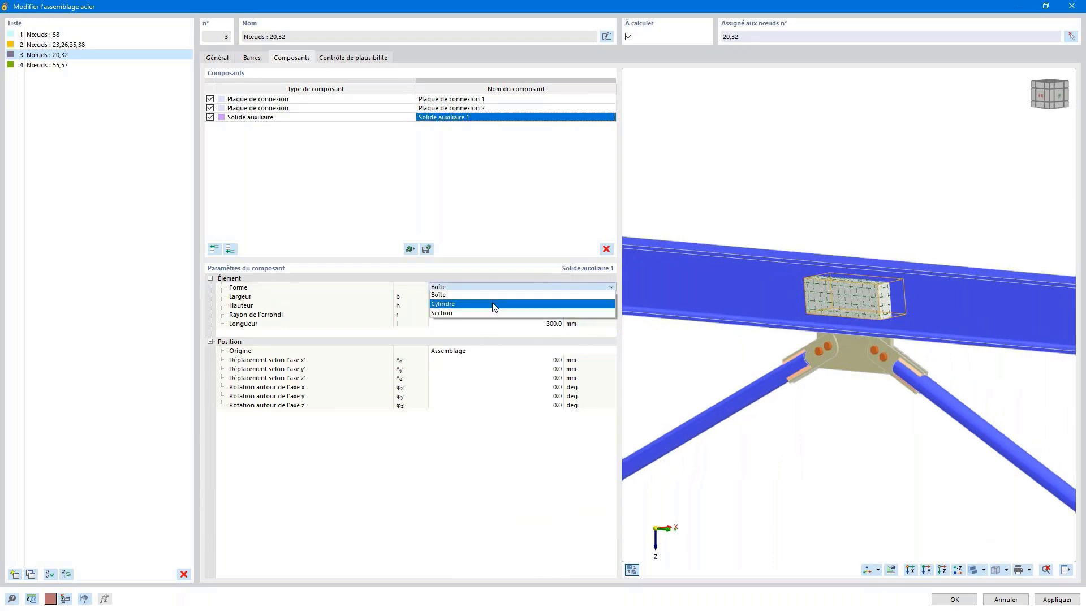
left_click(493, 295)
left_click(495, 290)
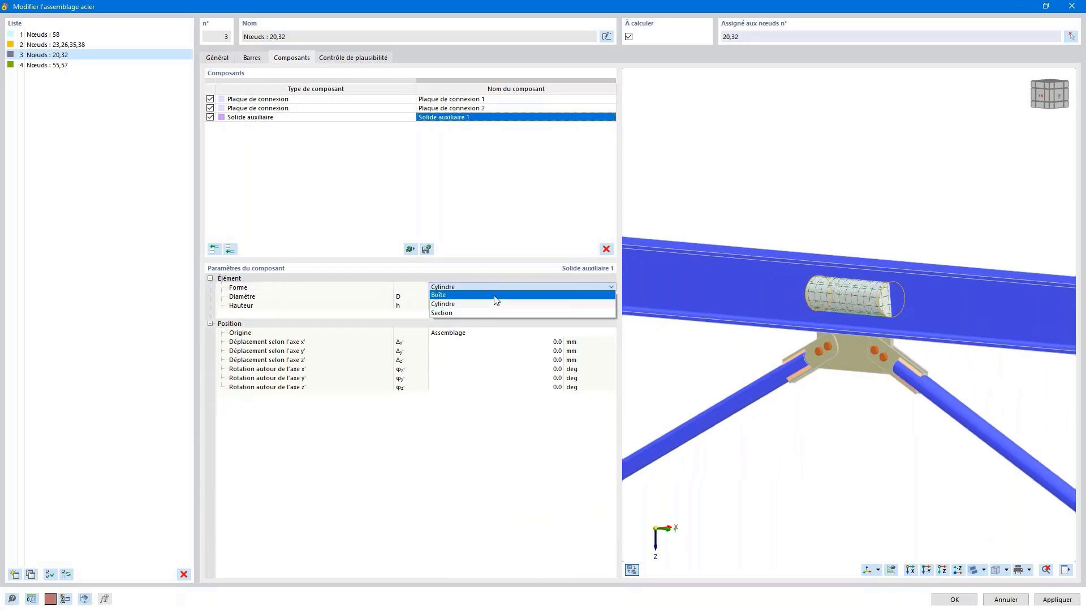
left_click(485, 313)
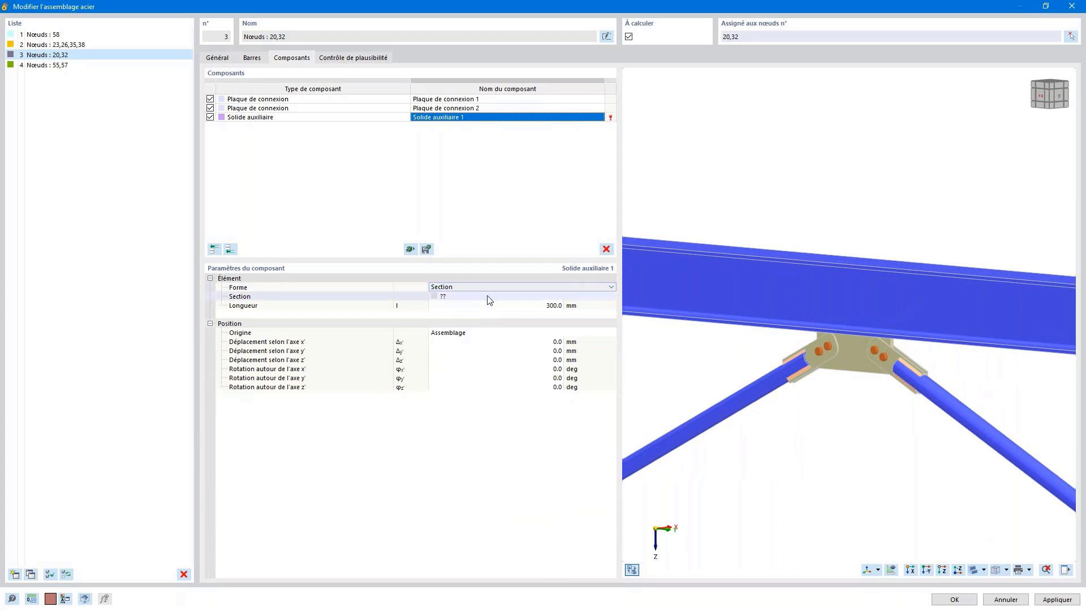
Step: Assign the auxiliary solid a massive semi-oval section with h 100 mm and b 250 mm
left_click(490, 301)
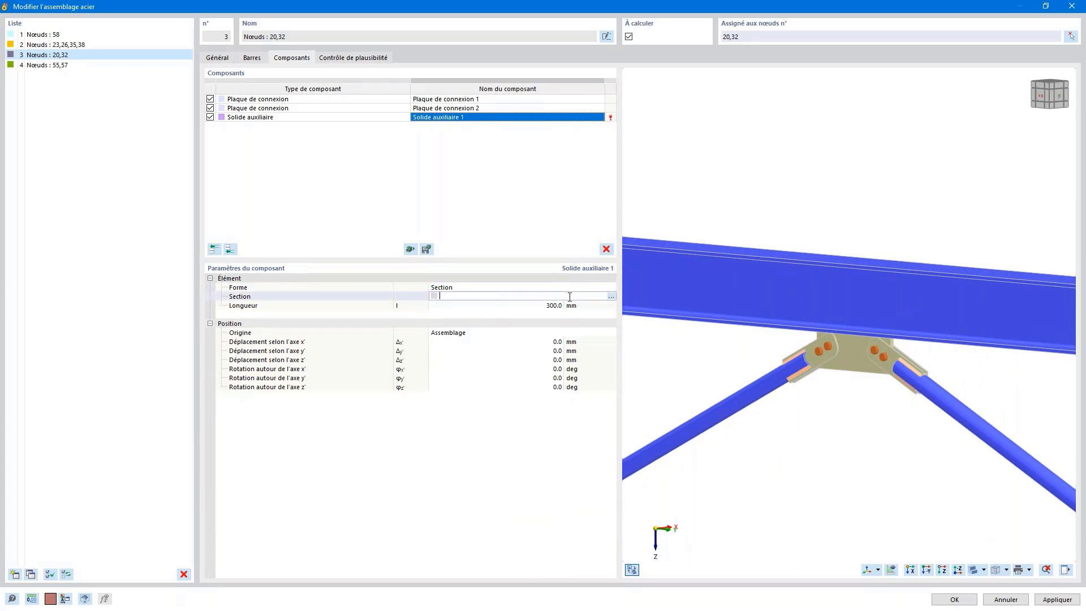
left_click(611, 297)
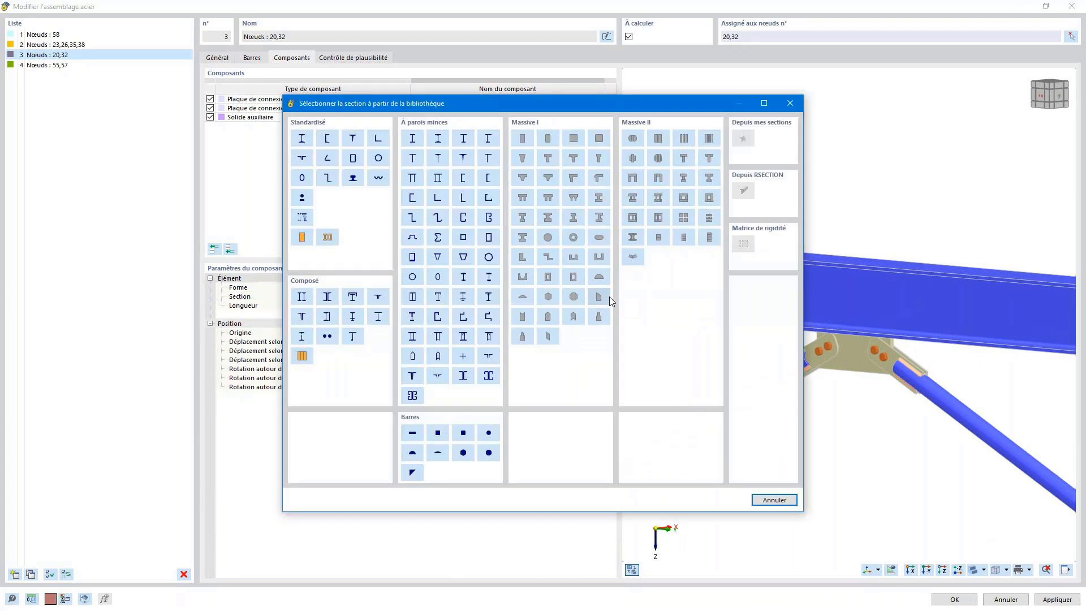
left_click(523, 302)
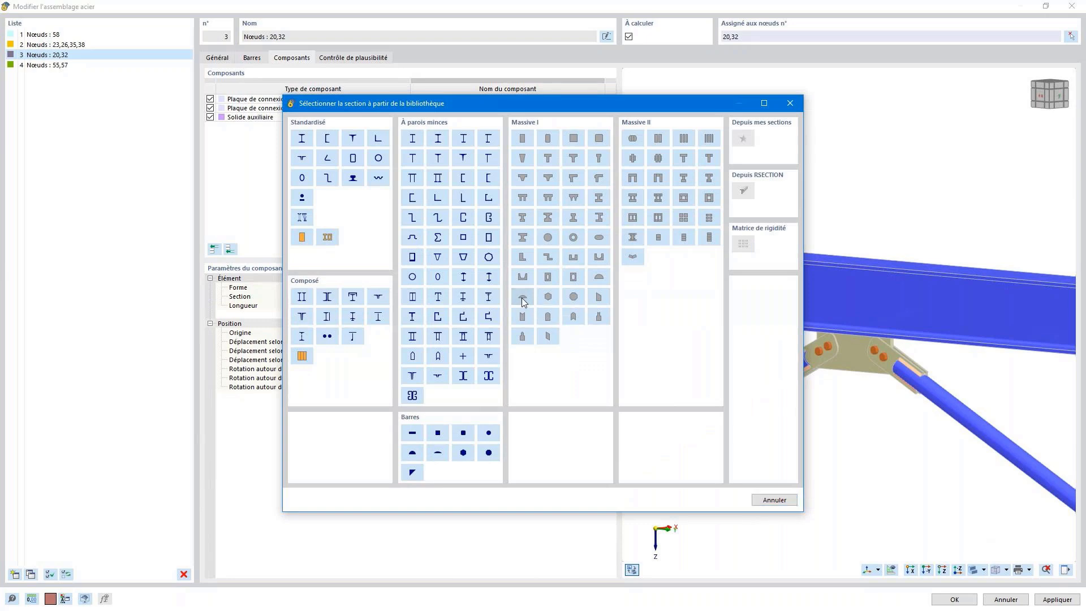
left_click(306, 106)
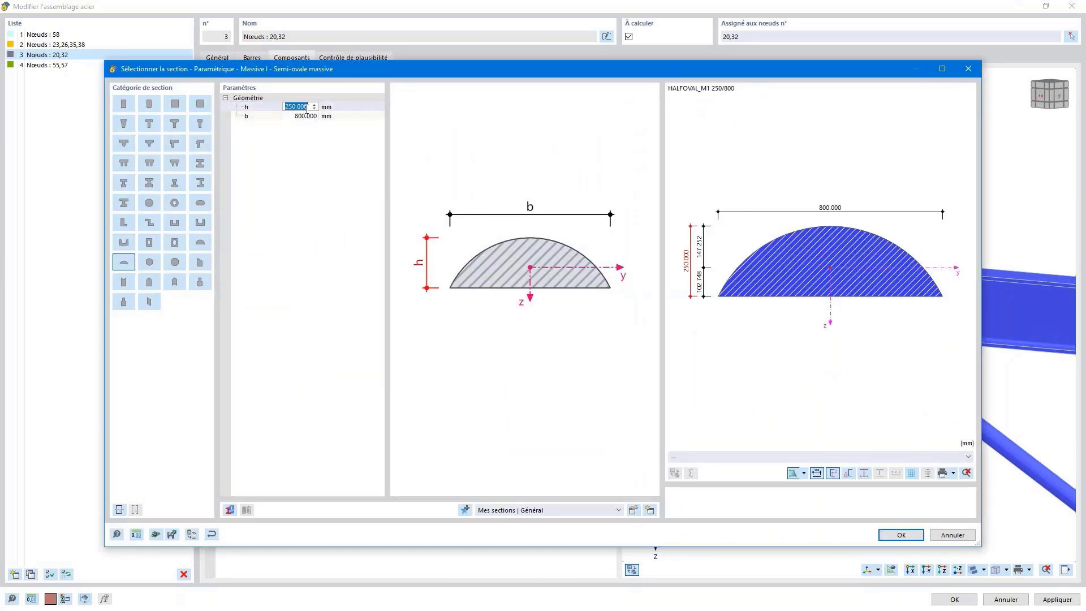
type("100")
key("Return")
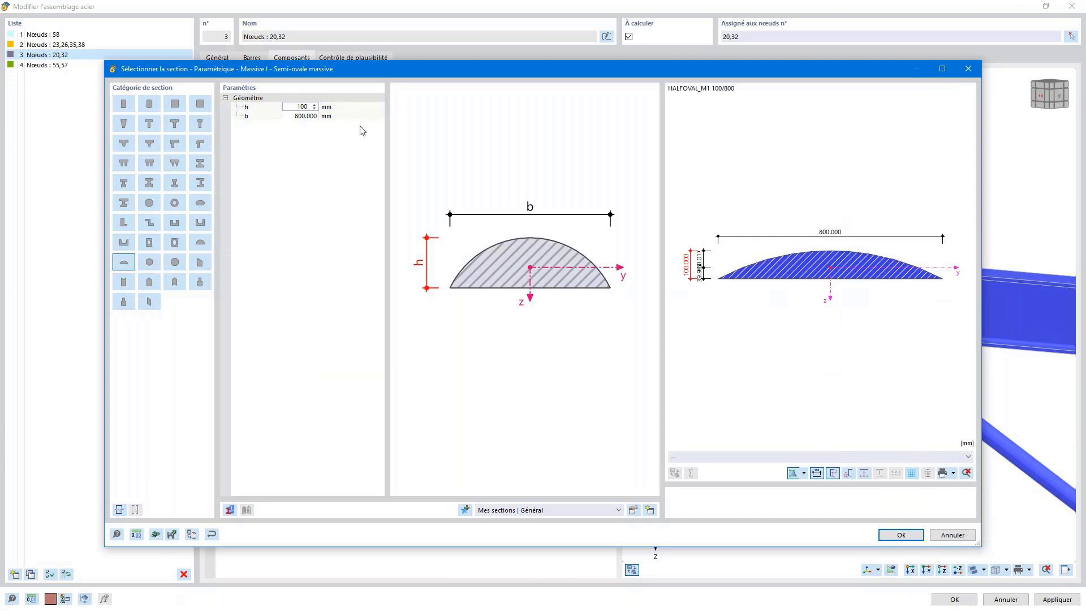
left_click(300, 118)
type("250")
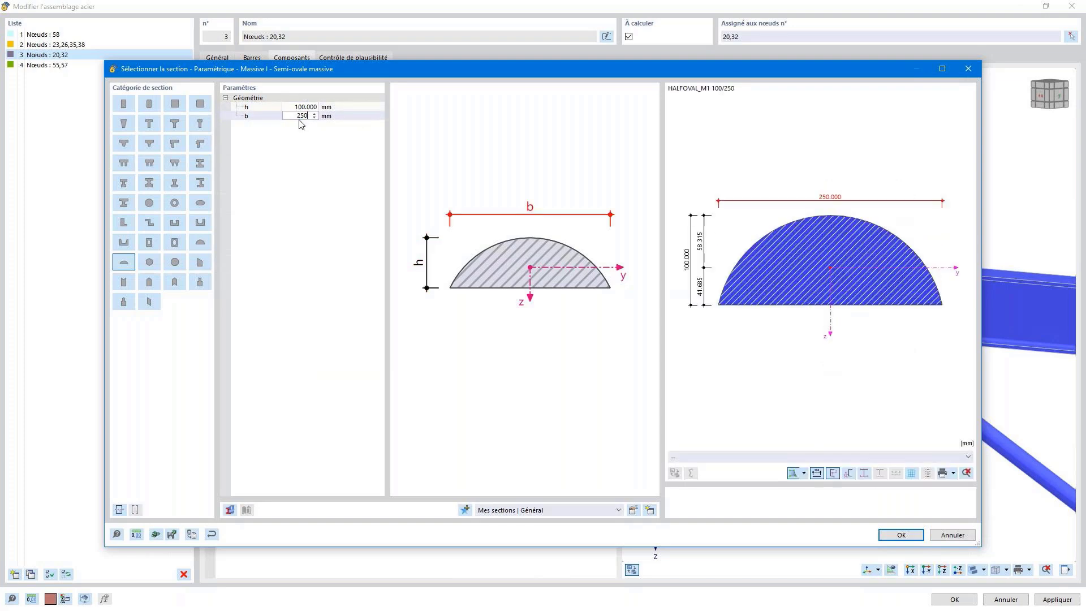
left_click(900, 535)
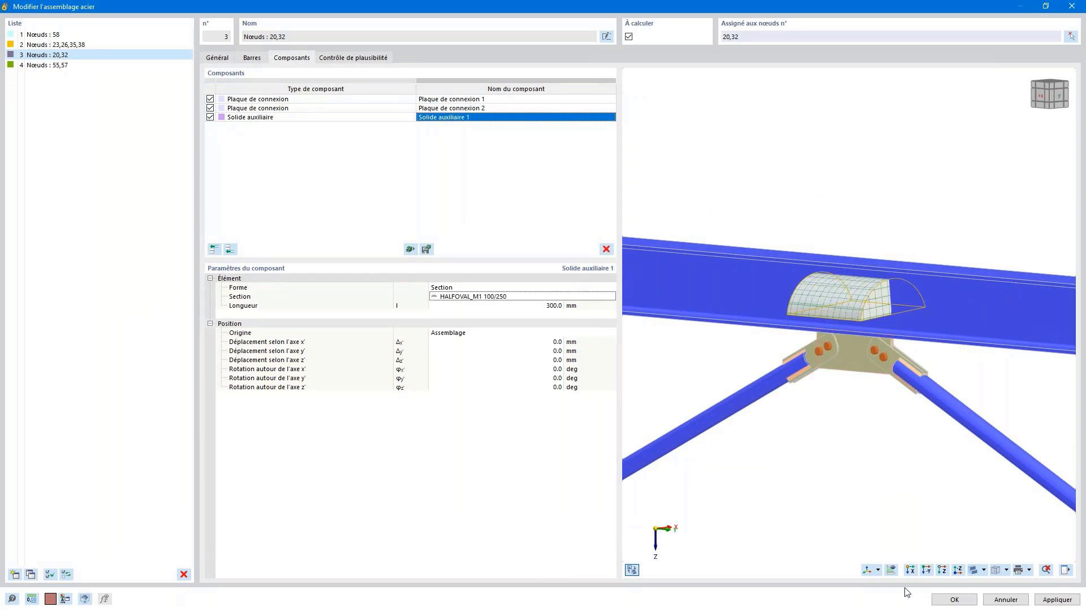
Step: Display the auxiliary solid's axis system in the joint preview
left_click(880, 570)
left_click(905, 533)
mouse_move(860, 349)
middle_mouse_down("ctrl")
mouse_move(888, 354)
mouse_move(814, 351)
mouse_move(839, 350)
middle_mouse_up("ctrl")
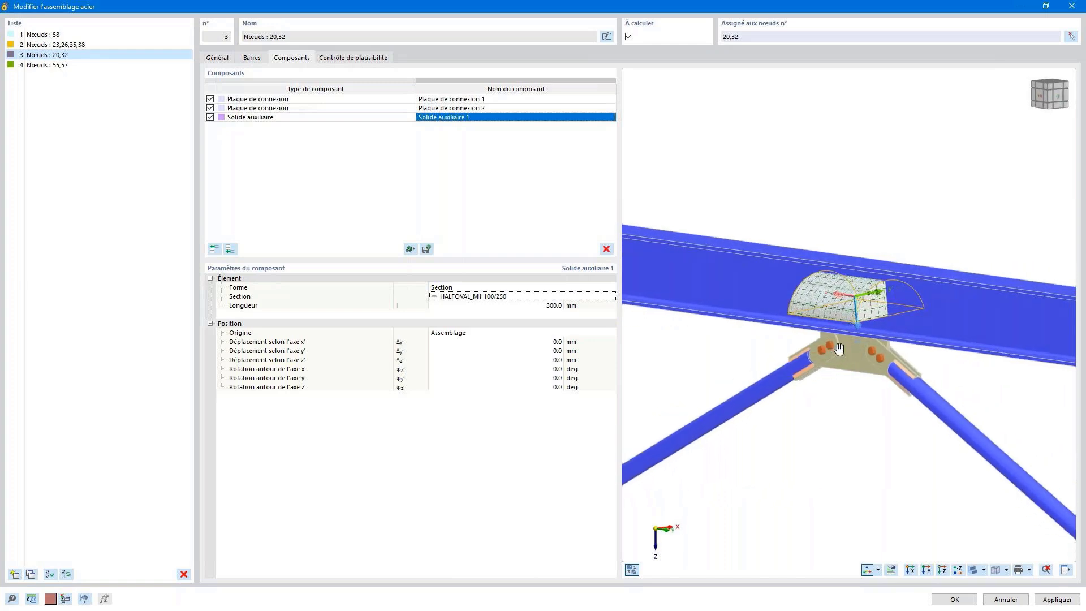
mouse_move(840, 350)
middle_mouse_down("ctrl")
mouse_move(857, 364)
mouse_move(839, 357)
middle_mouse_up("ctrl")
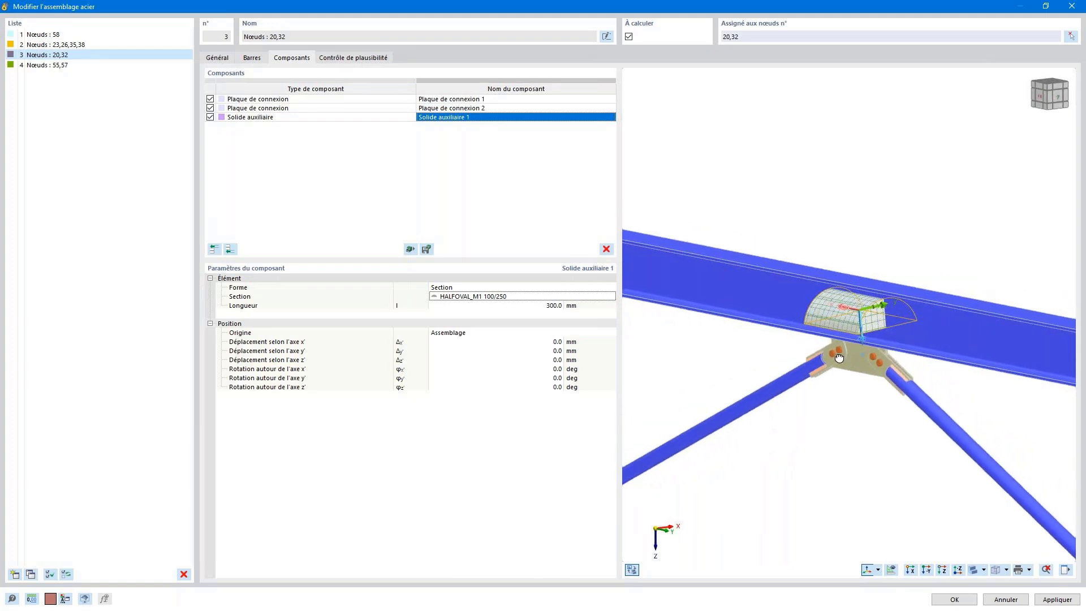
mouse_move(838, 357)
middle_mouse_down("ctrl")
mouse_move(805, 368)
mouse_move(843, 370)
middle_mouse_up("ctrl")
Step: Set the auxiliary solid's origin to Plaque with Plaque de connexion 1 | Gousset 1 as the reference
left_click(559, 376)
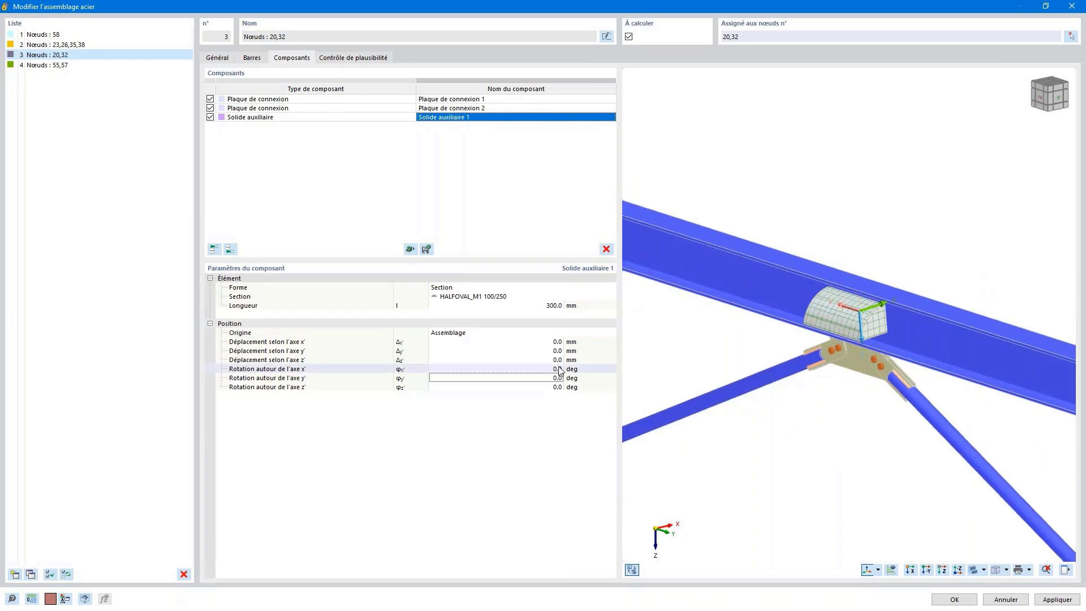
left_click(526, 334)
left_click(538, 336)
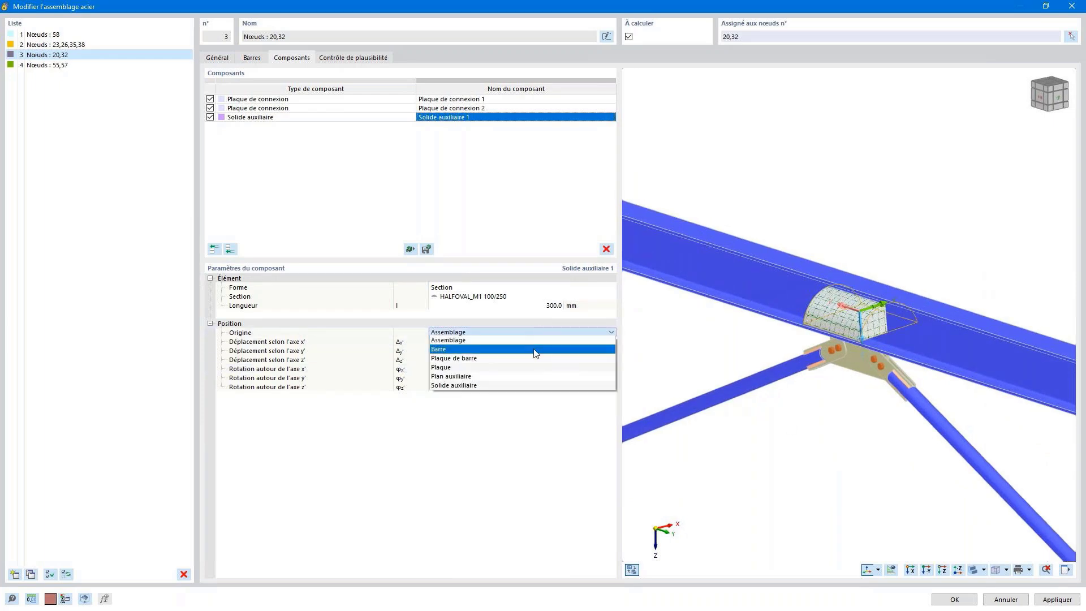
left_click(524, 368)
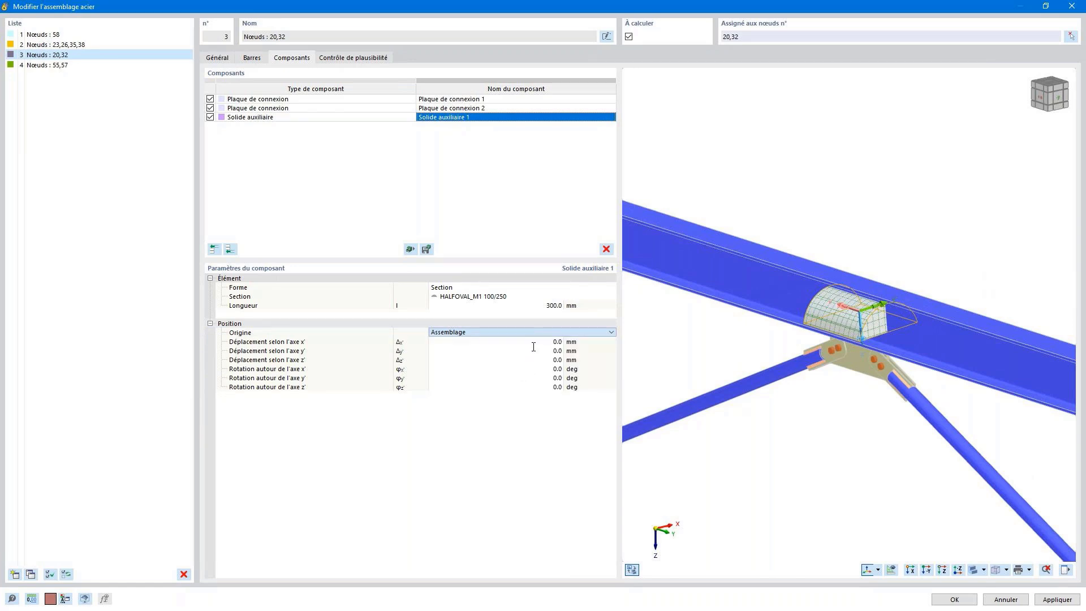
left_click(557, 332)
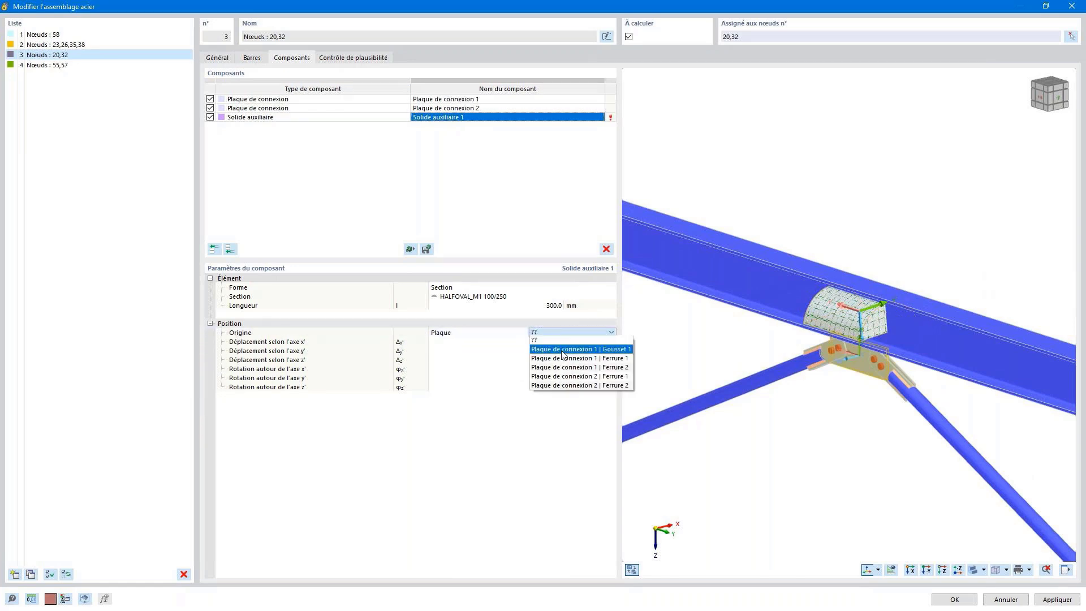
left_click(563, 352)
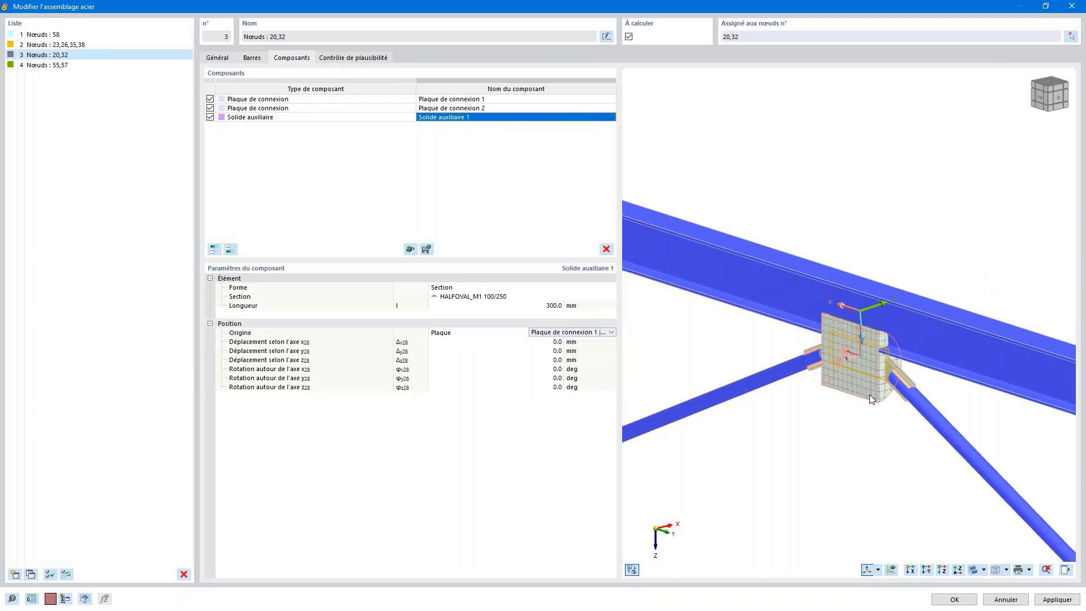
Step: Rotate the auxiliary solid 90° about the y axis and 90° about the x axis
scroll(866, 391, "up", 4)
middle_click_drag(874, 384, 883, 378, "ctrl")
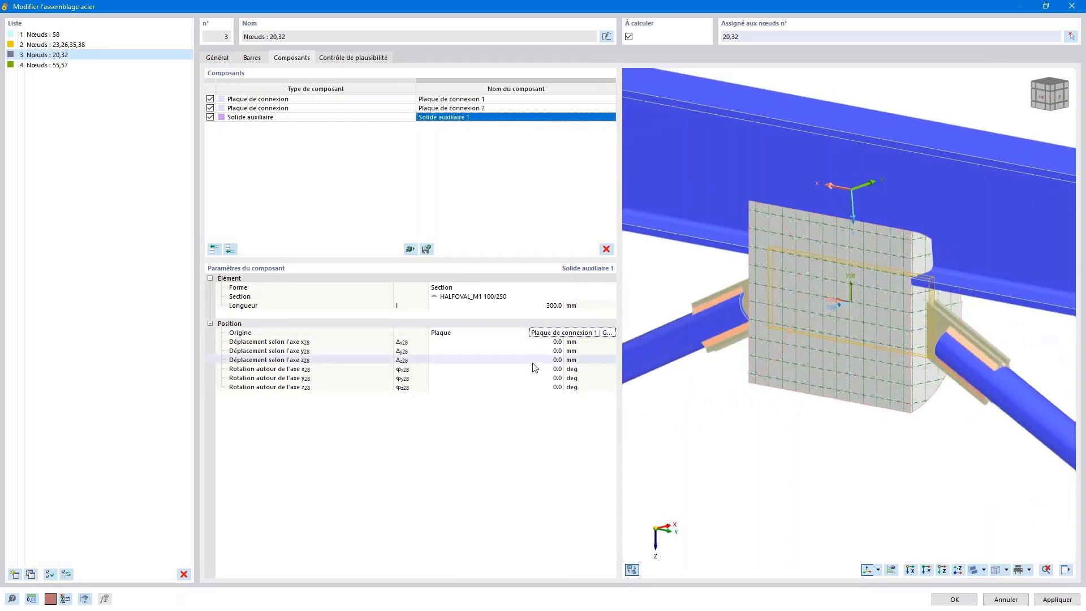
left_click(523, 377)
type("90")
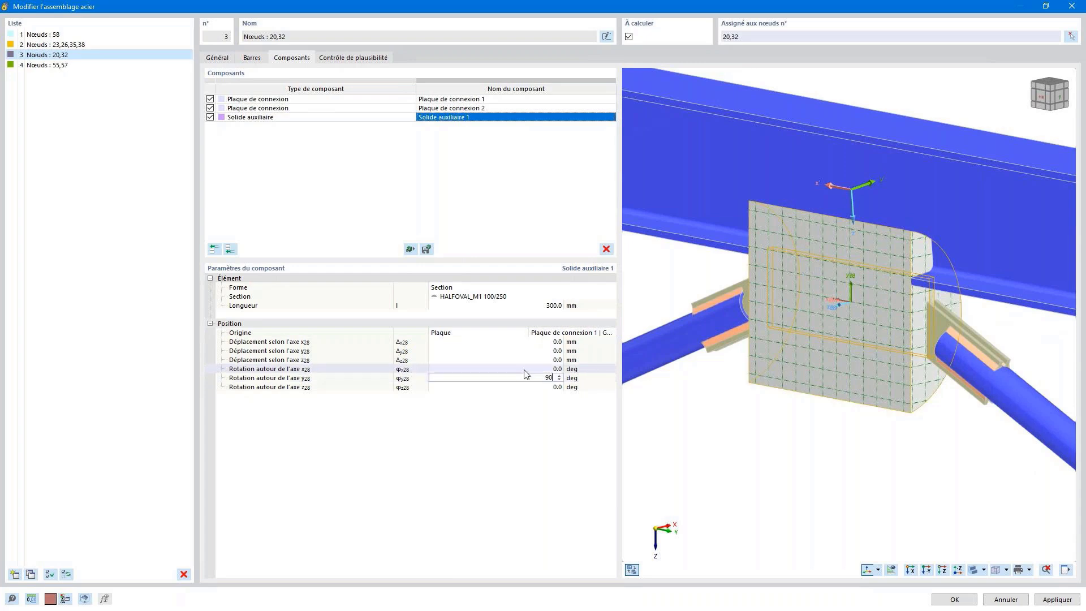
left_click(525, 368)
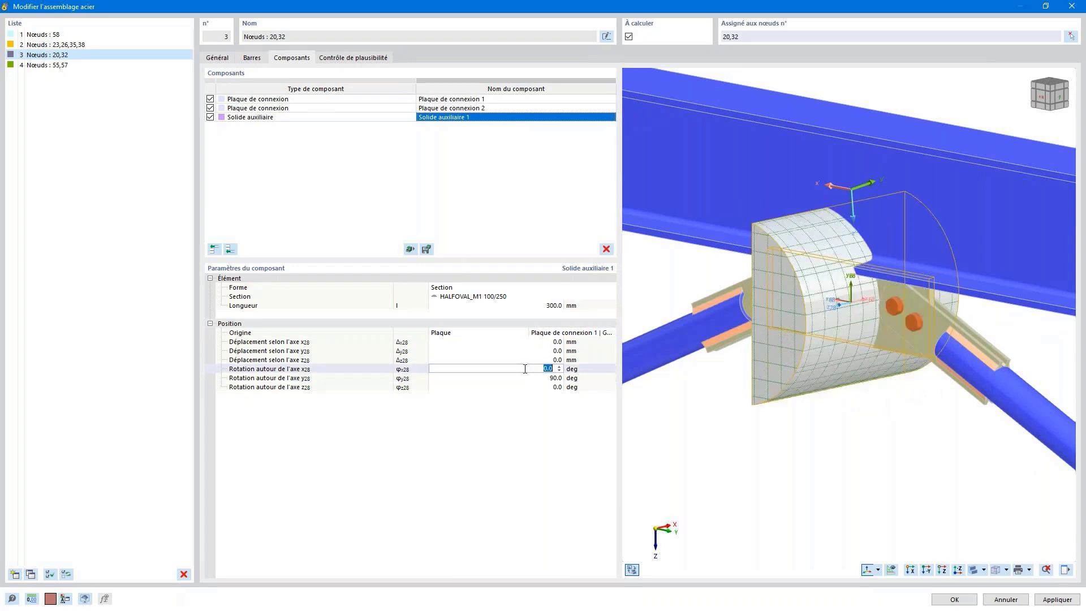
type("90")
key("Return")
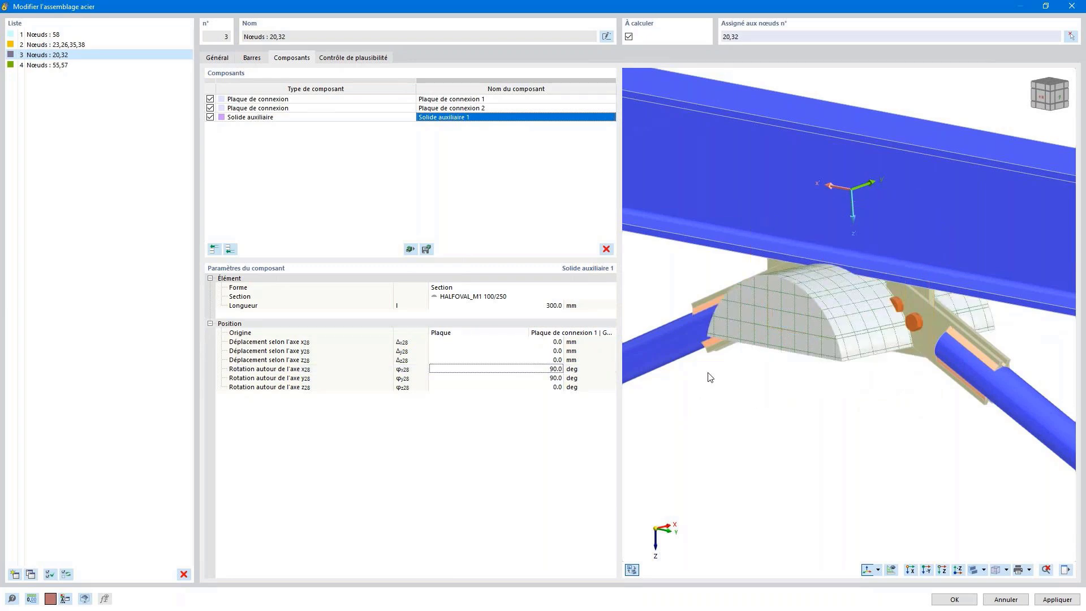
Step: Change the auxiliary solid's section to HALFOVAL_M1 50/250
middle_click_drag(738, 362, 867, 310, "ctrl")
scroll(862, 306, "up", 3)
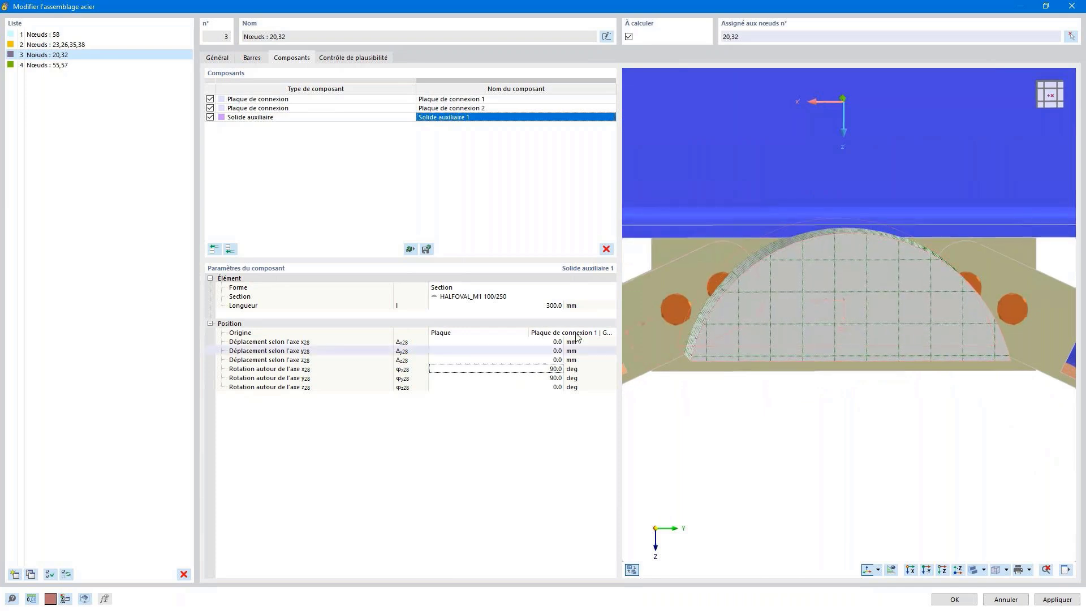
left_click(498, 298)
left_click(485, 295)
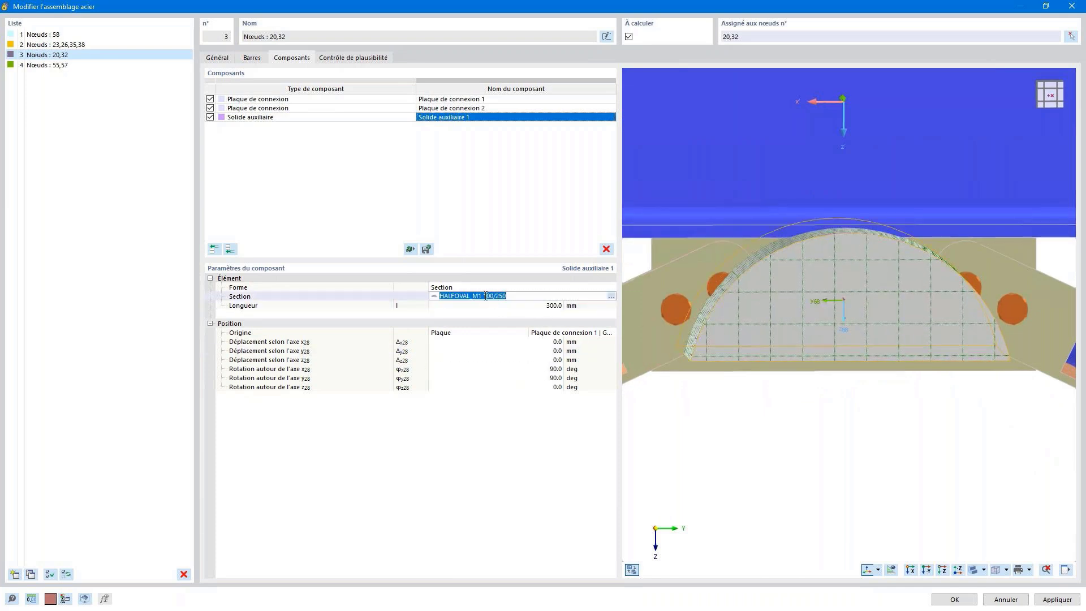
double_click(486, 296)
type("50")
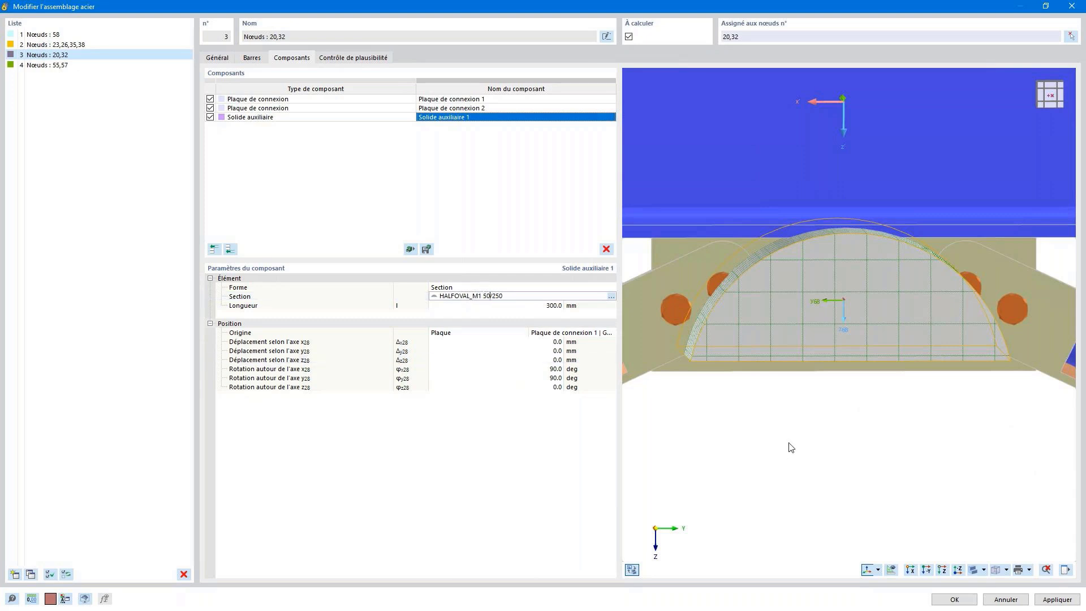
key("Return")
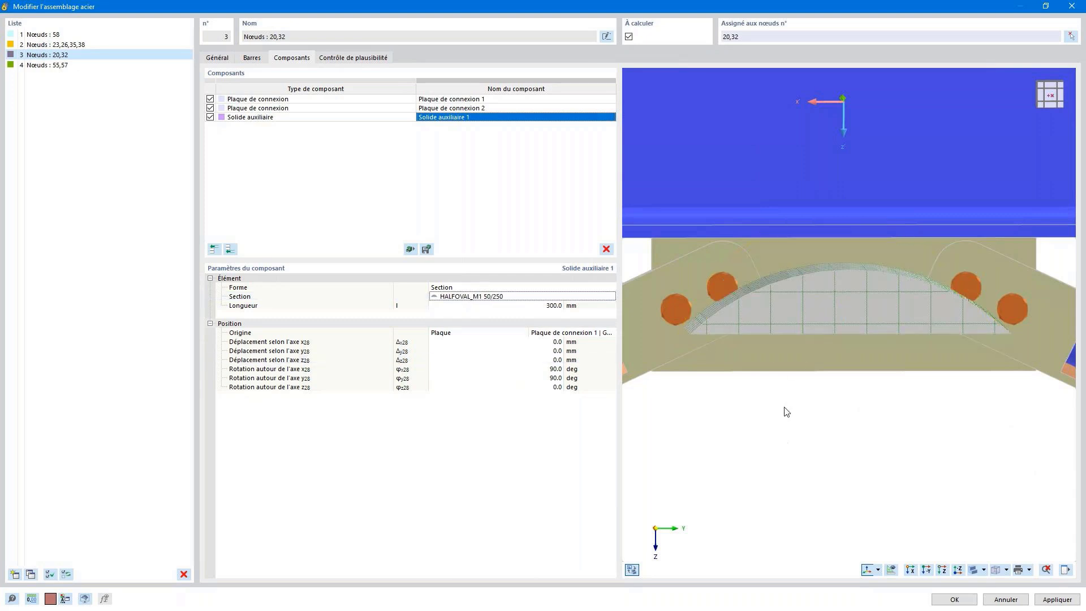
Step: Shift the auxiliary solid by -35 mm along its y axis, towards the gusset's free edge
scroll(794, 365, "down", 1)
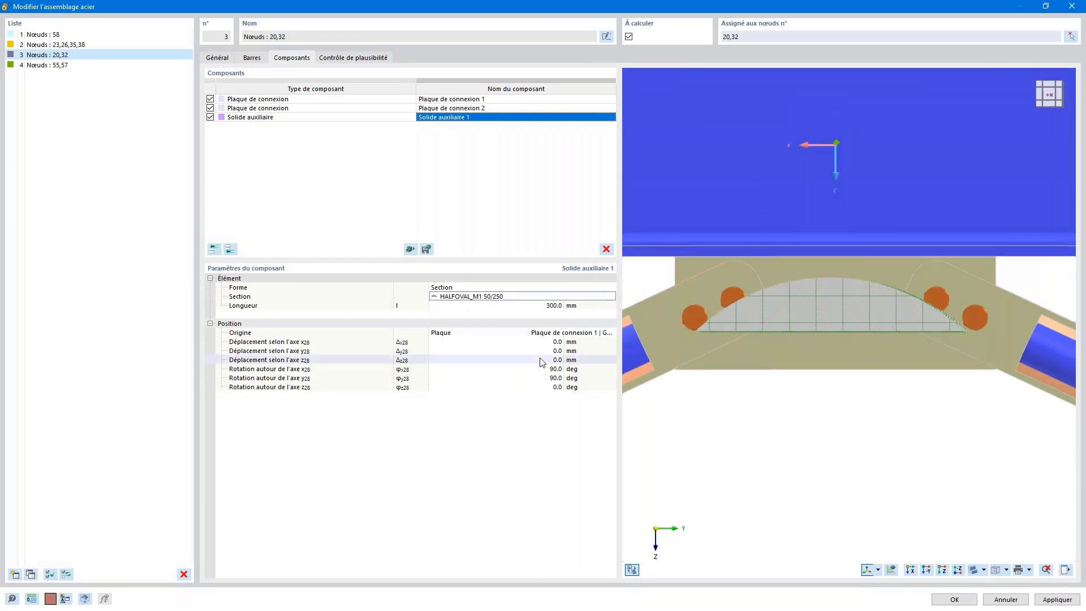
scroll(775, 404, "down", 1)
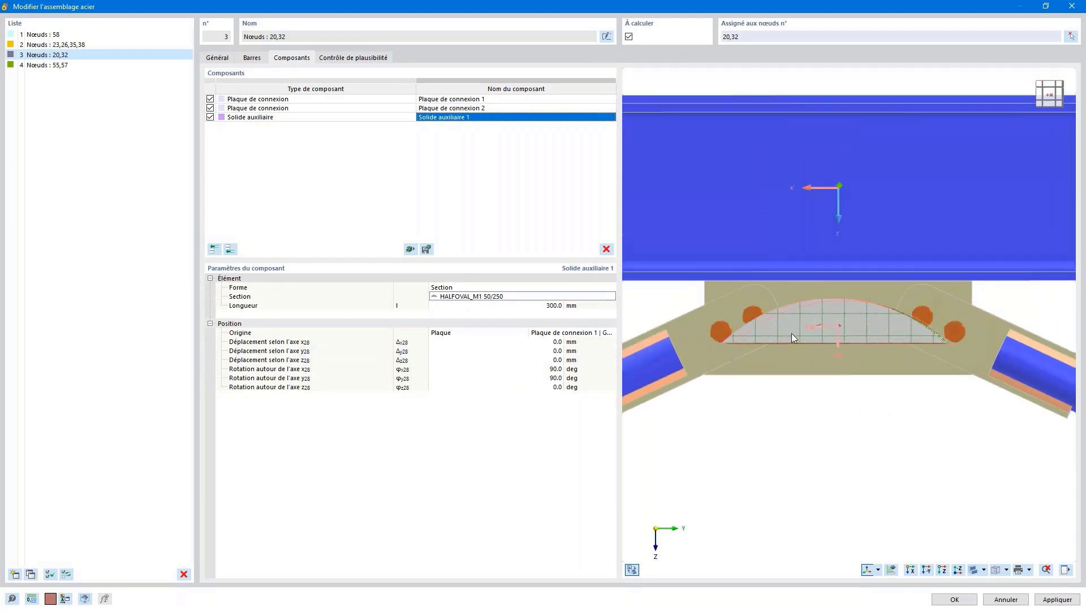
left_click(509, 351)
type("-35")
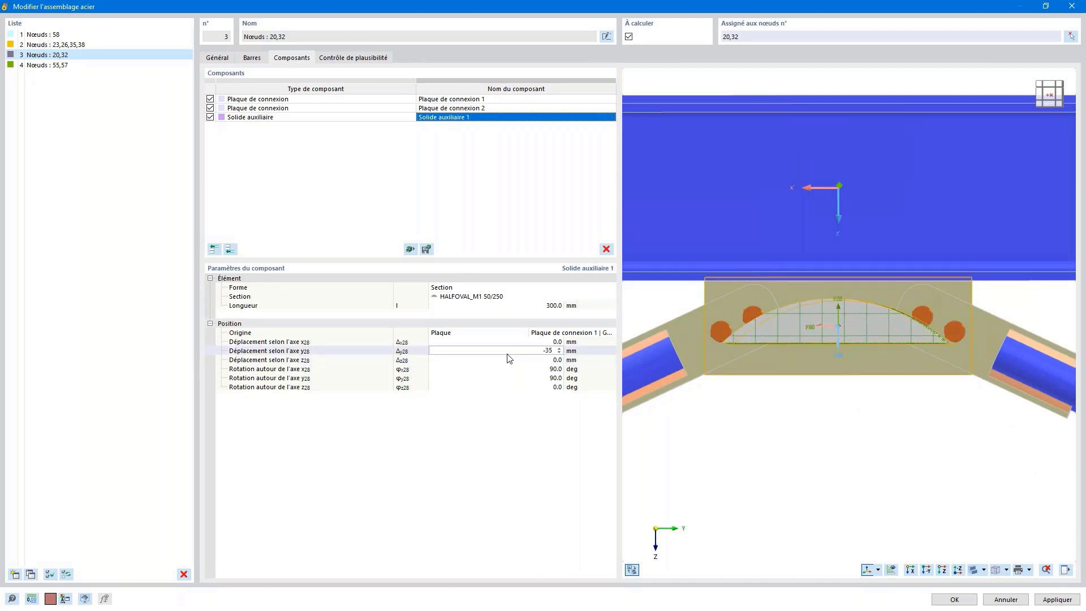
key("Return")
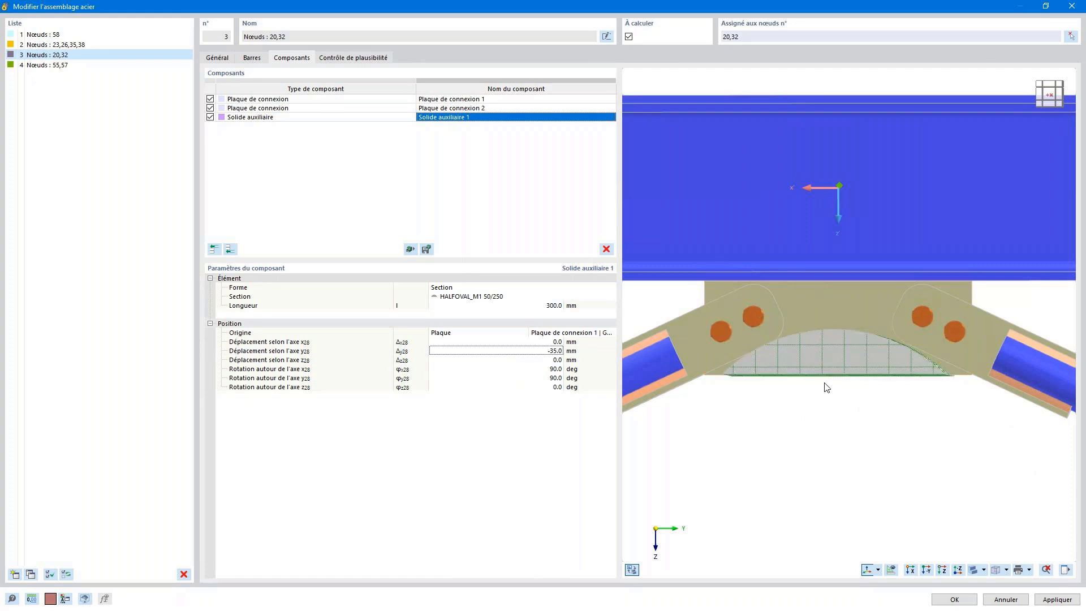
scroll(832, 391, "down", 3)
middle_click_drag(855, 407, 822, 418, "ctrl")
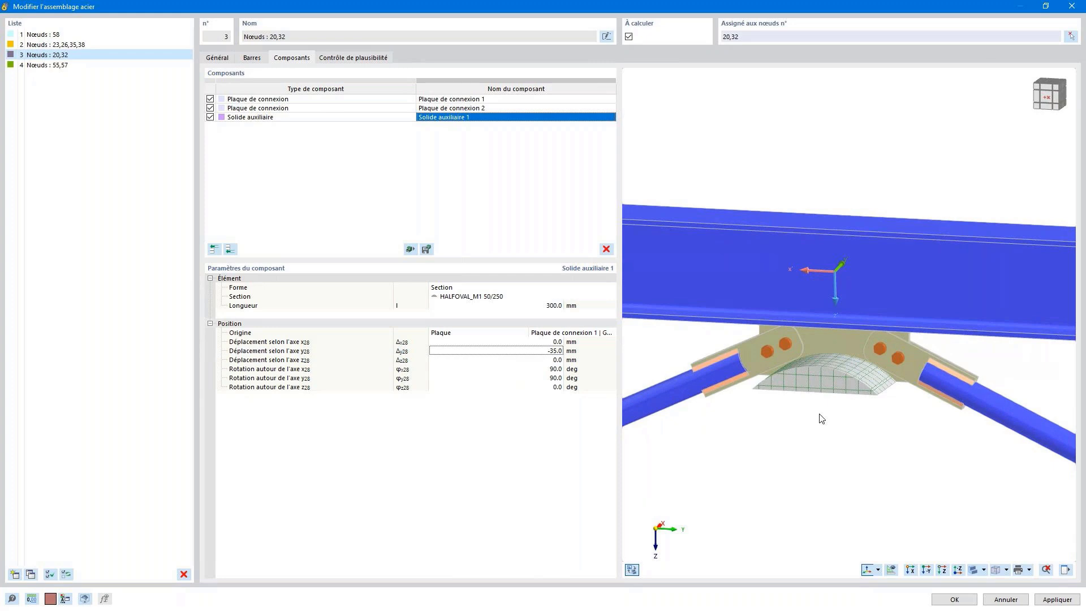
Step: Add a plate cut component with Plaque de connexion 1 | Gousset 1 as the plate to cut
left_click(229, 250)
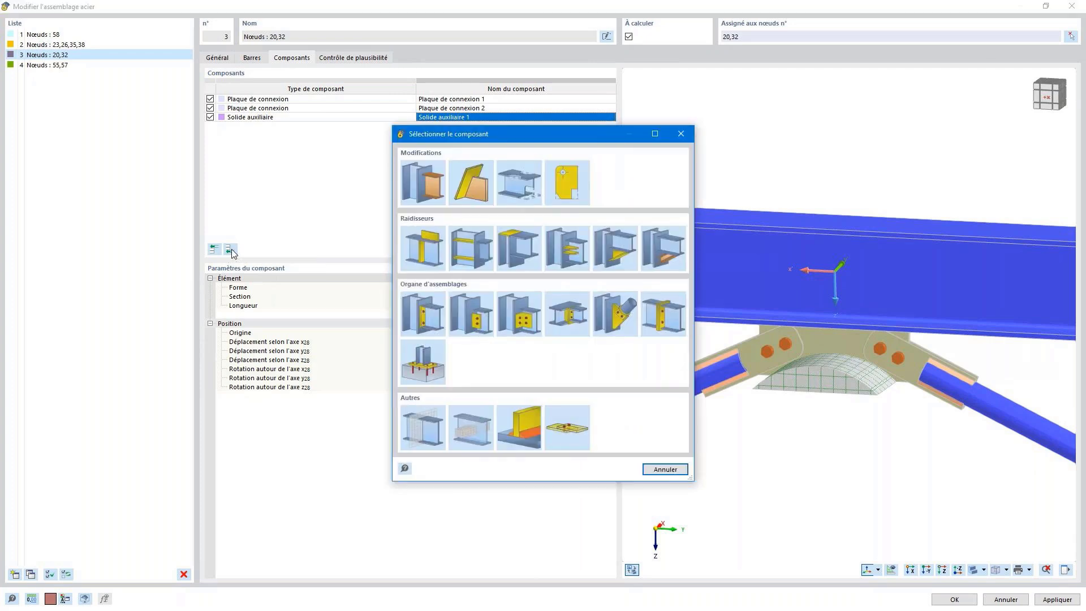
left_click(485, 191)
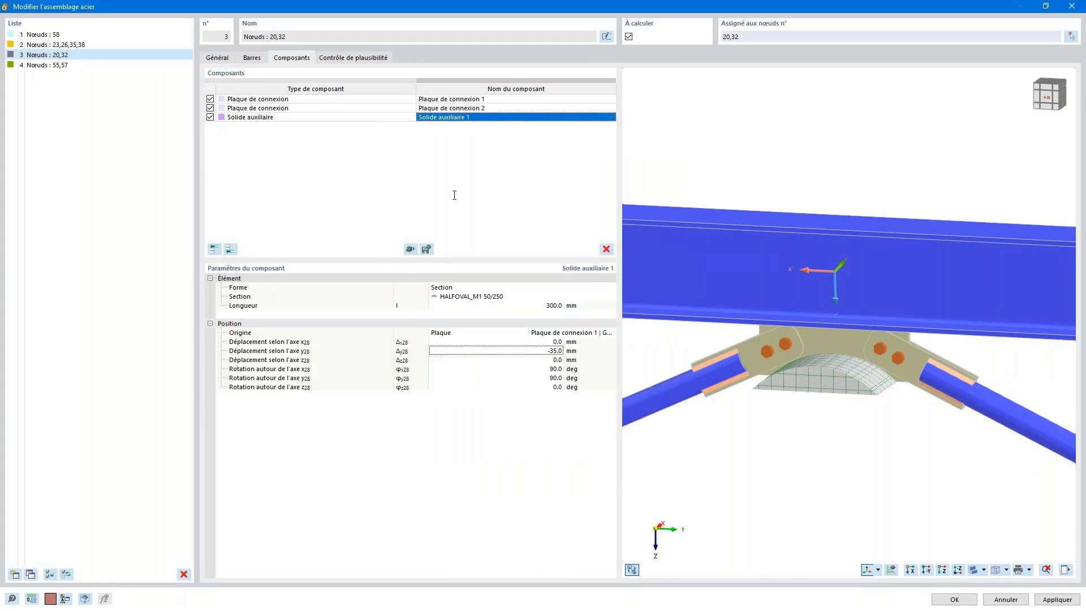
left_click(445, 288)
left_click(465, 287)
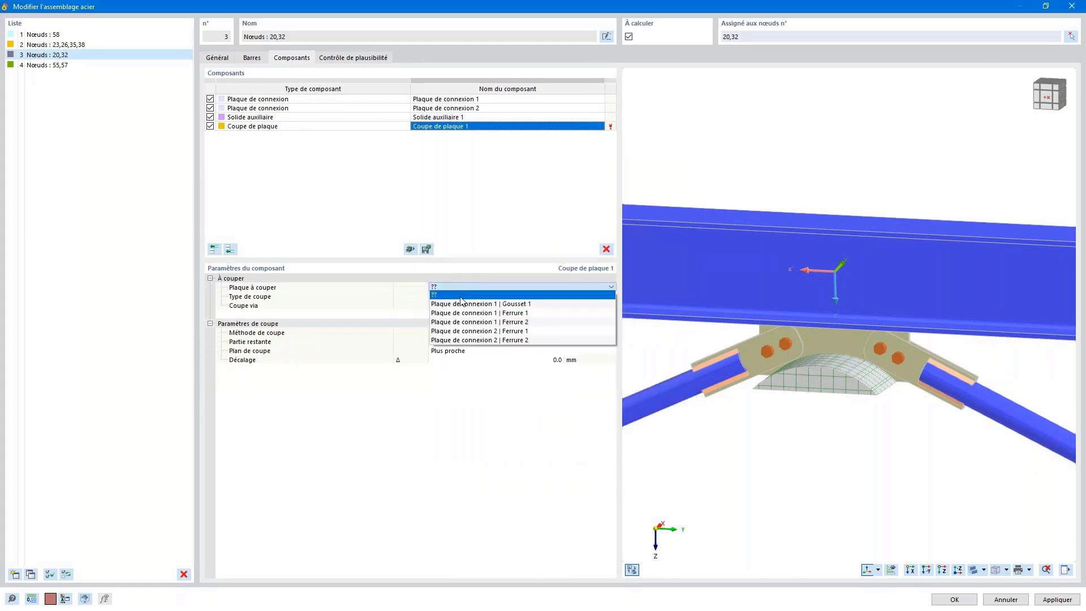
left_click(461, 297)
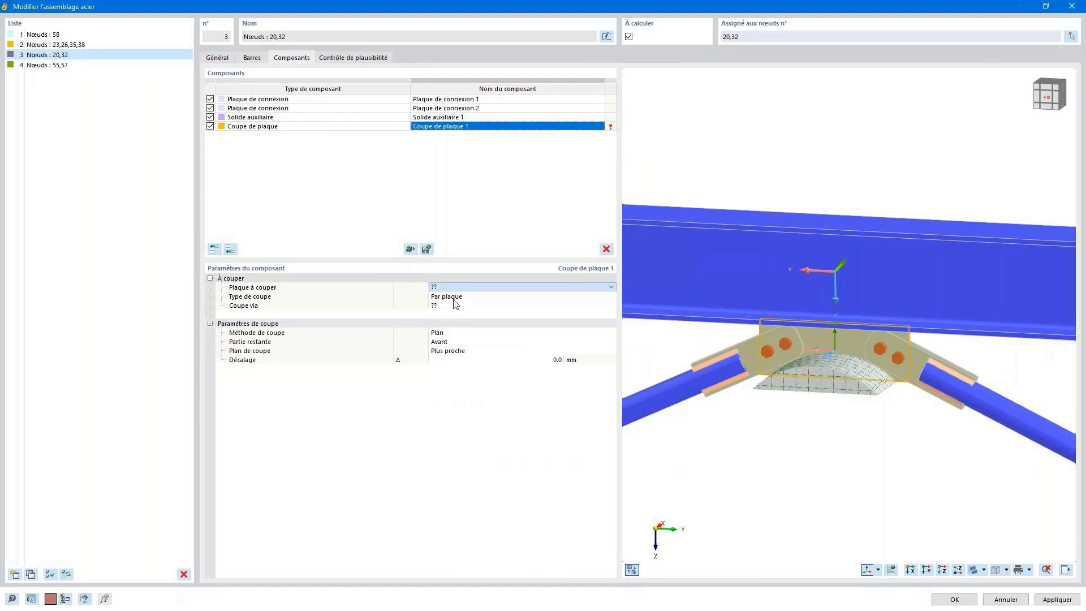
Step: Set the plate cut type to Par solide auxiliaire, cutting with Solide auxiliaire 1
left_click(484, 295)
left_click(487, 297)
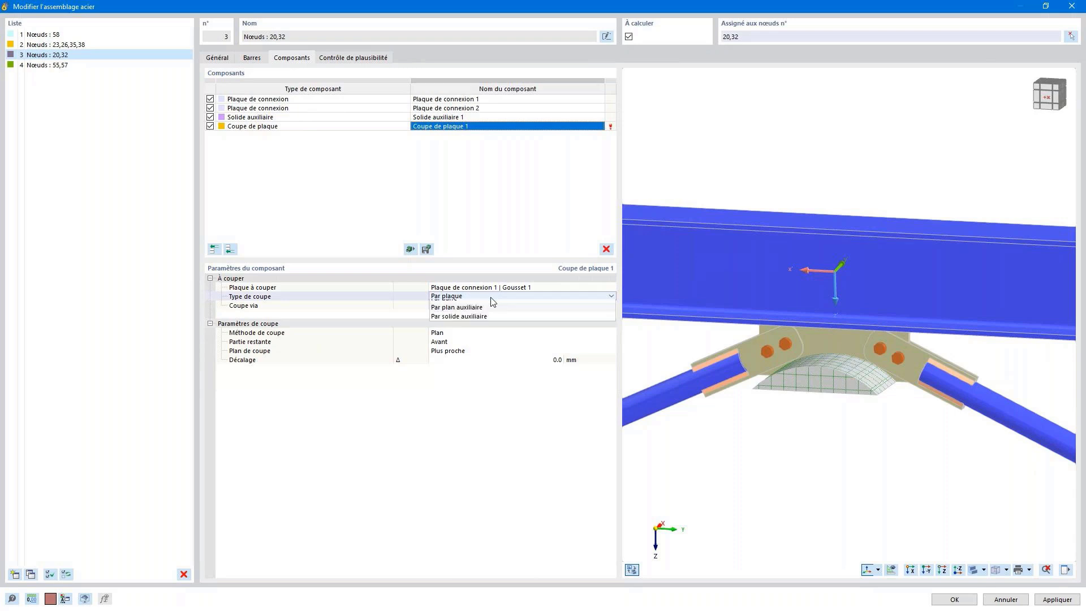
left_click(479, 341)
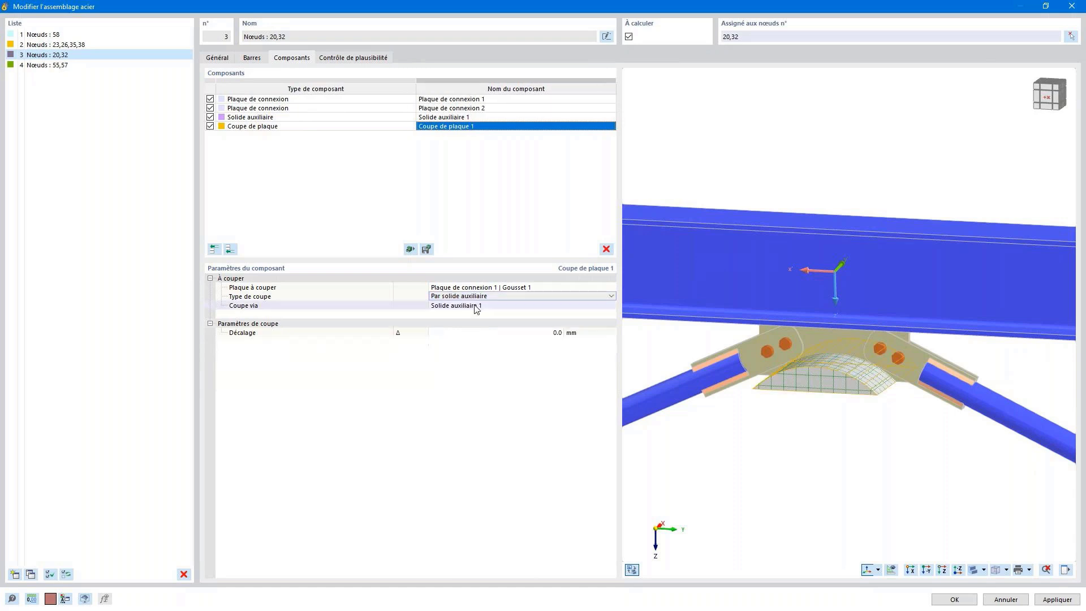
Step: Hide Solide auxiliaire 1 in the joint preview and view the cut gusset from the front
mouse_move(818, 421)
middle_mouse_down()
mouse_move(778, 417)
mouse_move(829, 419)
middle_mouse_up()
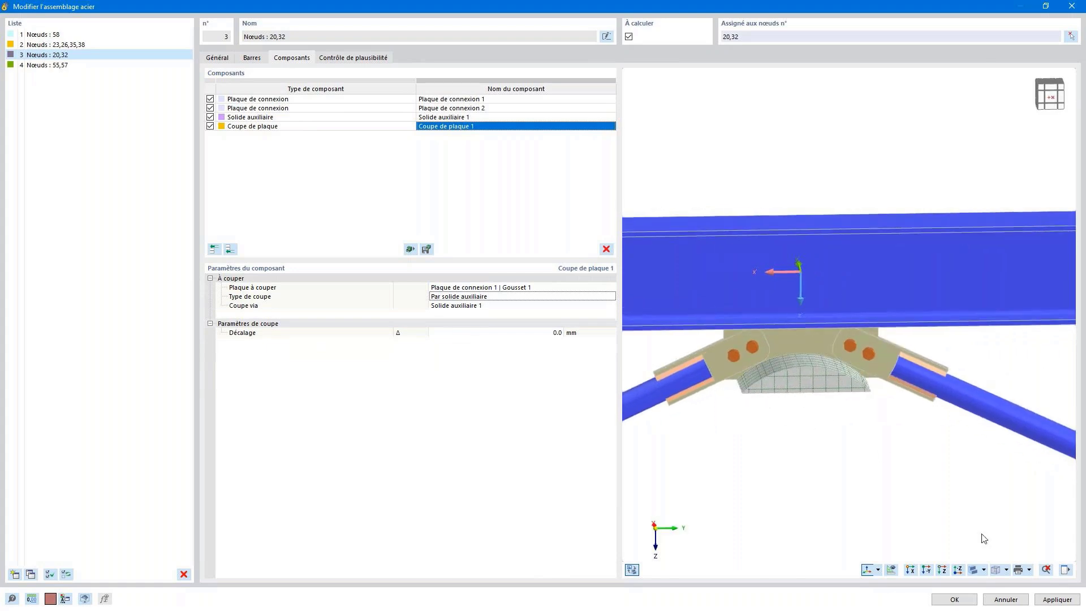
left_click(1065, 570)
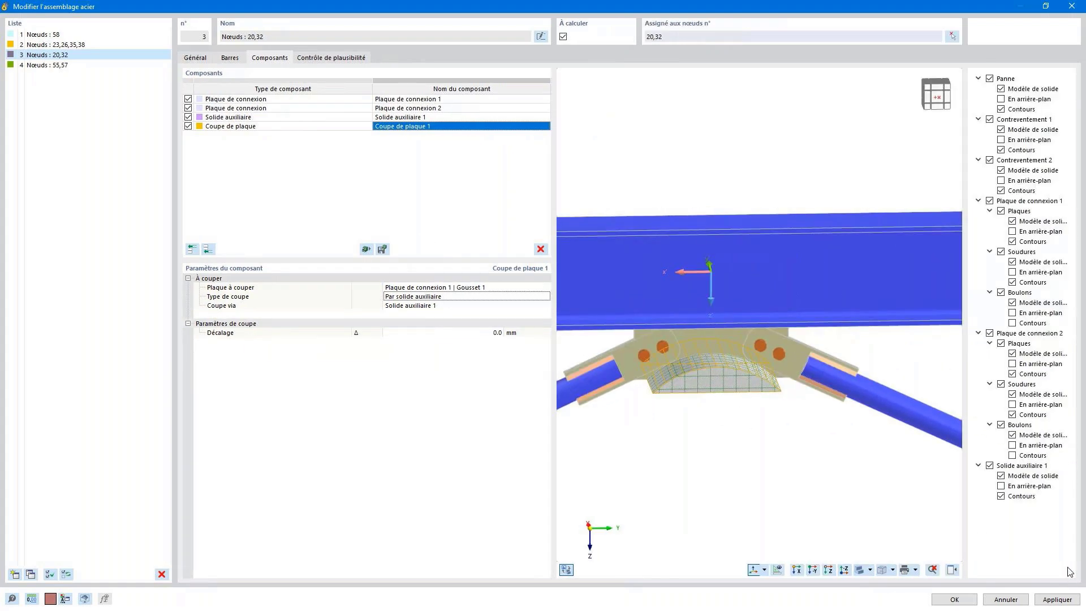
left_click(989, 466)
scroll(743, 370, "up", 3)
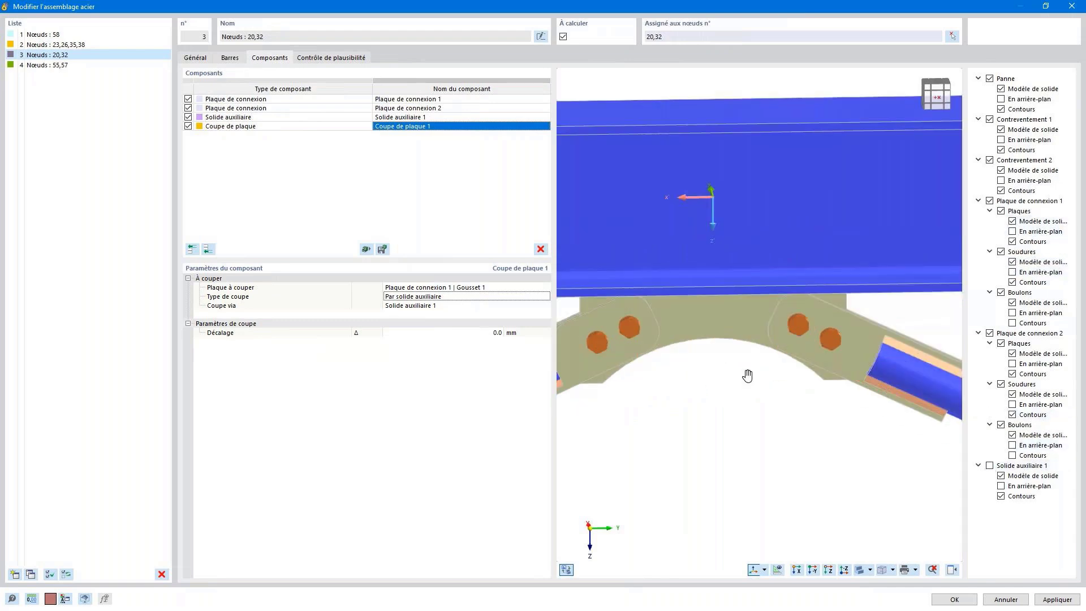
middle_click_drag(734, 360, 721, 350, "ctrl")
middle_click_drag(695, 345, 771, 373)
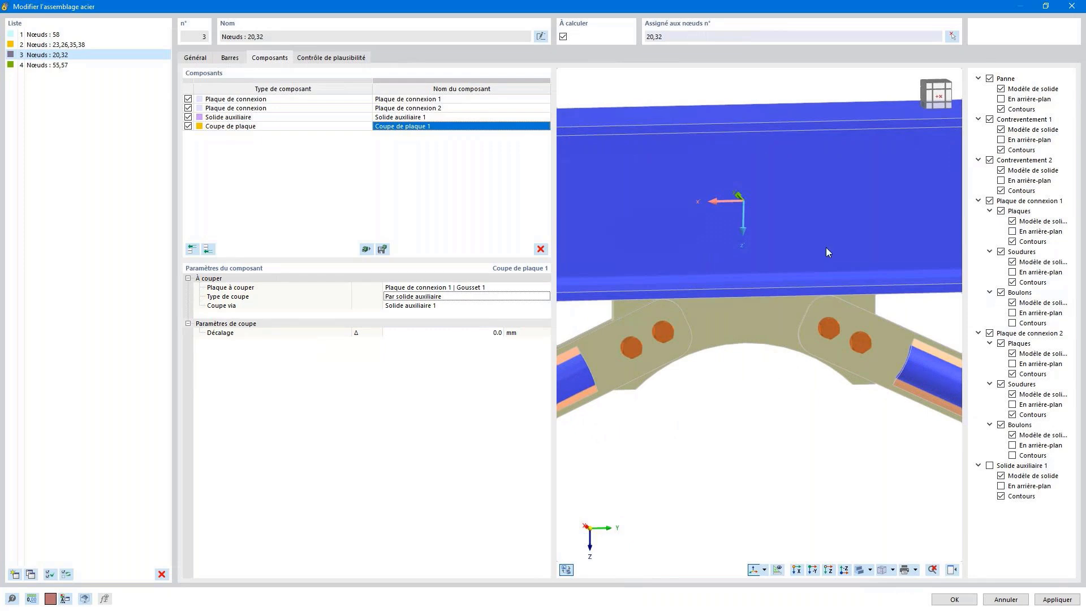
left_click(938, 97)
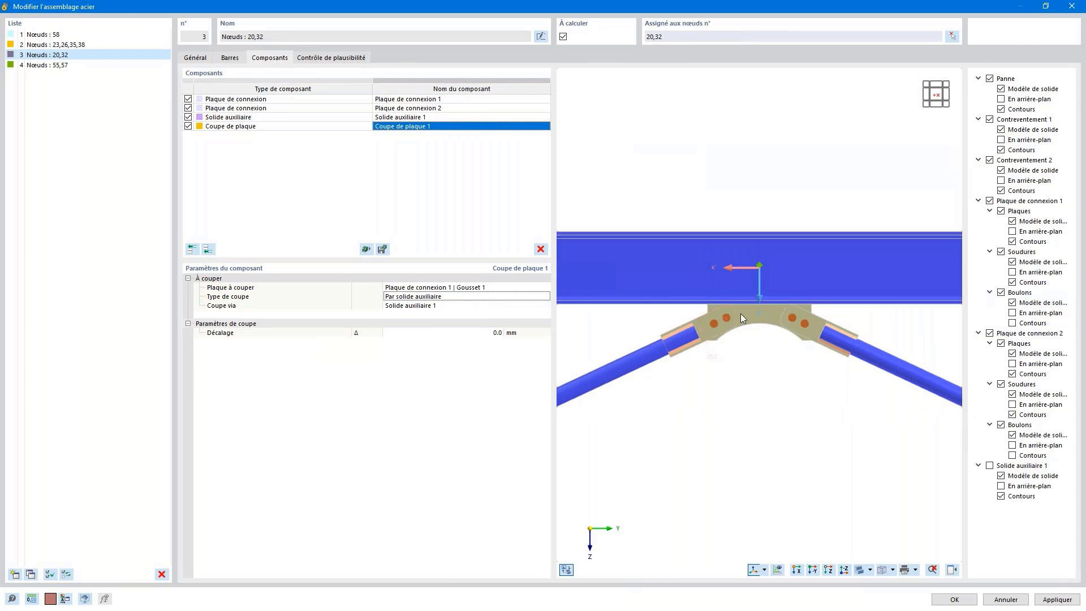
scroll(740, 313, "up", 5)
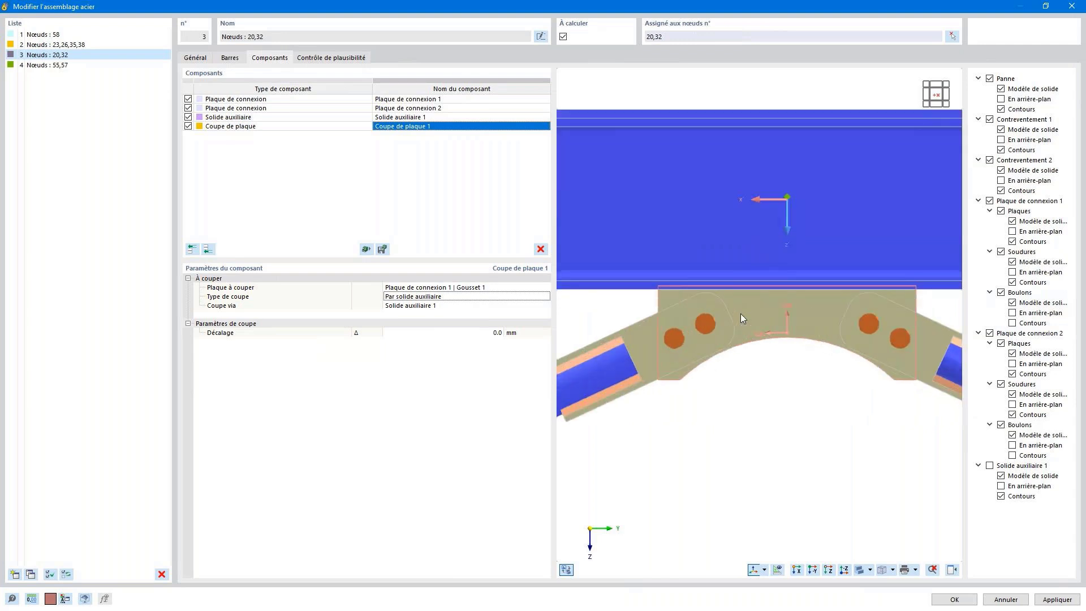
Step: Set the gusset's shape modification in Plaque de connexion 1 to Chanfreiné
left_click(267, 101)
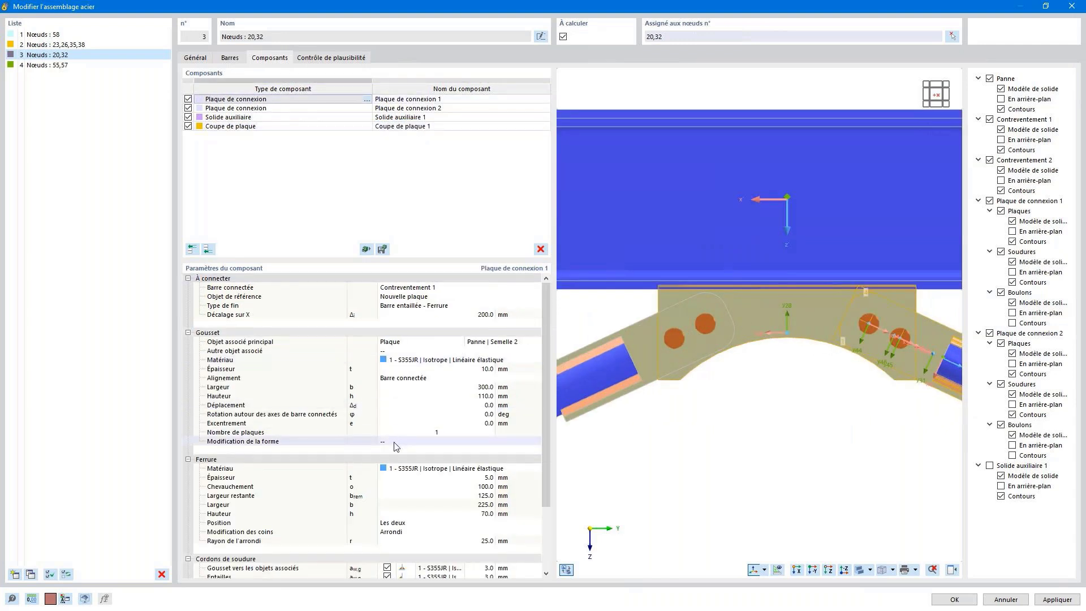
left_click(424, 447)
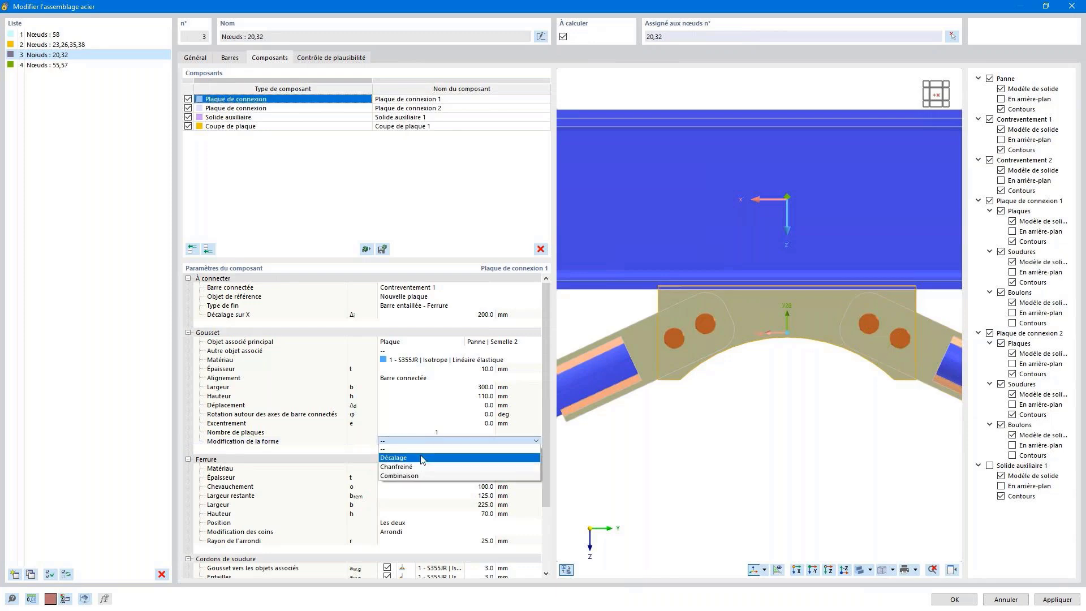
key("Escape")
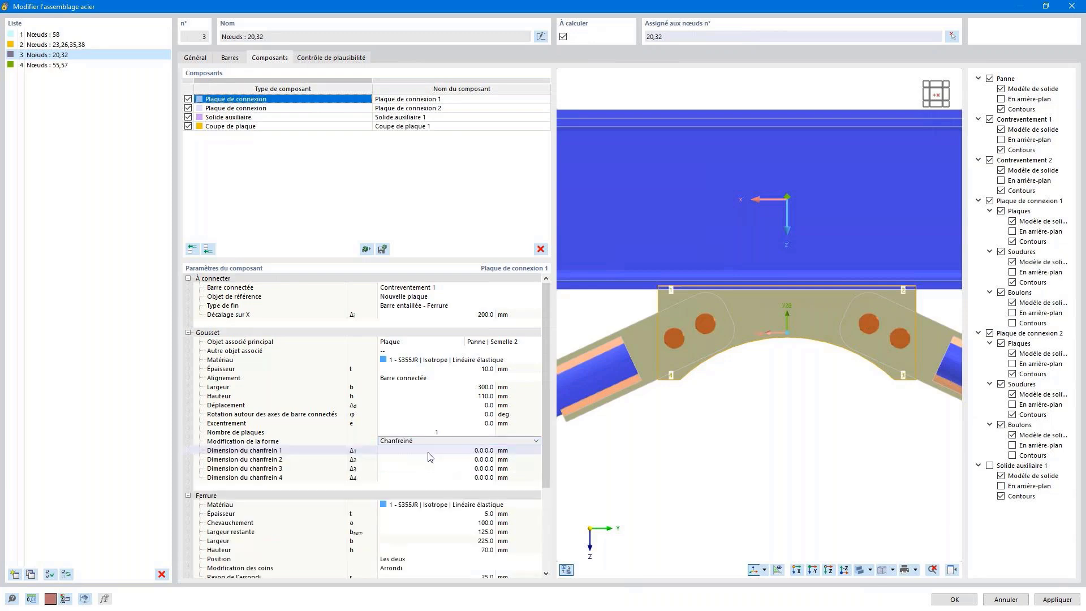
Step: Set the gusset's chamfer dimensions 1 and 2 to 50 by 25 mm each
left_click(429, 452)
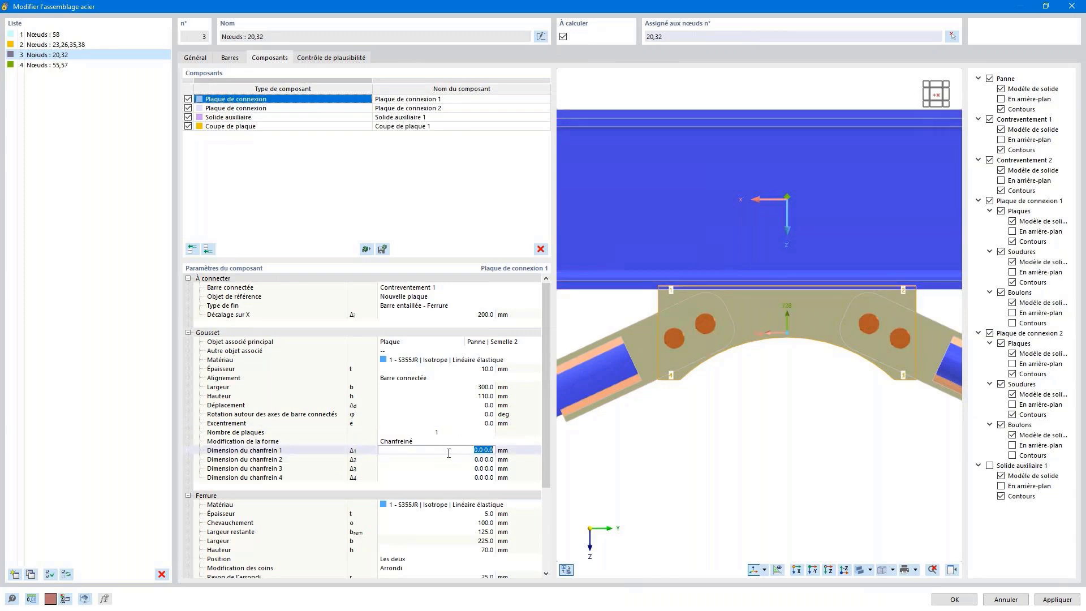
type("50 25")
key("ctrl+a")
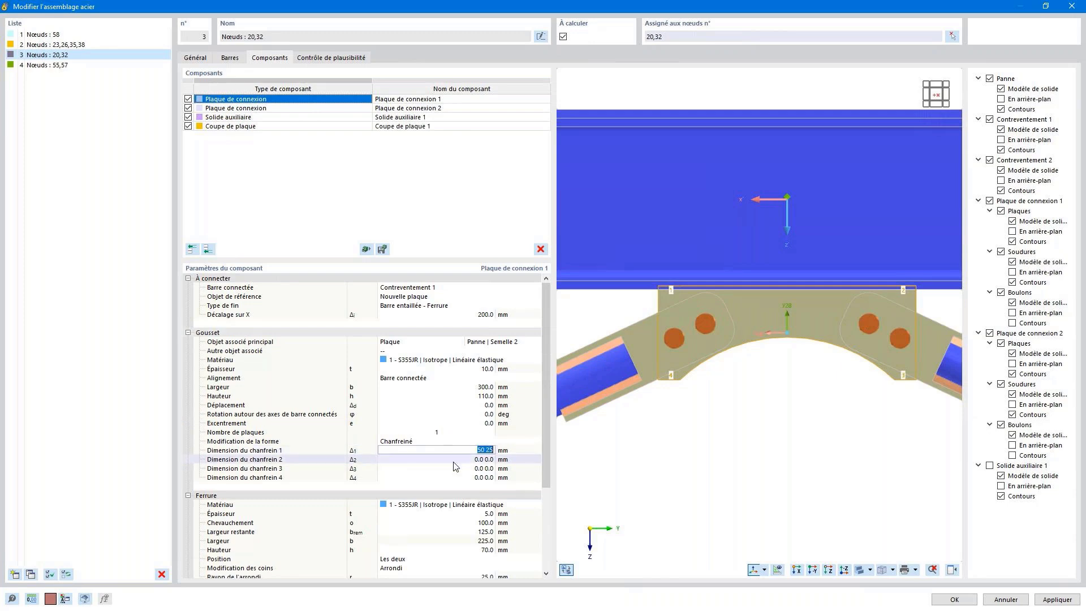
left_click(454, 461)
type("50 25")
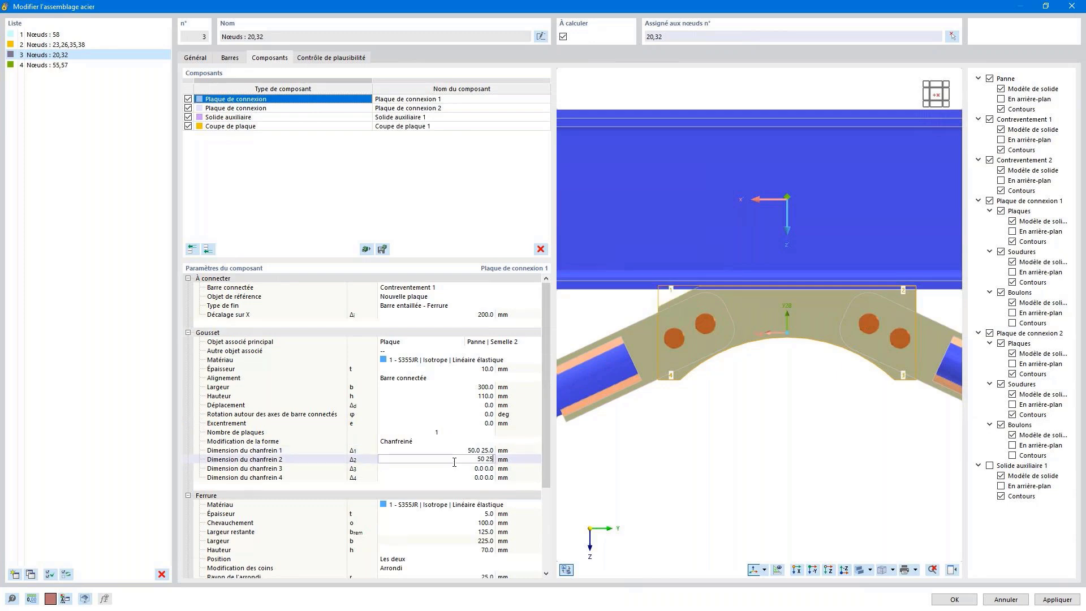
left_click(609, 470)
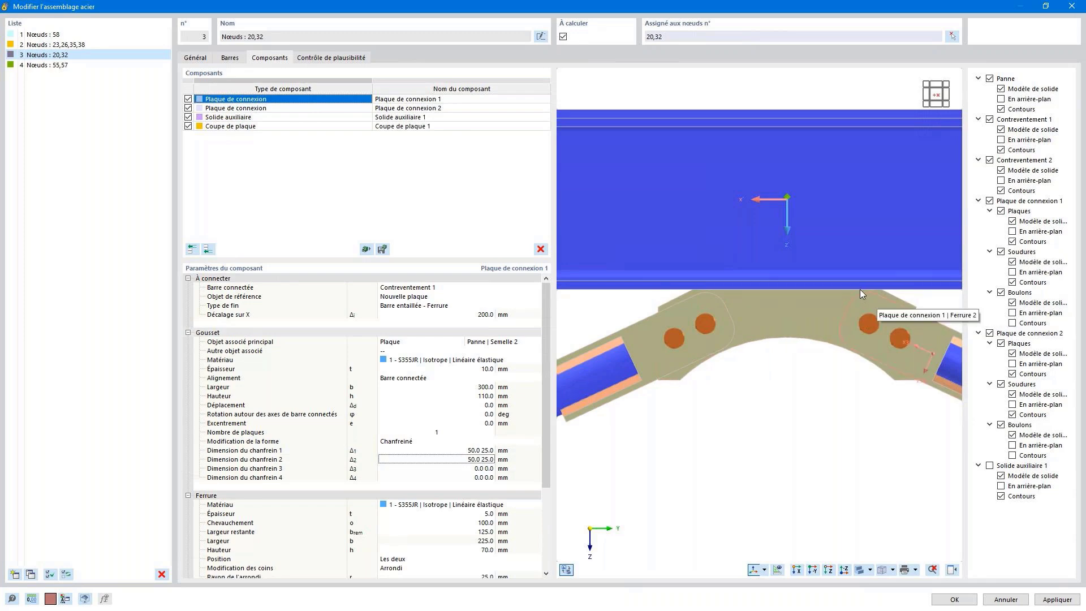
Step: Add a member editor component with the member plate Panne | Âme as the object to modify
left_click(213, 250)
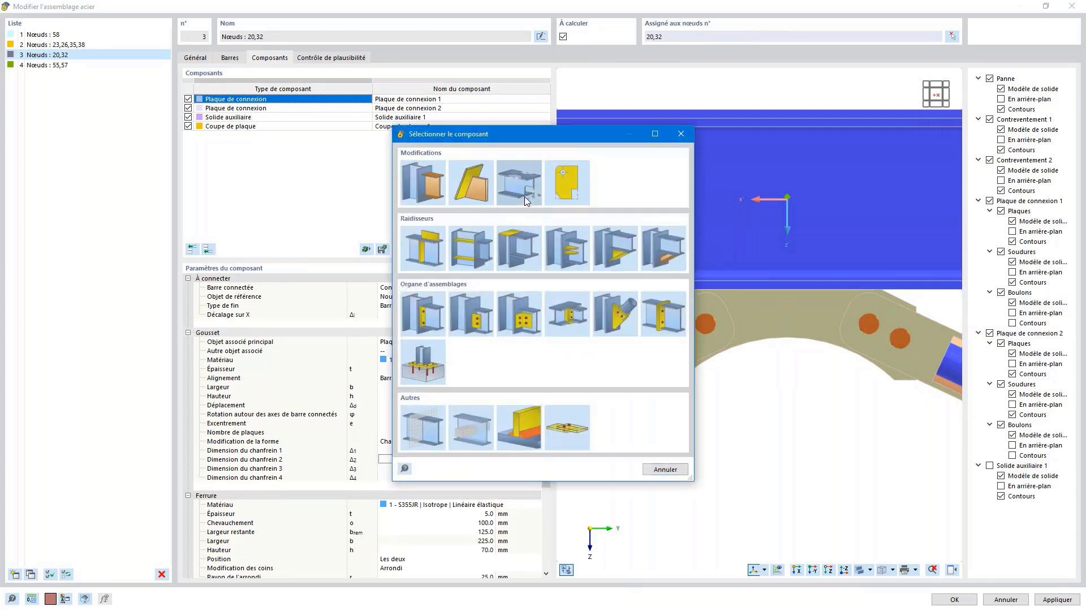
key("Escape")
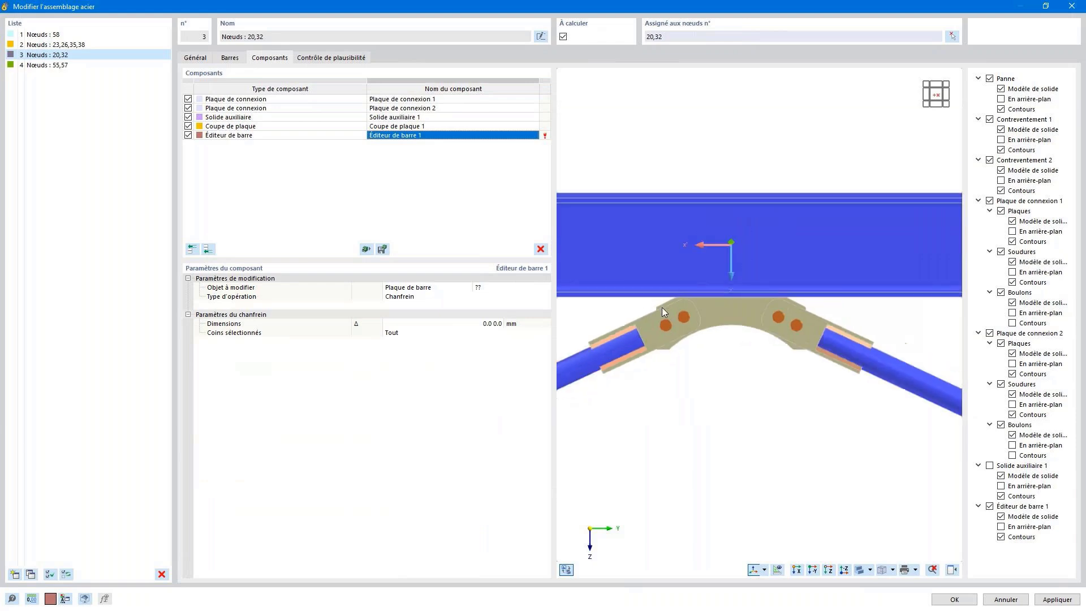
left_click(536, 289)
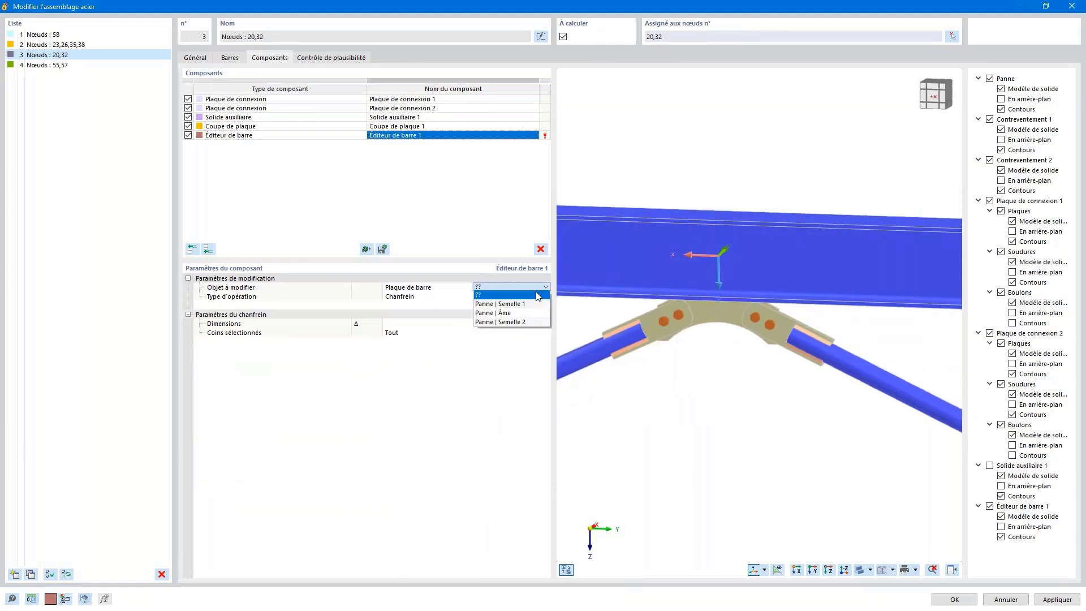
left_click(531, 309)
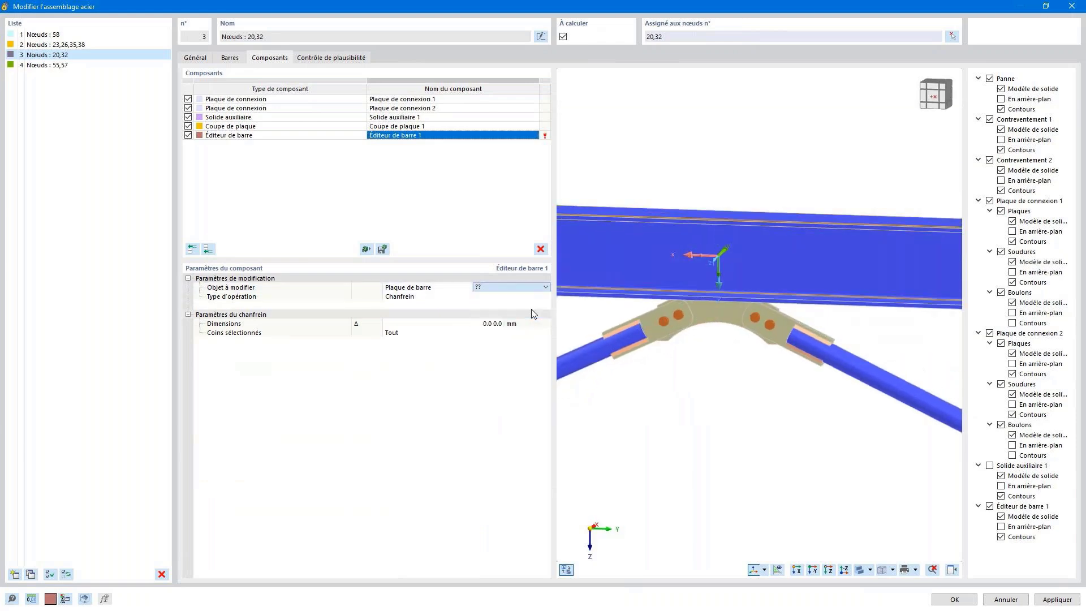
Step: Set the member editor's operation type to Ouverture and the circular web opening's first centre coordinate to 300 mm
left_click(445, 297)
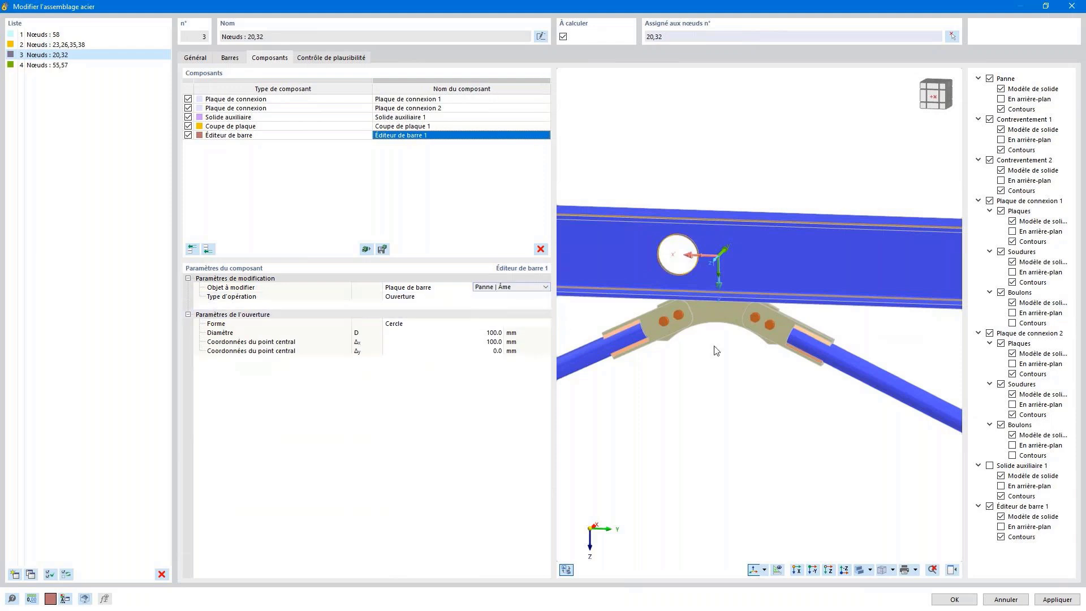
middle_click_drag(700, 354, 683, 368, "ctrl")
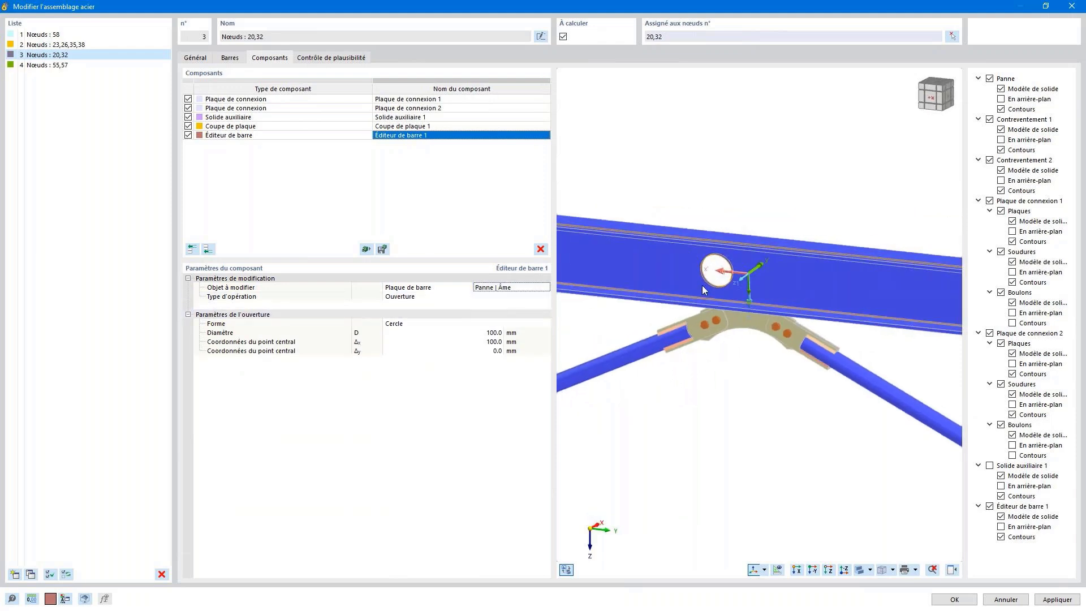
left_click(477, 342)
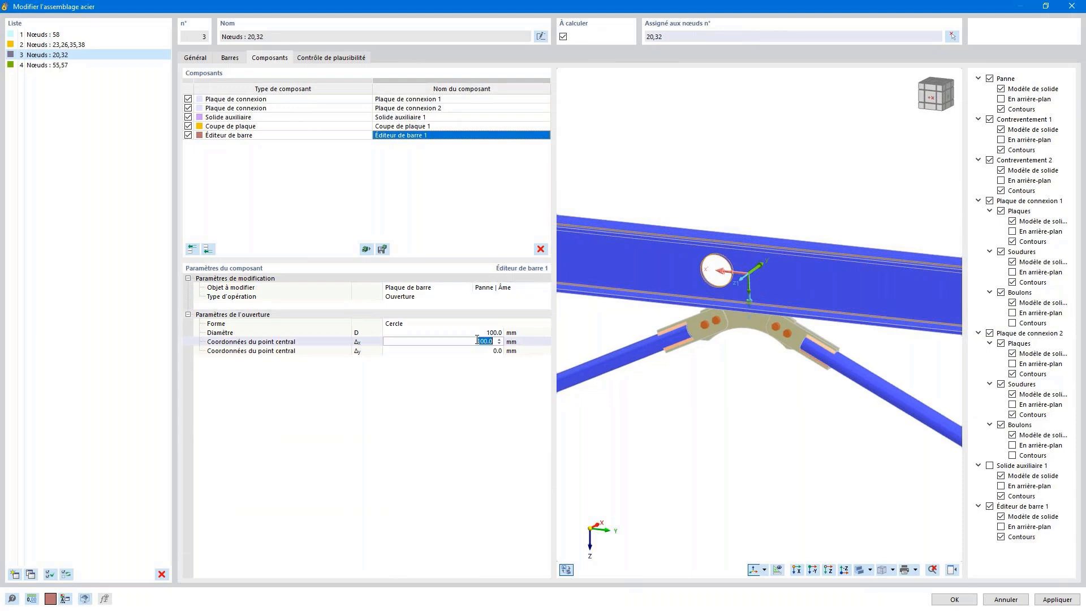
type("300")
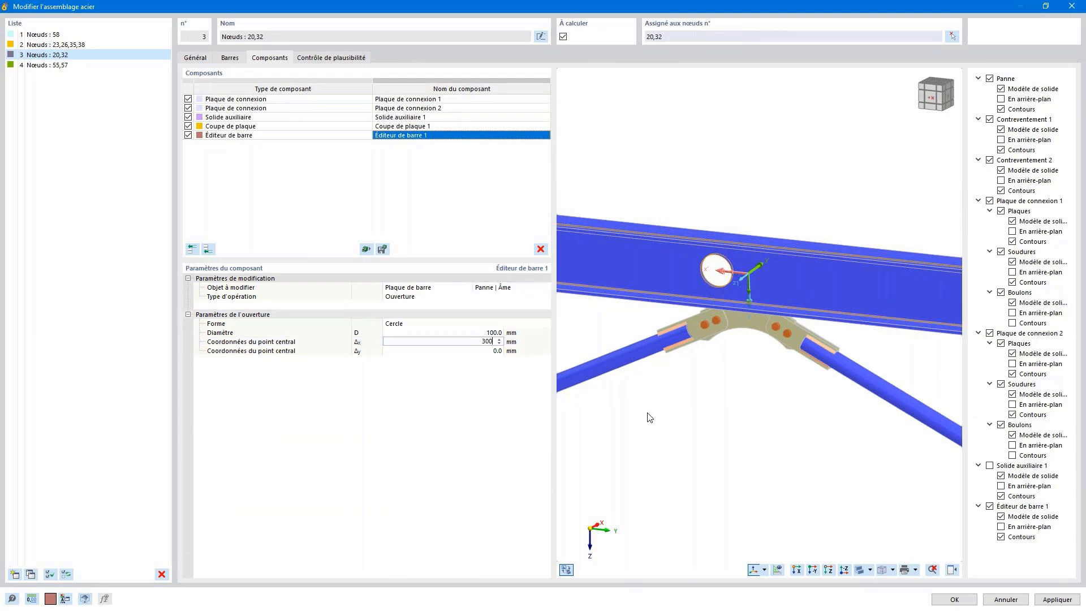
key("Return")
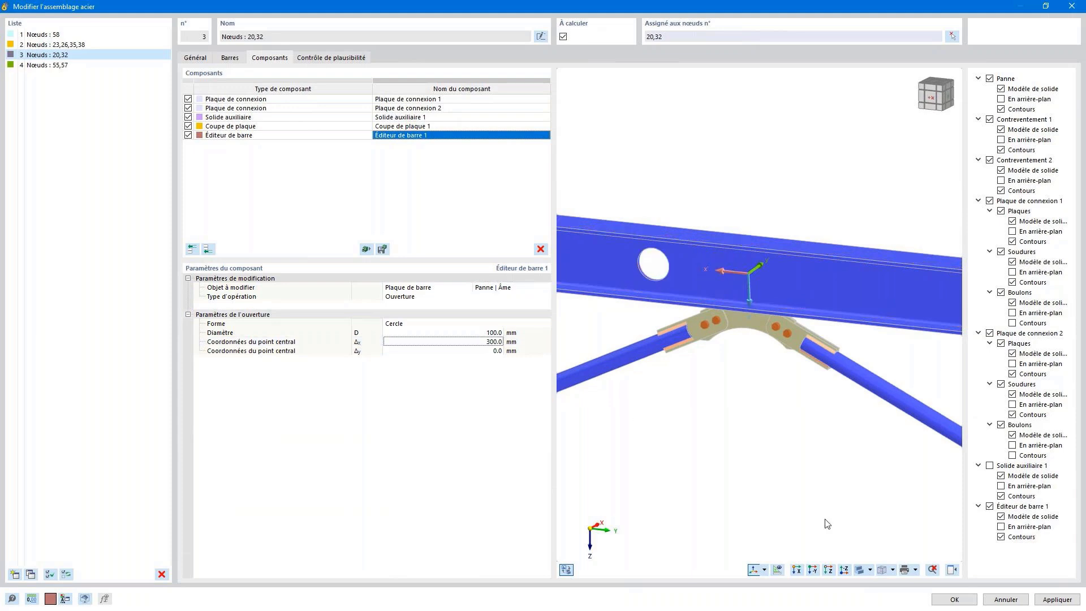
Step: Hide the axes in the joint preview and copy the component Éditeur de barre 1 below itself
left_click(764, 569)
left_click(765, 531)
left_click(259, 135)
right_click(260, 137)
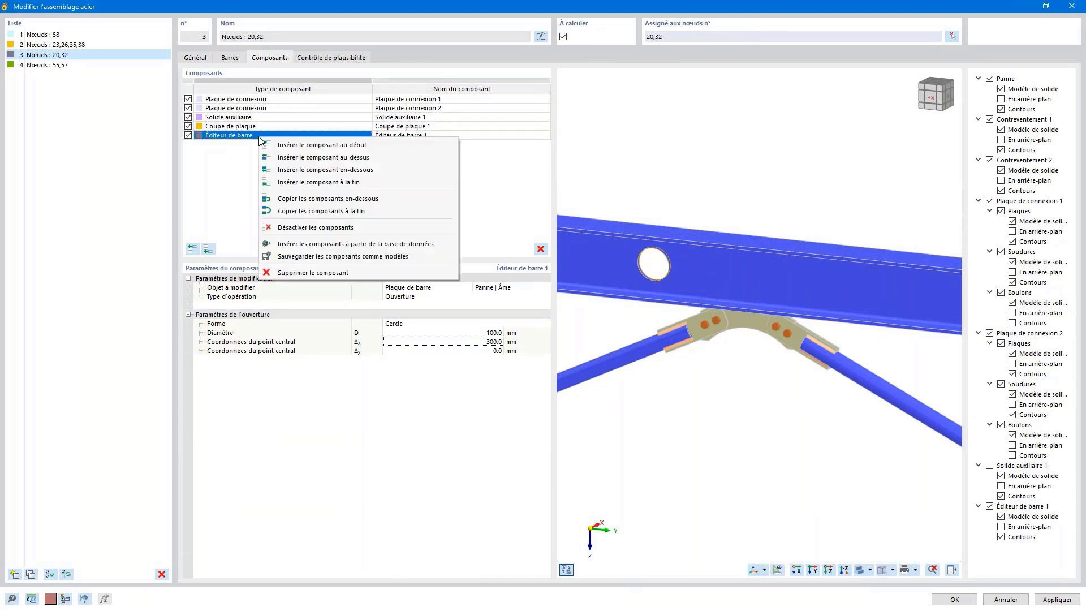
left_click(294, 200)
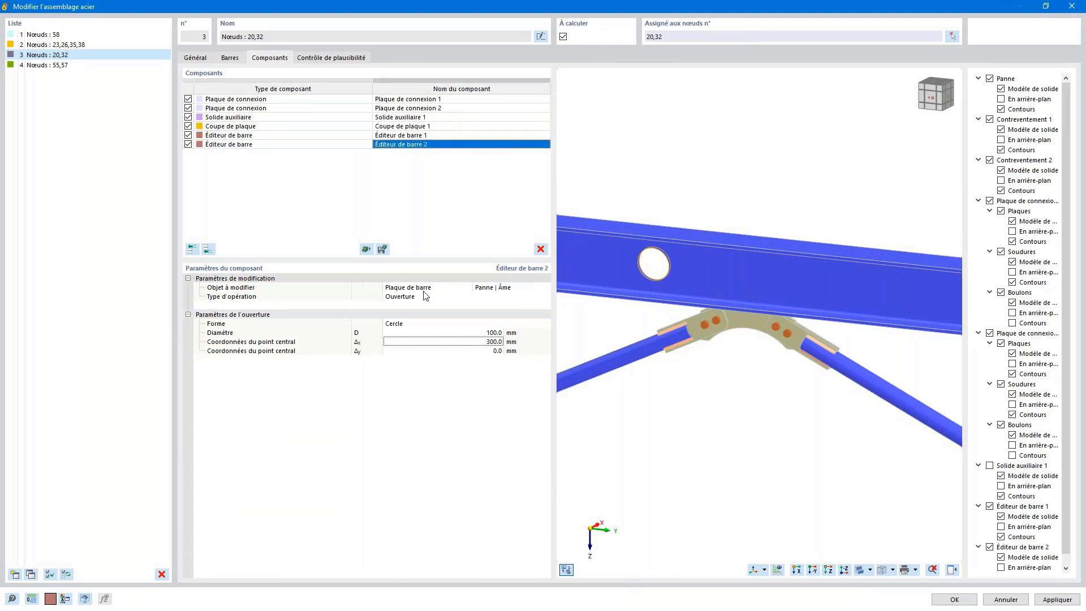
Step: Change the copied member editor's object to Panne | Semelle 2 and its operation type to Réduction du côté
left_click(489, 289)
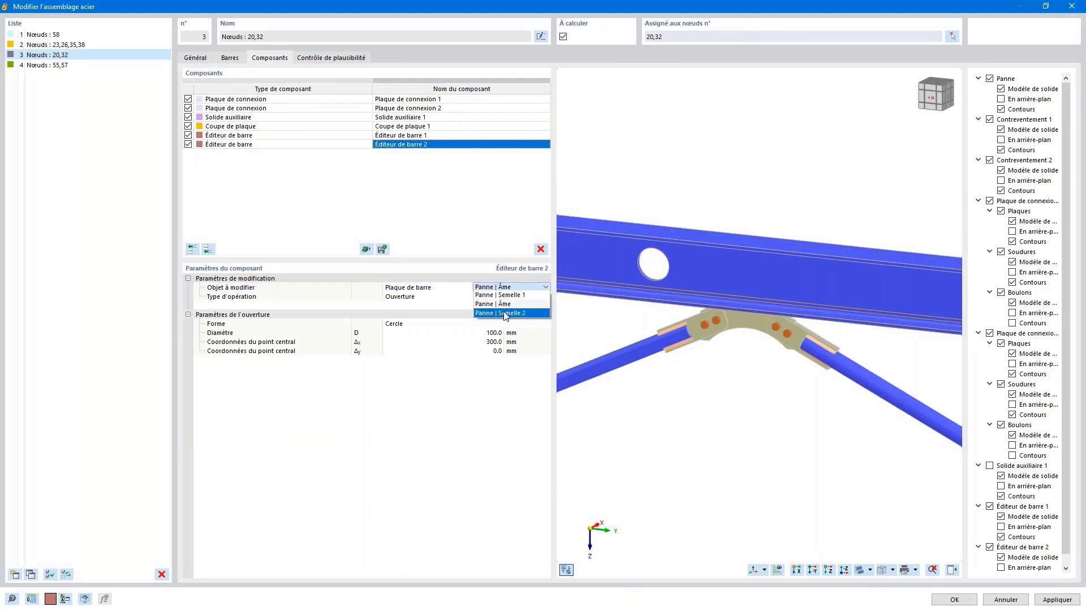
left_click(504, 304)
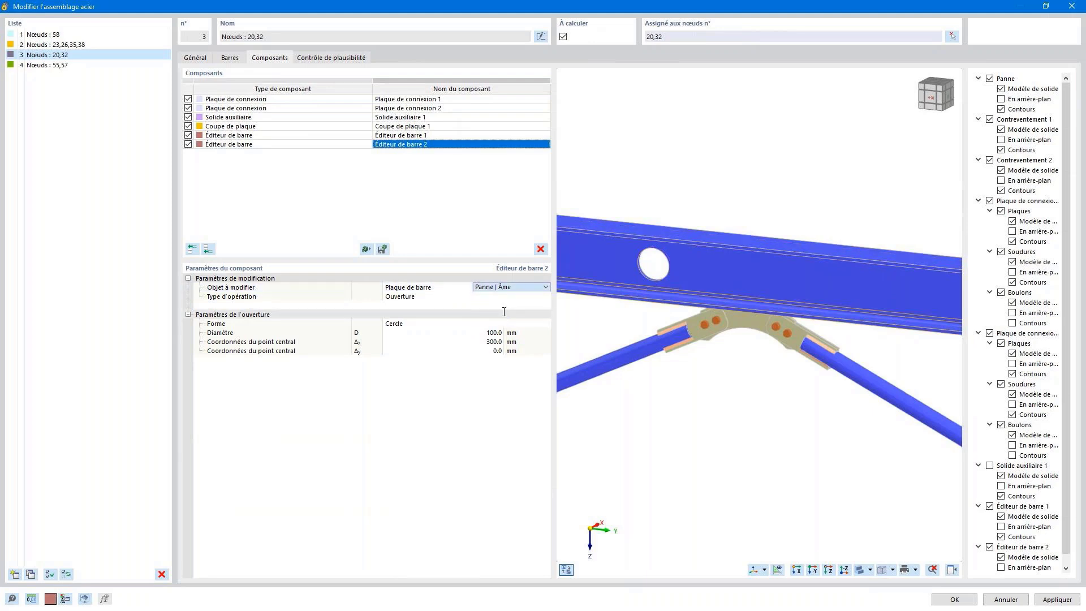
left_click(448, 296)
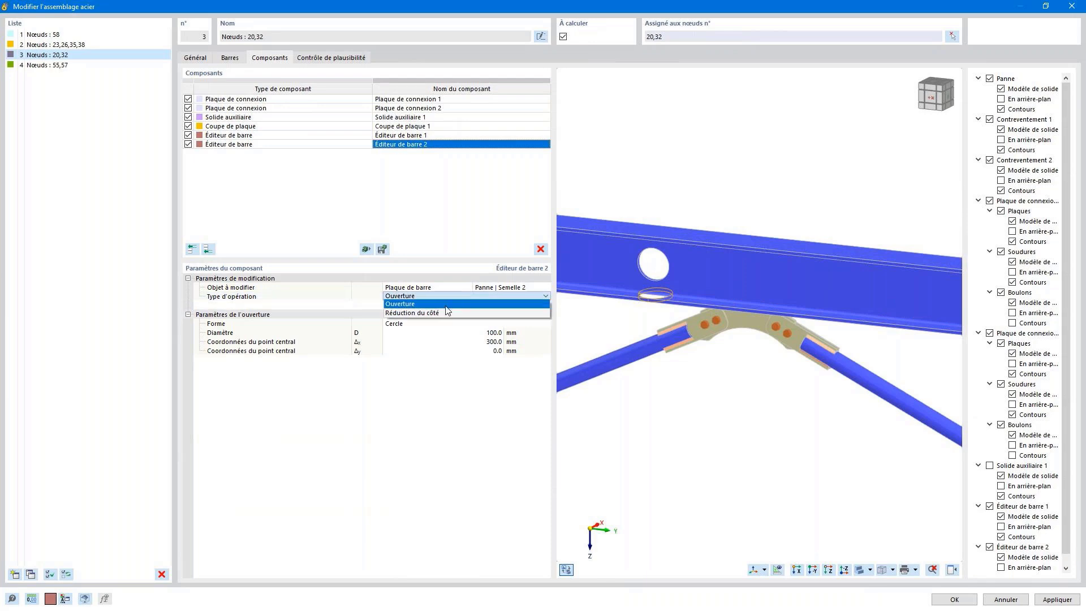
left_click(441, 312)
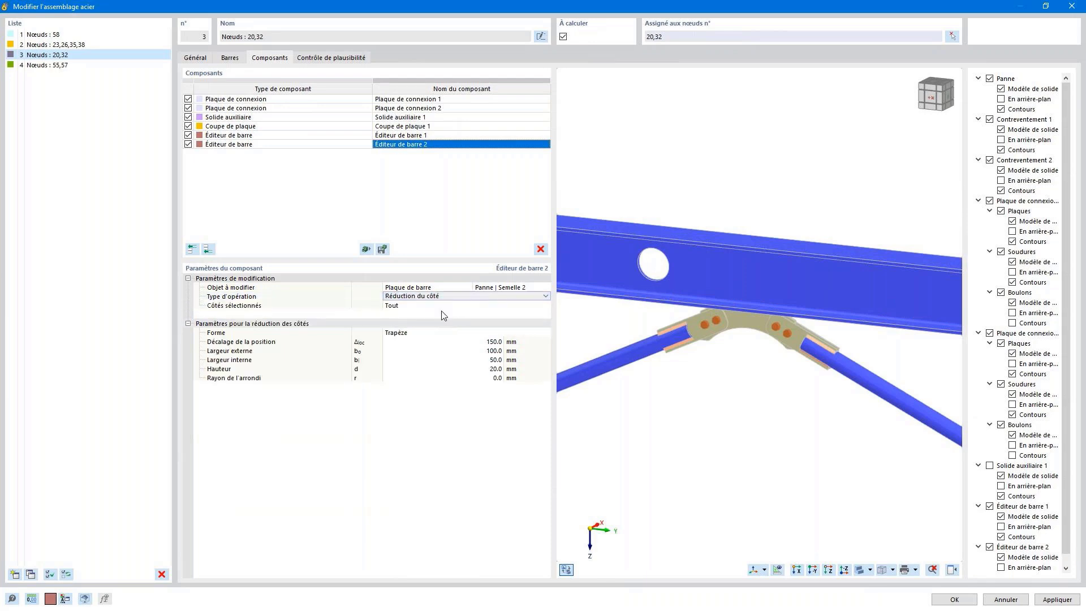
Step: Set the flange side reduction's position offset to 2300 mm and its shape to Arc
left_click(448, 341)
type("3")
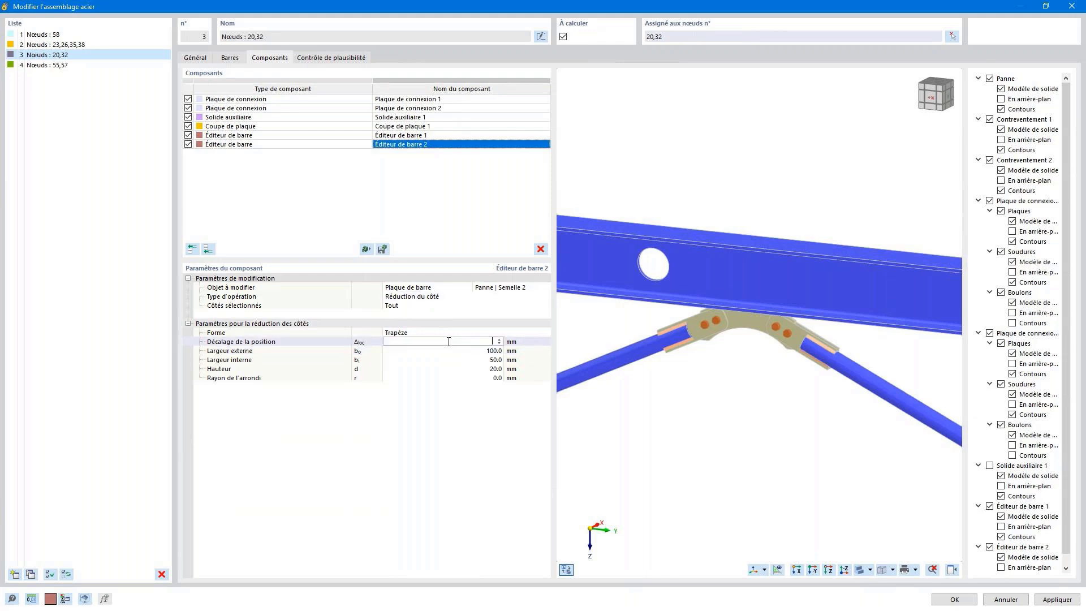
type("300")
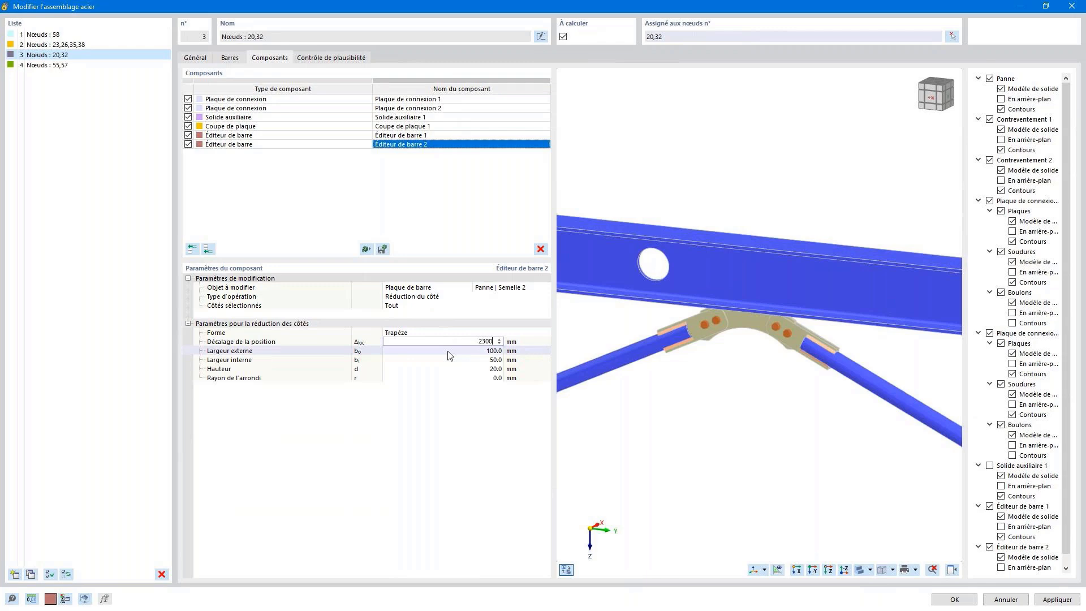
left_click(449, 352)
left_click(444, 333)
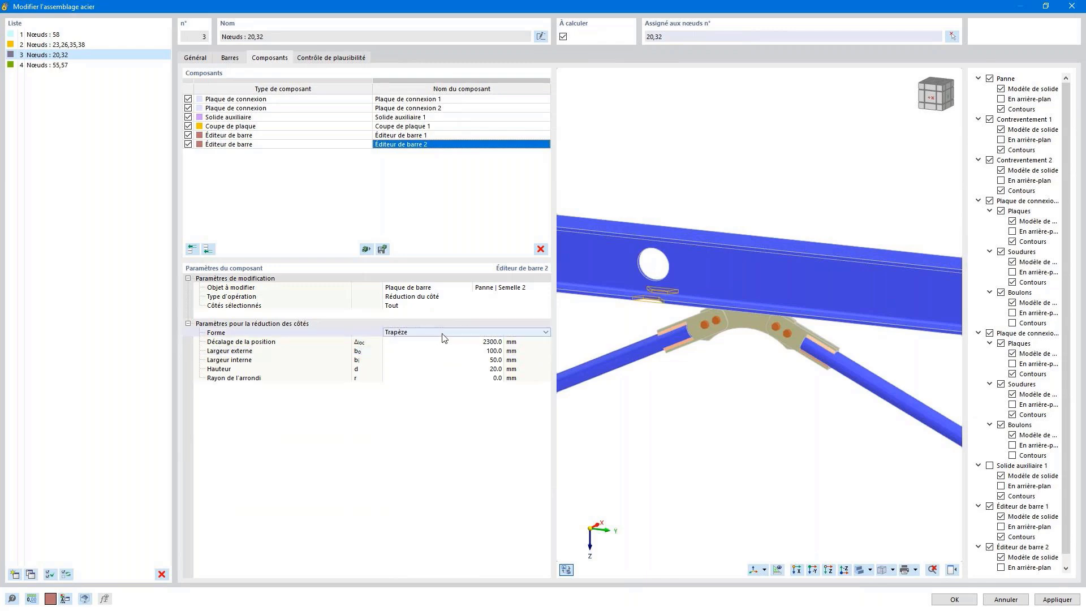
left_click(442, 333)
left_click(437, 350)
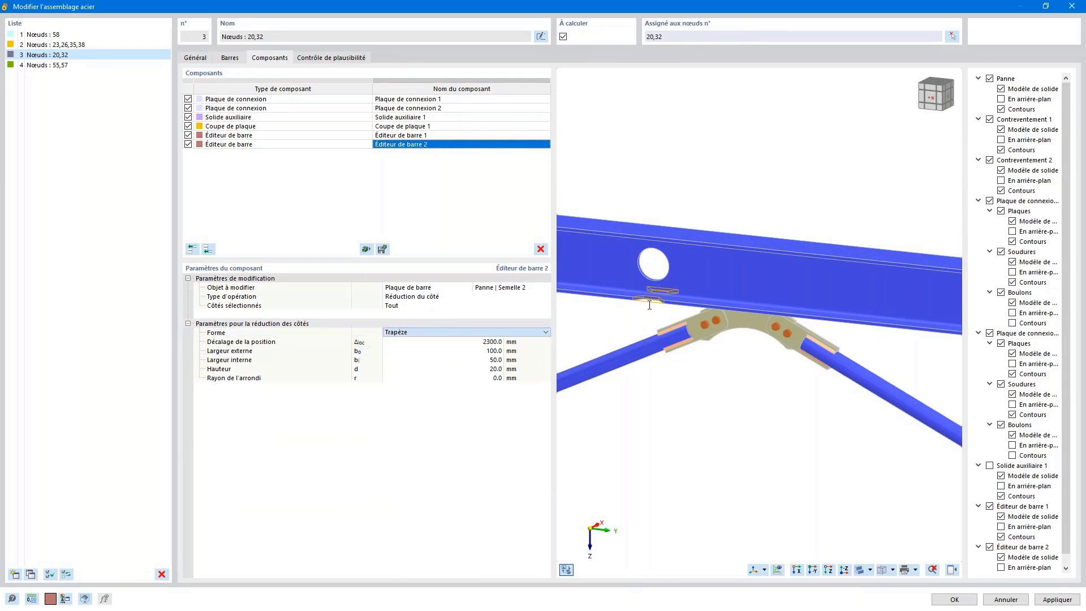
scroll(648, 308, "up", 5)
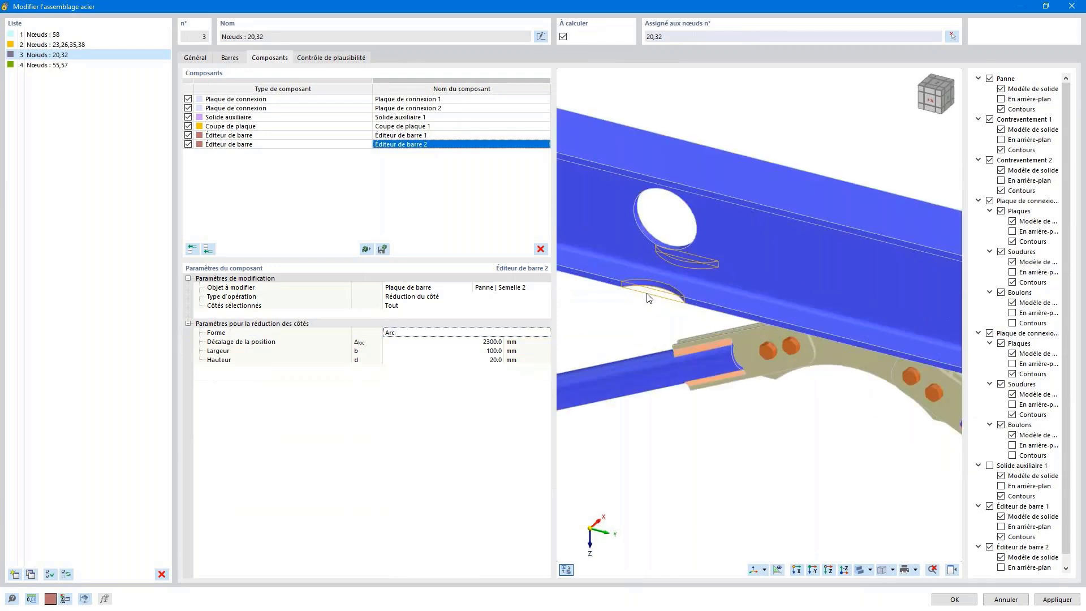
scroll(651, 314, "down", 4)
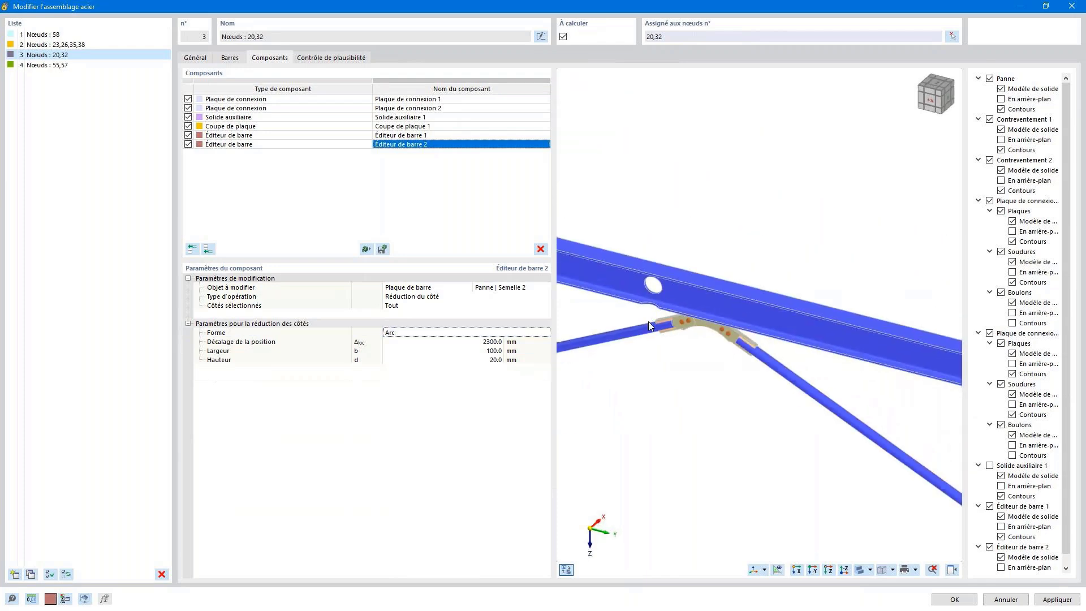
middle_click_drag(648, 321, 670, 293, "ctrl")
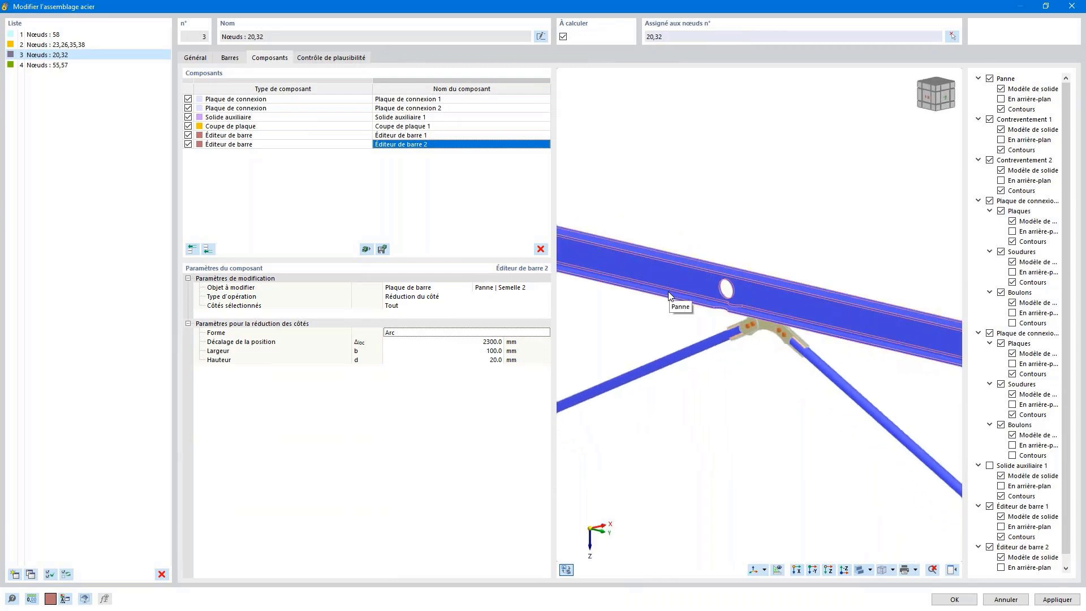
Step: Add an end plate component (Platine d'about) to the steel joint at nodes 55,57
left_click(93, 66)
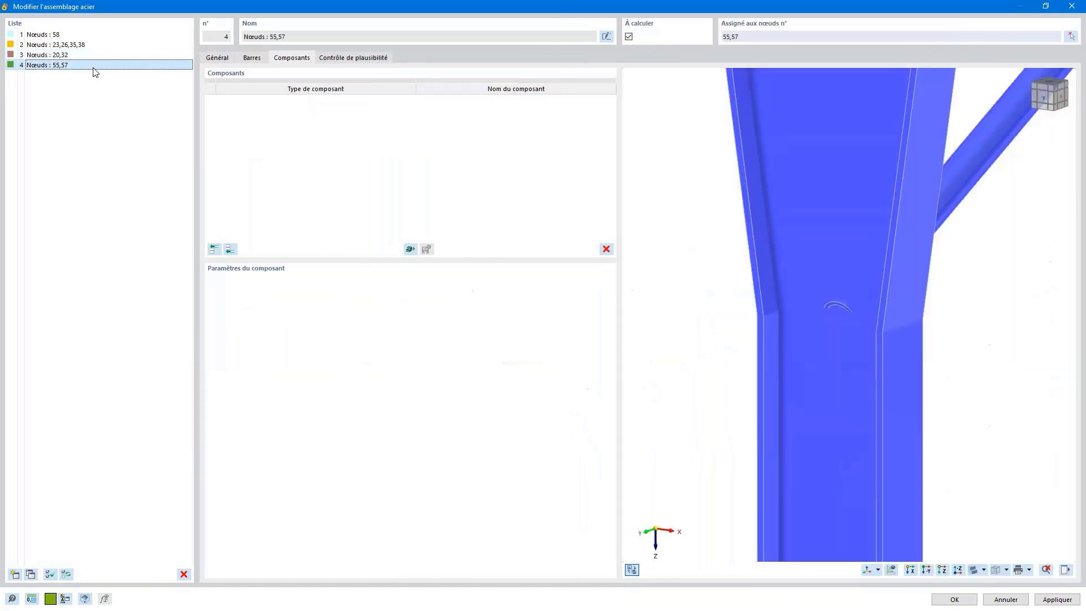
scroll(759, 284, "down", 5)
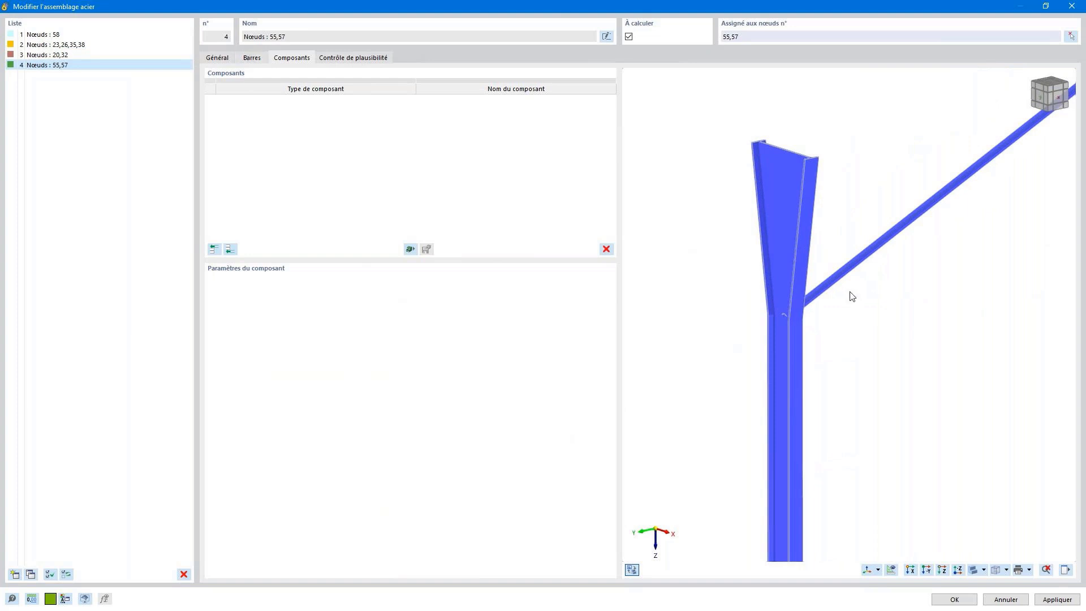
scroll(772, 273, "down", 3)
middle_click_drag(770, 269, 857, 301, "ctrl")
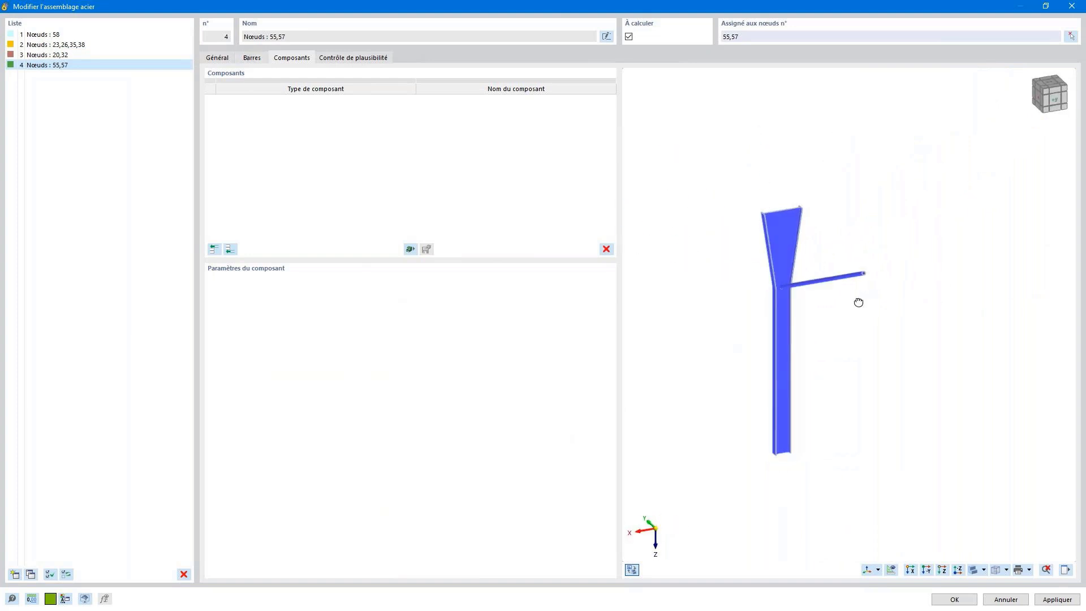
scroll(782, 290, "up", 5)
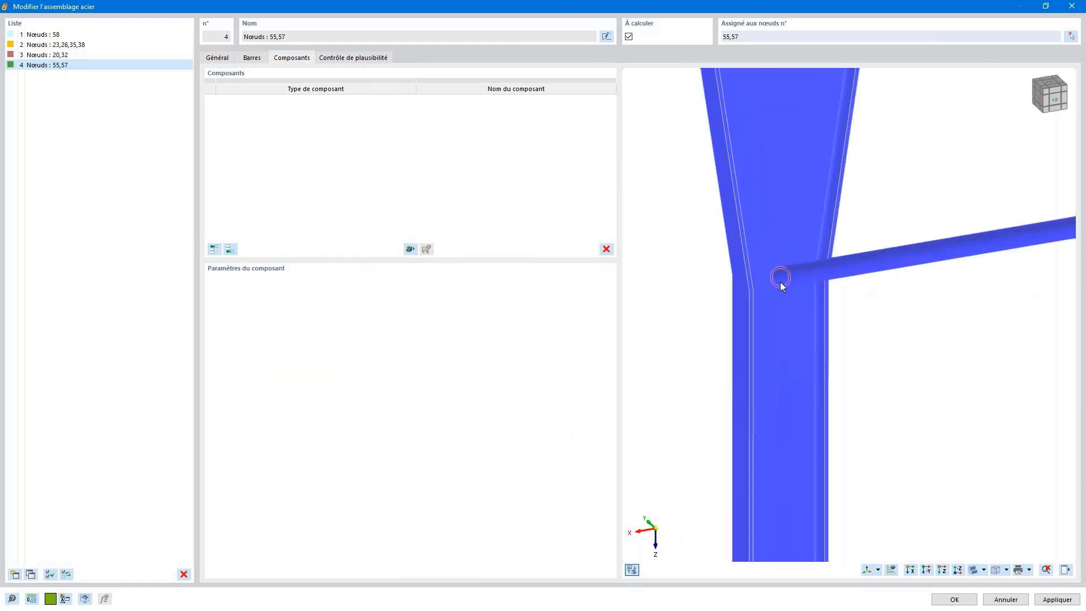
middle_click_drag(786, 289, 789, 295)
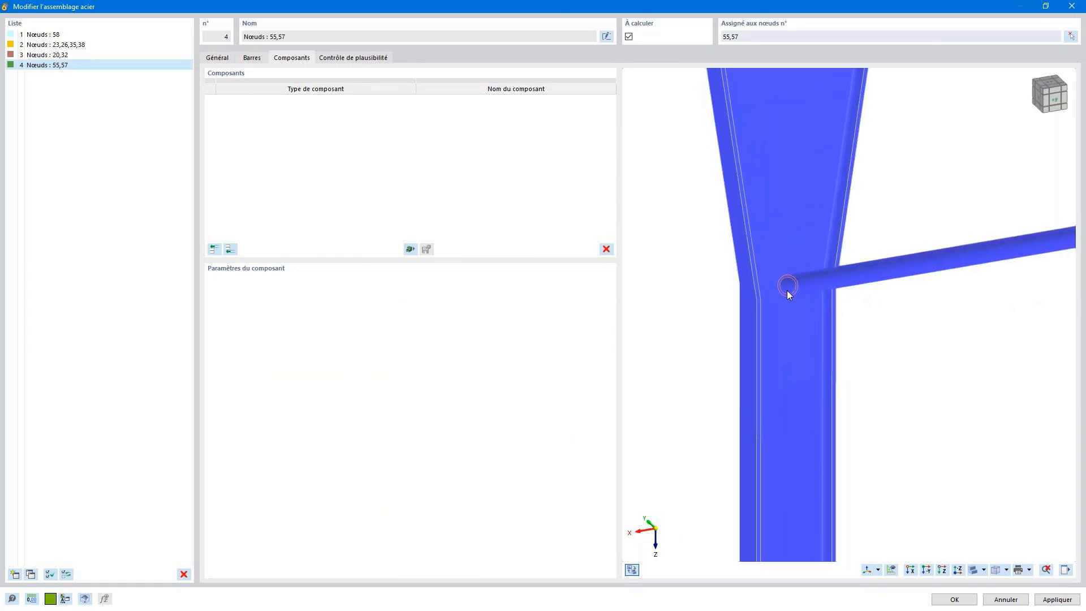
left_click(229, 250)
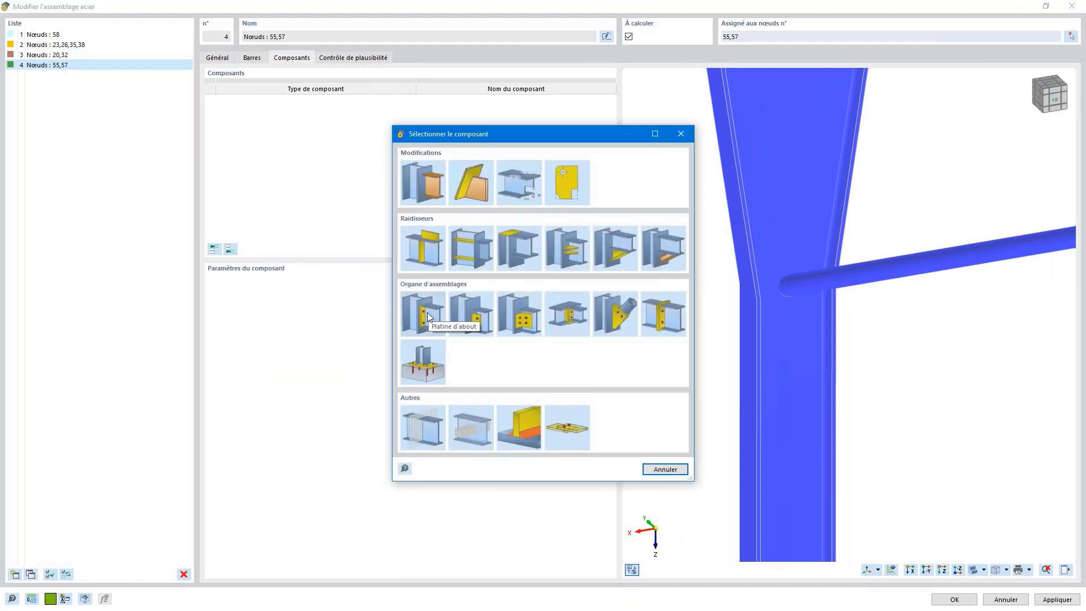
left_click(426, 312)
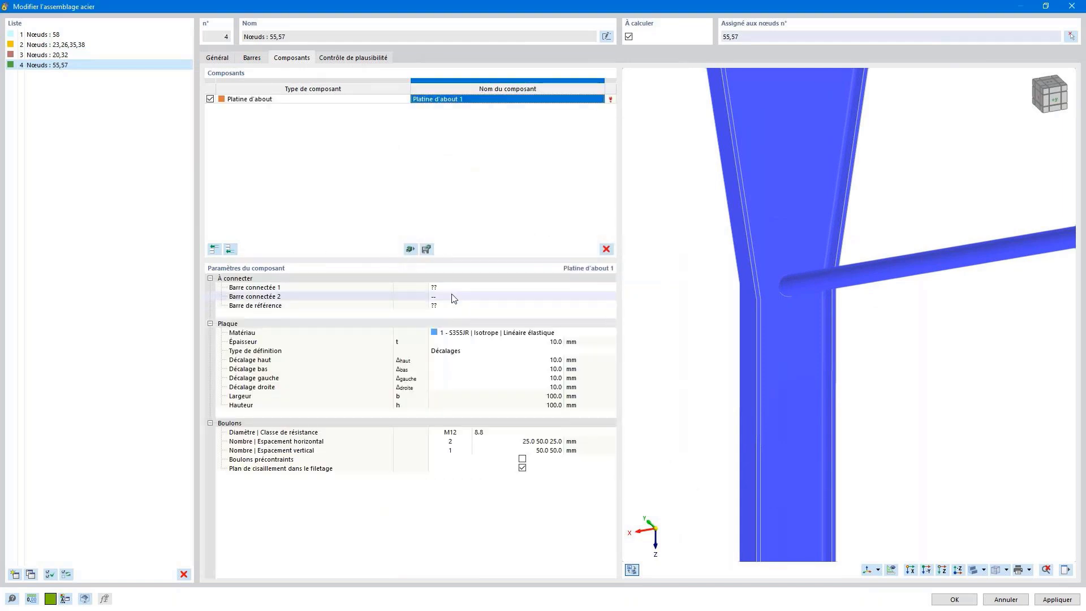
Step: Set the end plate's connected member 1 to Contreventement and its reference member to Poteau
left_click(466, 288)
left_click(458, 305)
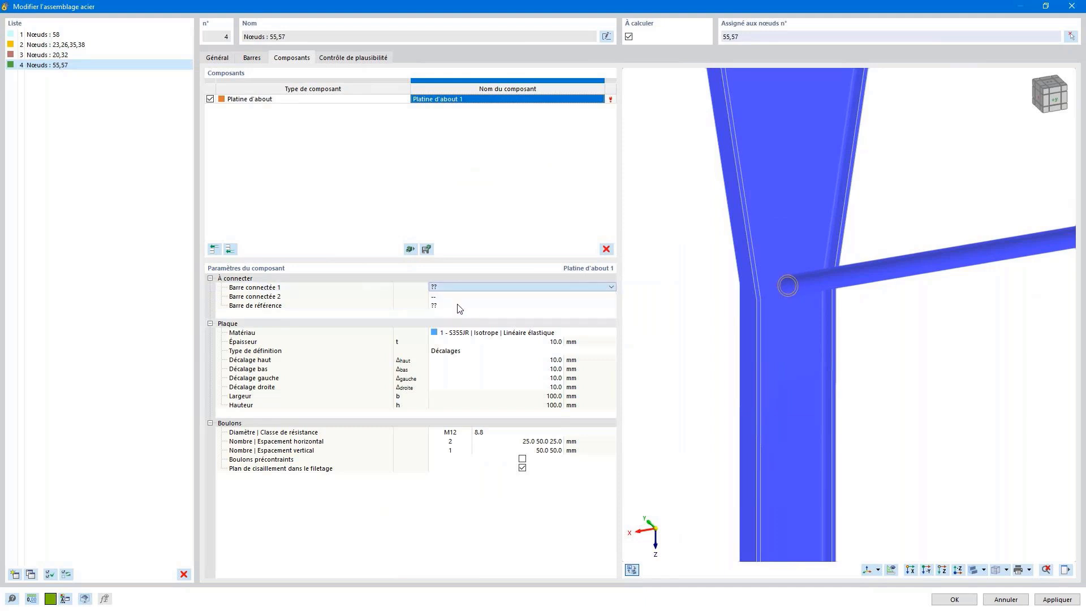
left_click(474, 306)
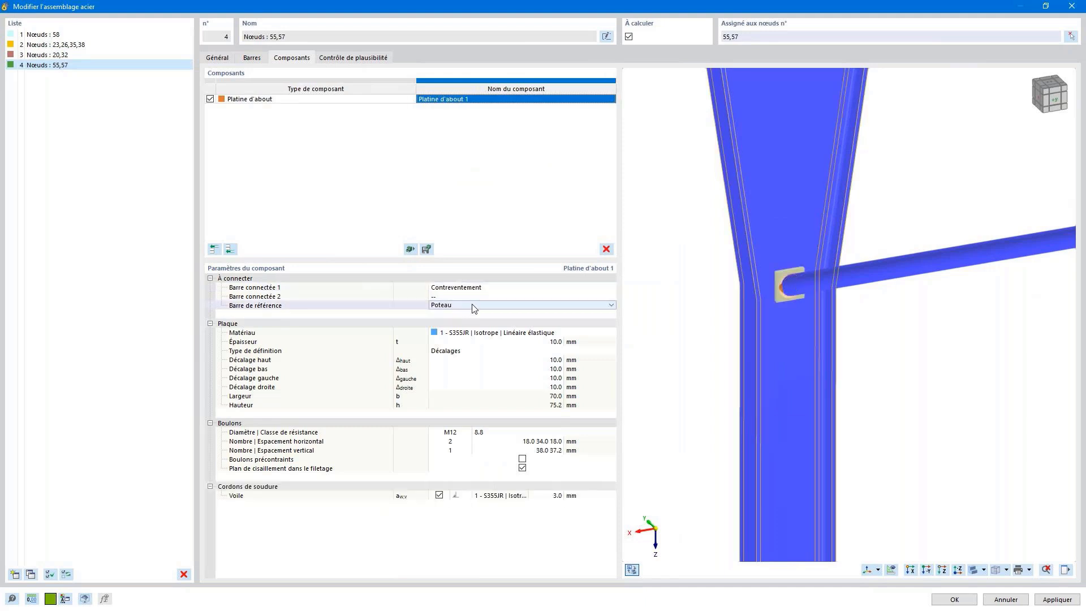
Step: Open the end plate's thickness for editing
left_click(485, 342)
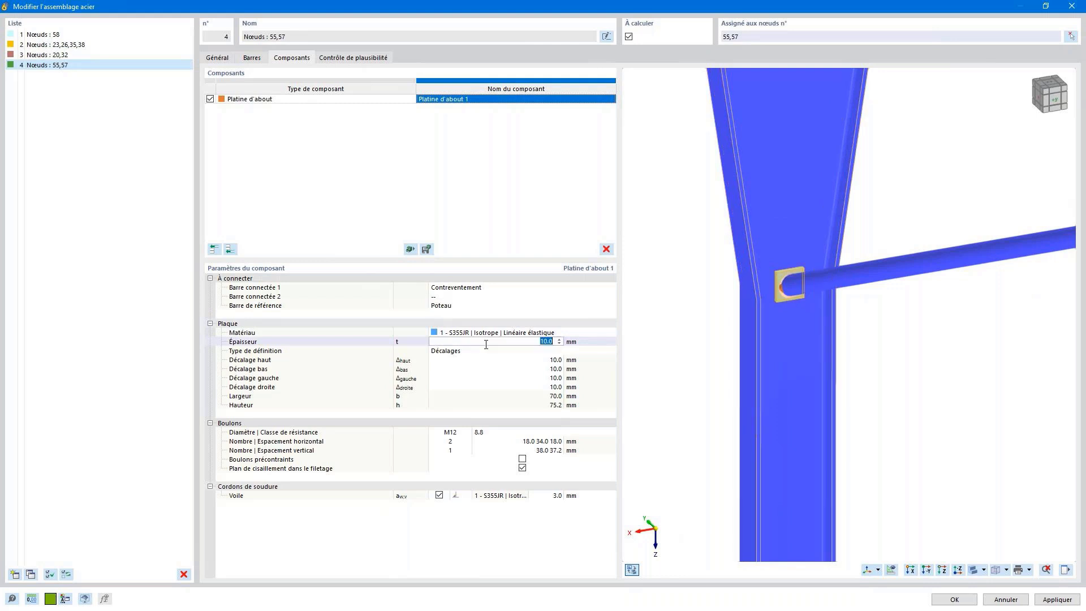
Step: Set the end plate's thickness to 5 mm and its definition type to Dimensions et position
type("5")
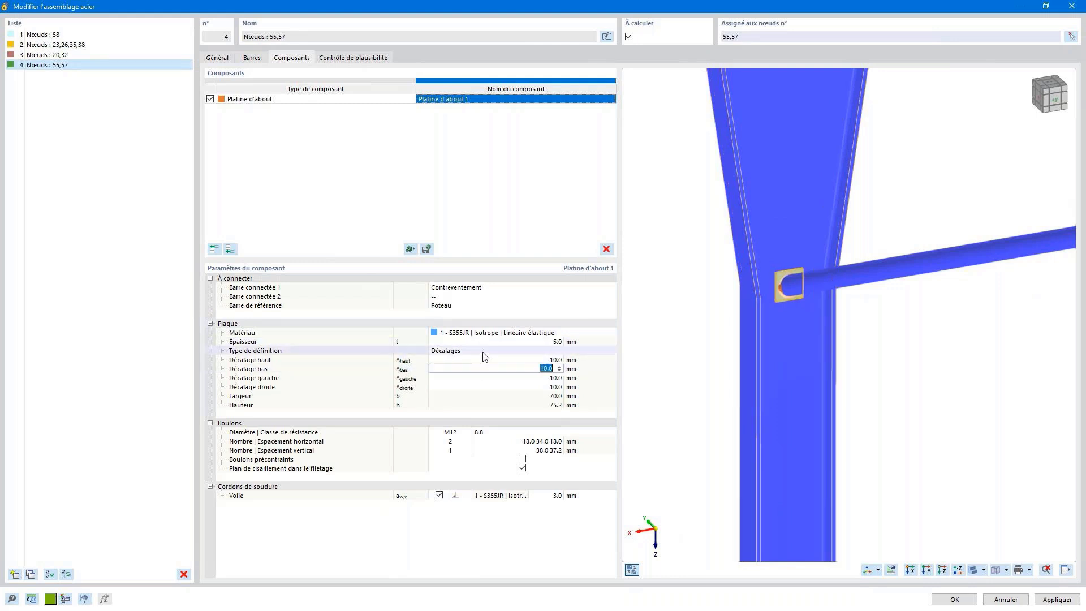
left_click(485, 355)
left_click(486, 351)
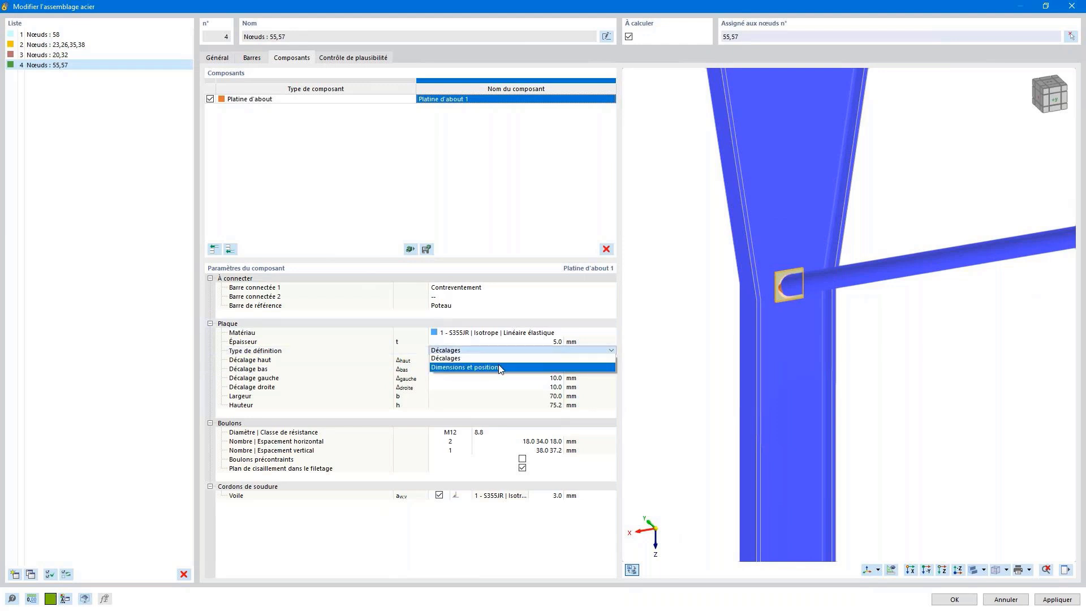
left_click(499, 368)
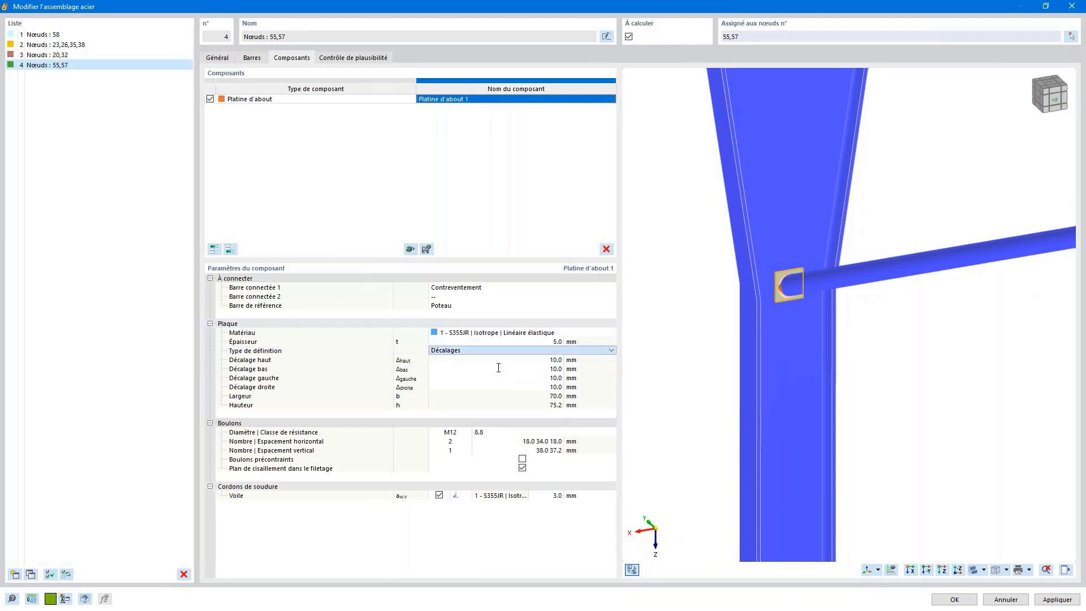
Step: Set the end plate's width and height to 150 mm and its vertical offset to 50 mm
left_click(499, 358)
left_click(500, 359)
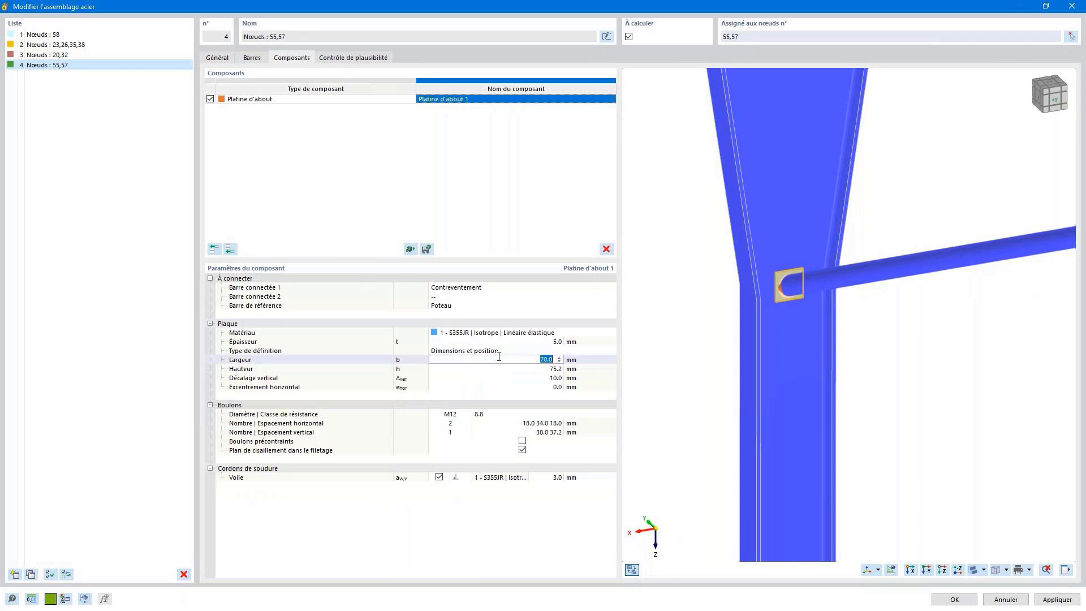
type("150")
left_click(506, 368)
type("15")
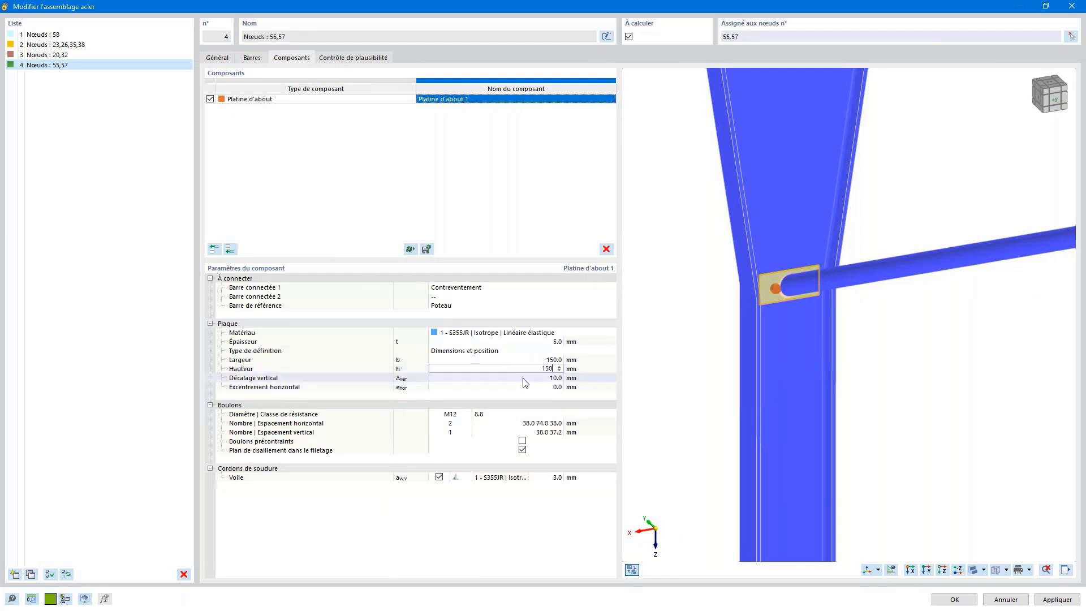
left_click(524, 378)
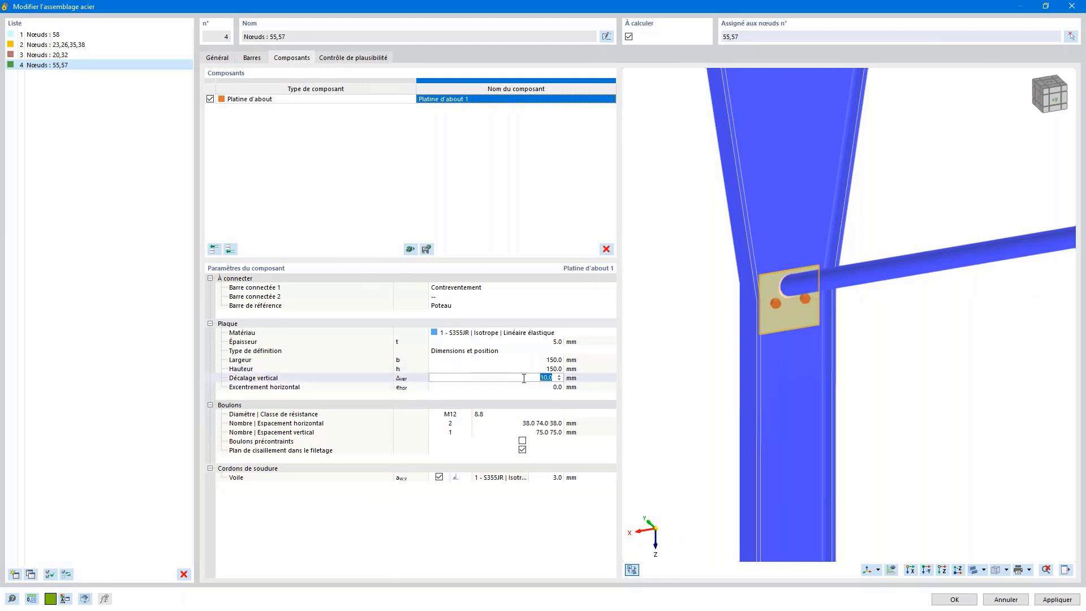
type("50")
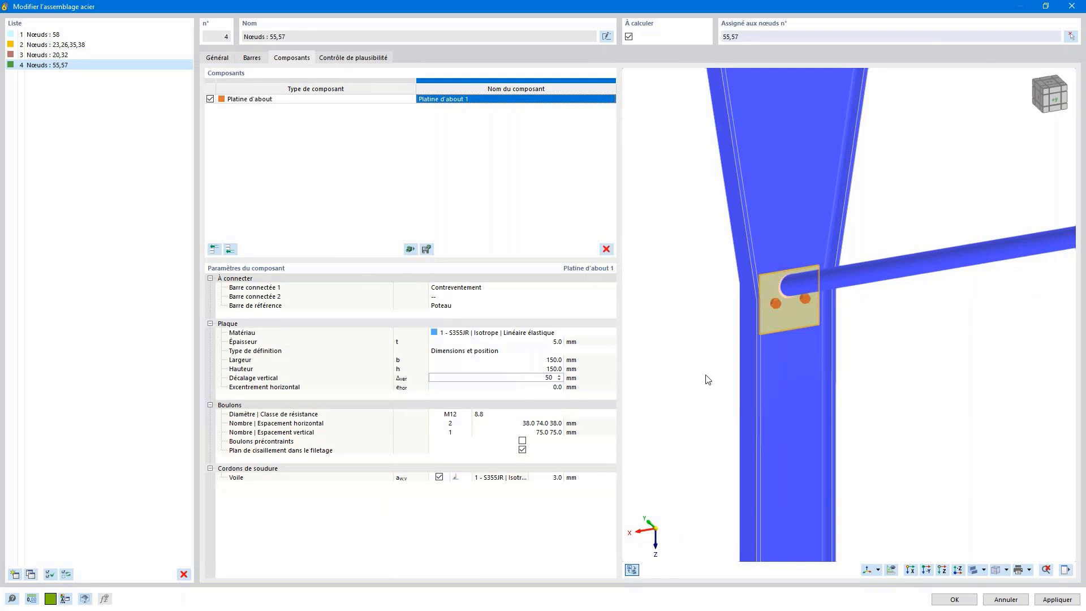
key("Return")
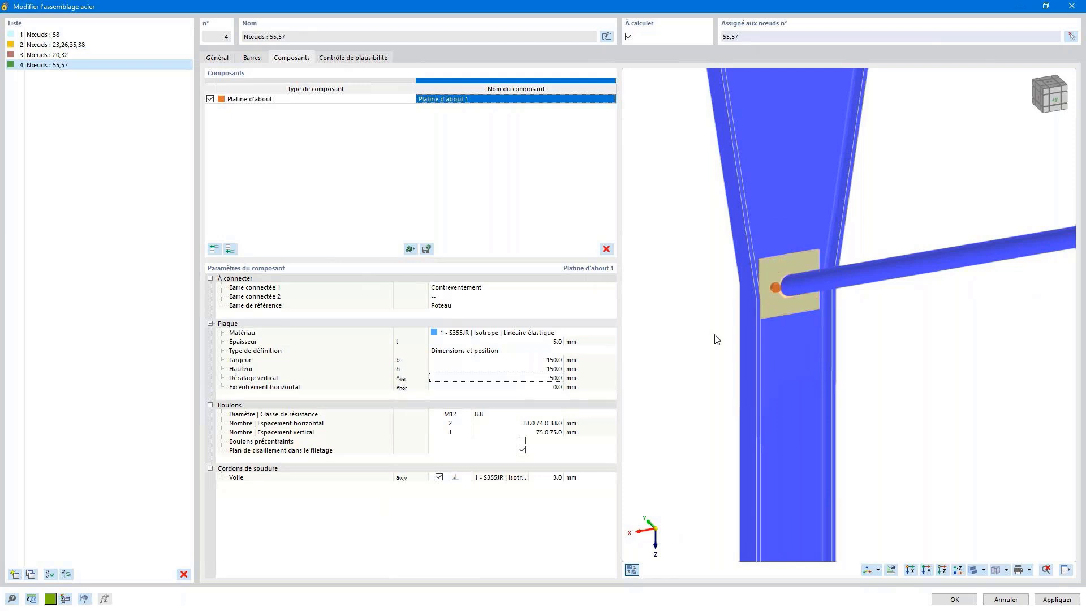
Step: Remove the end plate's own bolts by setting the vertical bolt count to 0
middle_click_drag(706, 319, 617, 313, "ctrl")
scroll(792, 298, "up", 4)
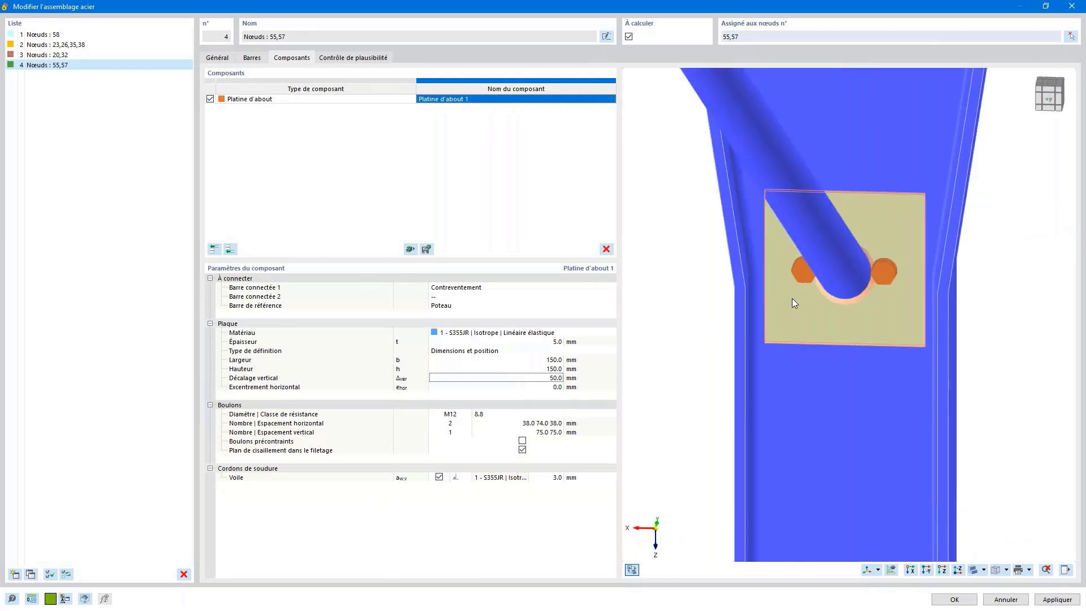
left_click(469, 436)
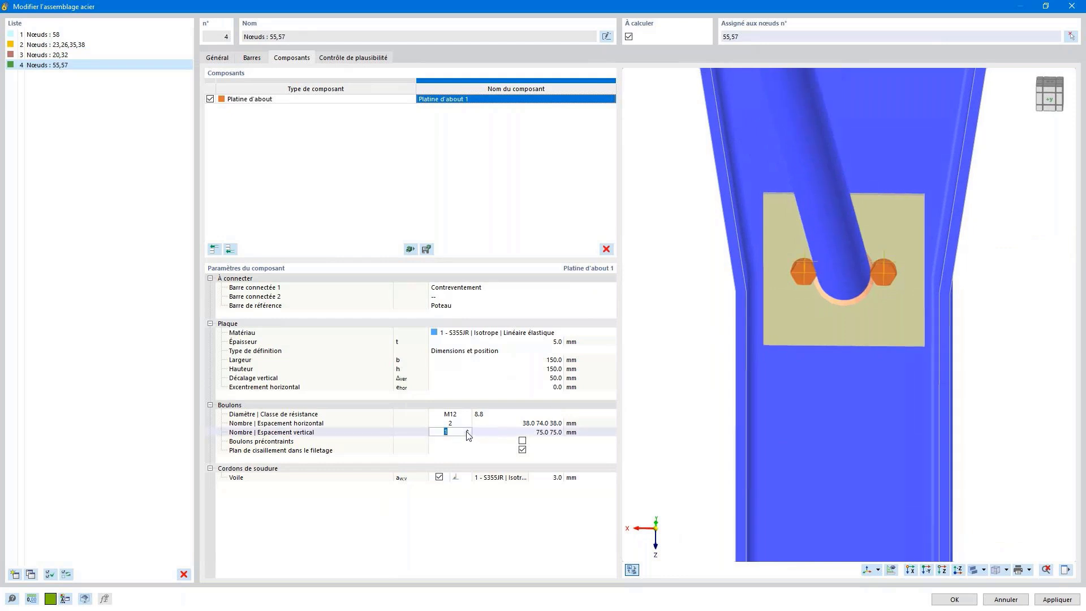
left_click(468, 436)
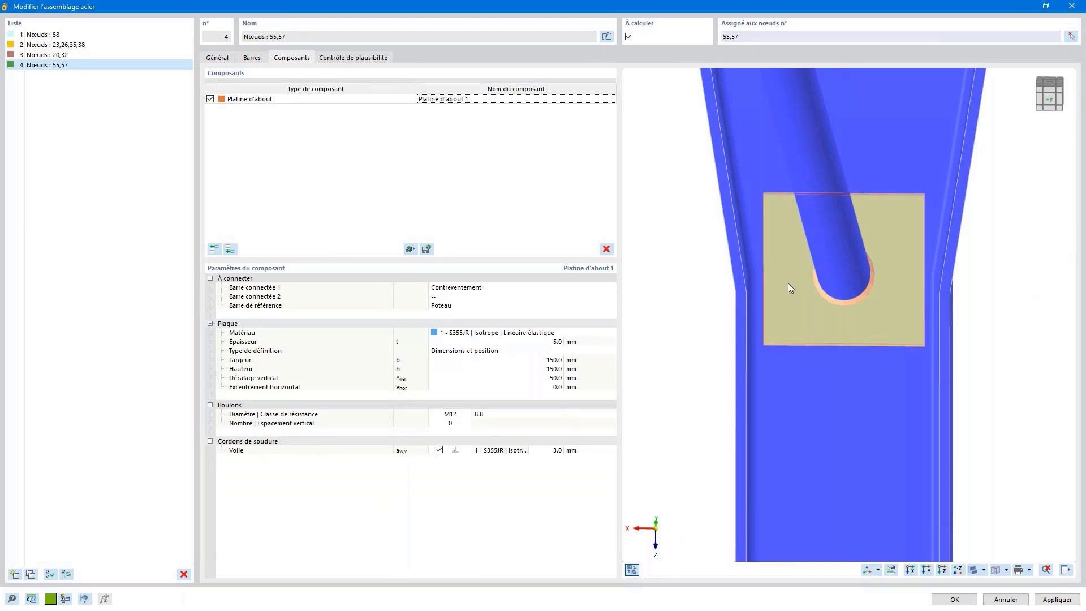
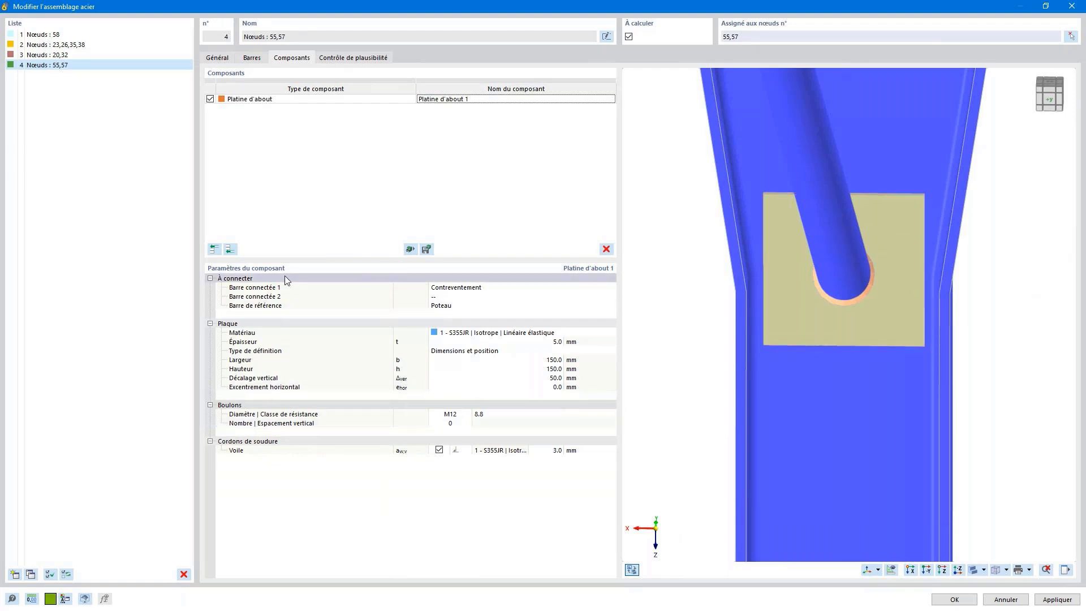
Step: Add a Connecteurs component to the assembly and set its bolt layout shape to Polaire
left_click(230, 249)
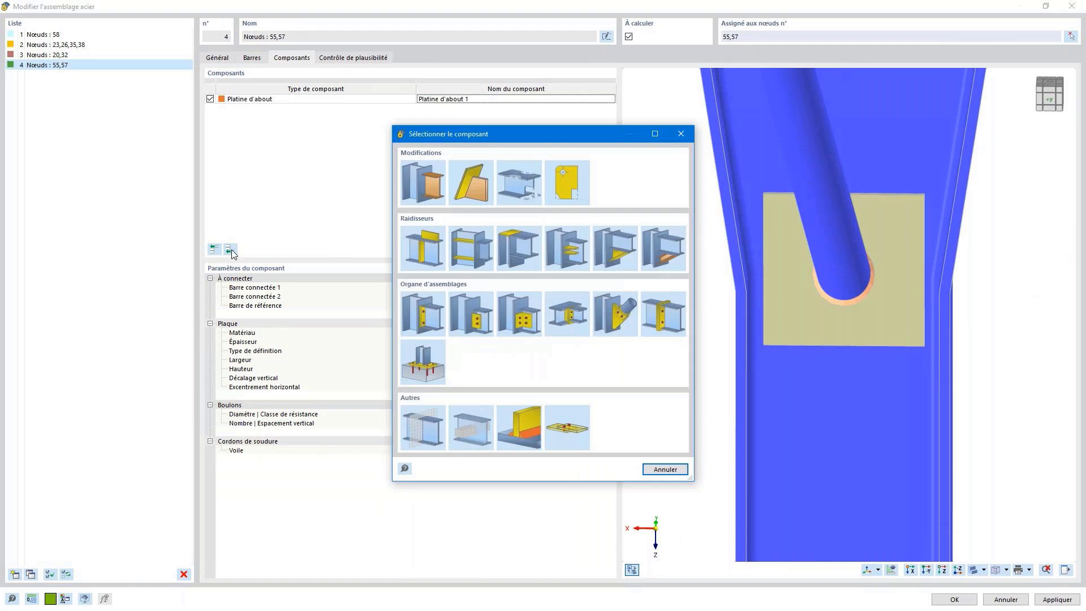
left_click(556, 423)
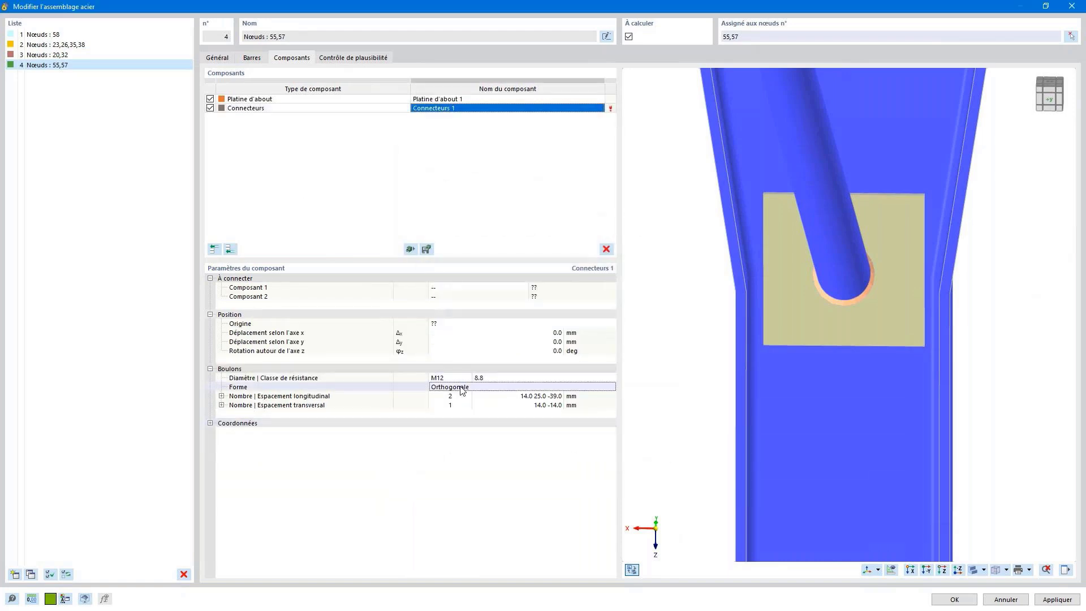
left_click(462, 389)
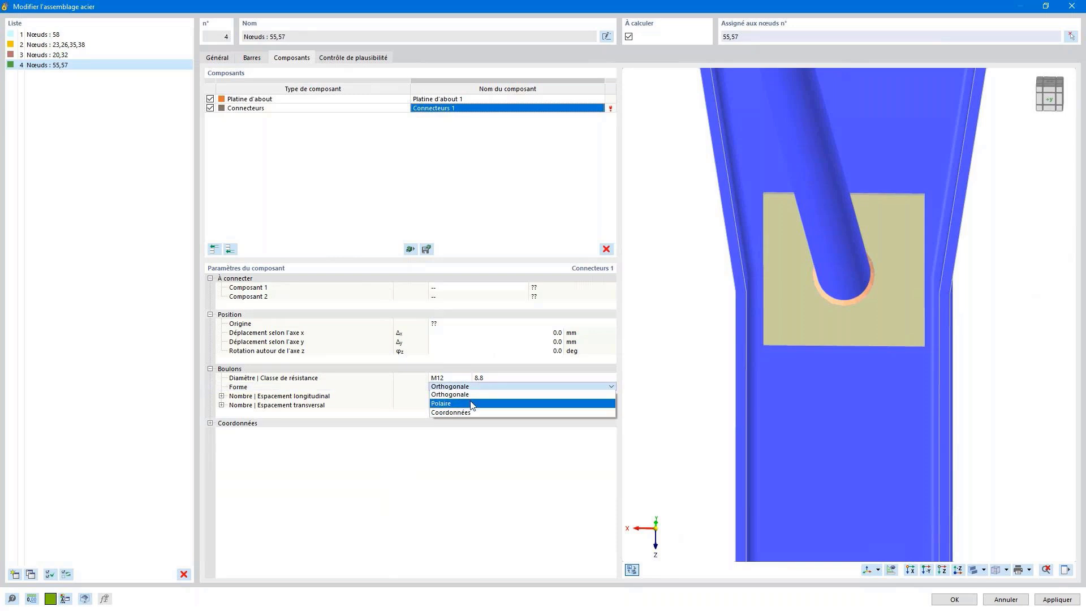
left_click(472, 403)
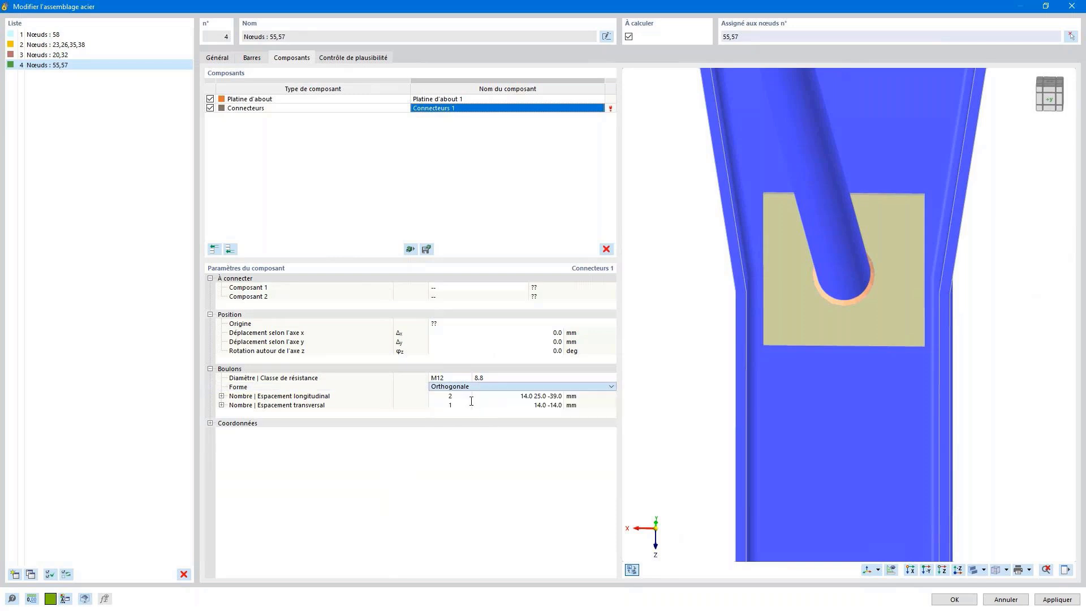
Step: Set the connectors' first component to type Plaque and assign it Platine d'about 1 | Plaque 1
left_click(478, 288)
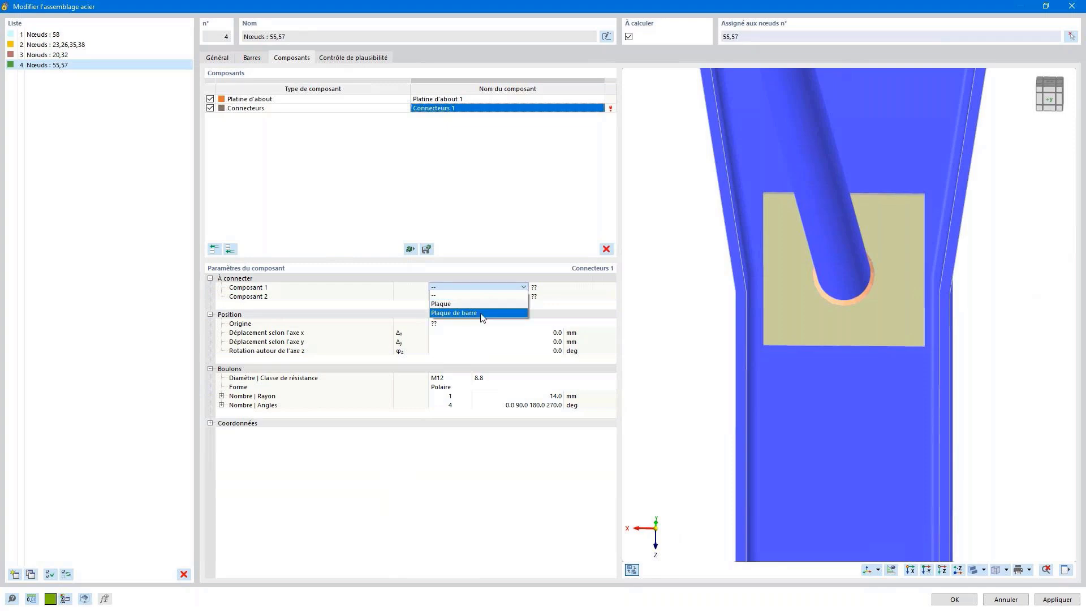
left_click(481, 312)
left_click(491, 287)
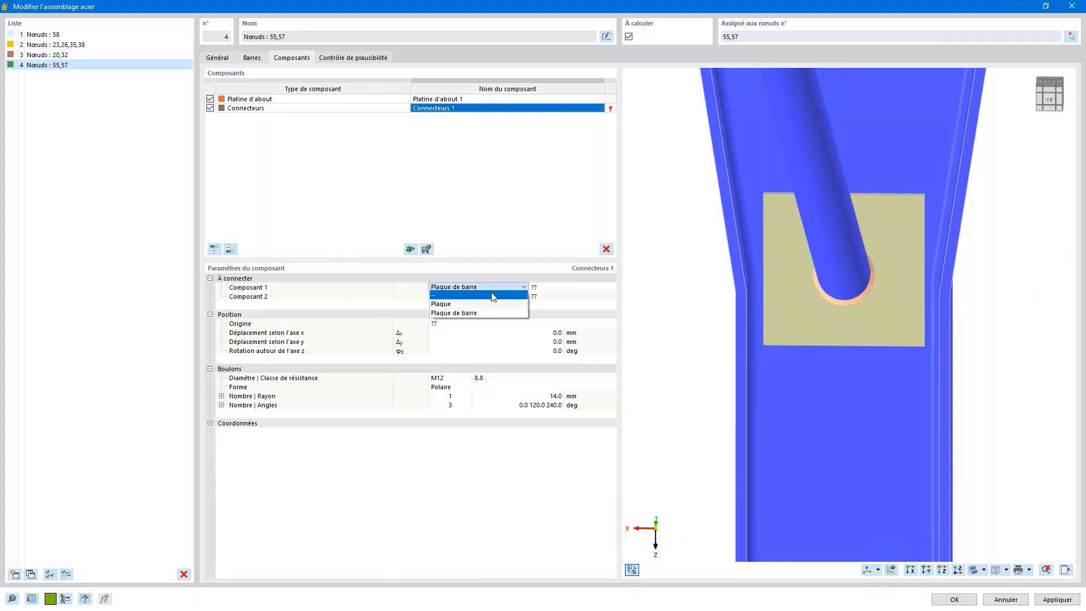
left_click(491, 304)
left_click(549, 287)
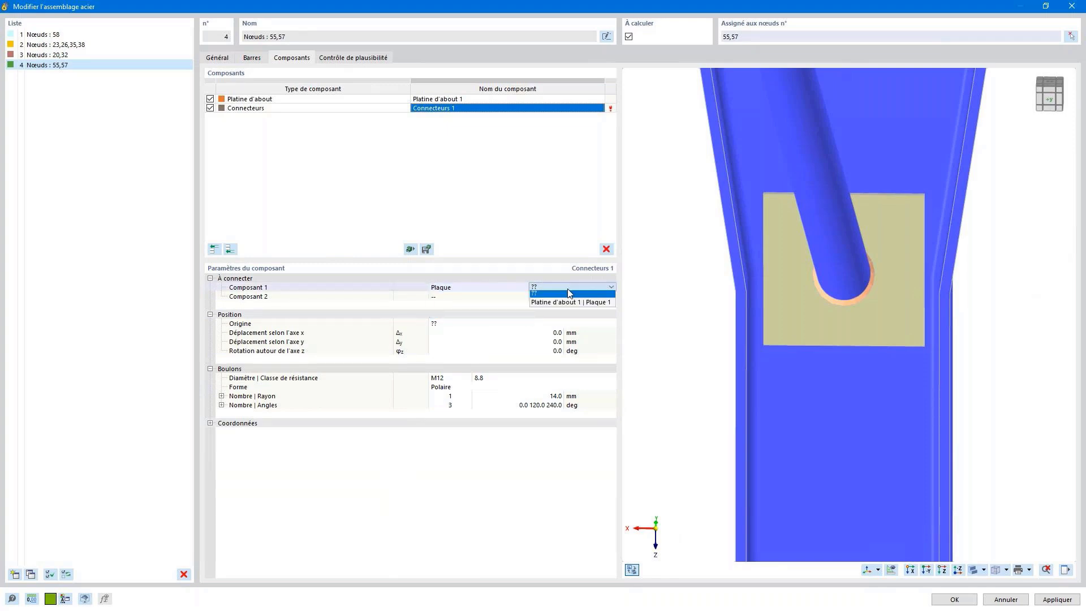
left_click(559, 304)
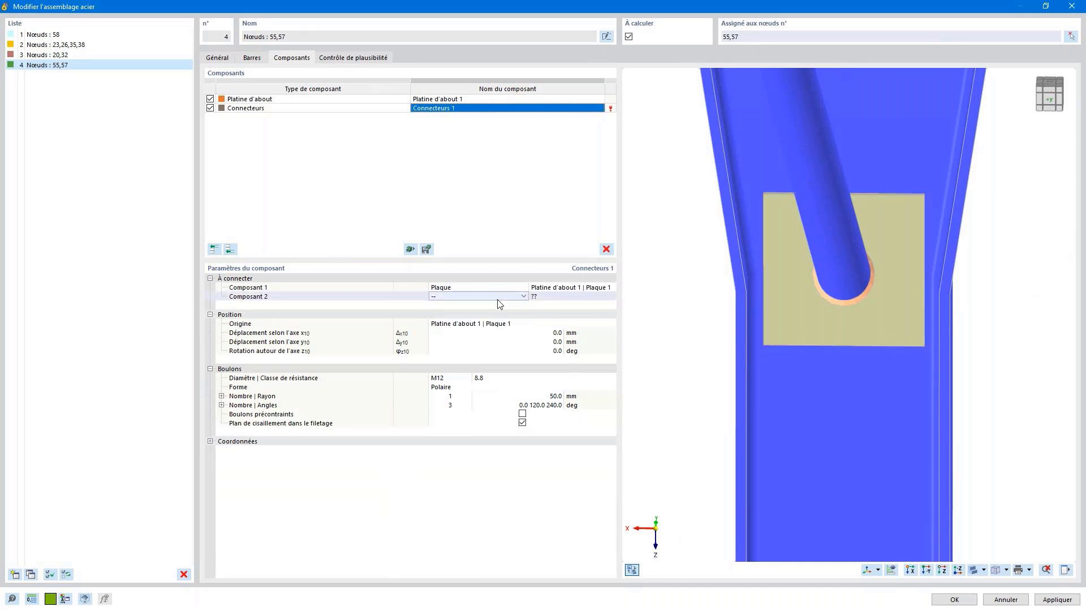
Step: Set the connectors' second component to Plaque de barre and assign it Poteau | Âme
left_click(498, 297)
left_click(486, 322)
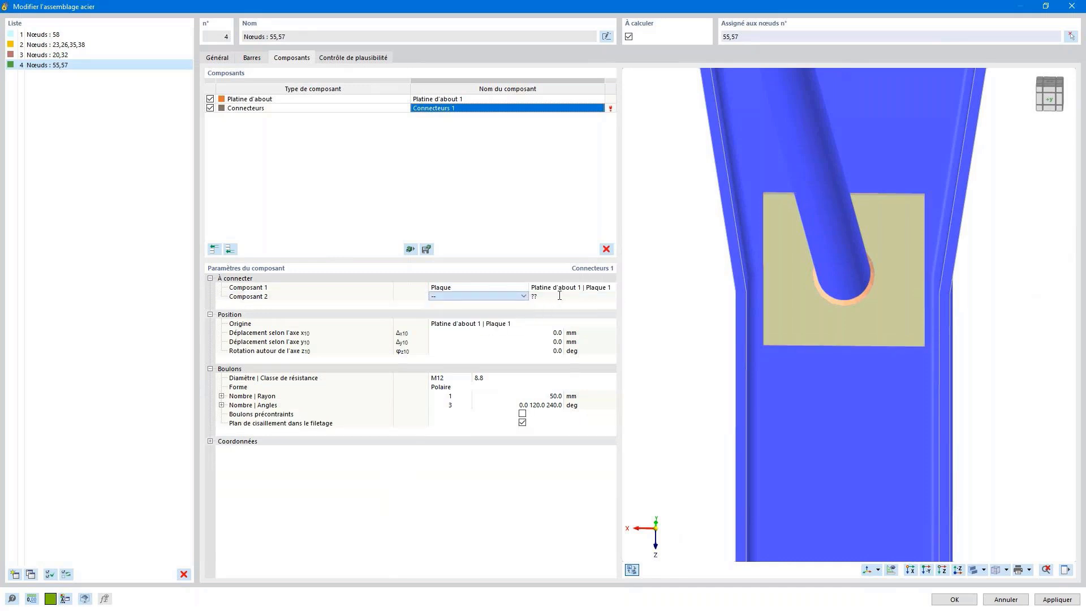
left_click(560, 296)
left_click(575, 297)
left_click(564, 325)
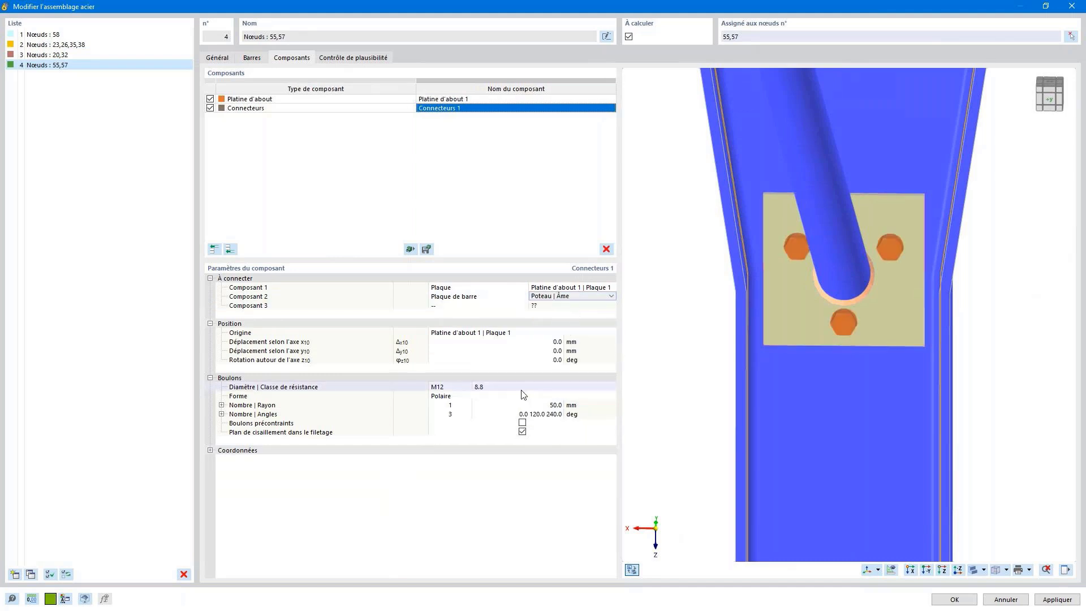
Step: Try a polar layout with 8 bolts around the brace
left_click(455, 415)
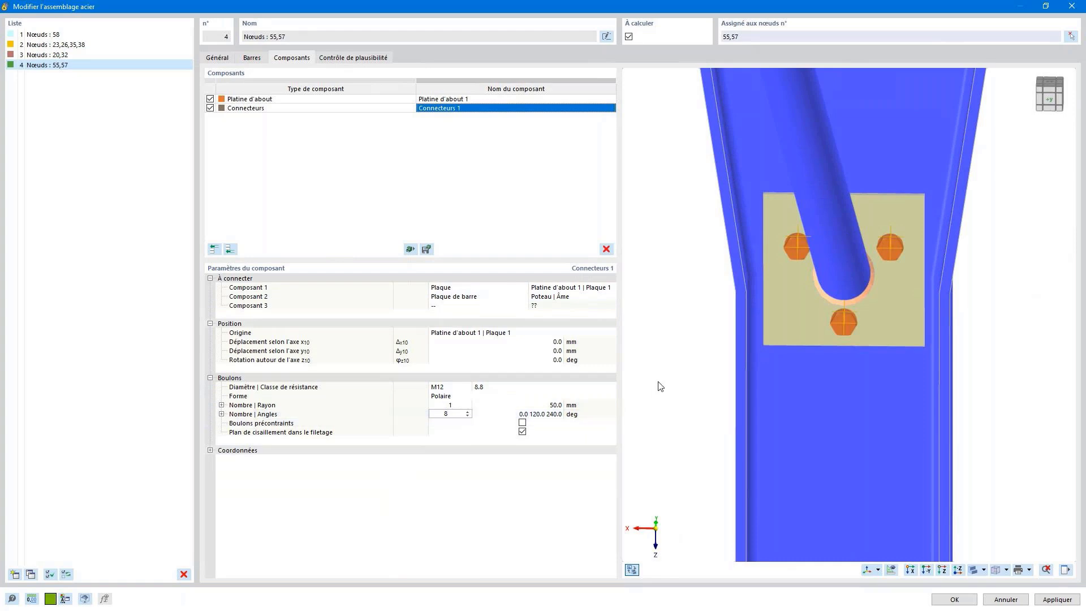
left_click(737, 289)
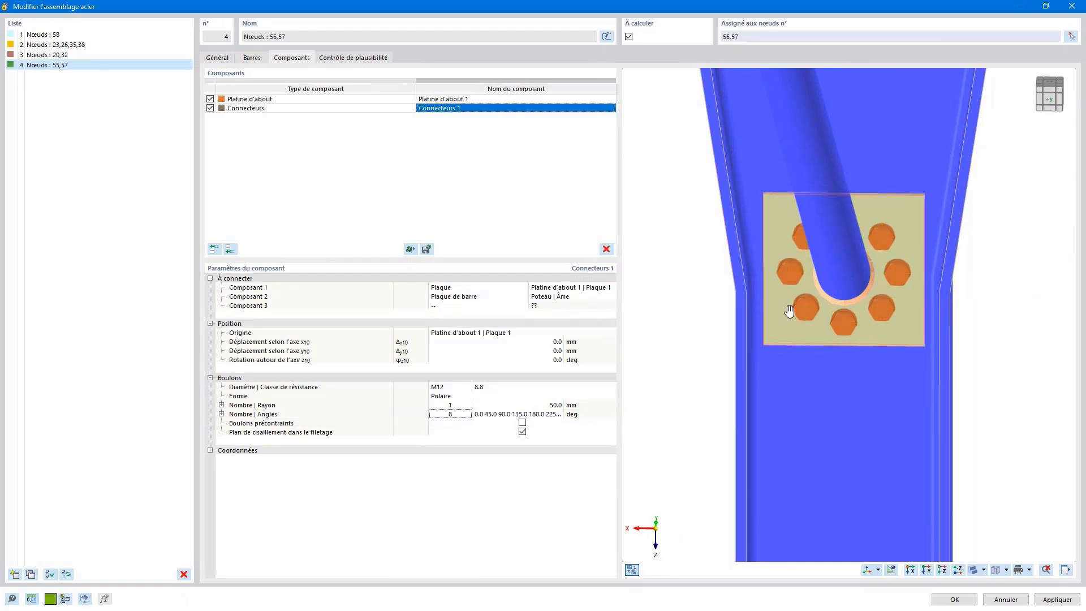
middle_click_drag(789, 311, 771, 292, "ctrl")
middle_click_drag(760, 287, 779, 297, "ctrl")
Step: Set the polar layout to 6 bolts and rotate it 30° about the z axis
left_click(451, 414)
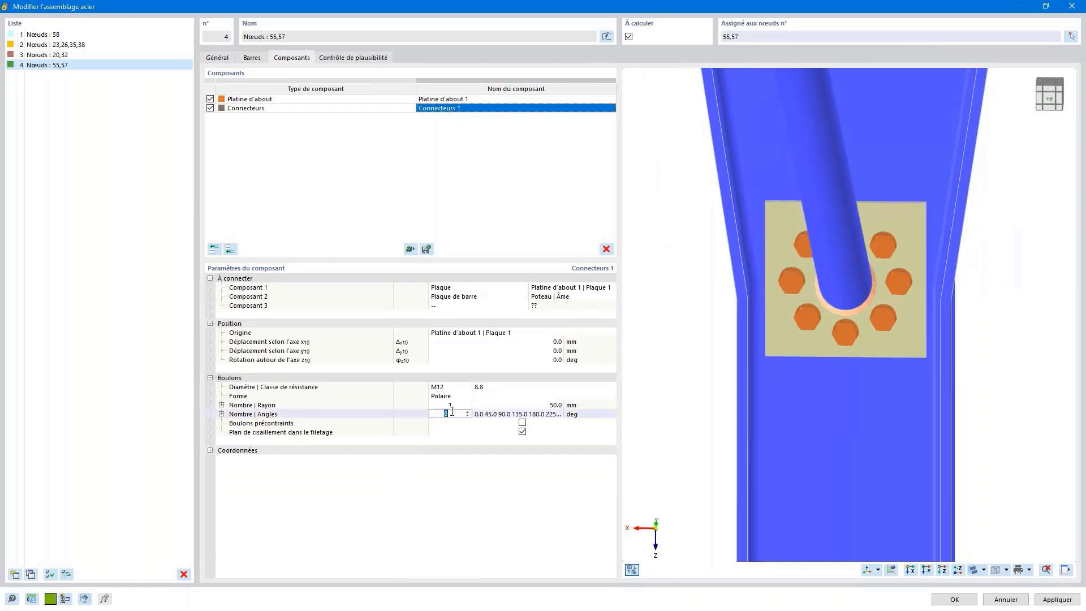
left_click(511, 359)
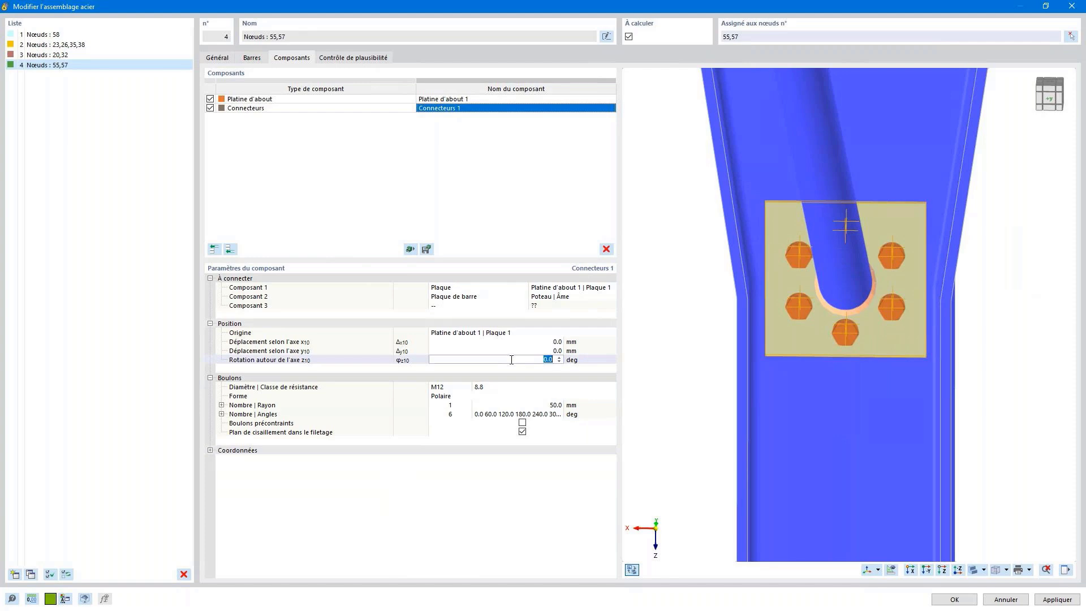
type("30")
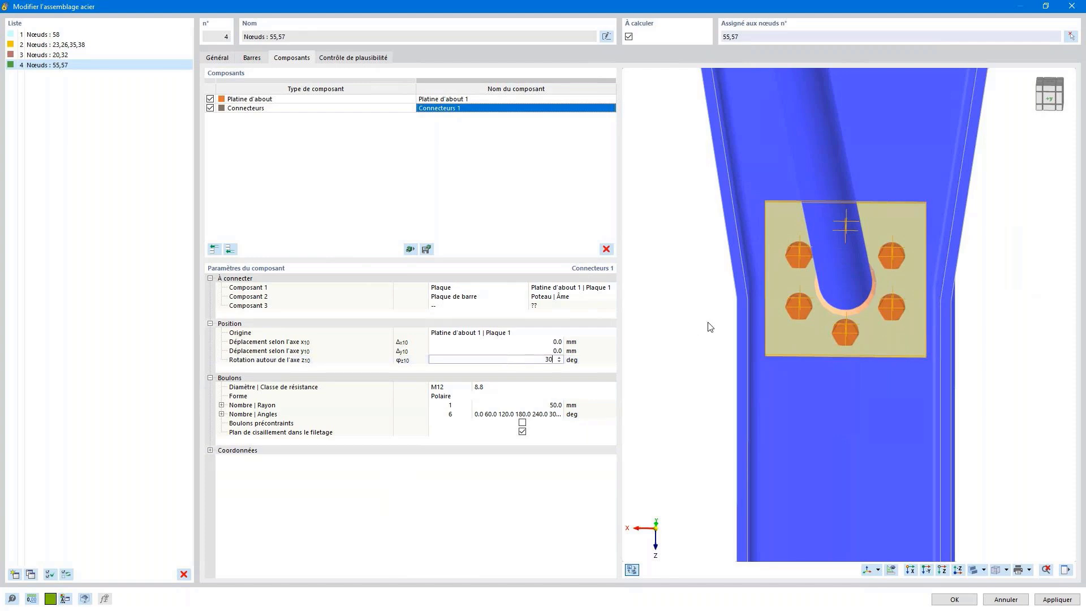
key("Return")
middle_click_drag(885, 330, 834, 322, "ctrl")
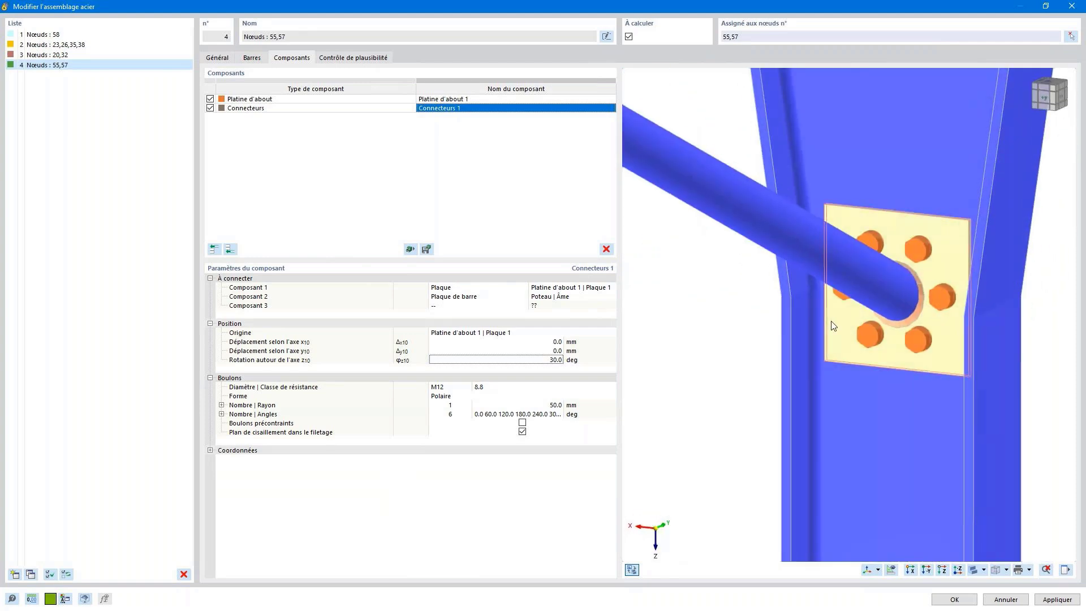
Step: Add an Éditeur de plaque component for the end plate and set its operation type to Arrondi
left_click(230, 250)
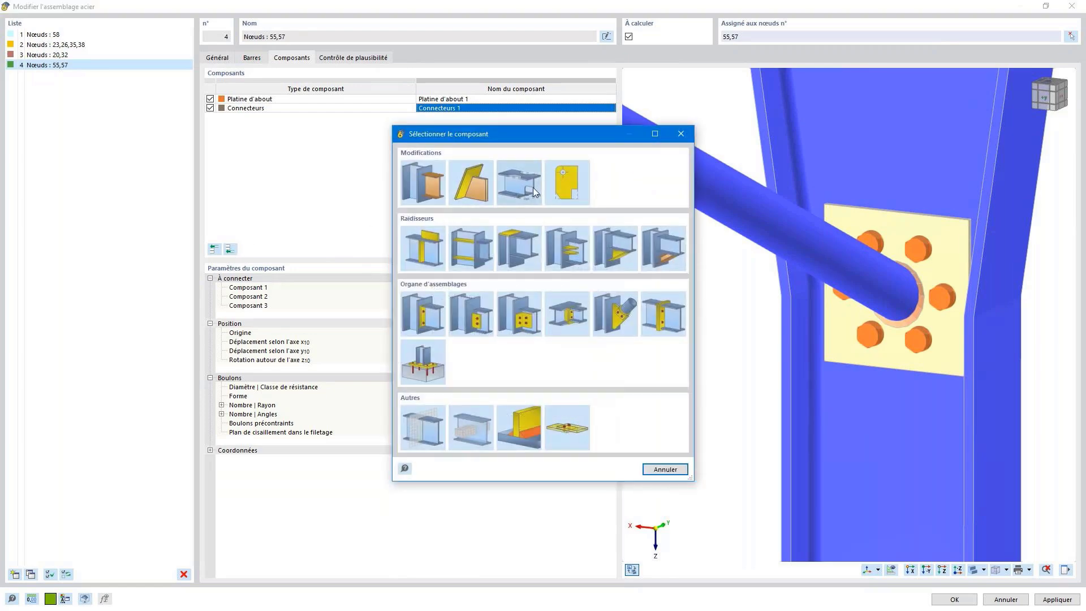
left_click(567, 184)
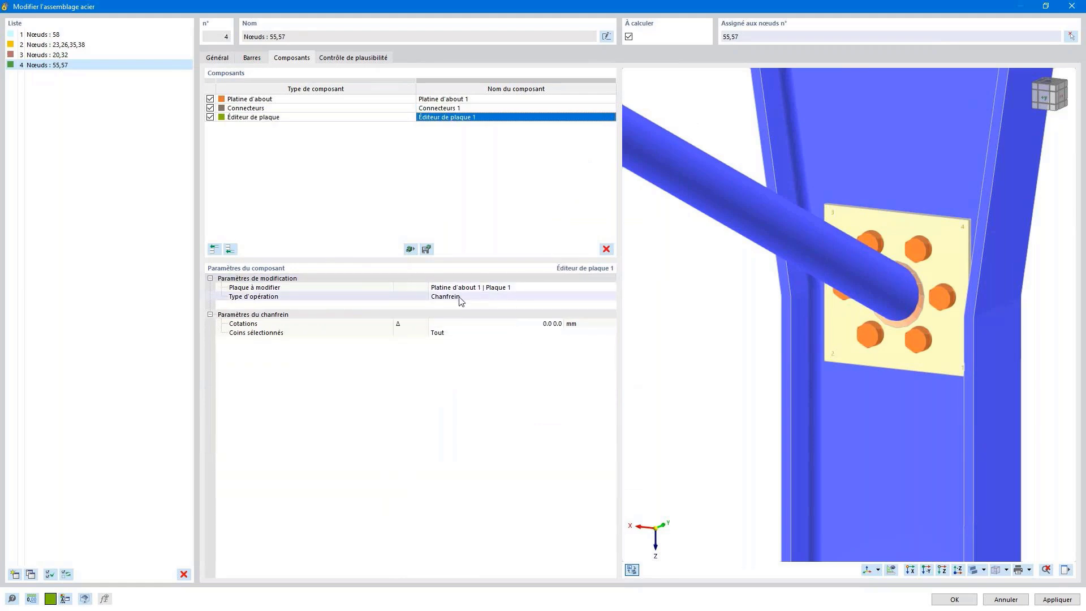
left_click(469, 297)
left_click(469, 297)
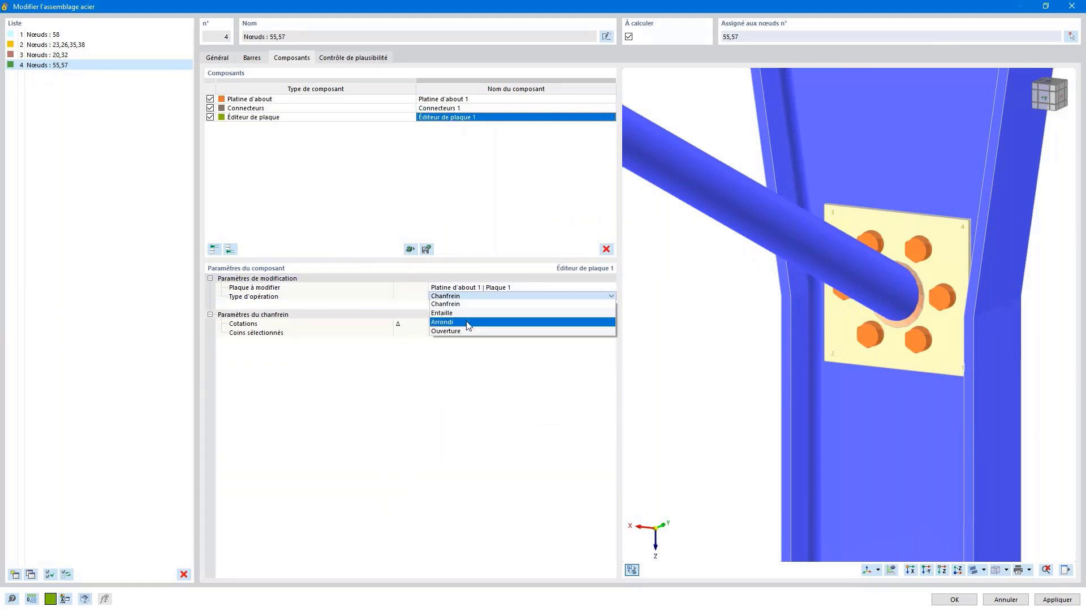
left_click(466, 322)
Step: Set the end plate's corner rounding radius to 75 mm and check the assembly's plausibility results
left_click(523, 323)
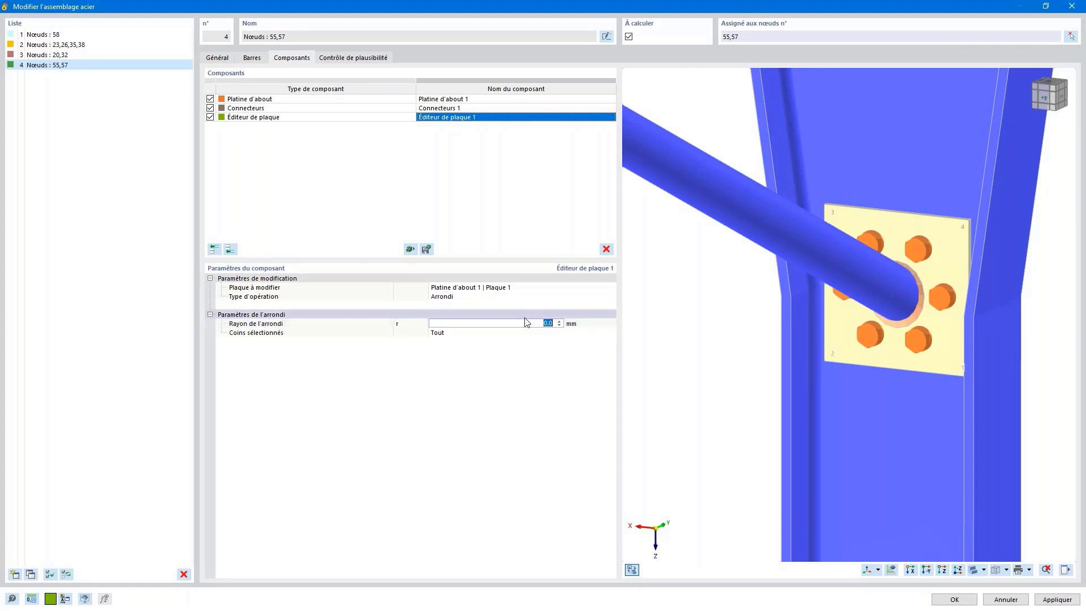
type("75")
key("Return")
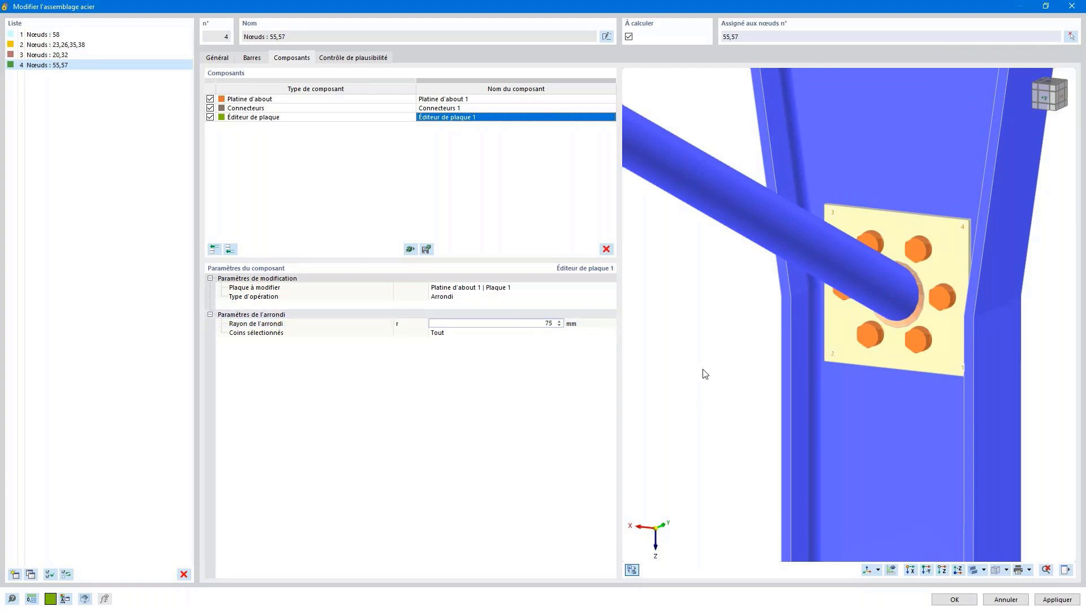
middle_click_drag(691, 334, 692, 309, "ctrl")
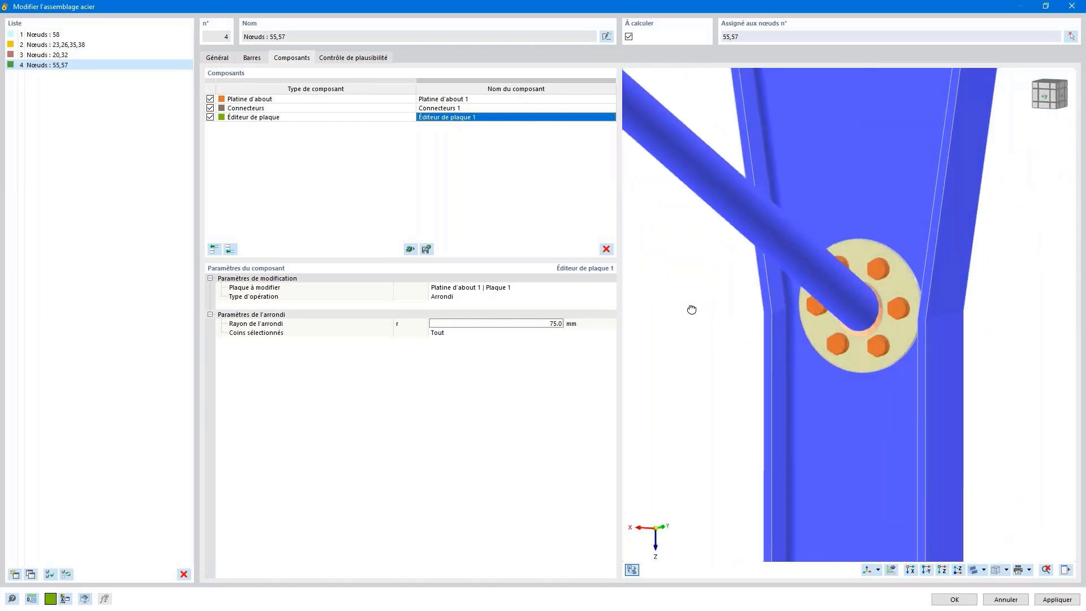
scroll(693, 310, "down", 3)
left_click(372, 57)
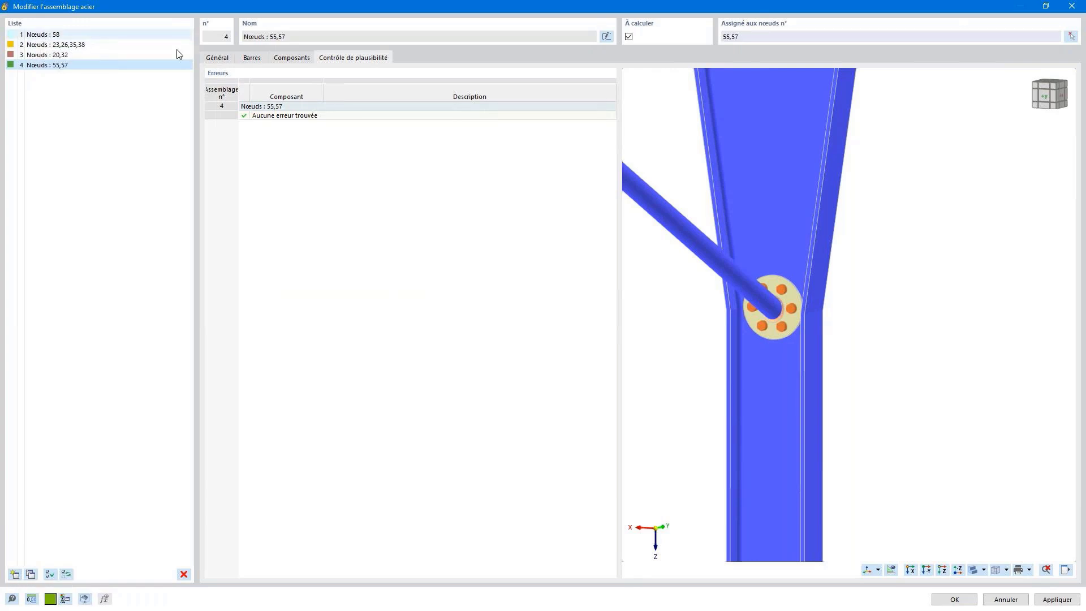
Step: Duplicate the existing steel joint defined at node 58
left_click(218, 60)
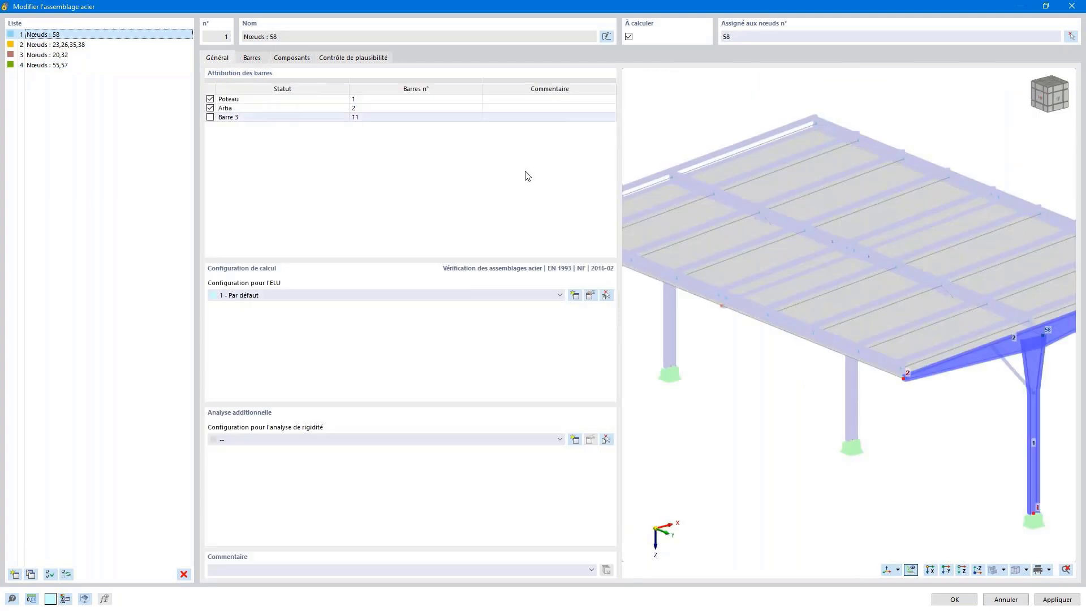
scroll(816, 254, "down", 3)
mouse_move(848, 270)
middle_mouse_down("ctrl")
mouse_move(813, 269)
mouse_move(831, 272)
middle_mouse_up("ctrl")
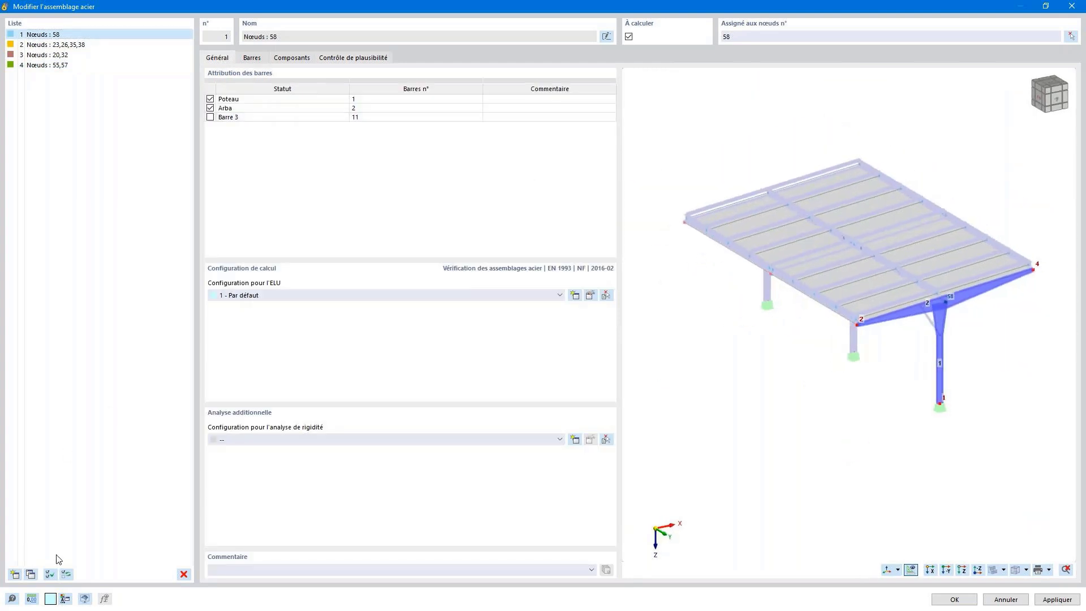
left_click(30, 573)
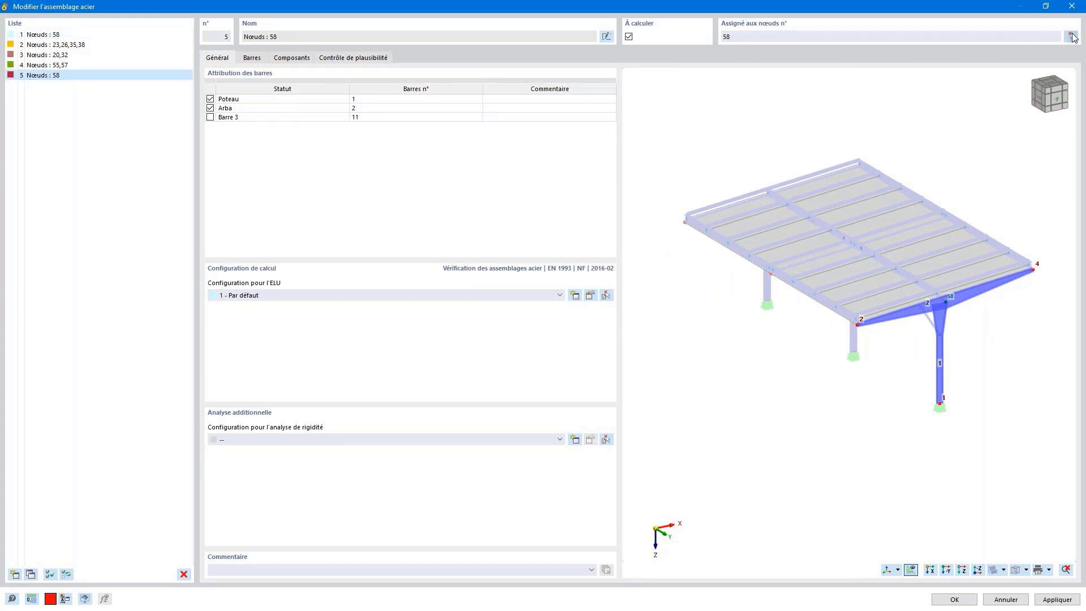
Step: Assign the copied joint to node 59 at the head of the middle column, replacing the copied node assignment
left_click(1072, 37)
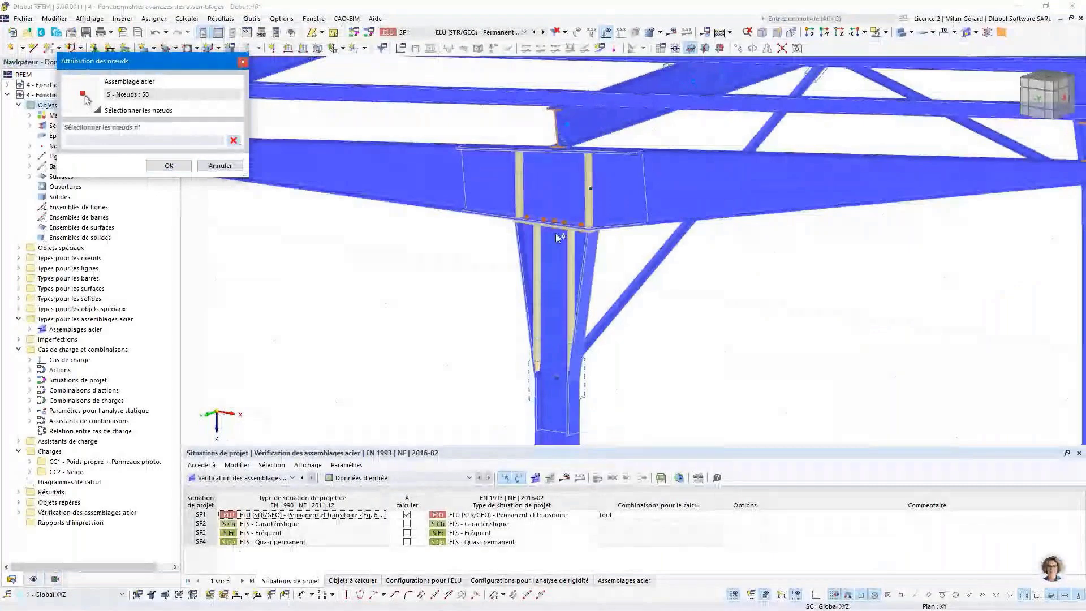
scroll(555, 233, "down", 5)
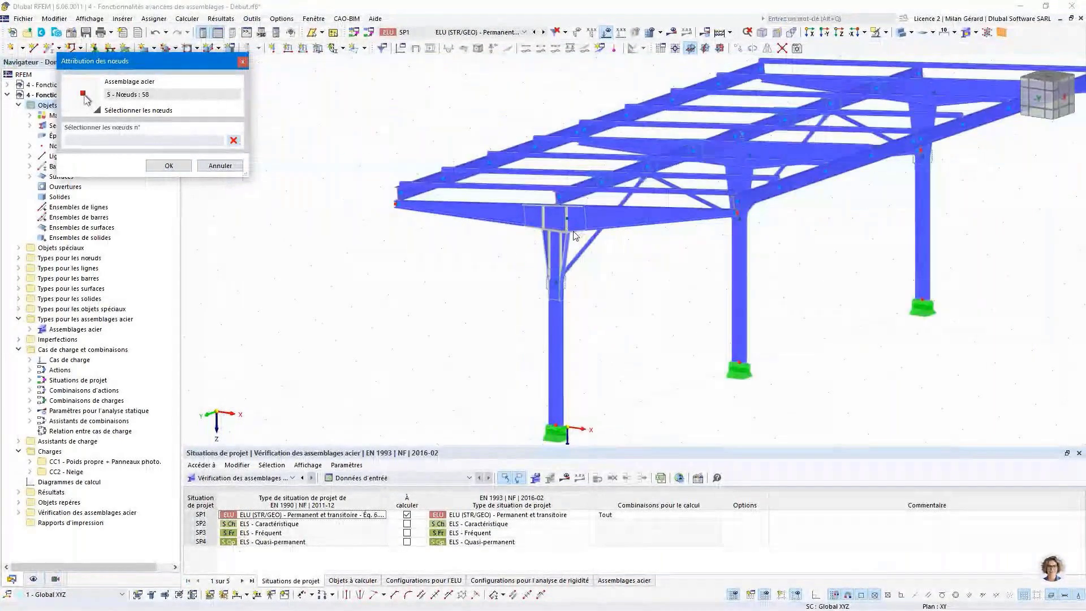
middle_click_drag(732, 217, 735, 257, "ctrl")
left_click(739, 219)
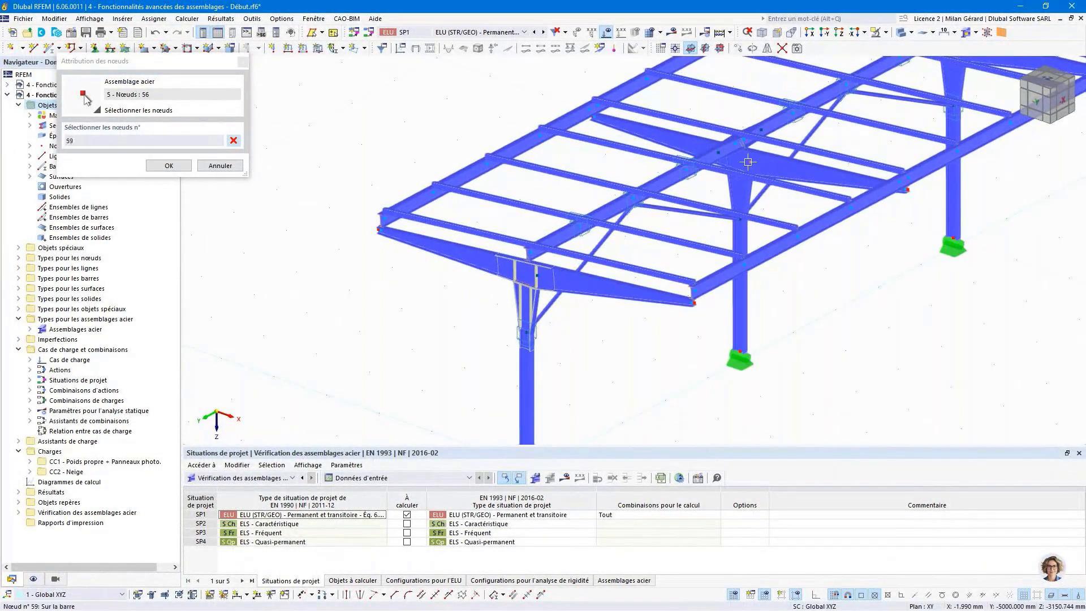
left_click(169, 165)
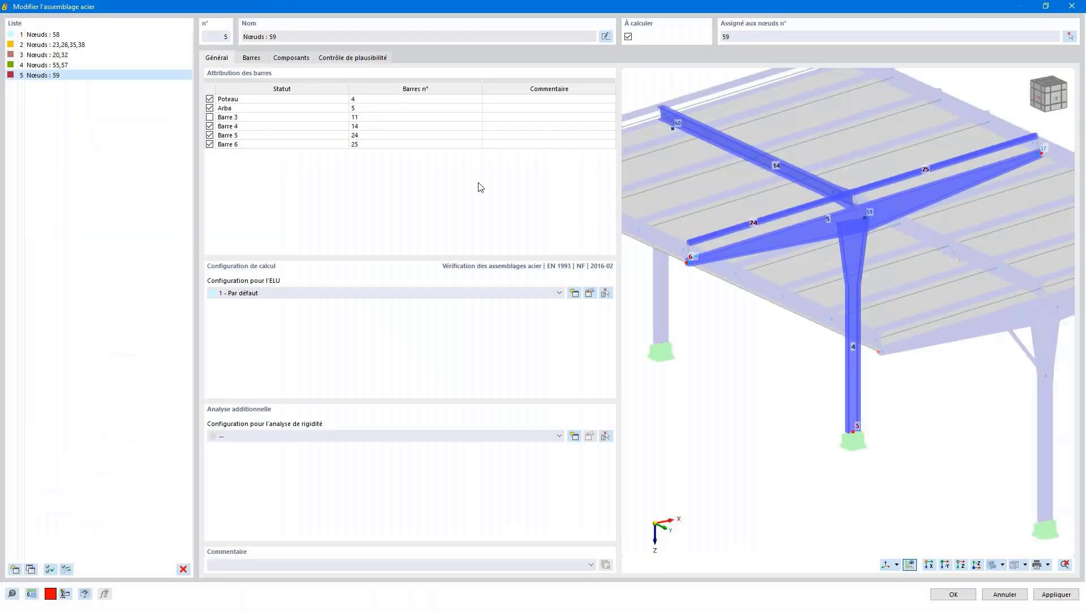
Step: Include member 11 in the joint at node 59 and rename its status Panne 1
double_click(258, 100)
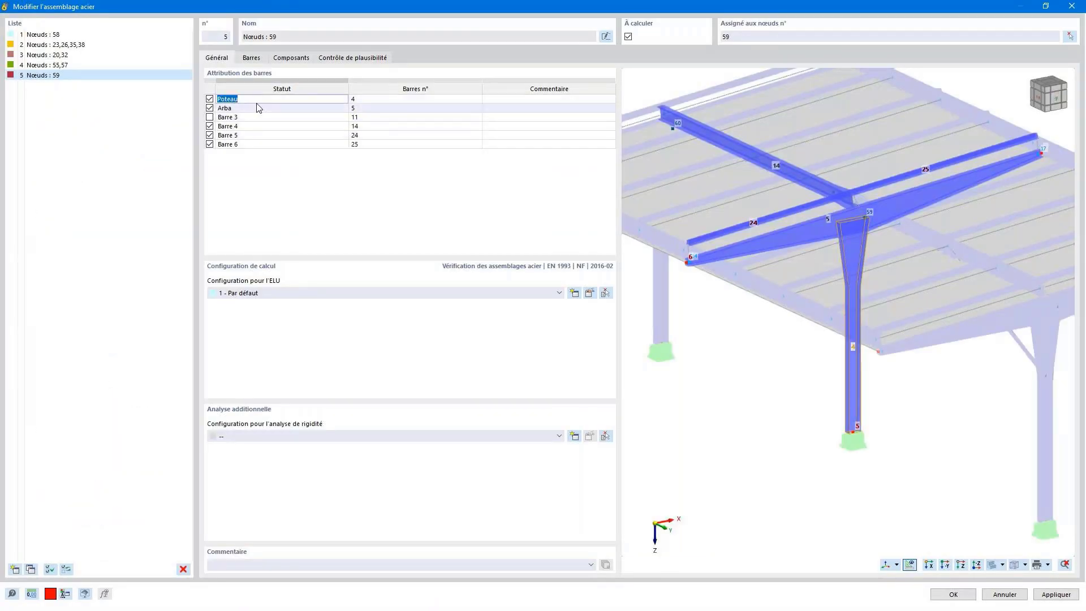
double_click(254, 108)
double_click(248, 118)
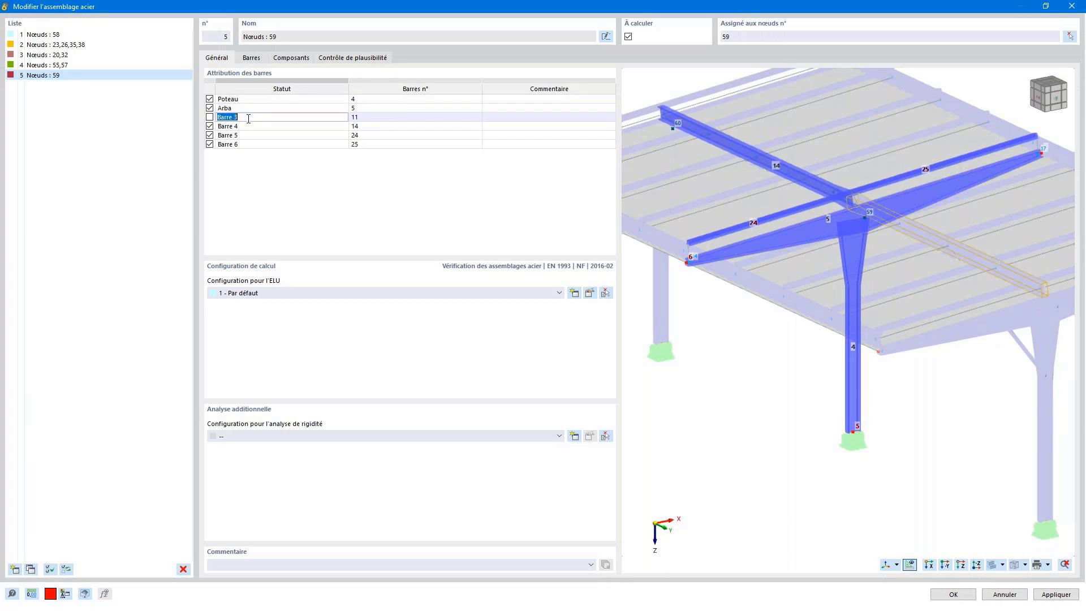
left_click(210, 118)
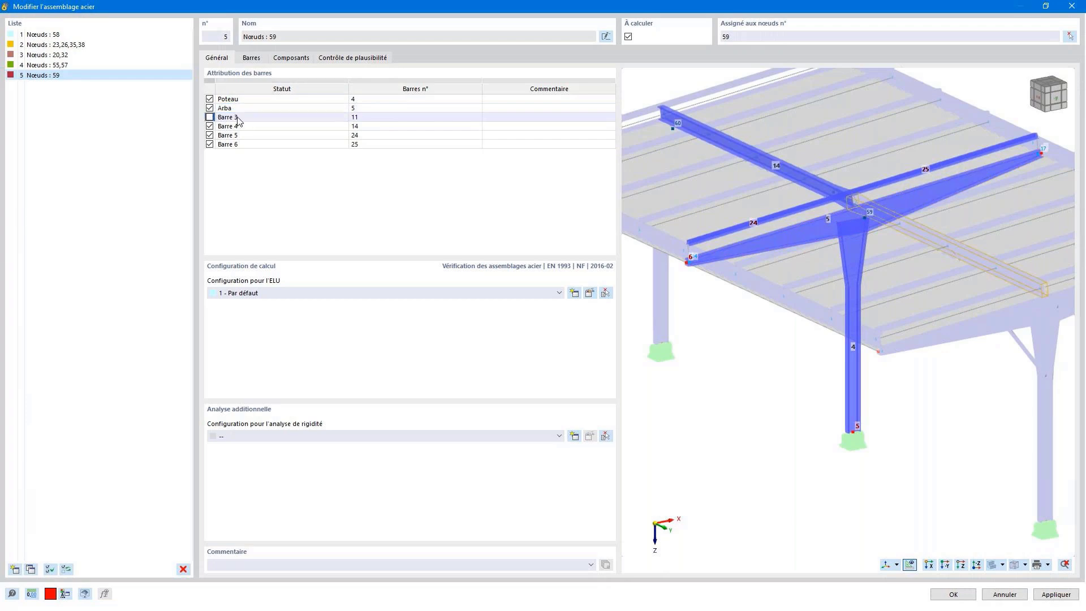
double_click(236, 119)
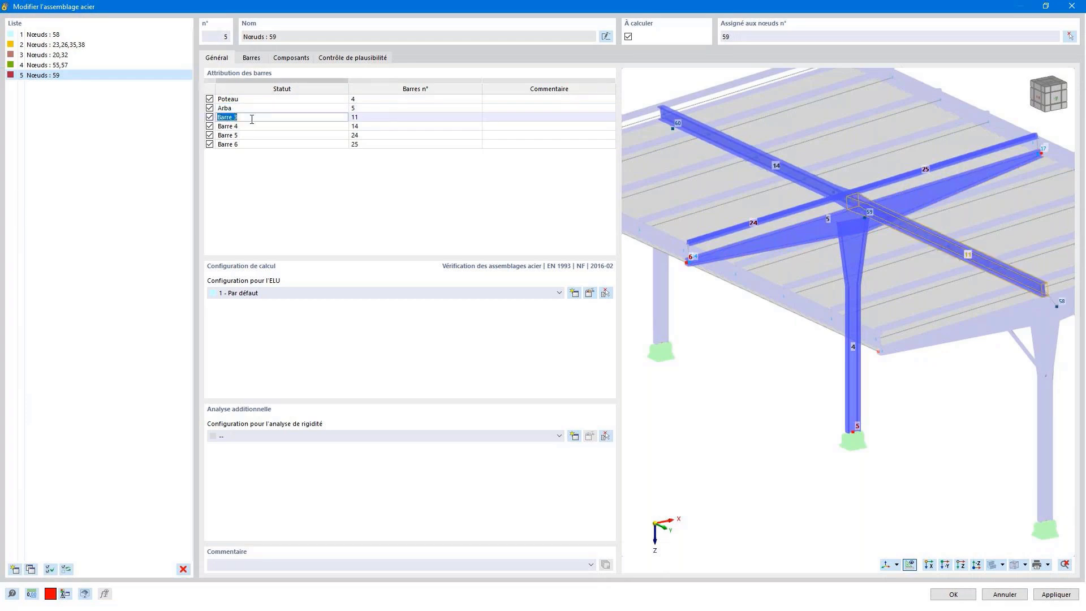
type("Panne 1")
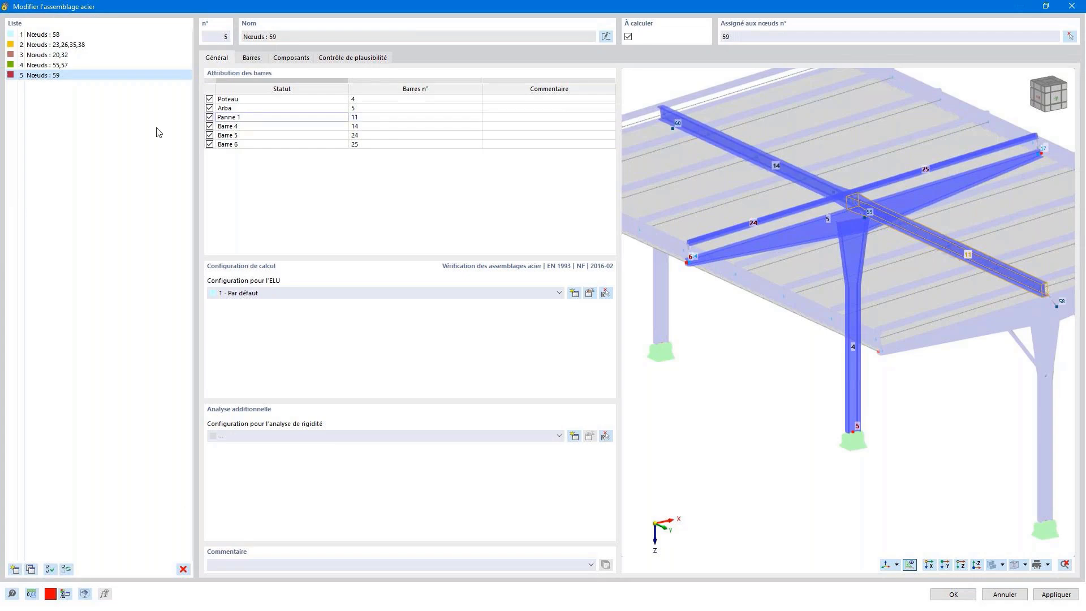
Step: Rename the status of member 14 as Panne 2
left_click(265, 126)
left_click(265, 126)
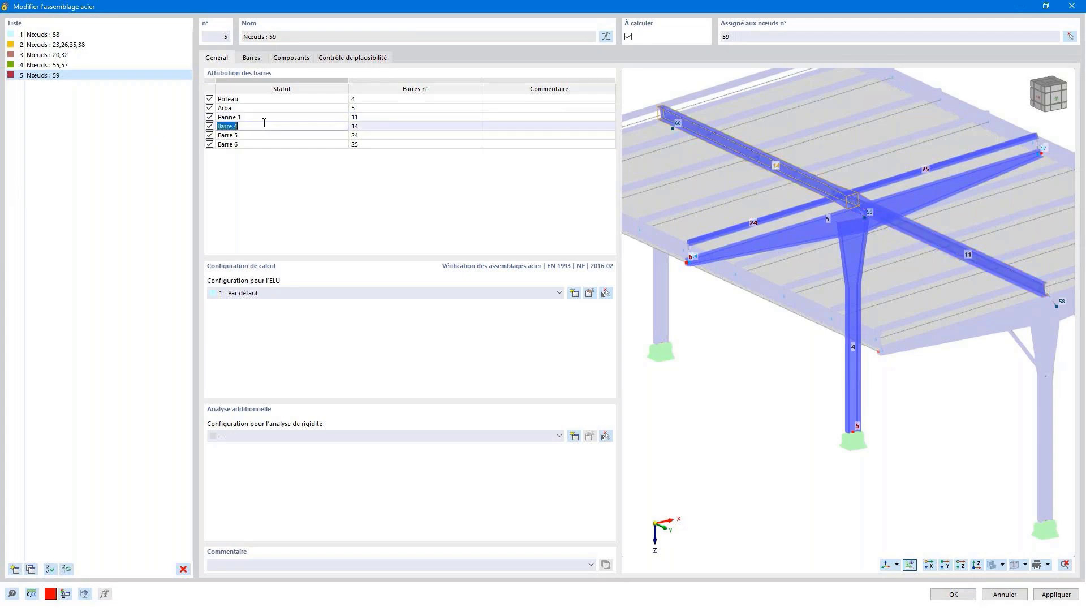
type("Panne 2")
Step: Exclude Barre 5 (member 24) and Barre 6 (member 25) from the joint at node 59
left_click(232, 136)
left_click(208, 129)
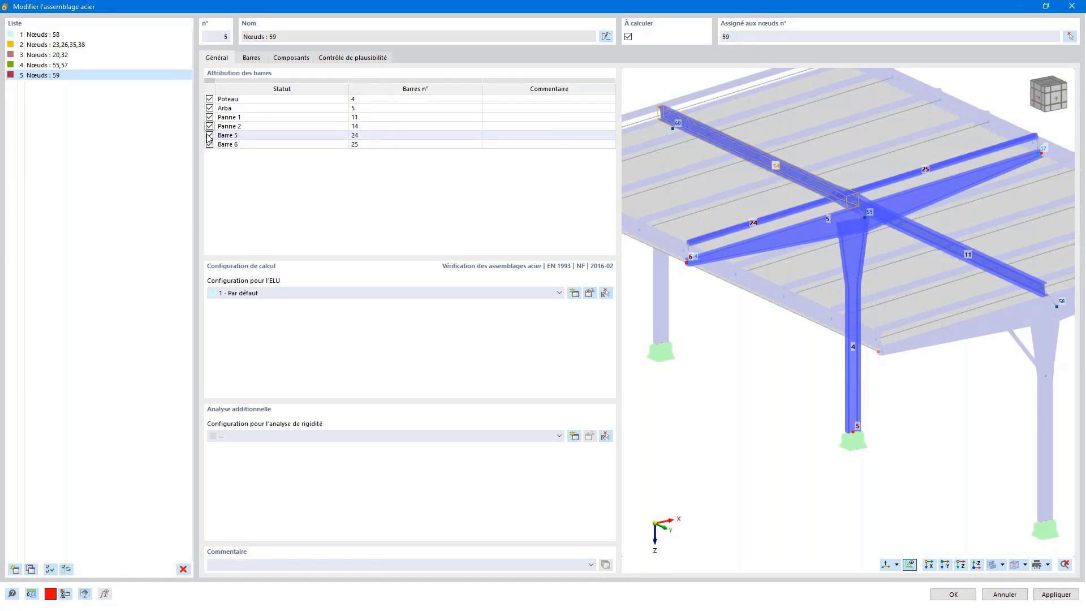
left_click(209, 136)
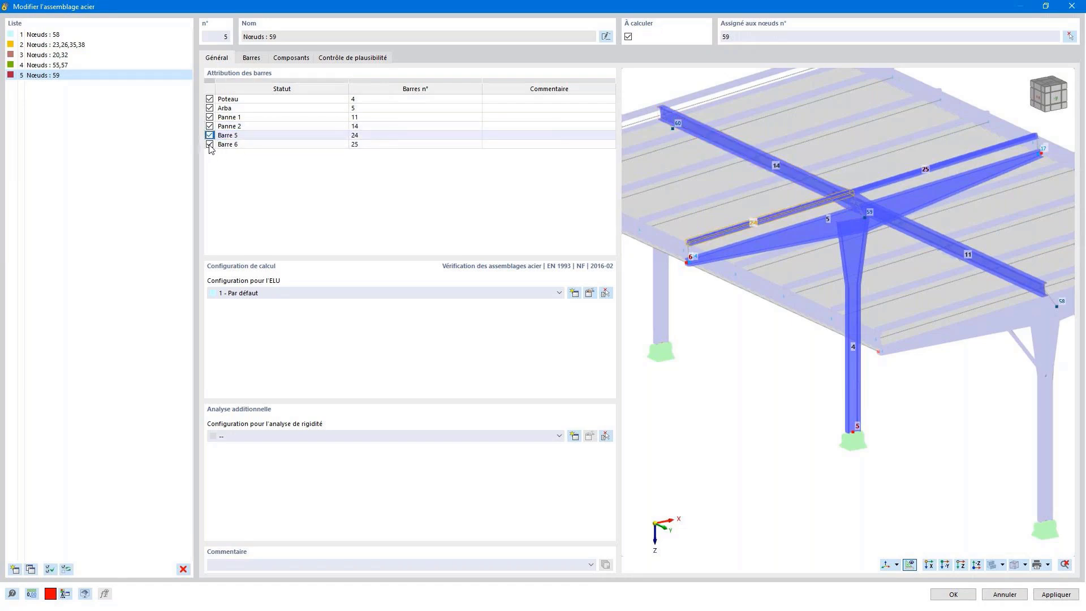
key("space")
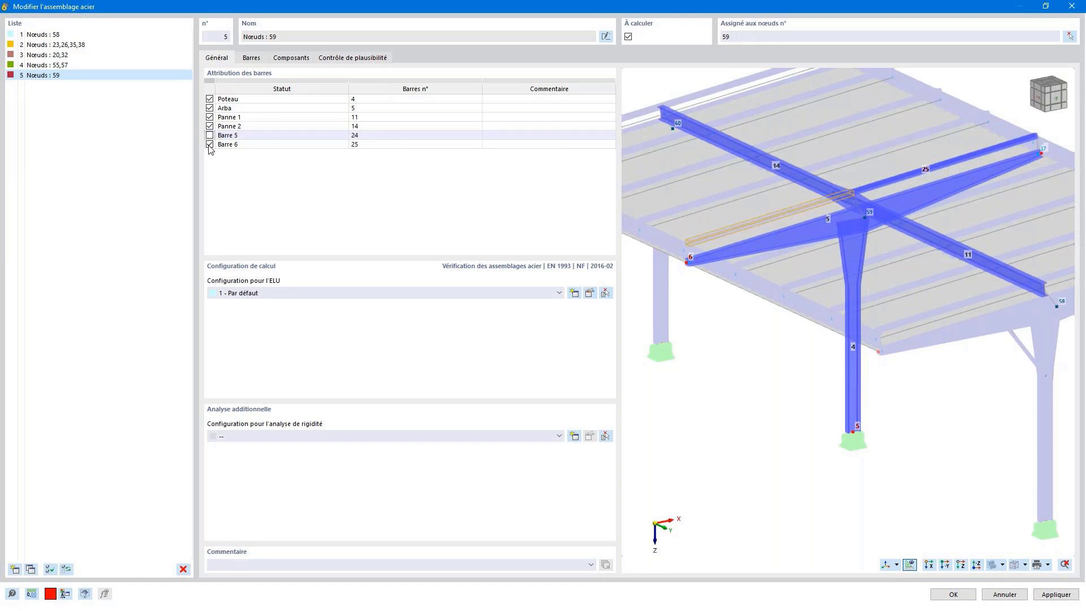
left_click(209, 144)
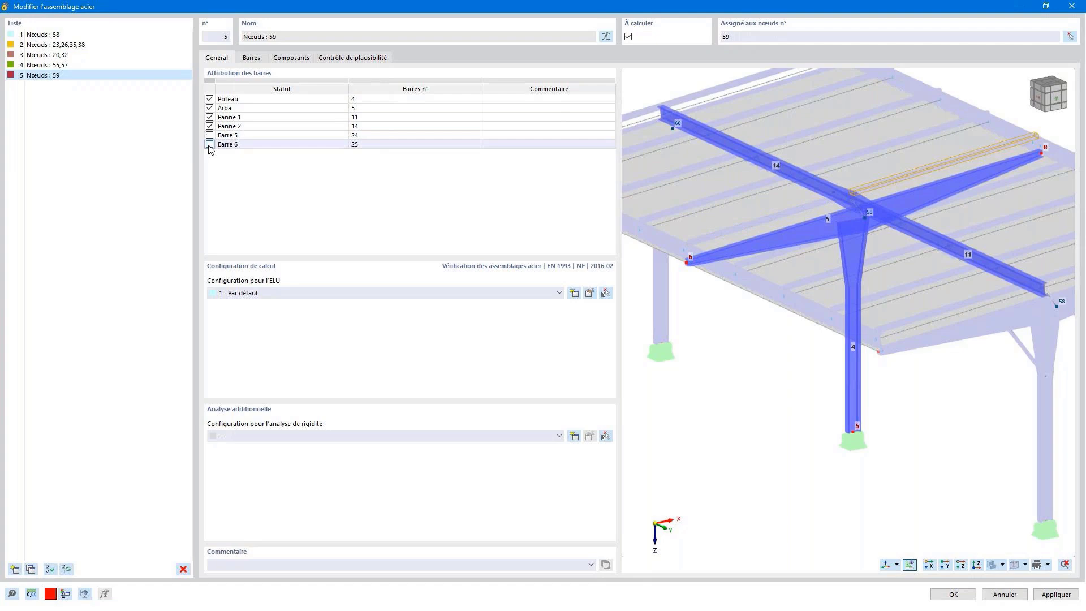
Step: Review the joint's member types and copied components, and examine where the purlins cross the beam above the column
left_click(252, 59)
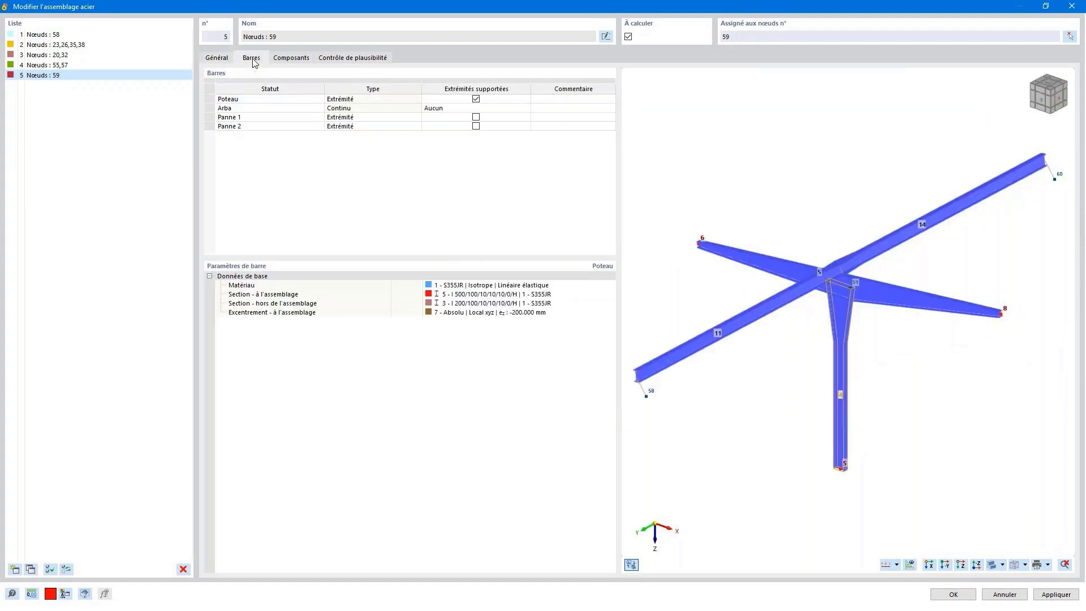
left_click(292, 58)
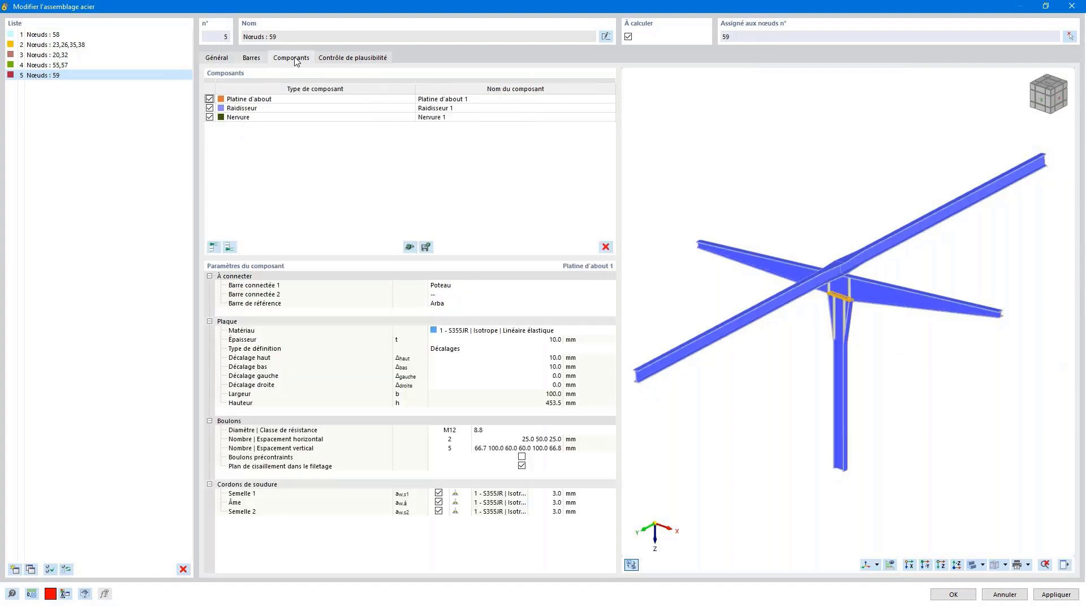
scroll(800, 283, "up", 5)
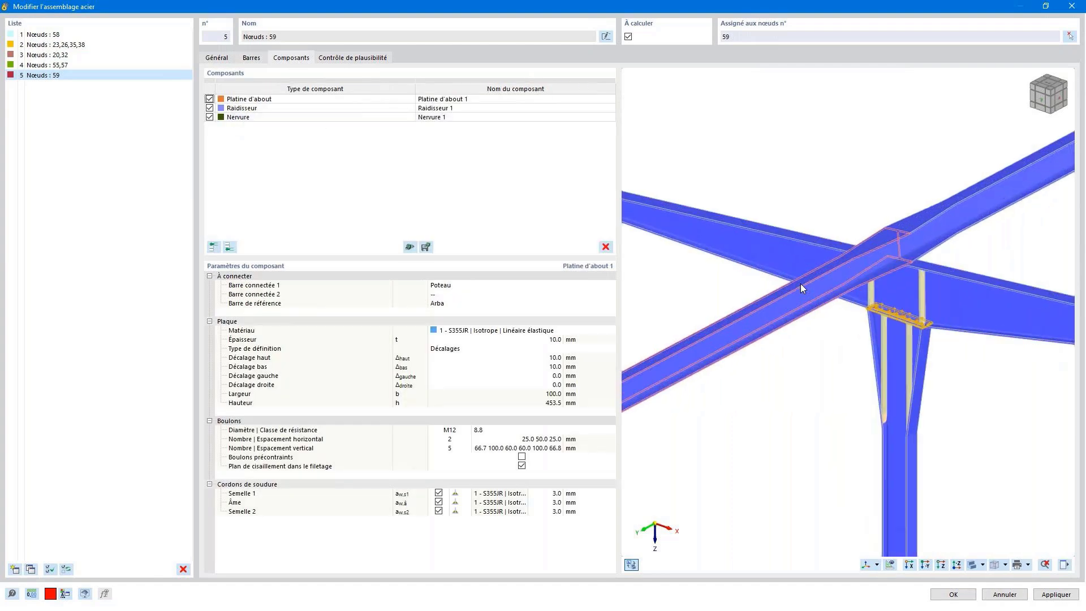
middle_click_drag(744, 244, 899, 248, "ctrl")
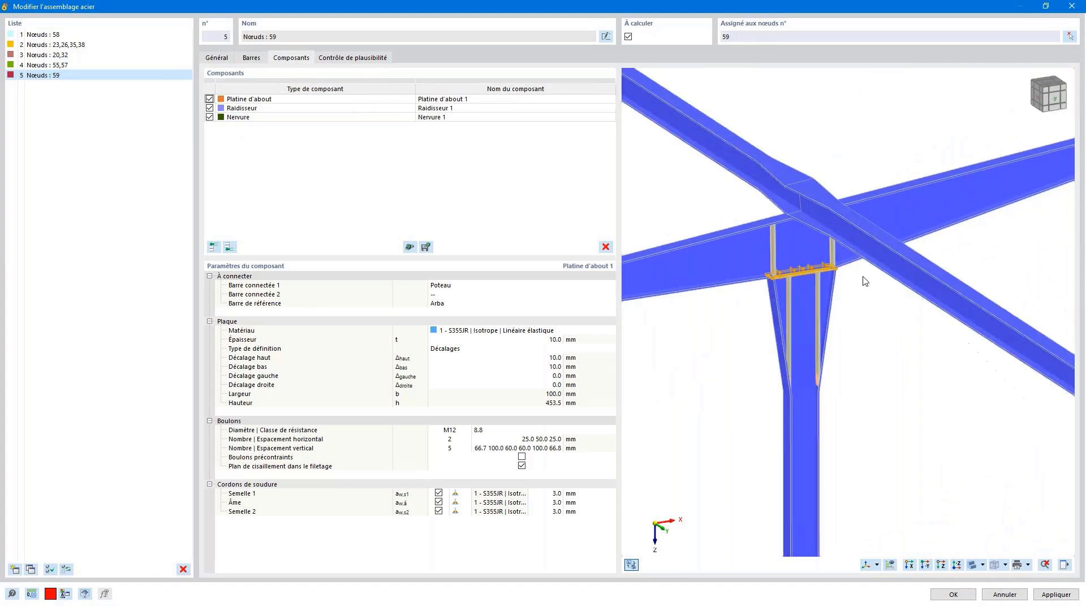
scroll(820, 315, "up", 2)
scroll(820, 316, "up", 4)
middle_click_drag(830, 314, 873, 343)
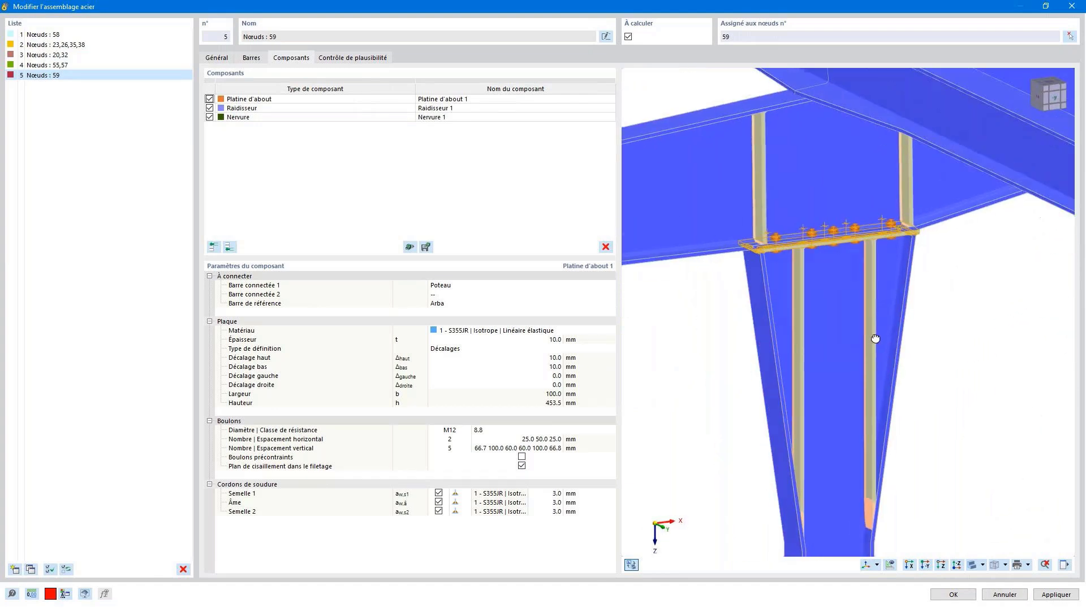
scroll(782, 77, "down", 3)
middle_click_drag(779, 116, 829, 223)
scroll(824, 228, "up", 3)
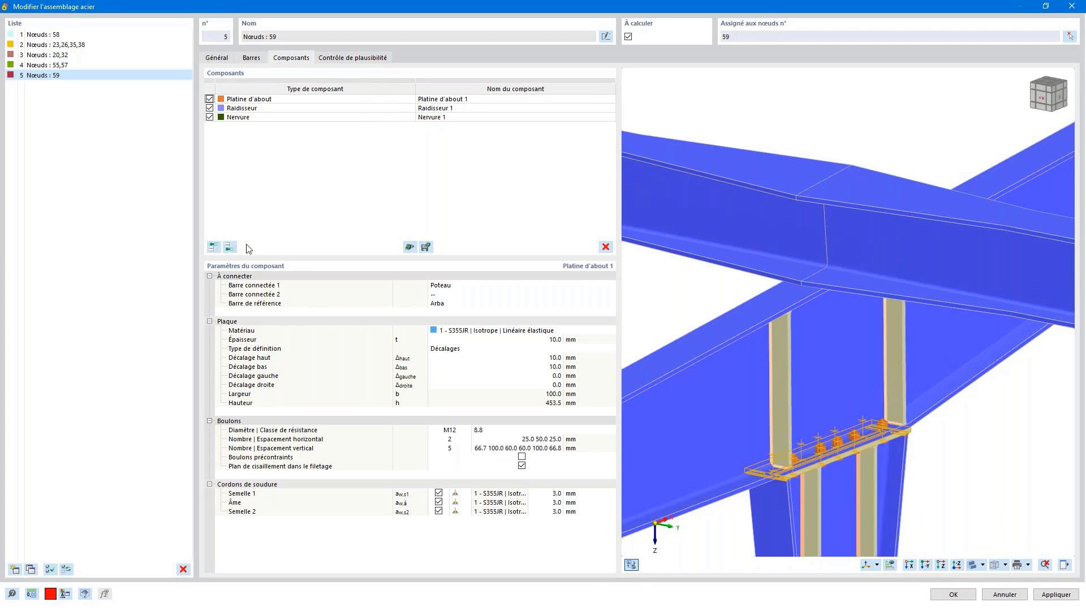
Step: Add a Connecteurs component and set its Composant 1 to the member plate Panne 1 | Semelle 2
left_click(229, 247)
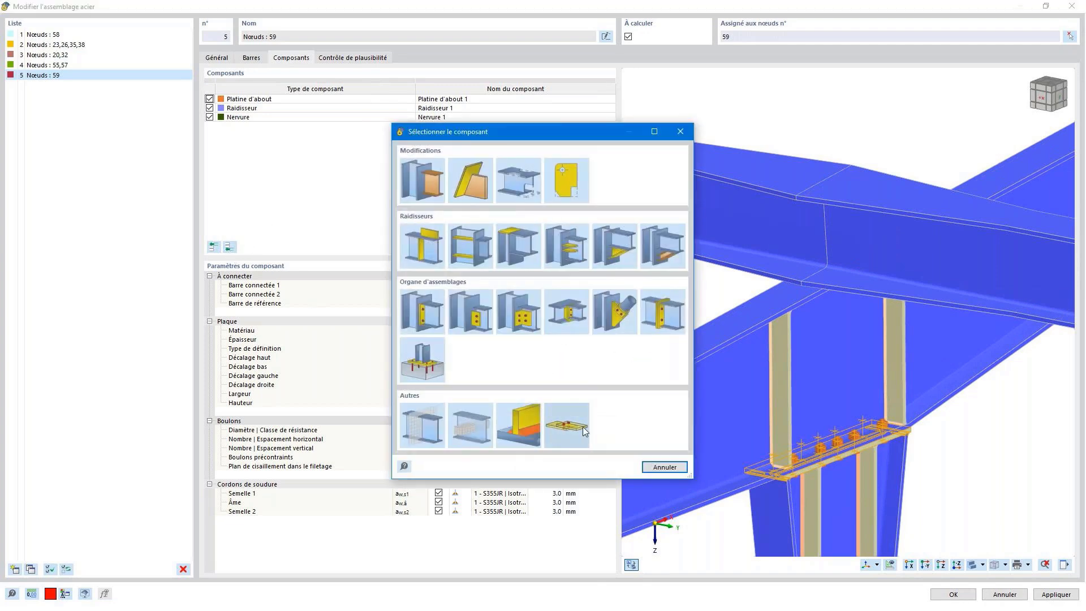
key("Escape")
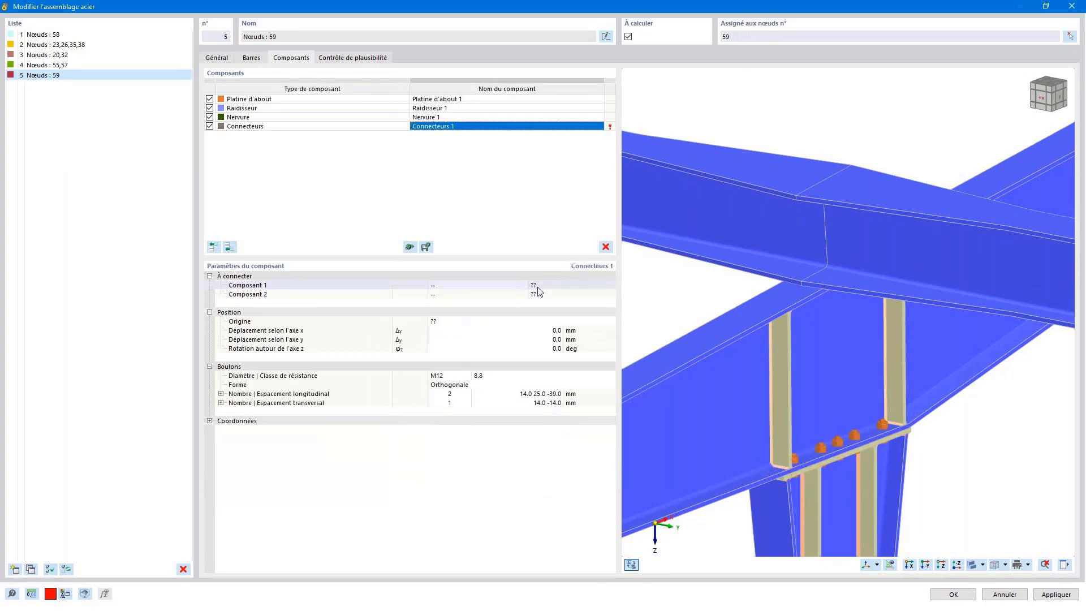
left_click(509, 285)
left_click(524, 285)
left_click(557, 287)
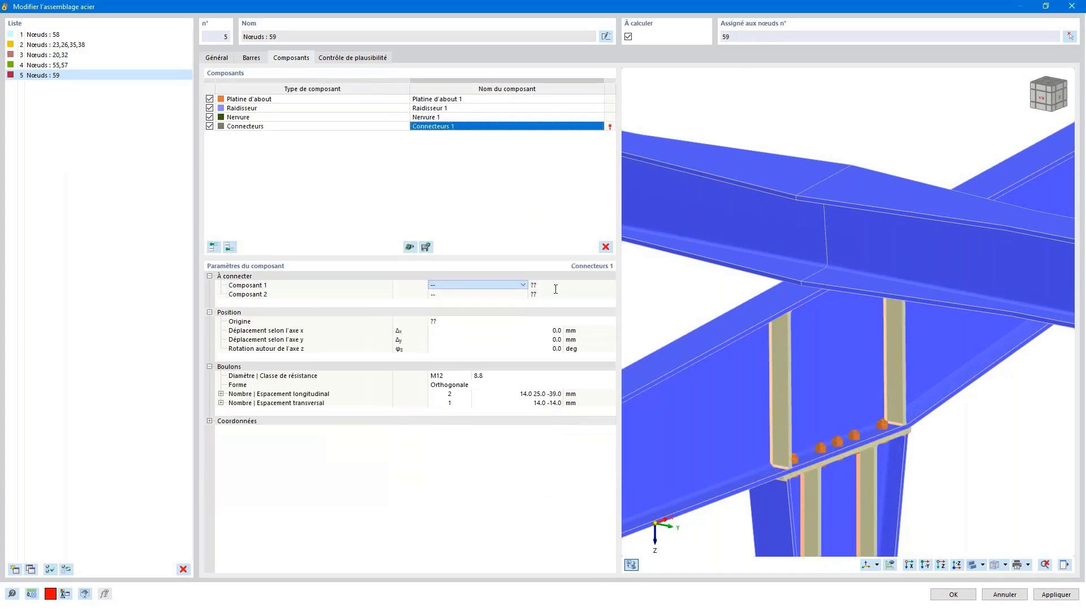
left_click(566, 286)
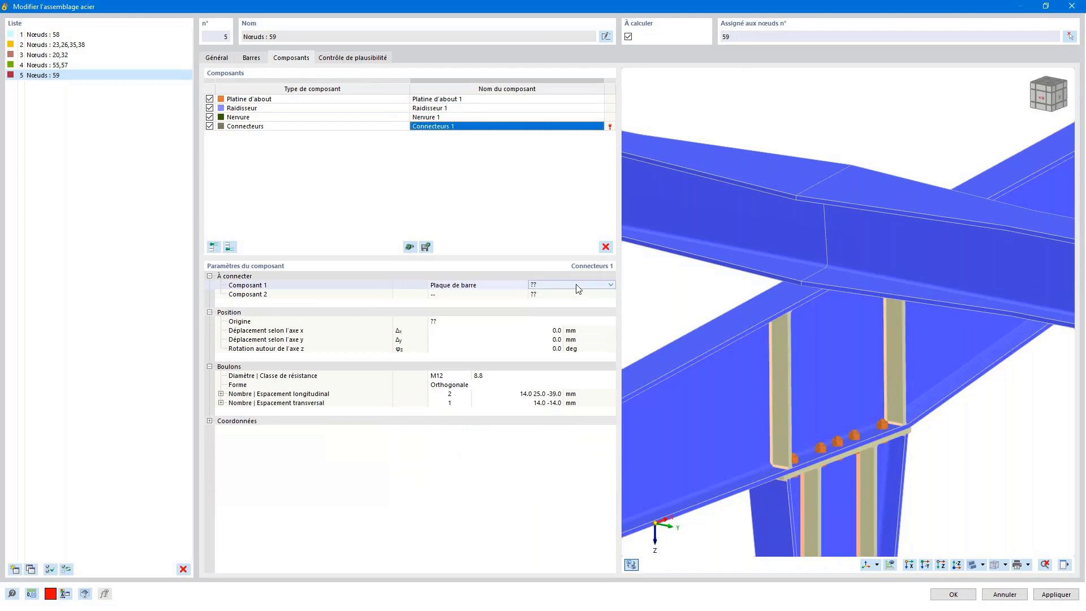
left_click(577, 285)
scroll(571, 323, "down", 2)
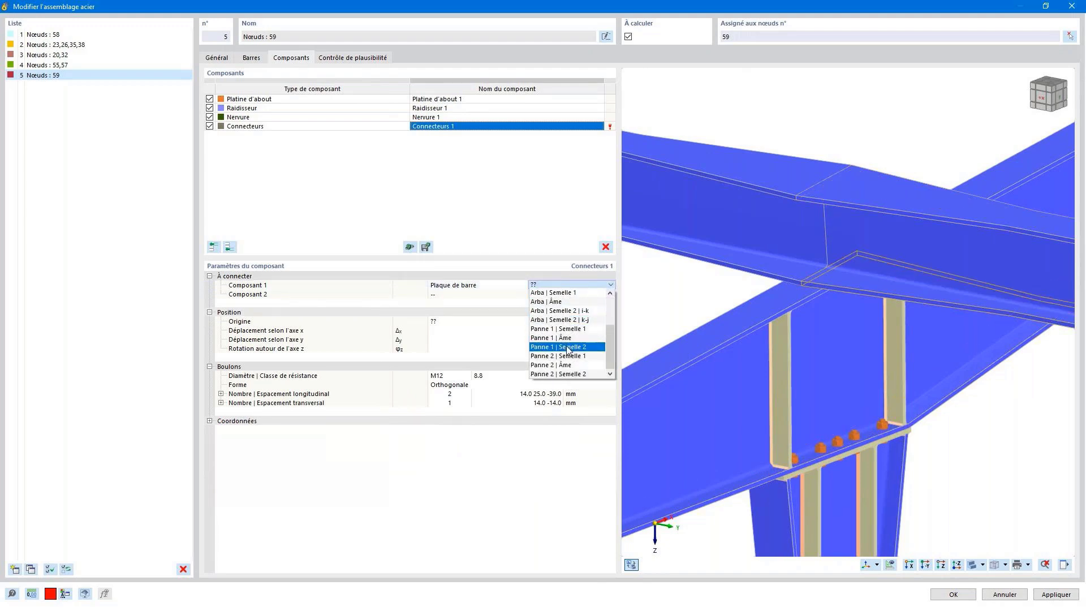
left_click(569, 346)
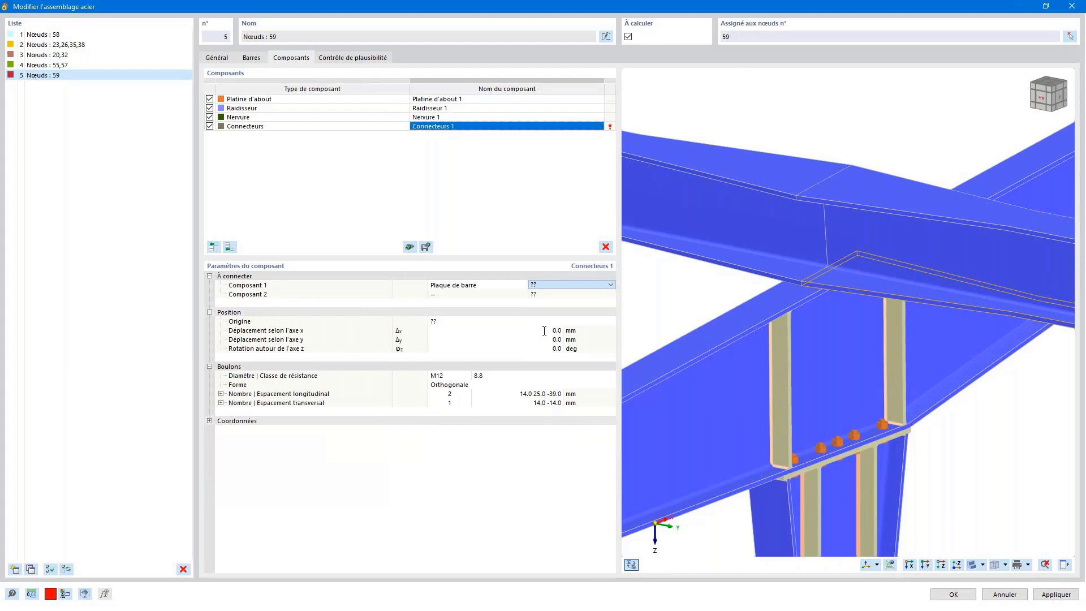
Step: Set Composant 2 of the connectors to the member plate Panne 2 | Semelle 2
left_click(519, 295)
left_click(496, 319)
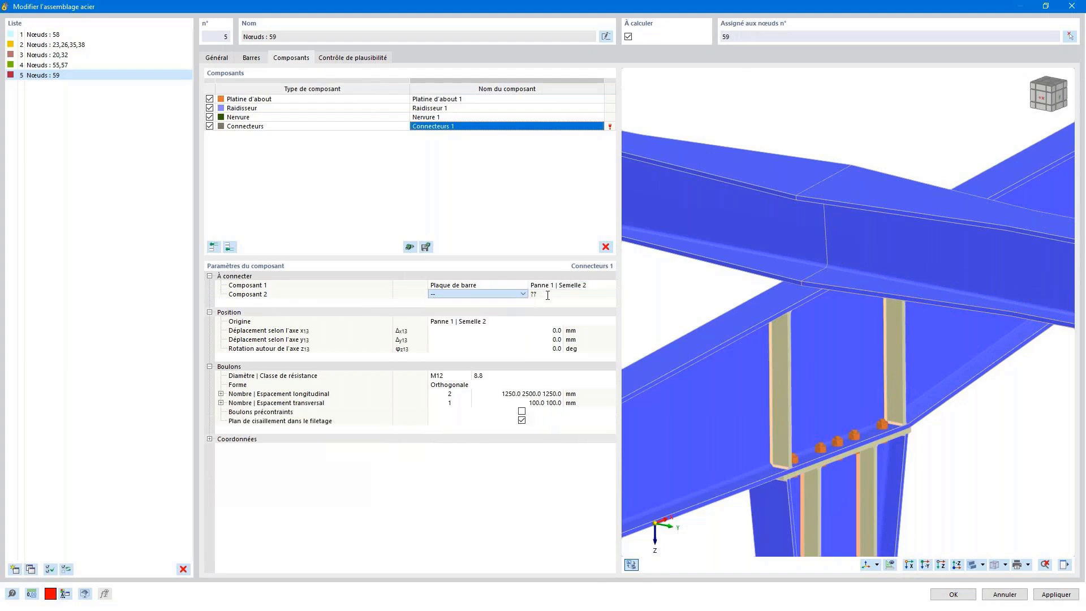
left_click(568, 295)
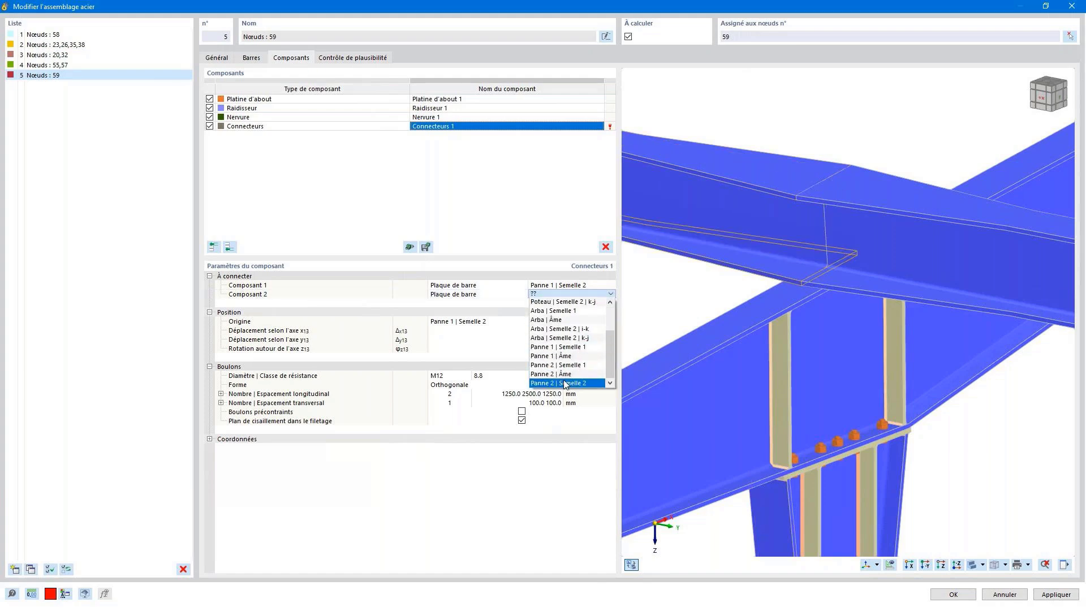
left_click(564, 380)
Step: Set Composant 3 of the connectors to the member plate Arba | Semelle 1
left_click(444, 303)
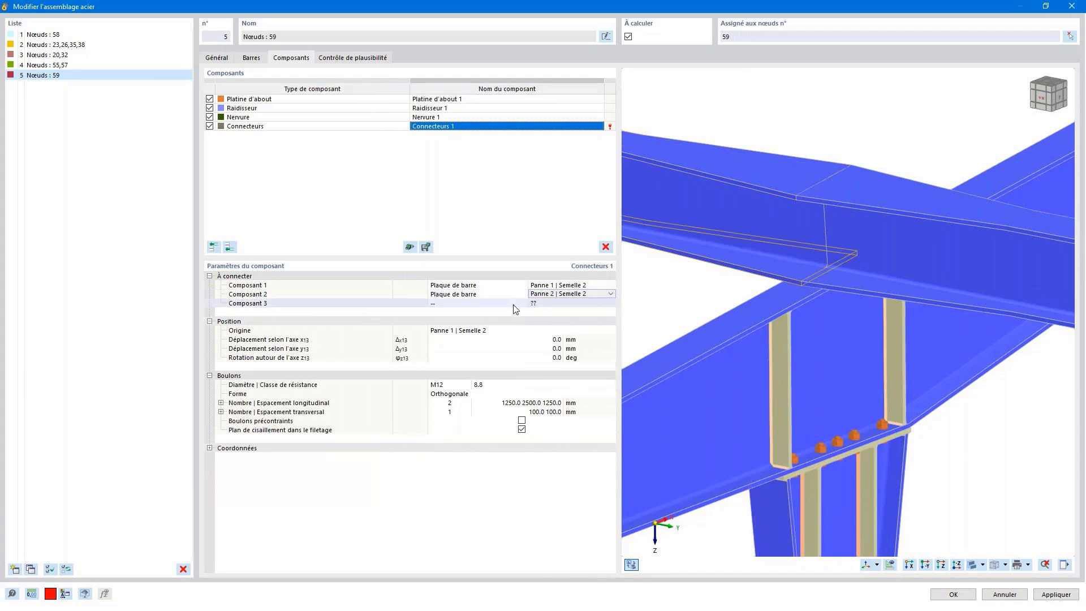
left_click(523, 304)
left_click(503, 329)
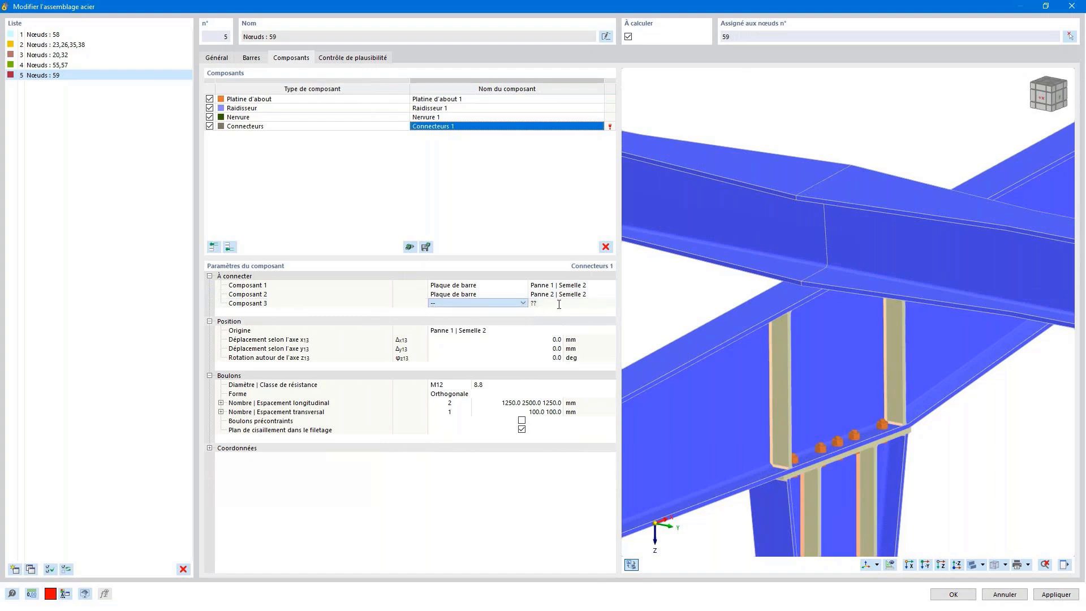
left_click(561, 304)
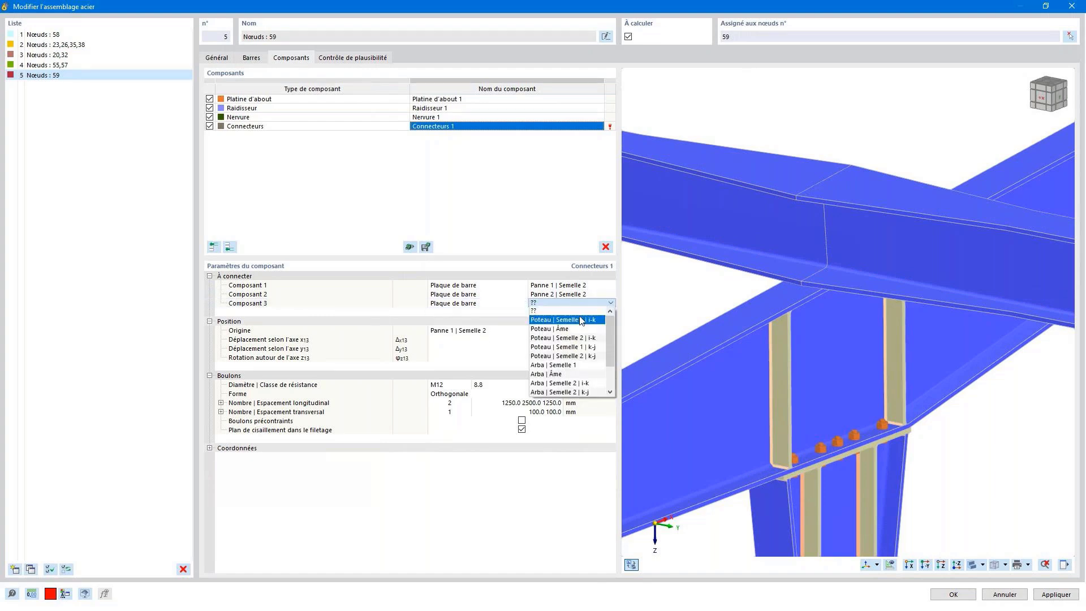
left_click(578, 364)
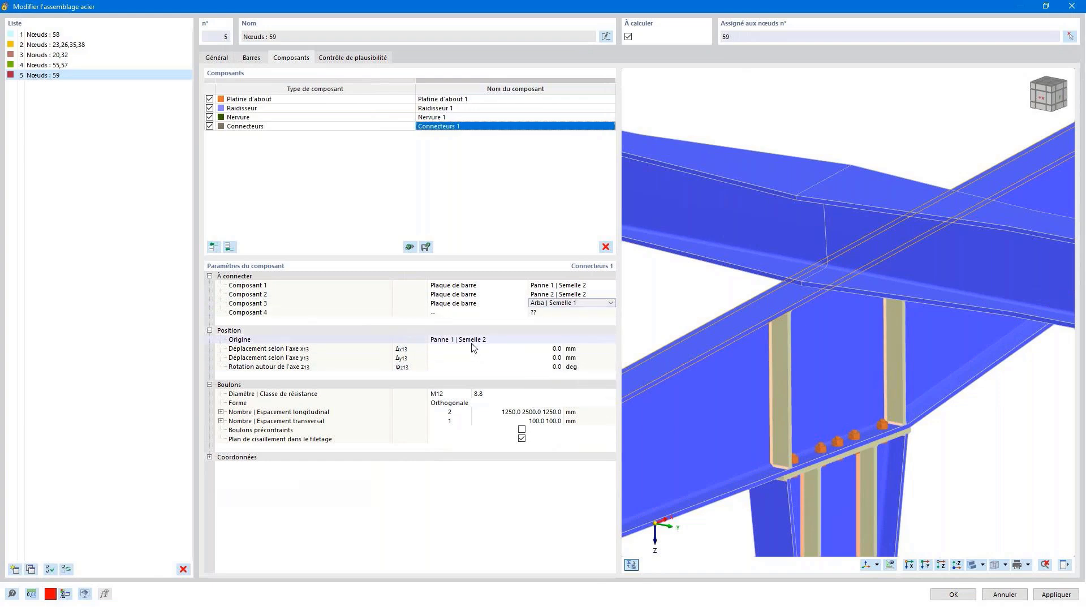
Step: Set the connectors' longitudinal bolt spacing to -25 and 50 mm so the bolts straddle the purlin junction
left_click(506, 412)
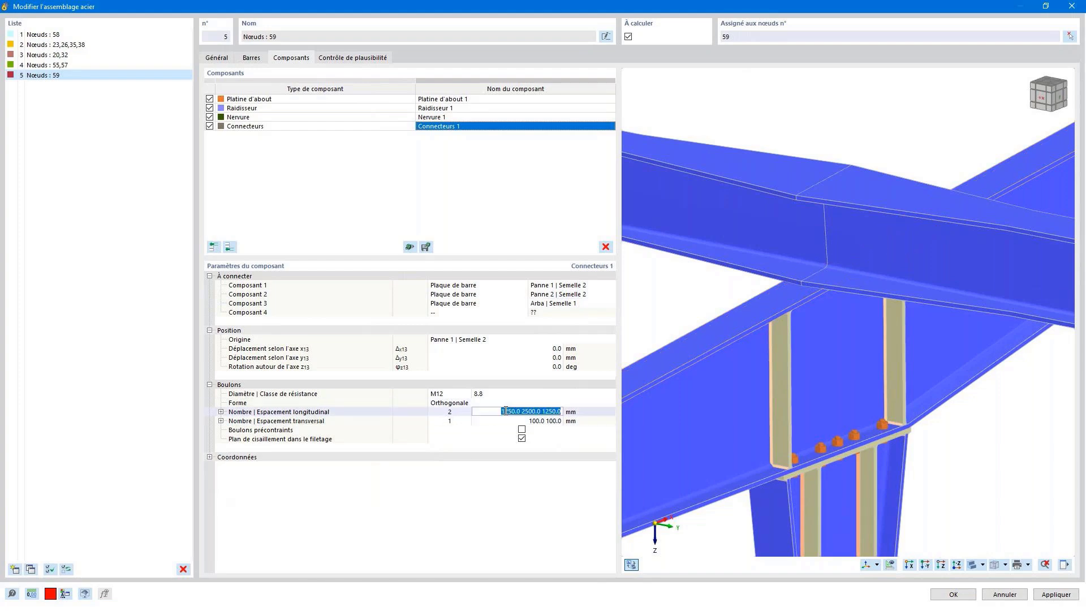
key("BackSpace")
type("-25 50")
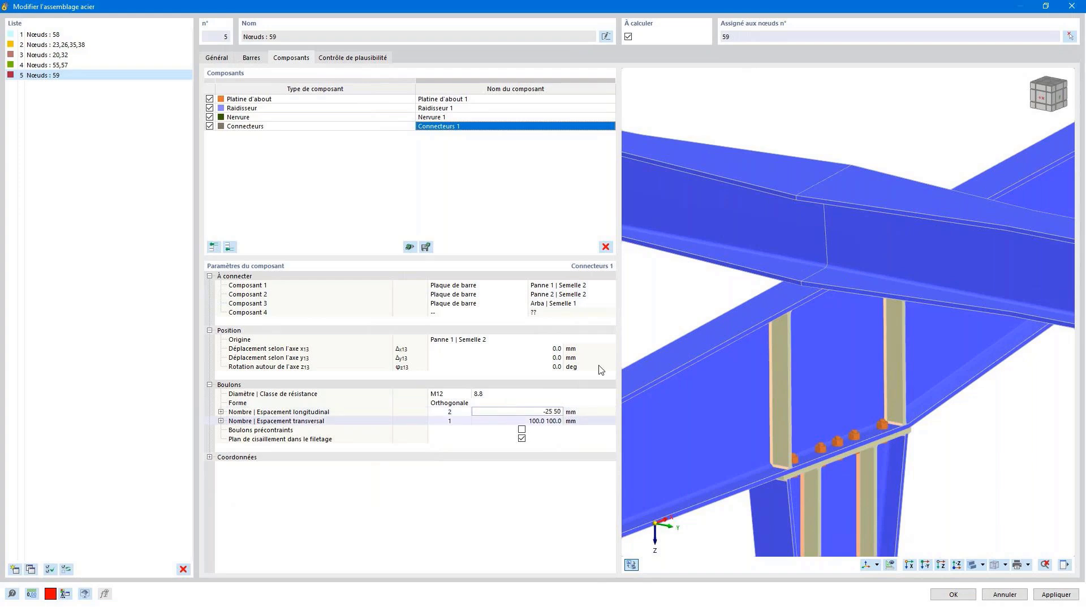
scroll(823, 272, "up", 3)
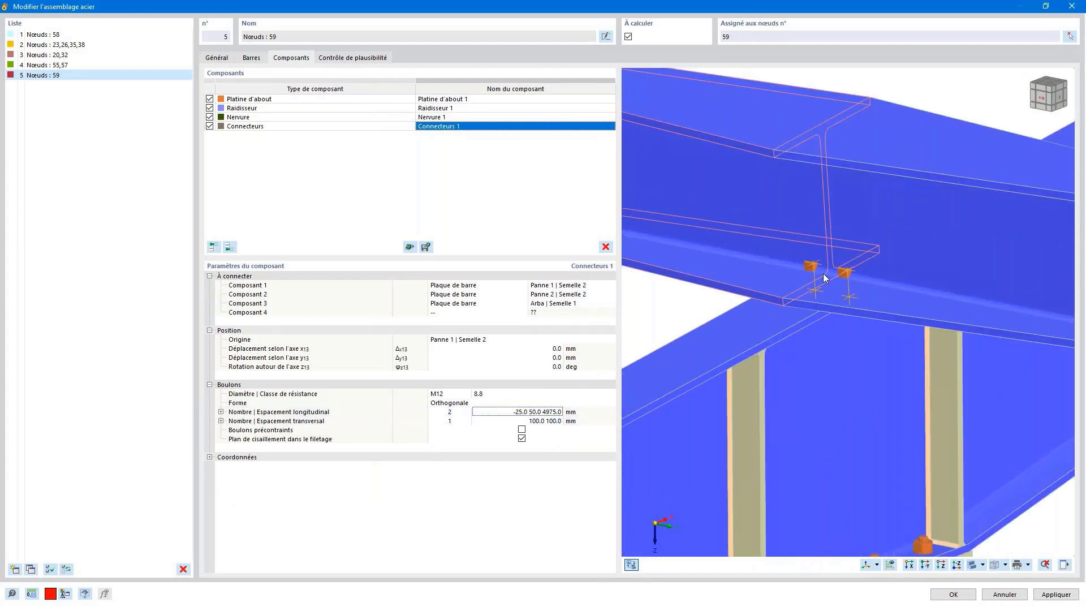
Step: Set the number of bolts in the connectors' transverse direction to 4
left_click(445, 421)
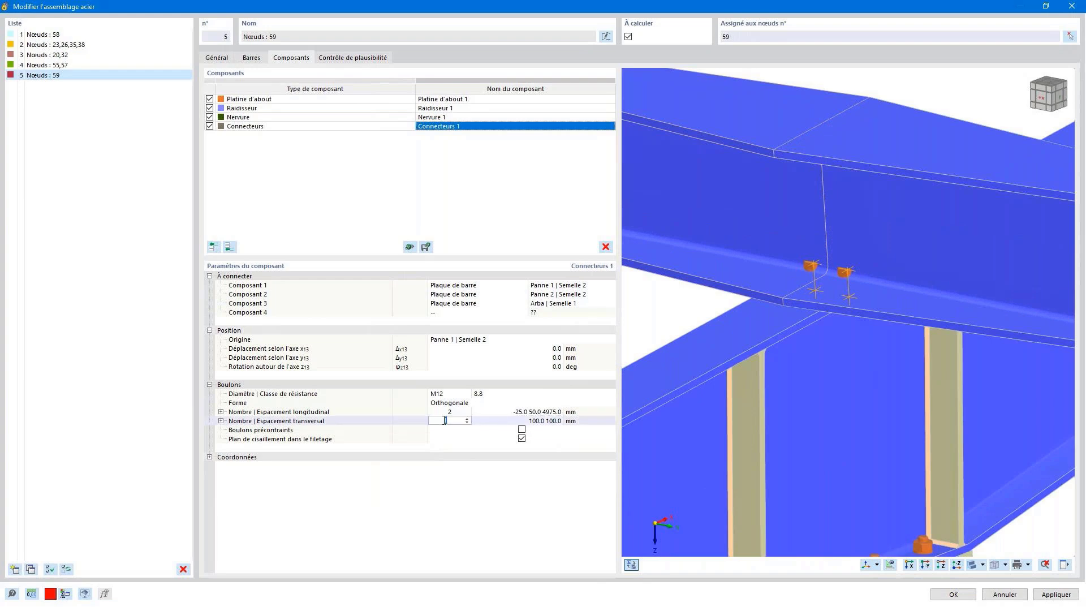
type("4")
key("Tab")
middle_click_drag(845, 291, 809, 284, "ctrl")
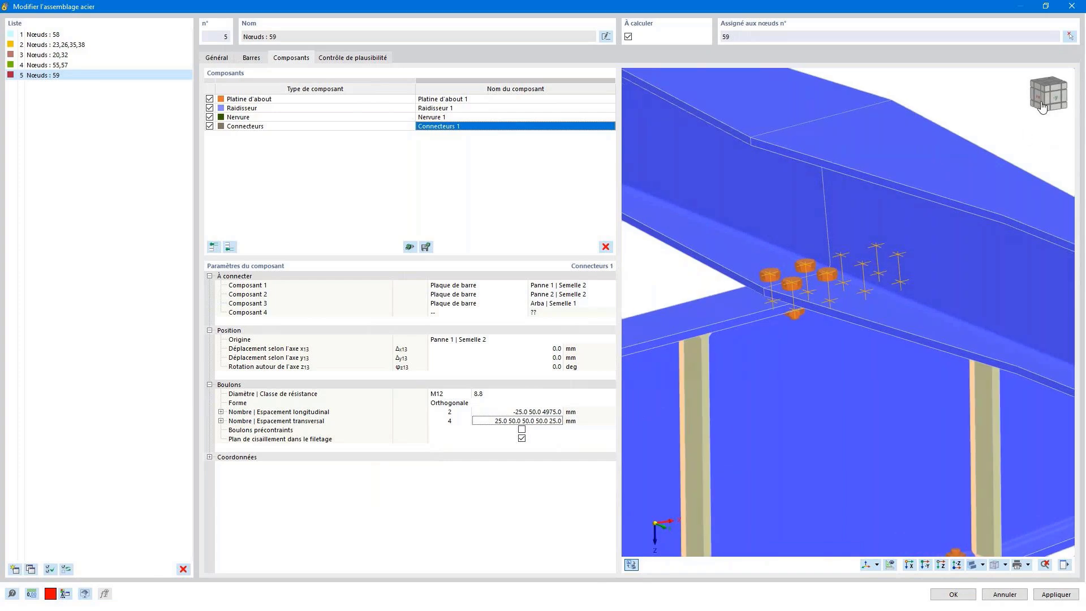
Step: Examine the bolts against the purlin web in side view and set their transverse spacing to 25 40 70 40 mm
left_click(1055, 99)
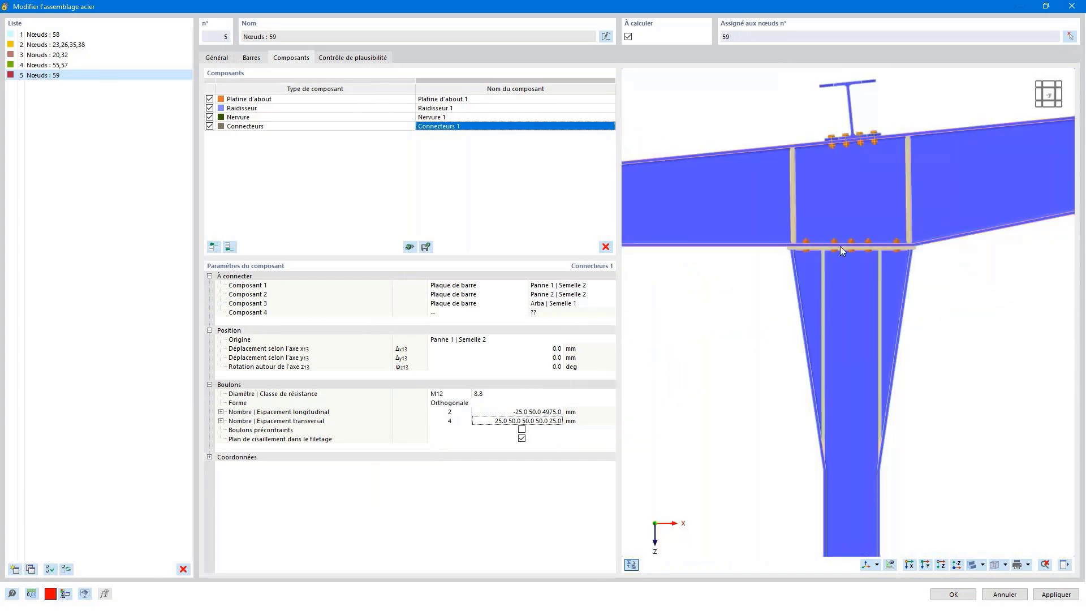
scroll(860, 137, "up", 8)
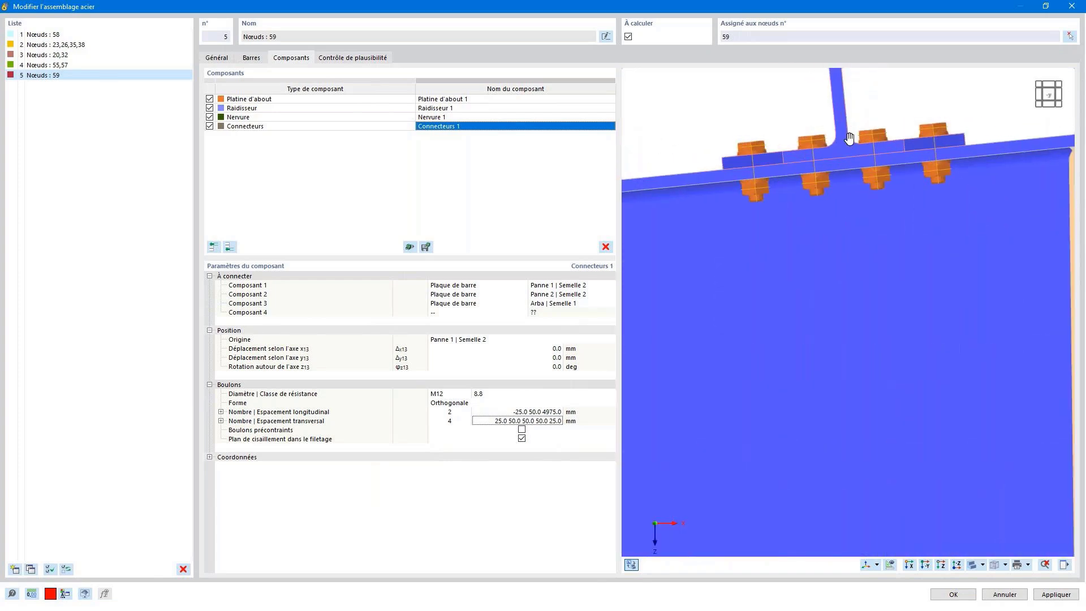
scroll(844, 162, "up", 3)
left_click(513, 420)
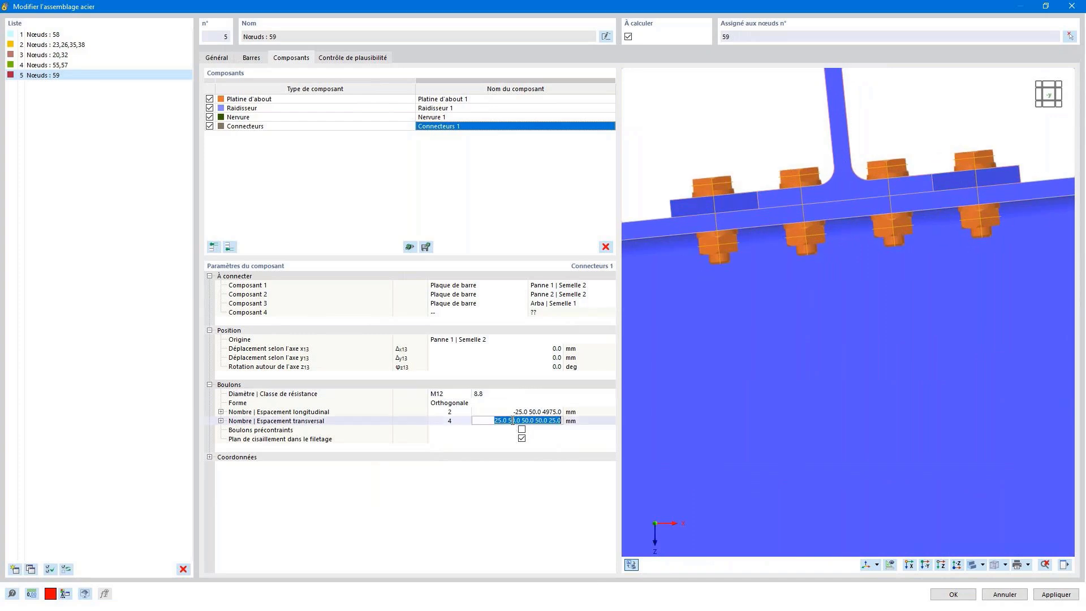
type("25 40 70 40")
key("Tab")
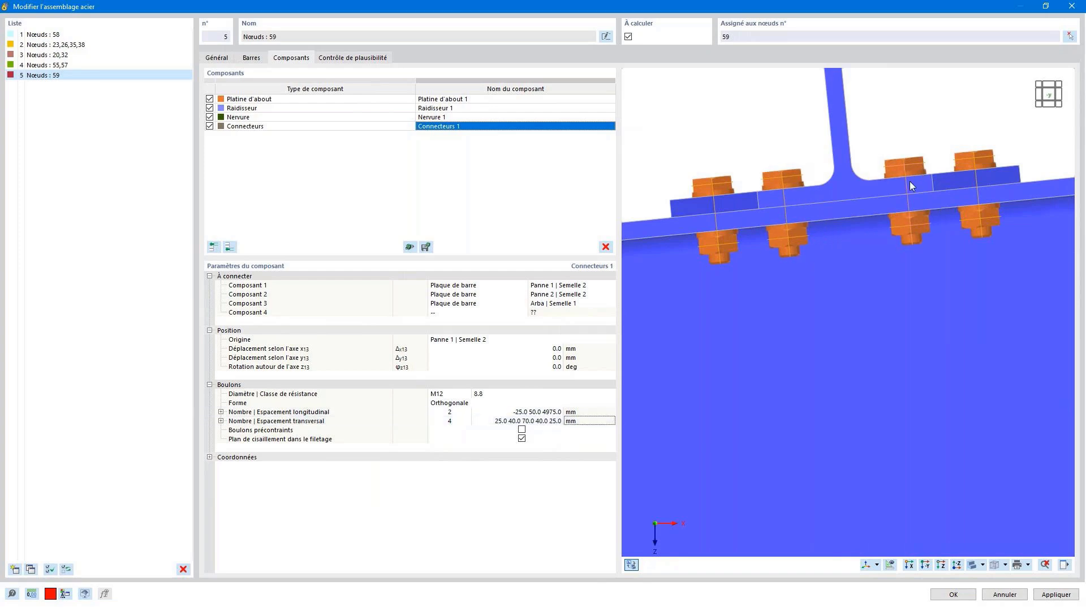
Step: Inspect the bolted purlin junction in 3D and add a Plaque component to the joint
scroll(885, 191, "down", 4)
middle_click_drag(882, 172, 925, 292, "ctrl")
scroll(925, 292, "down", 2)
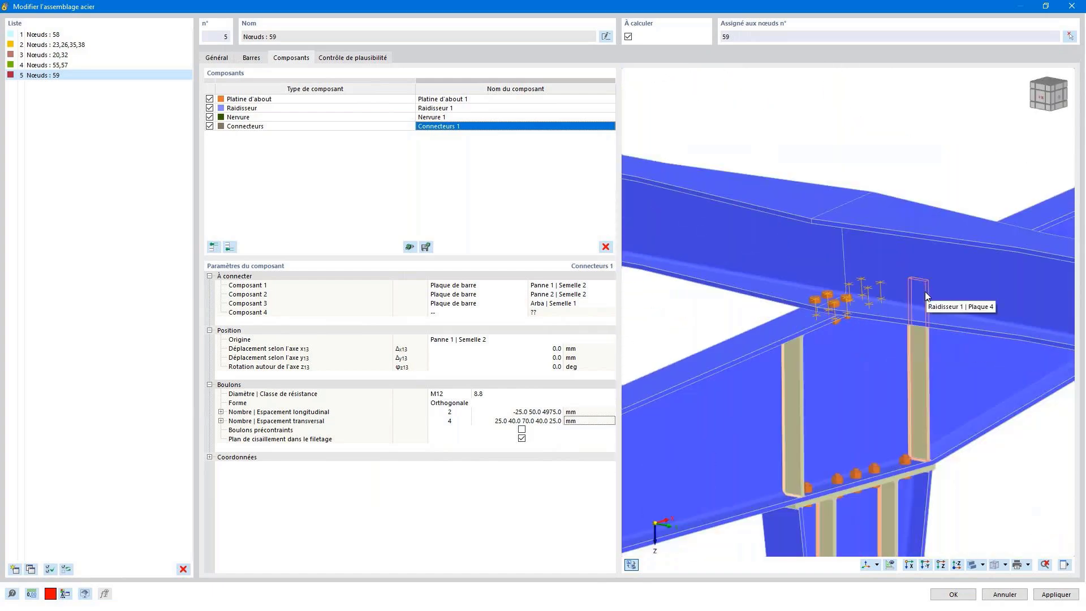
middle_click_drag(925, 291, 877, 279, "ctrl")
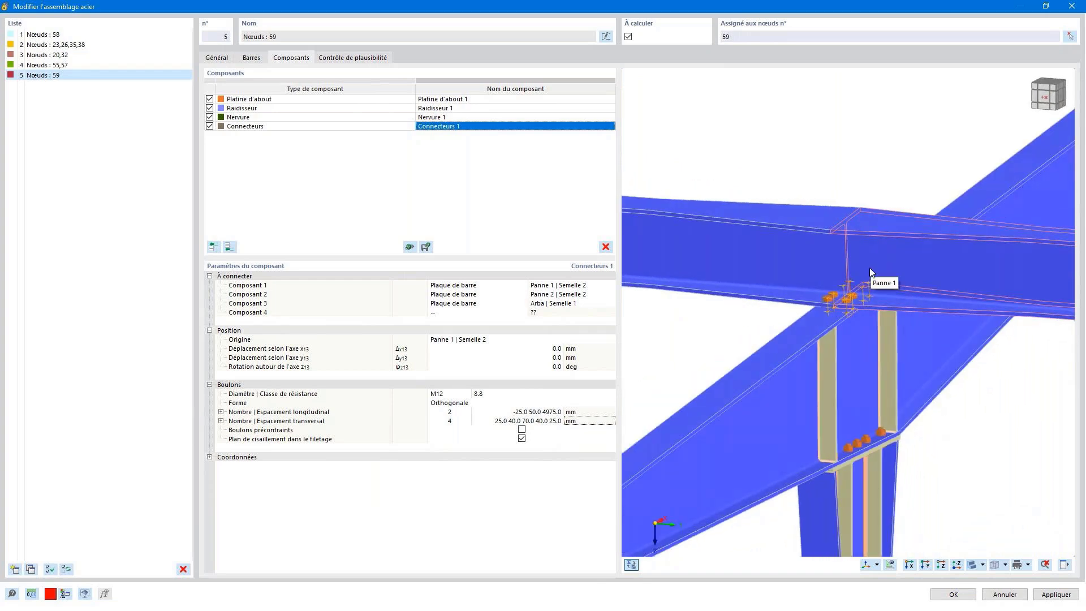
left_click(230, 247)
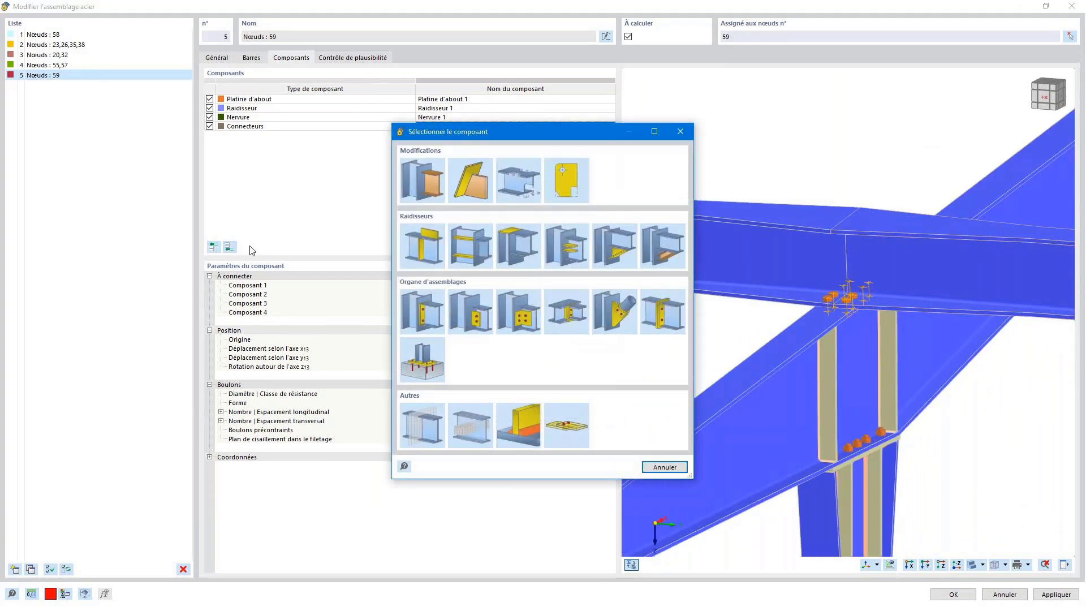
left_click(416, 239)
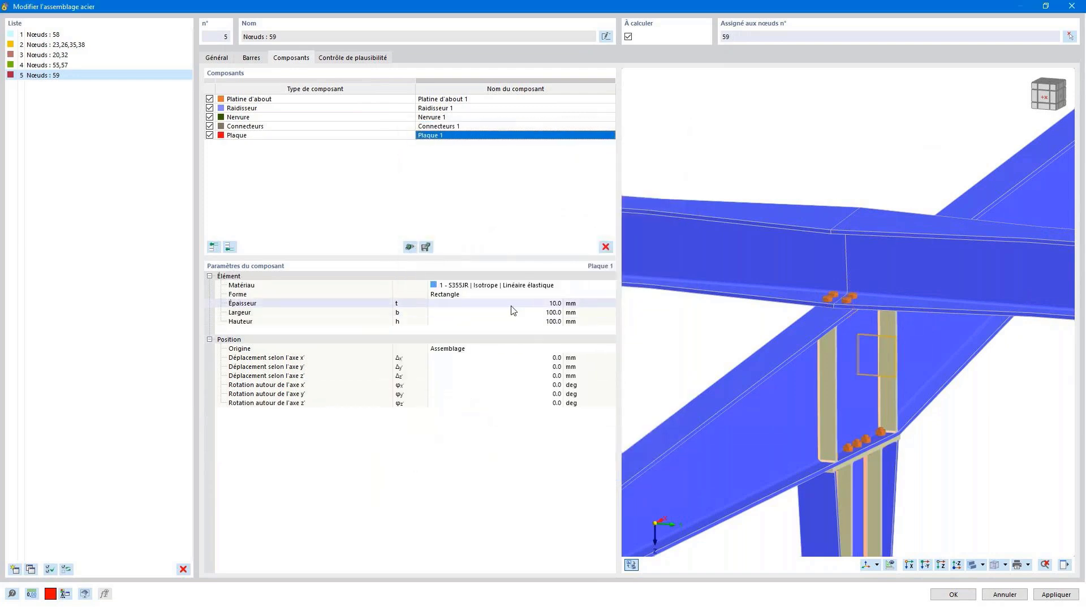
Step: Set the plate's origin to the member plate Panne 1 | Âme
left_click(506, 349)
left_click(506, 349)
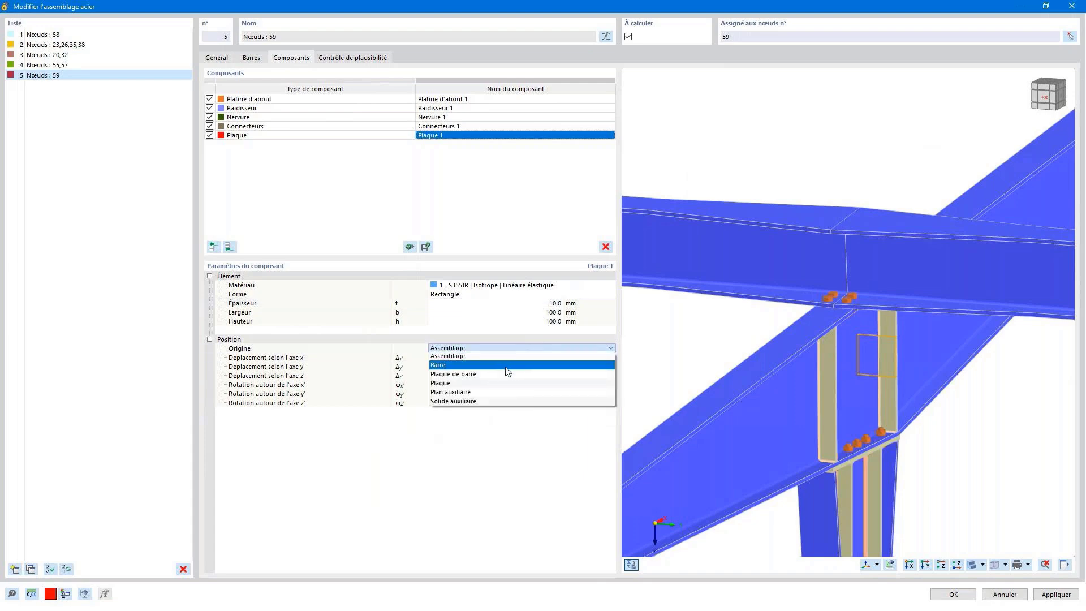
left_click(505, 373)
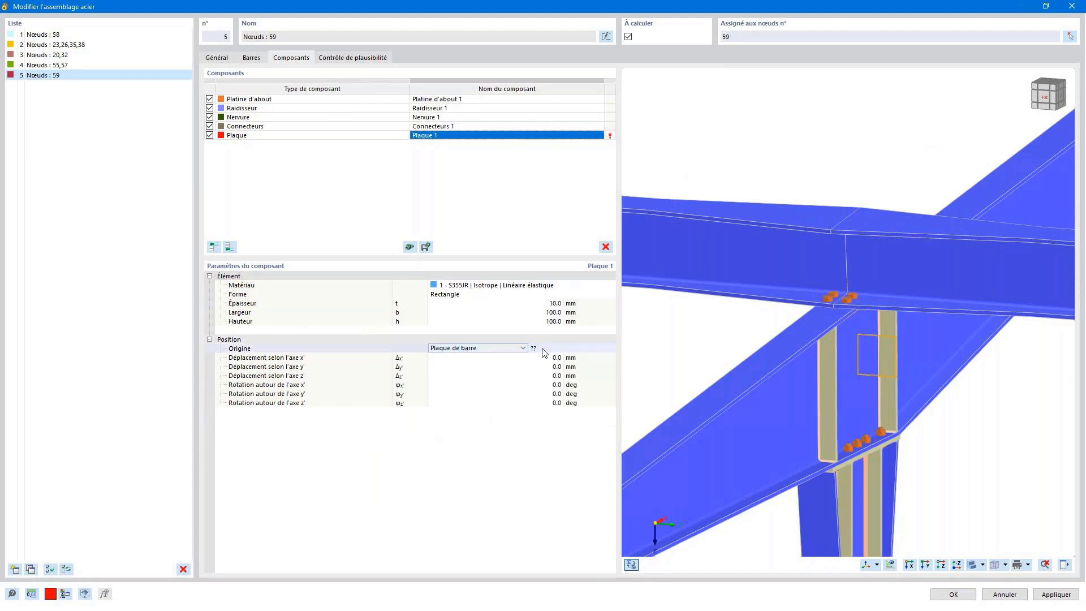
left_click(559, 348)
left_click(562, 349)
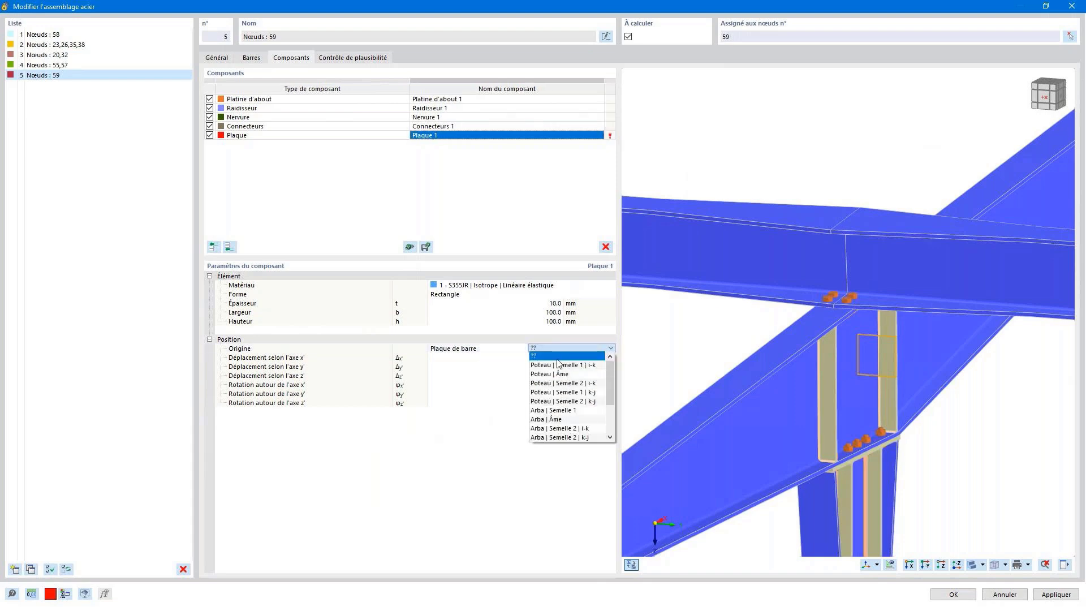
scroll(566, 396, "down", 2)
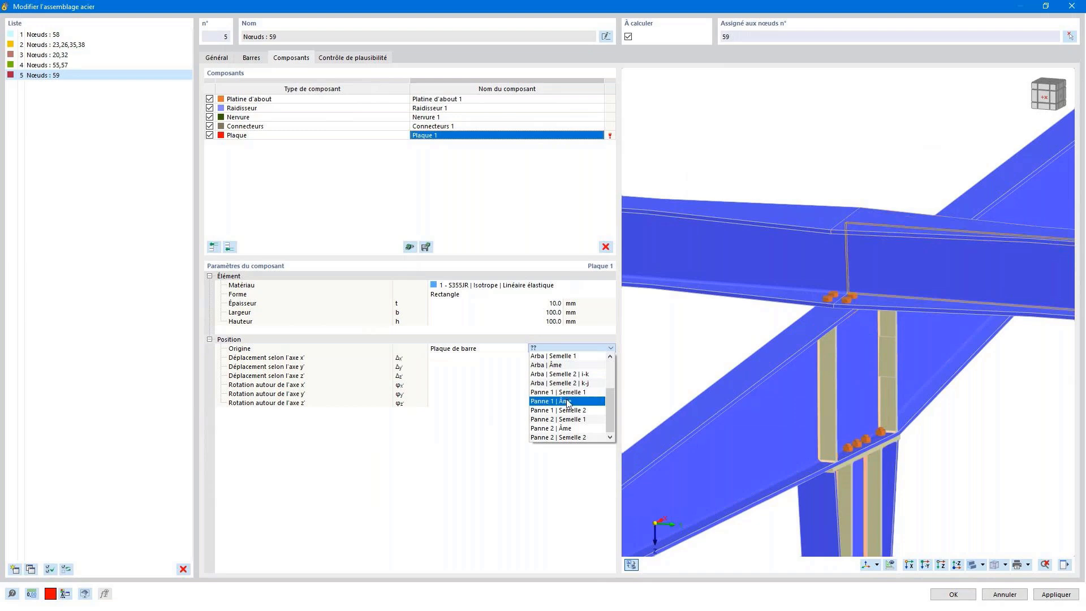
left_click(567, 401)
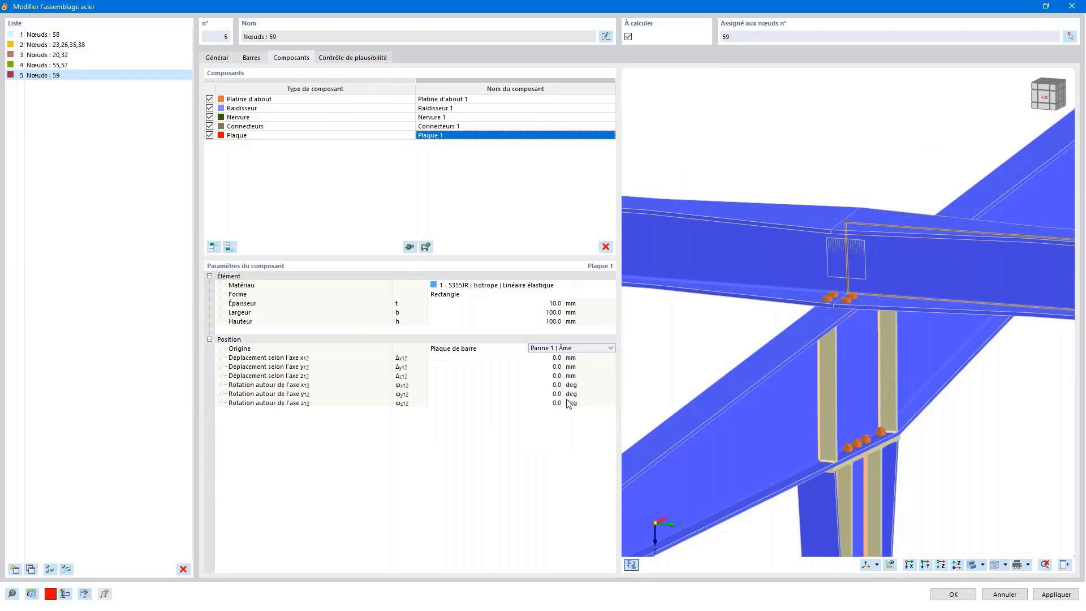
Step: Display the coordinate systems and offset the plate 10 mm along its z axis from the purlin web
middle_click_drag(884, 256, 752, 249, "ctrl")
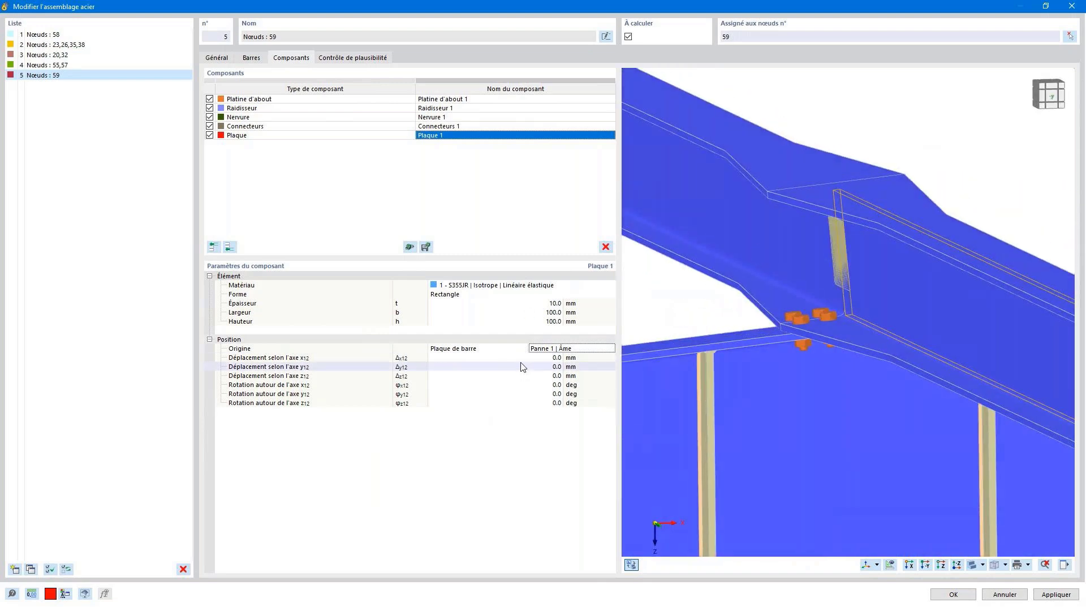
left_click(876, 565)
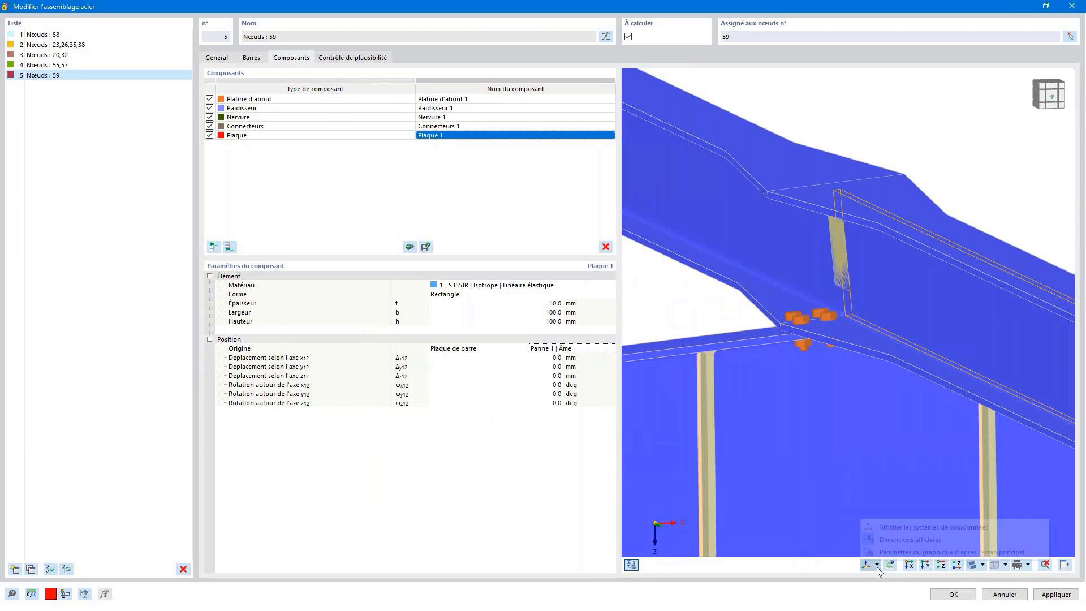
left_click(883, 526)
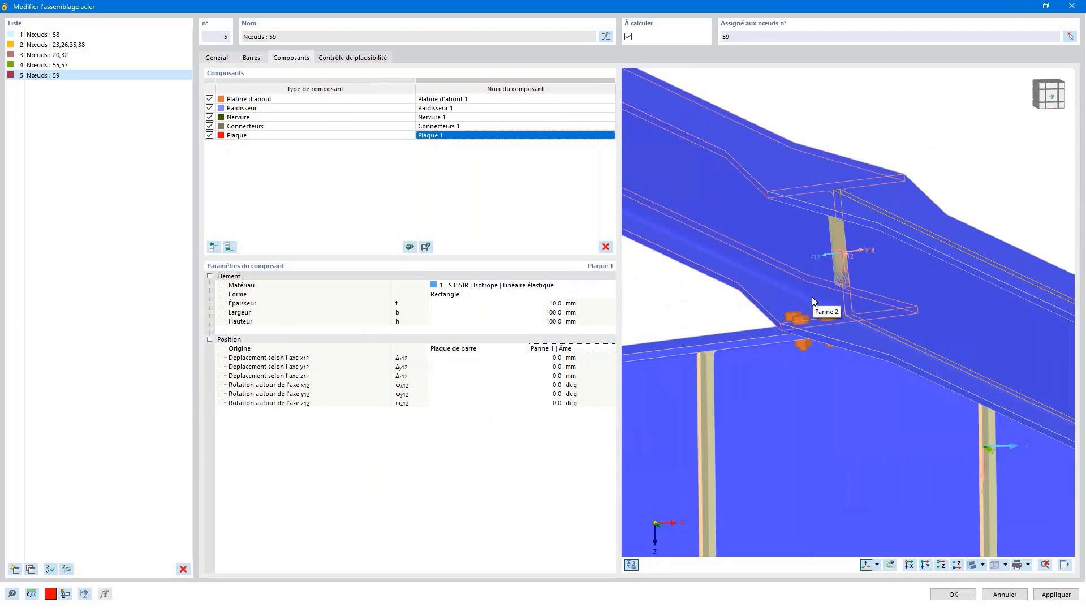
left_click(511, 375)
type("10")
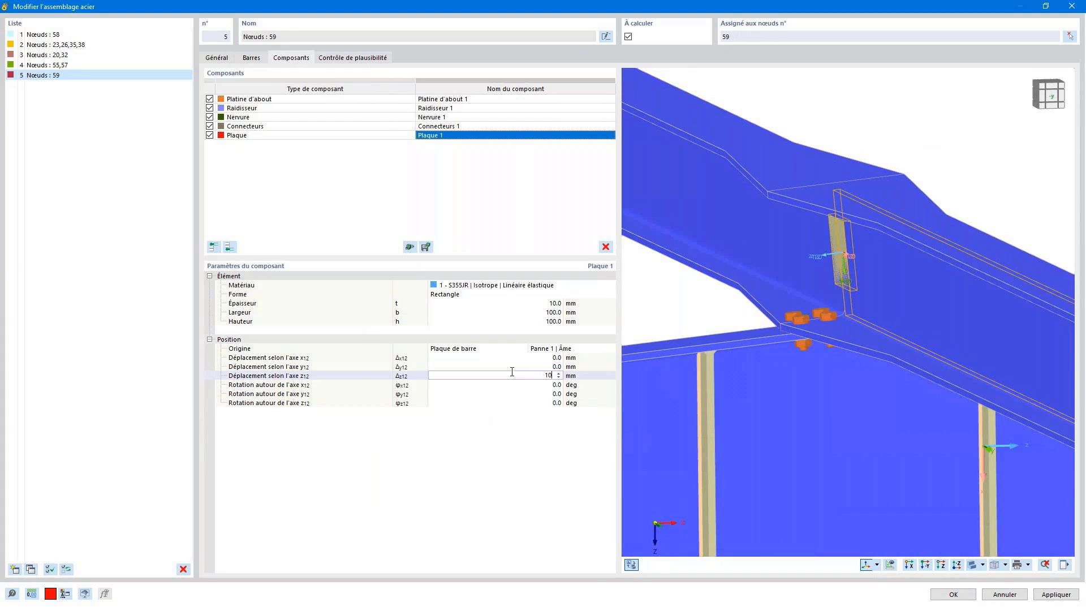
key("Return")
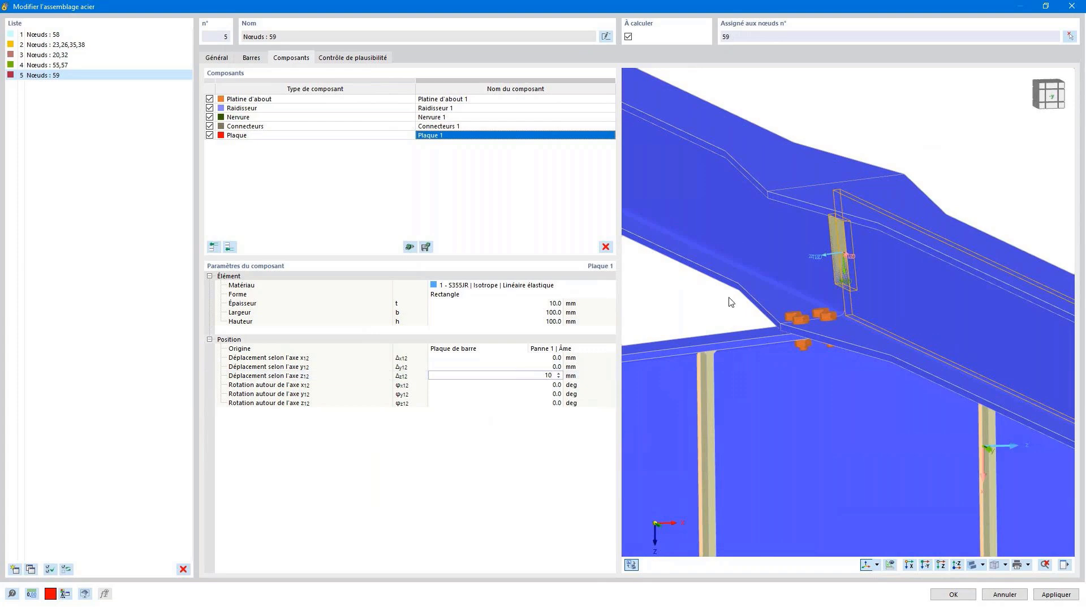
Step: Set the plate's width to 300 mm and its height to 160 mm
middle_click_drag(846, 252, 948, 250, "ctrl")
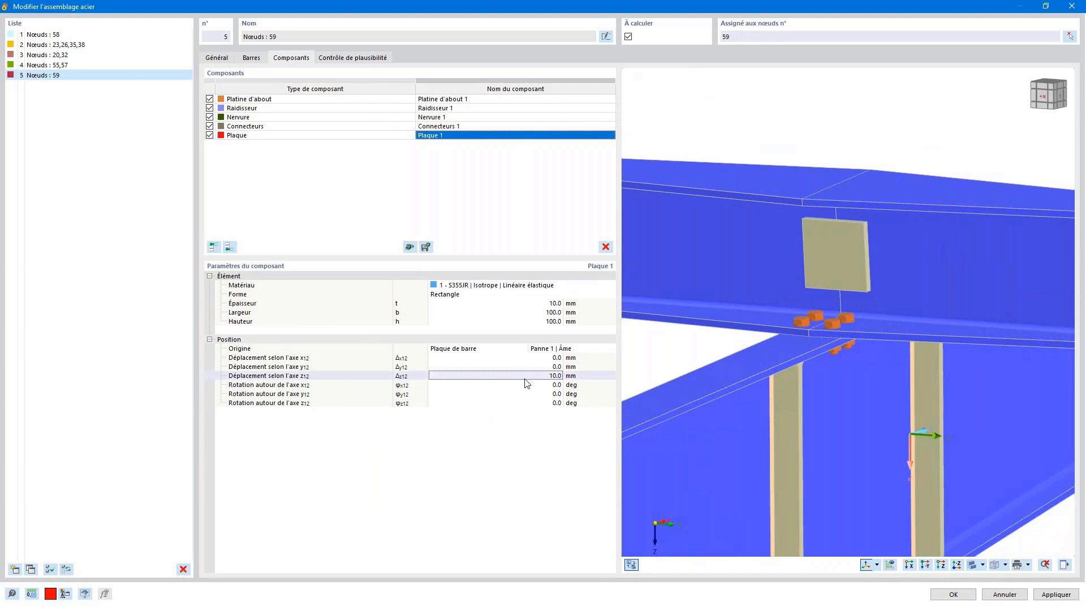
left_click(516, 312)
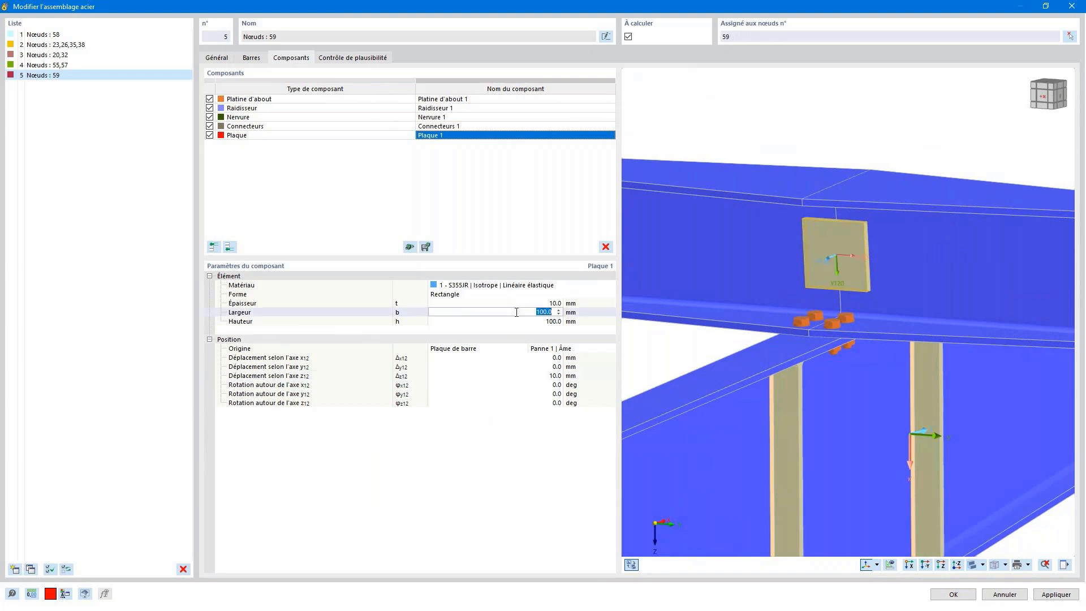
type("300")
key("Return")
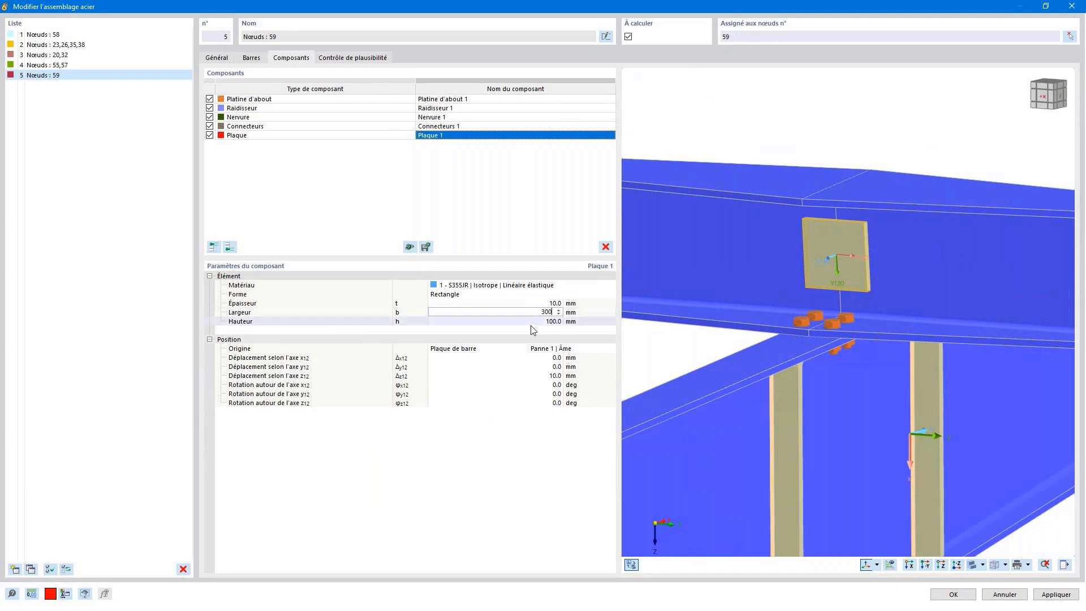
type("1")
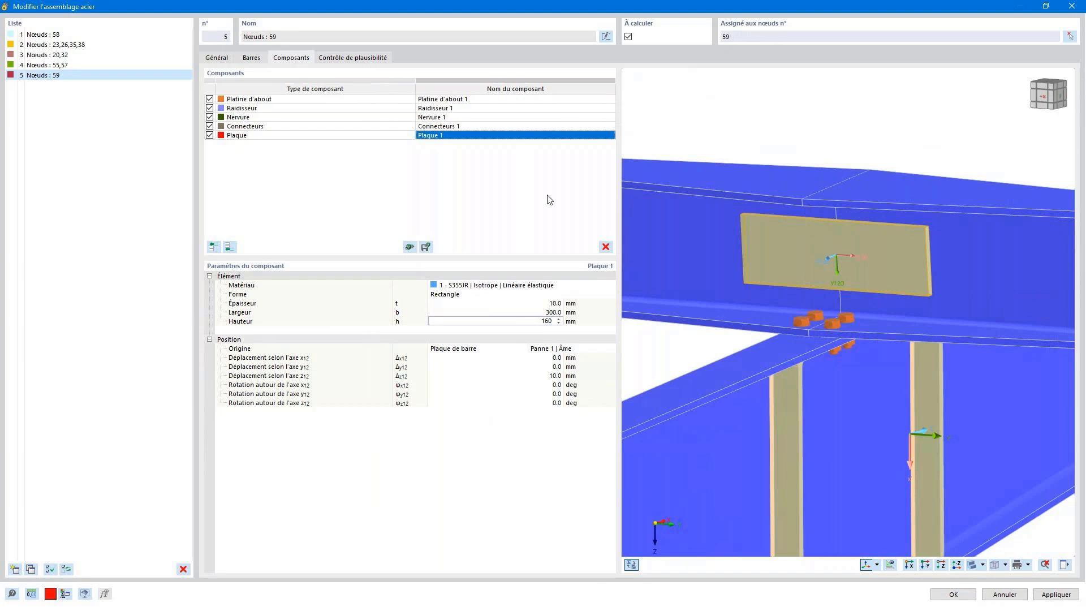
type("60")
key("Return")
Step: Add an Éditeur de plaque component and choose Plaque 1 as the plate to modify
middle_click_drag(825, 250, 784, 264, "ctrl")
left_click(234, 248)
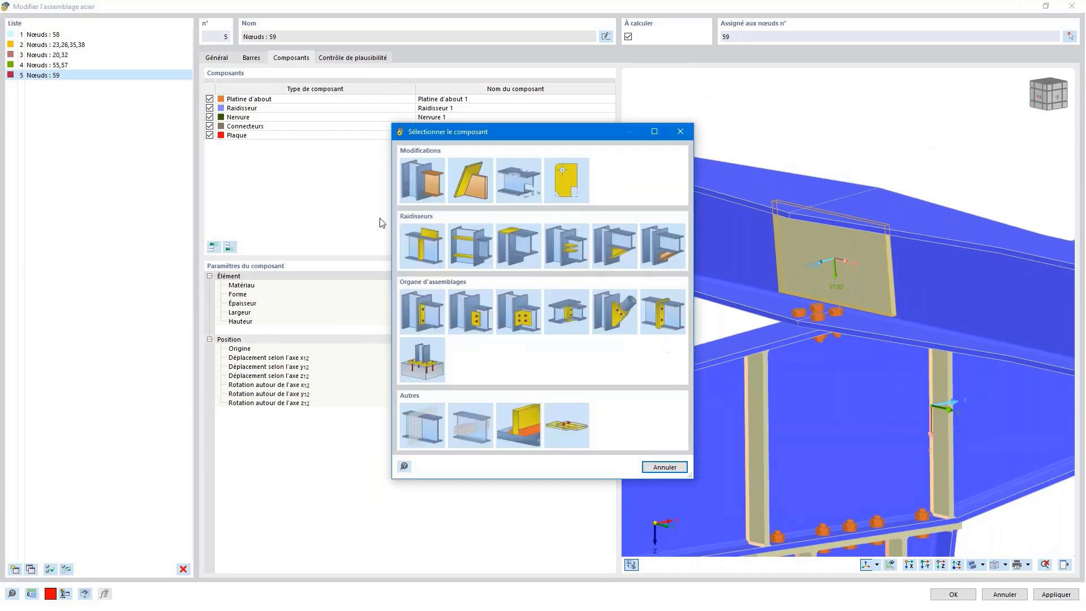
left_click(562, 181)
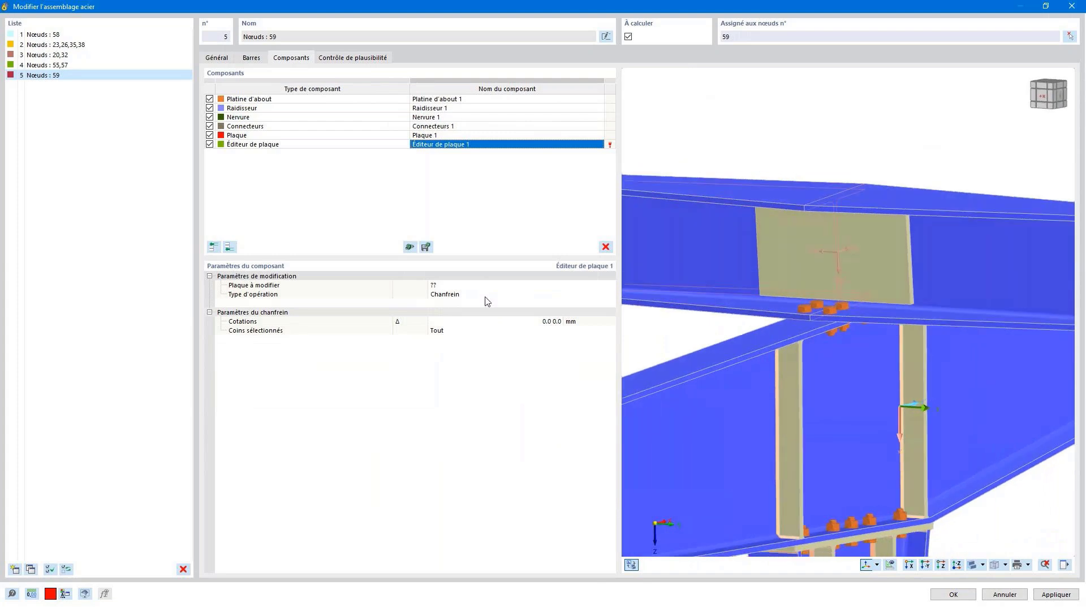
left_click(492, 286)
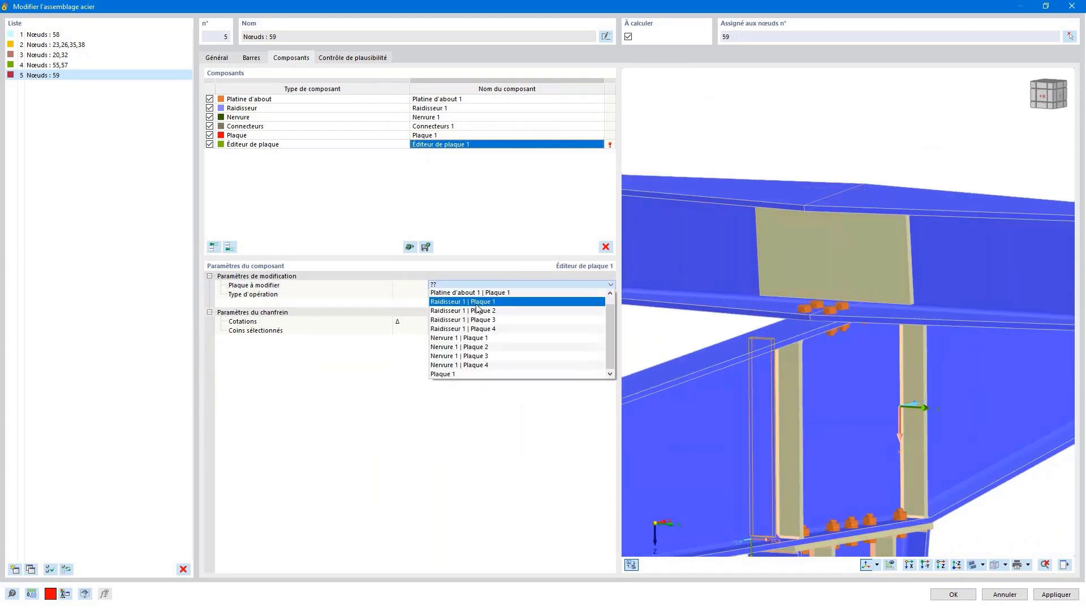
left_click(467, 374)
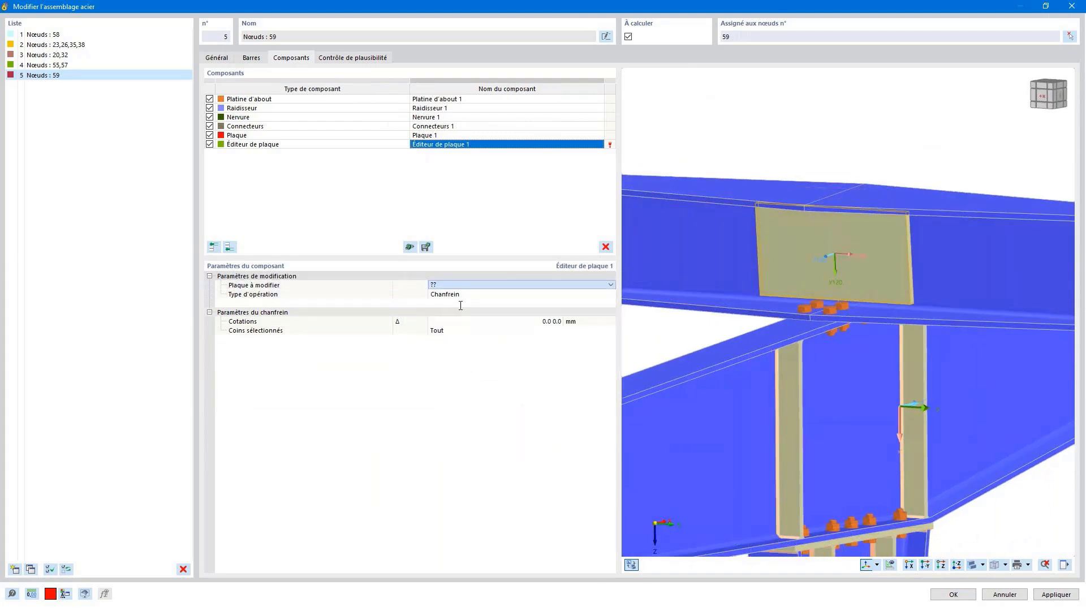
Step: Chamfer the plate with dimensions 100 × 100 mm at corners 1 and 2 only
left_click(497, 321)
type("100 100")
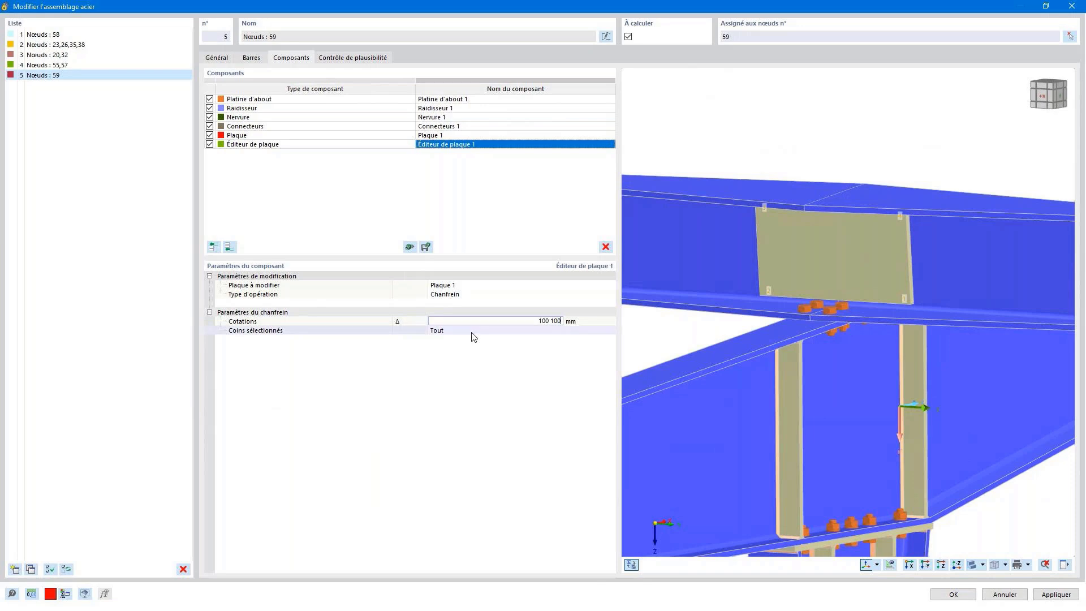
left_click(472, 333)
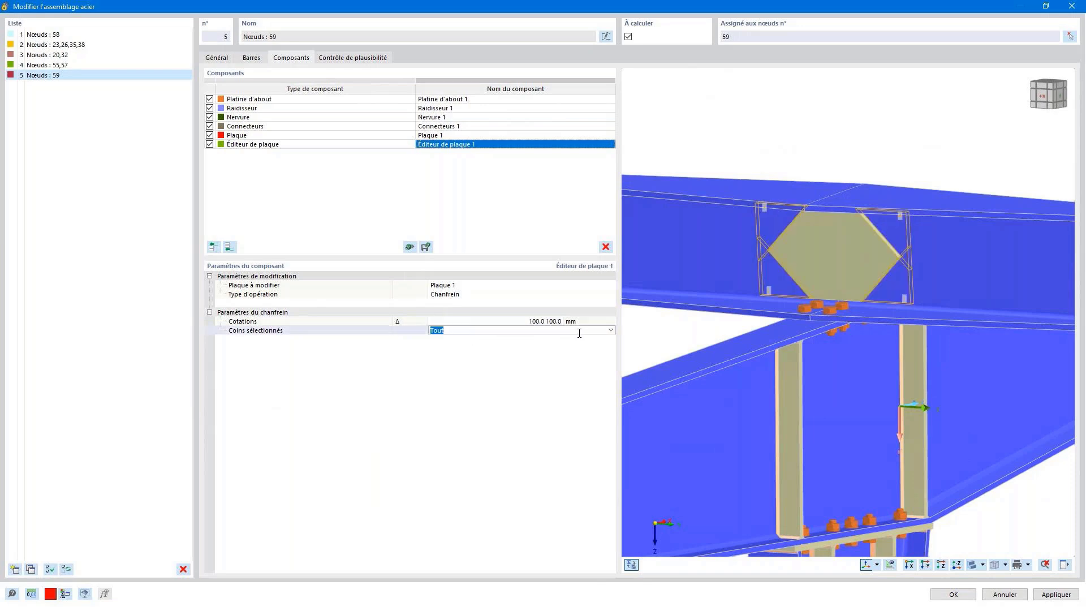
type("1,2")
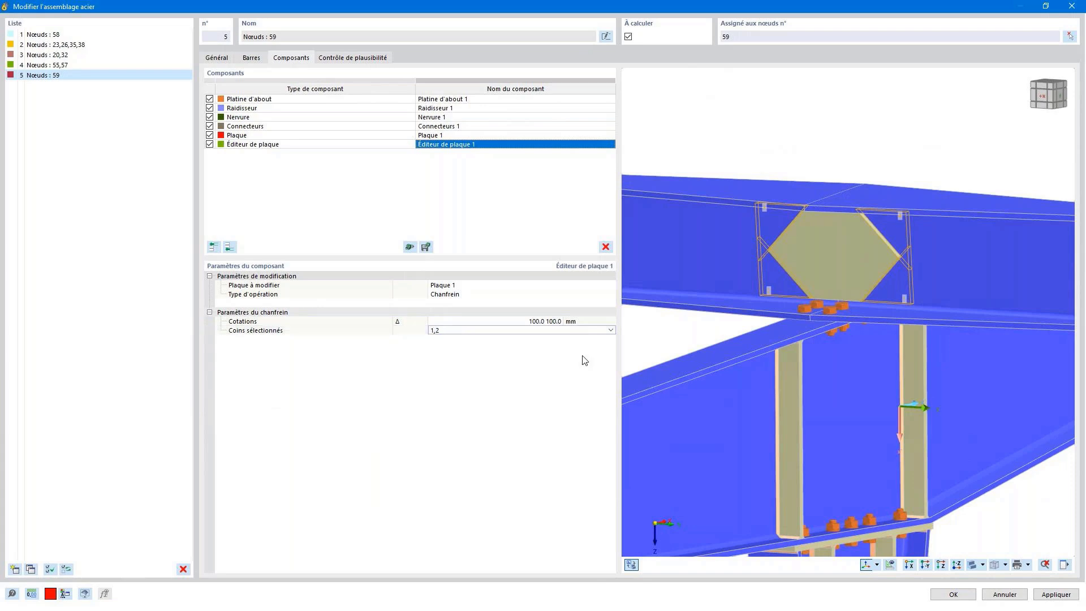
left_click(581, 374)
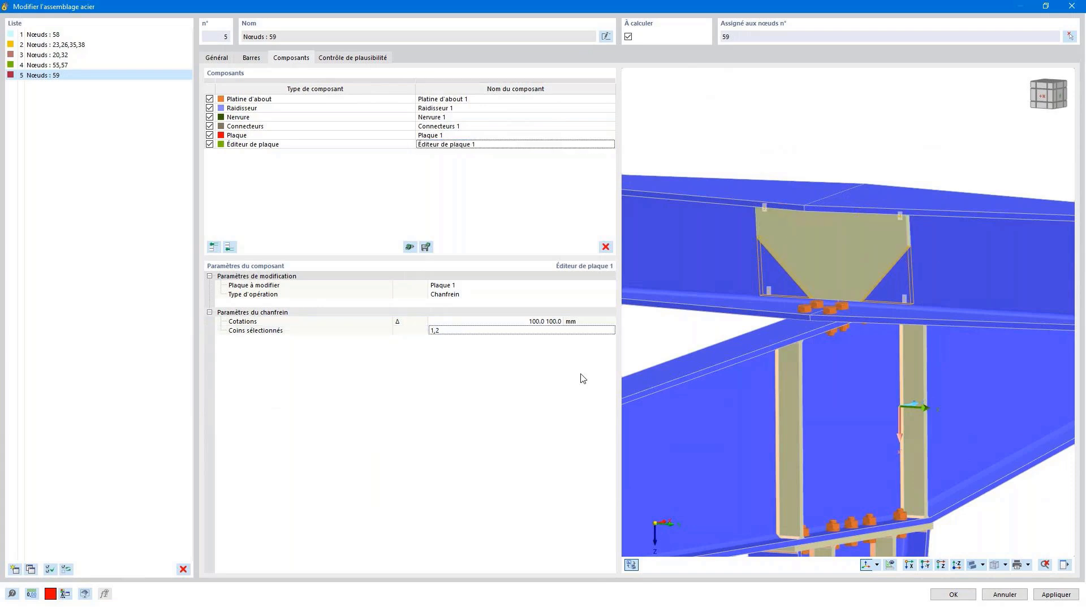
Step: Copy the Plaque 1 and Éditeur de plaque 1 components together, inserting the copies below them in the component list
scroll(834, 275, "up", 3)
scroll(835, 277, "down", 4)
middle_click_drag(853, 278, 786, 275, "ctrl")
left_click(269, 138)
left_click(270, 144)
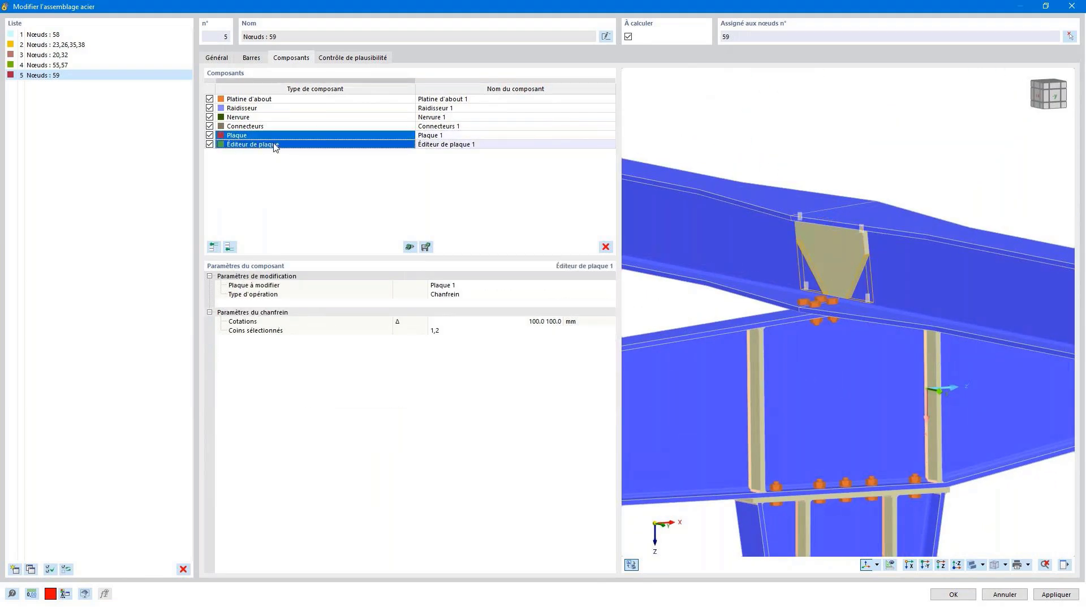
right_click(271, 144)
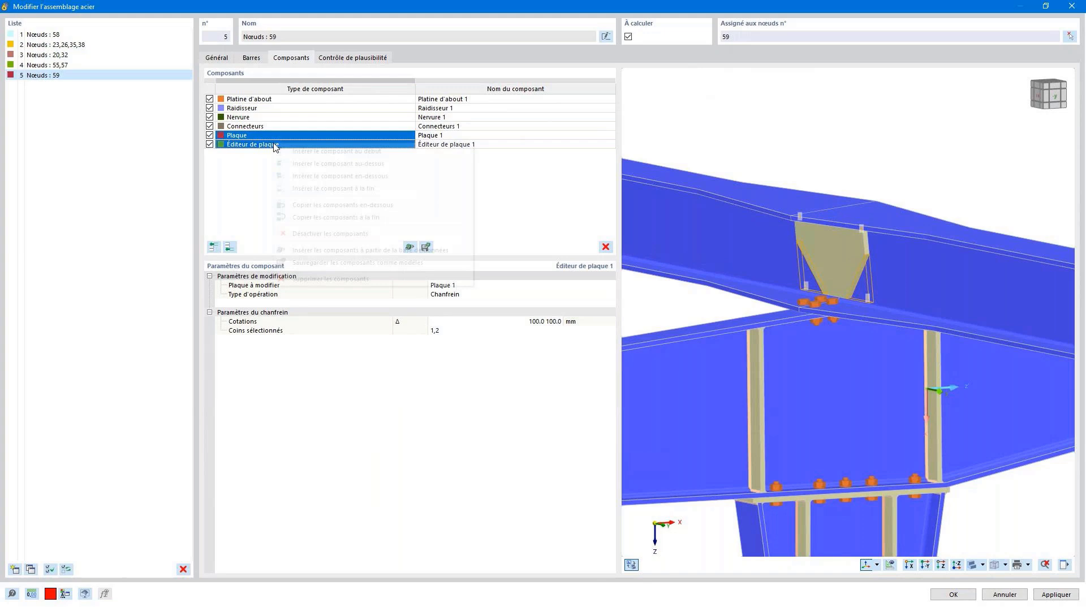
left_click(318, 205)
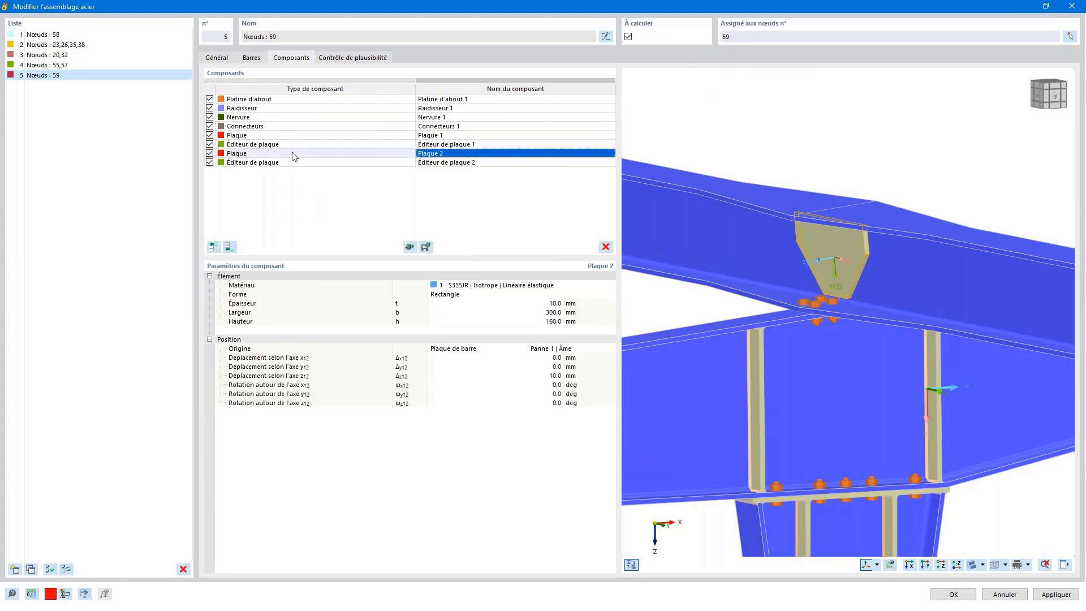
Step: Set Plaque 2's offset along its z axis to -10 mm and check its plate editor on the opposite side of the web
left_click(517, 376)
left_click(529, 376)
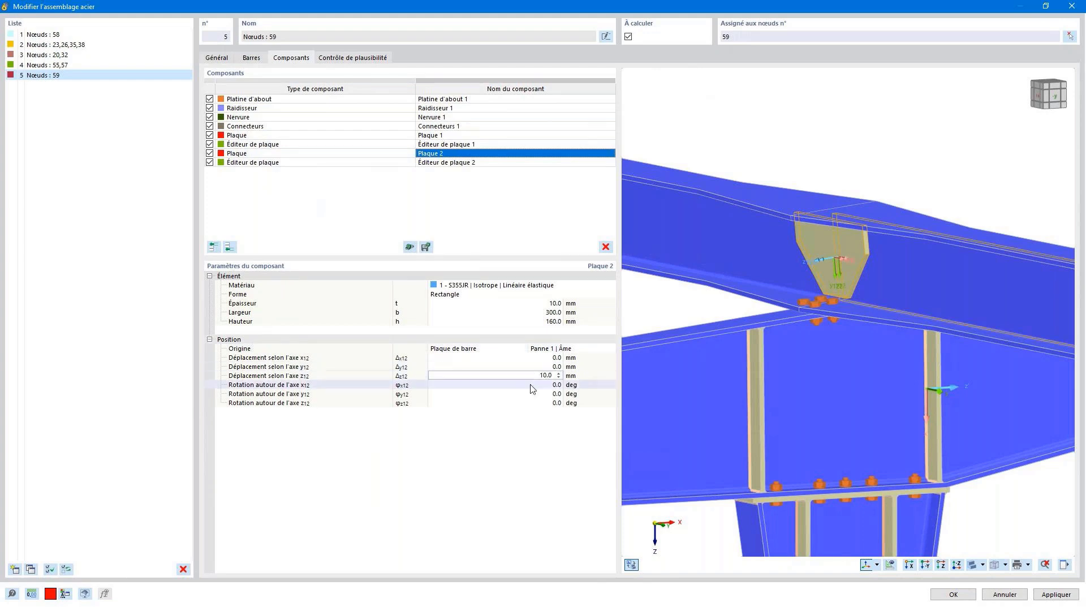
type("-")
key("Tab")
middle_click_drag(935, 288, 806, 283, "ctrl")
left_click(276, 163)
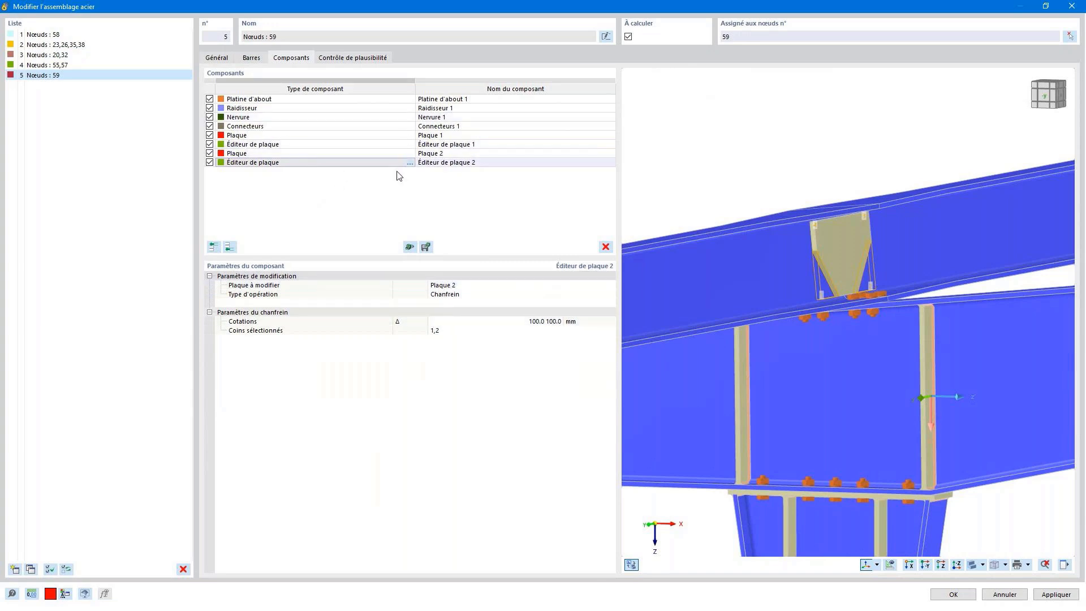
middle_click_drag(666, 213, 833, 229, "ctrl")
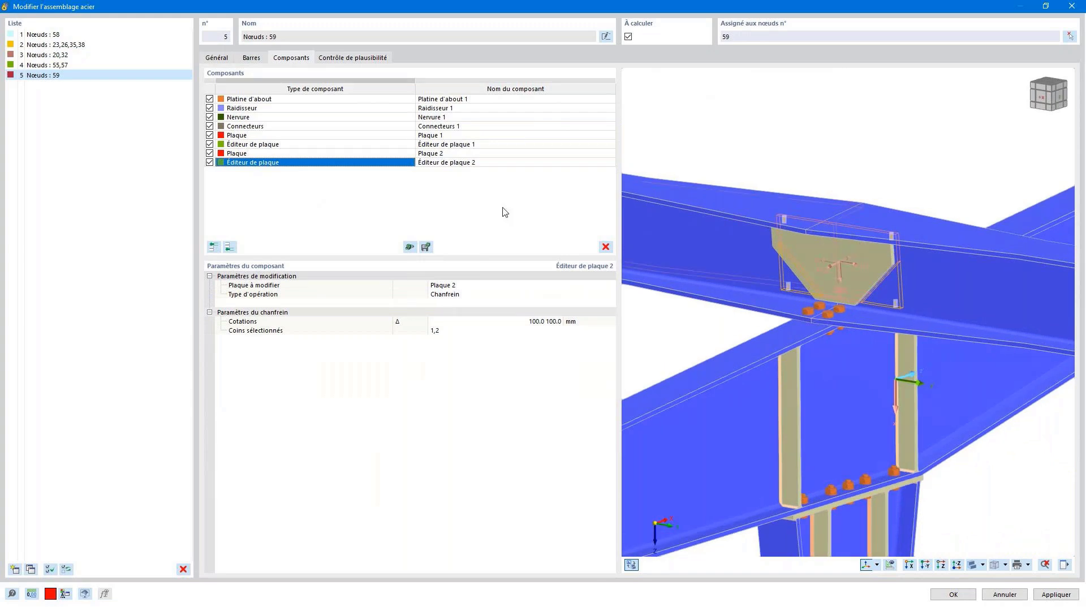
Step: Add a Connecteurs component and choose the plate Plaque 1 as its first connected component
left_click(230, 247)
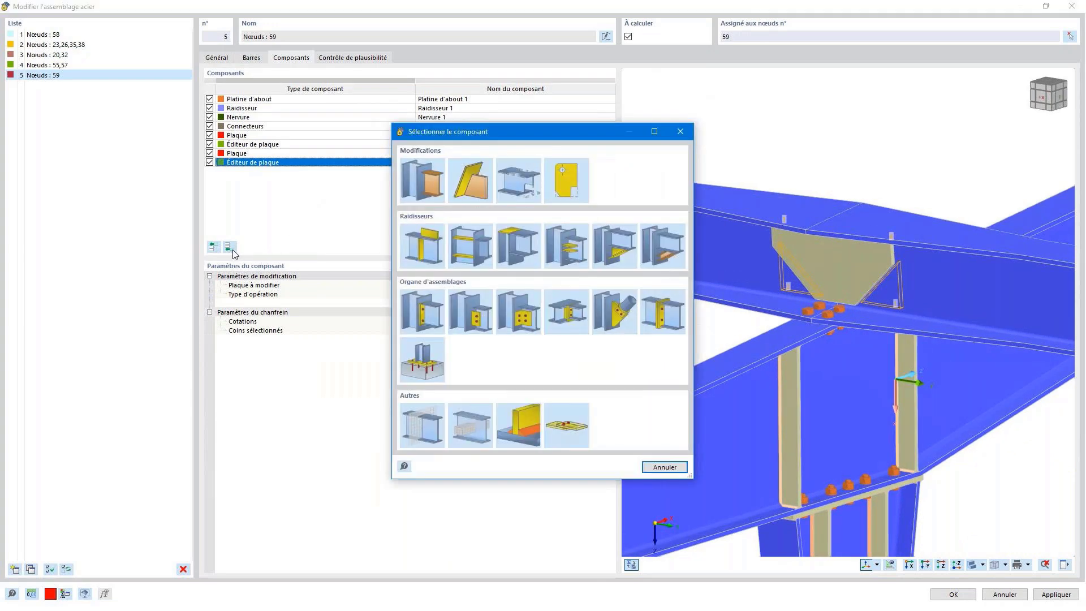
key("Escape")
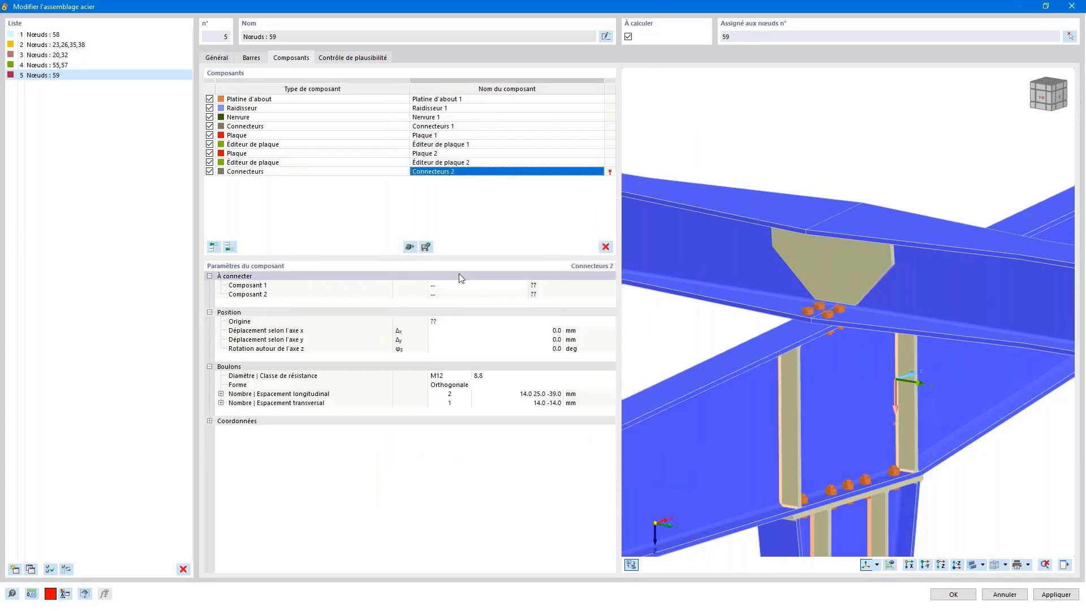
left_click(475, 290)
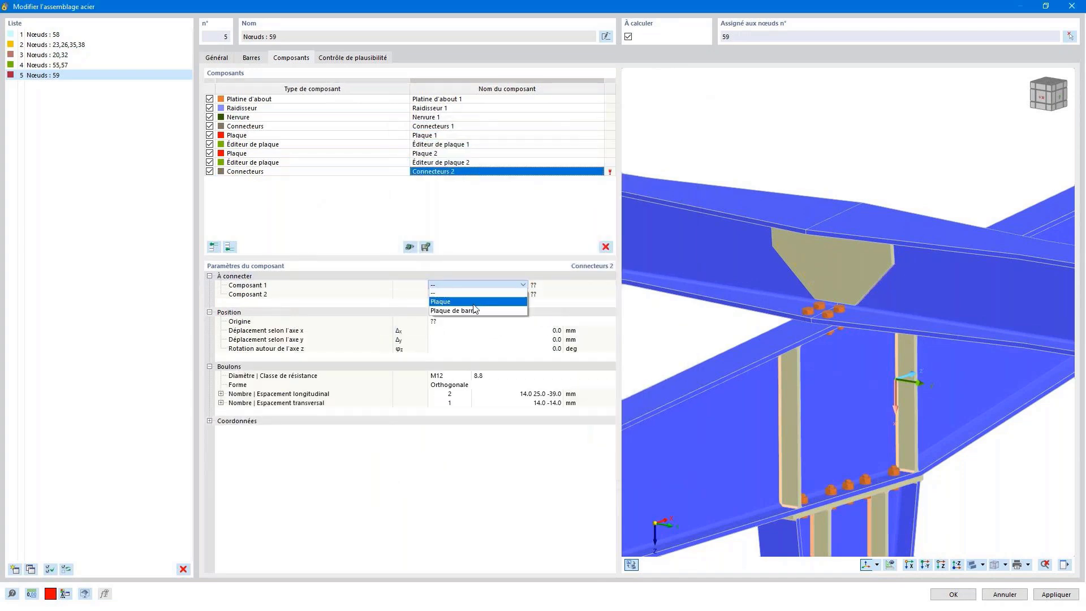
left_click(474, 303)
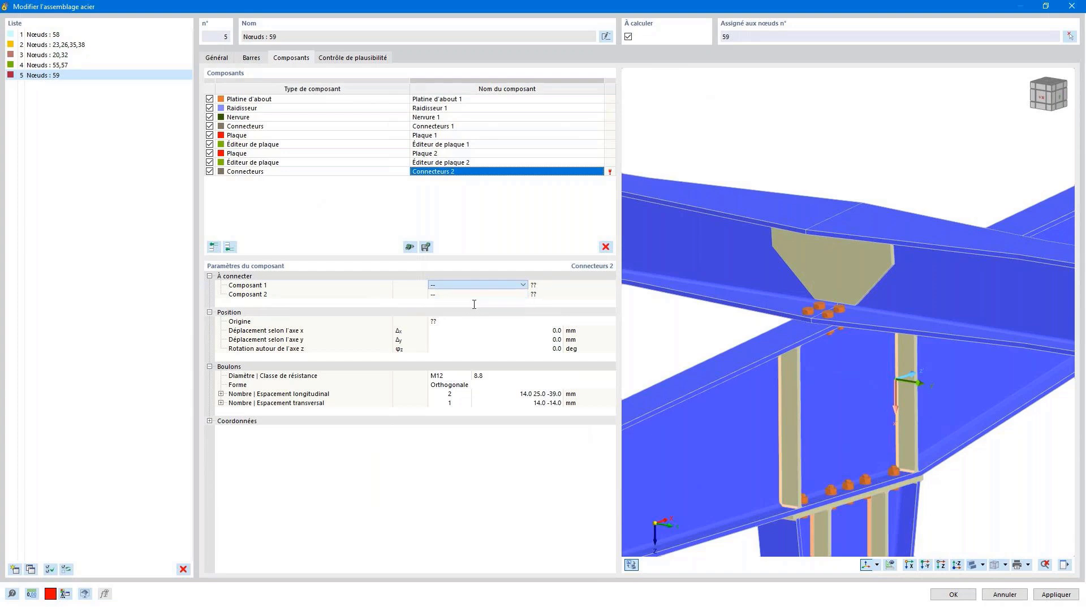
left_click(561, 287)
scroll(569, 351, "down", 1)
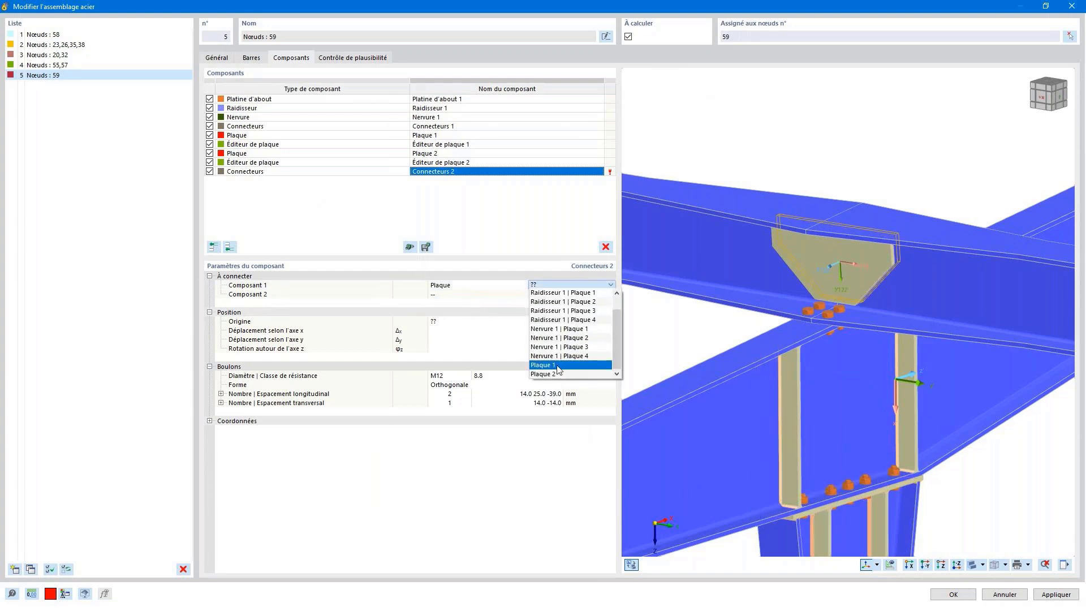
left_click(570, 356)
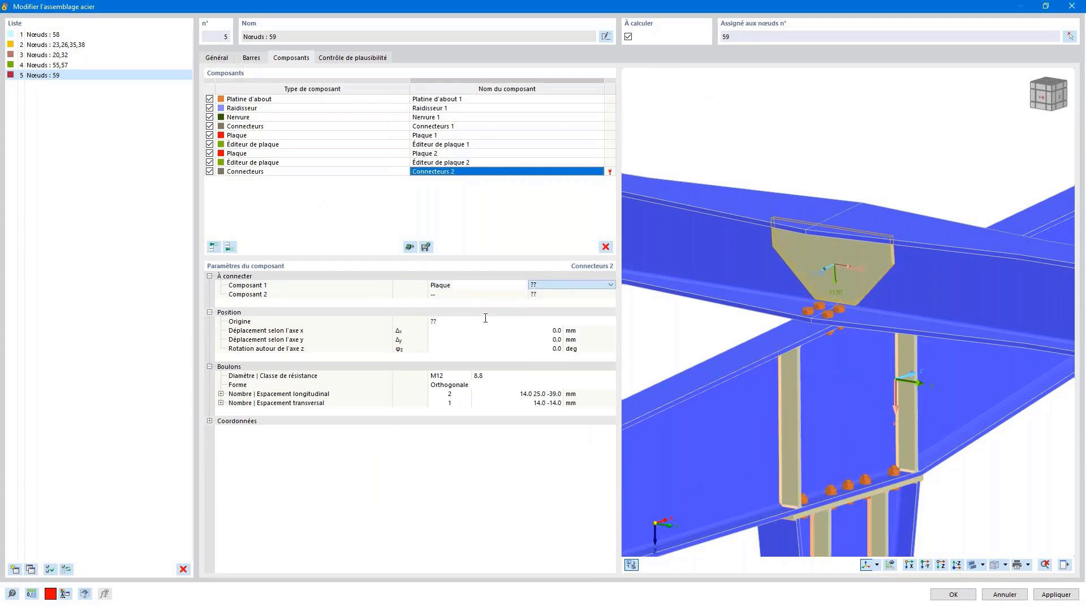
Step: Choose the member plate Panne 1 | Âme as the second component of Connecteurs 2
left_click(510, 295)
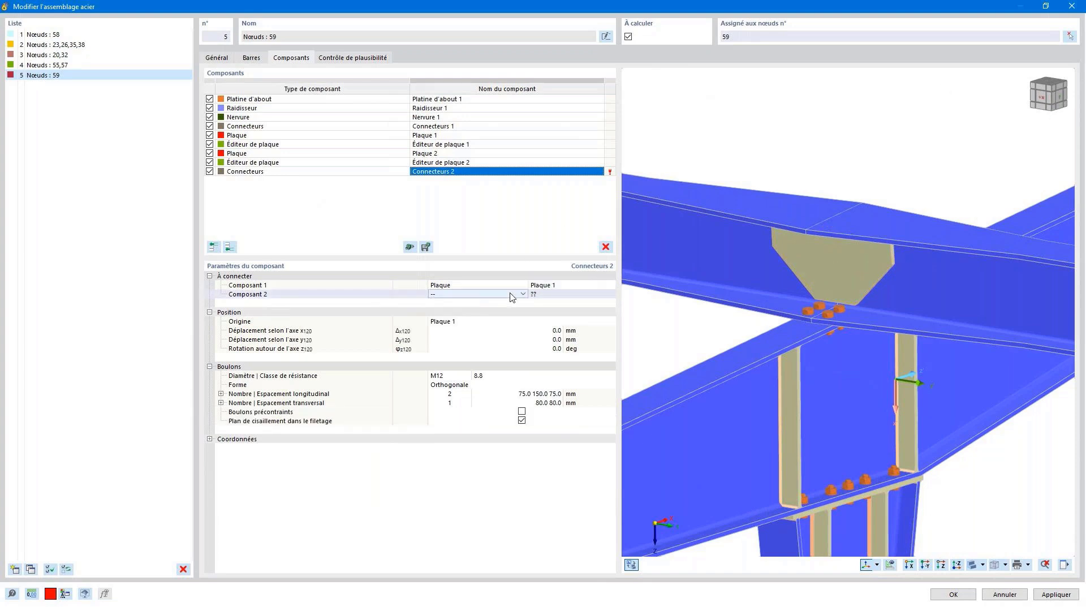
left_click(498, 321)
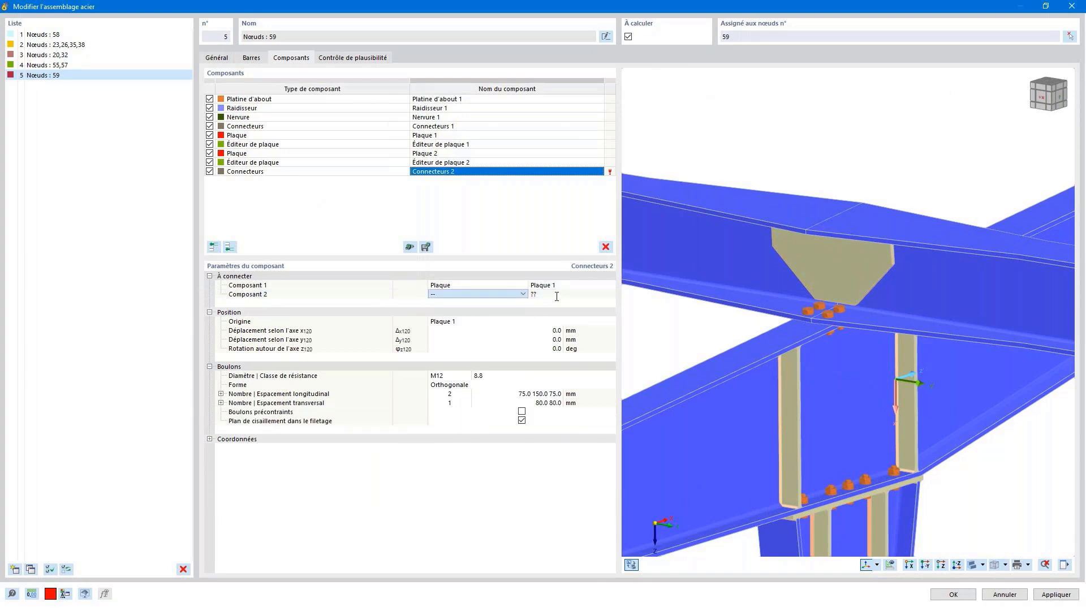
left_click(564, 295)
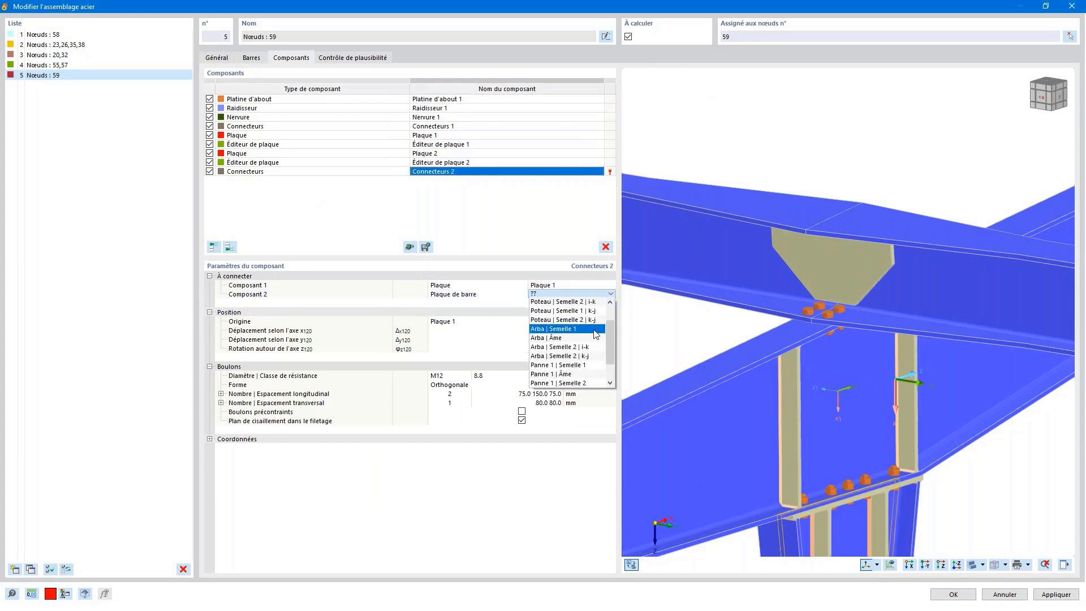
scroll(575, 374, "up", 1)
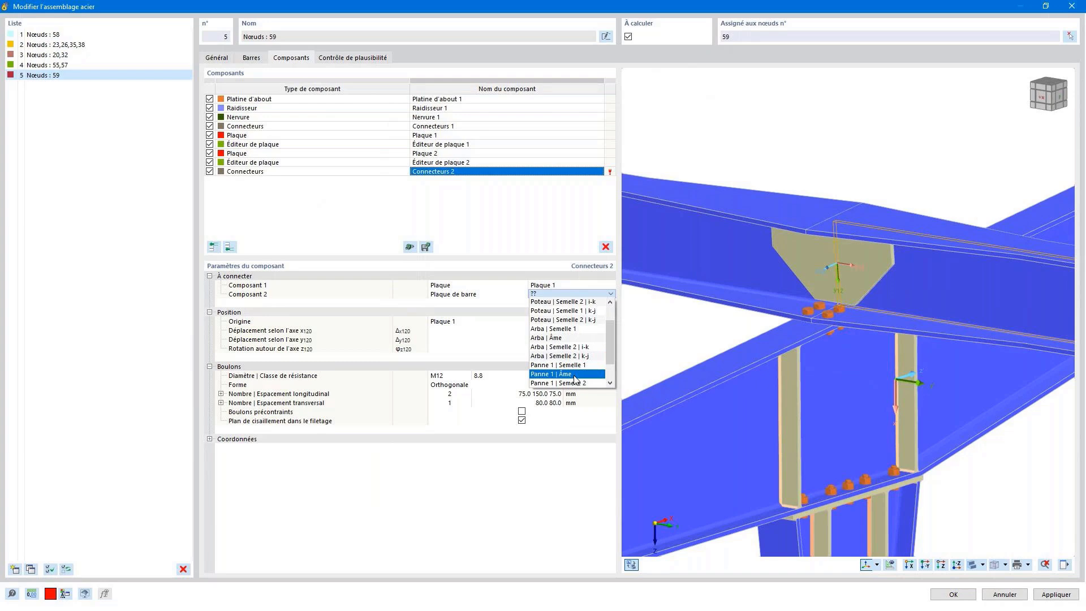
left_click(575, 376)
Step: Choose the member plate Panne 2 | Âme as the third component of Connecteurs 2
left_click(507, 304)
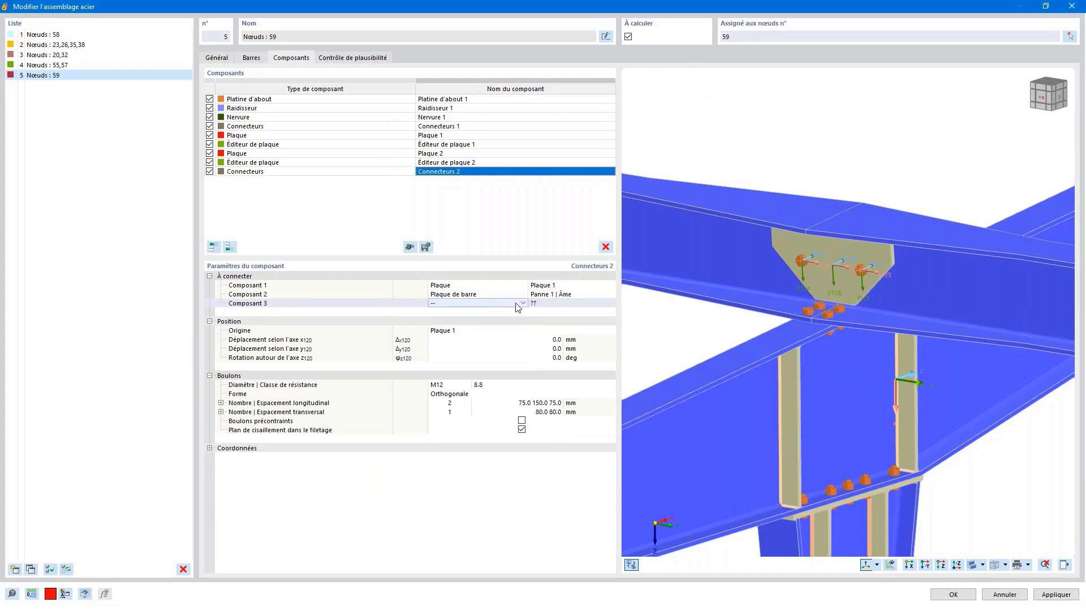
left_click(522, 303)
left_click(495, 330)
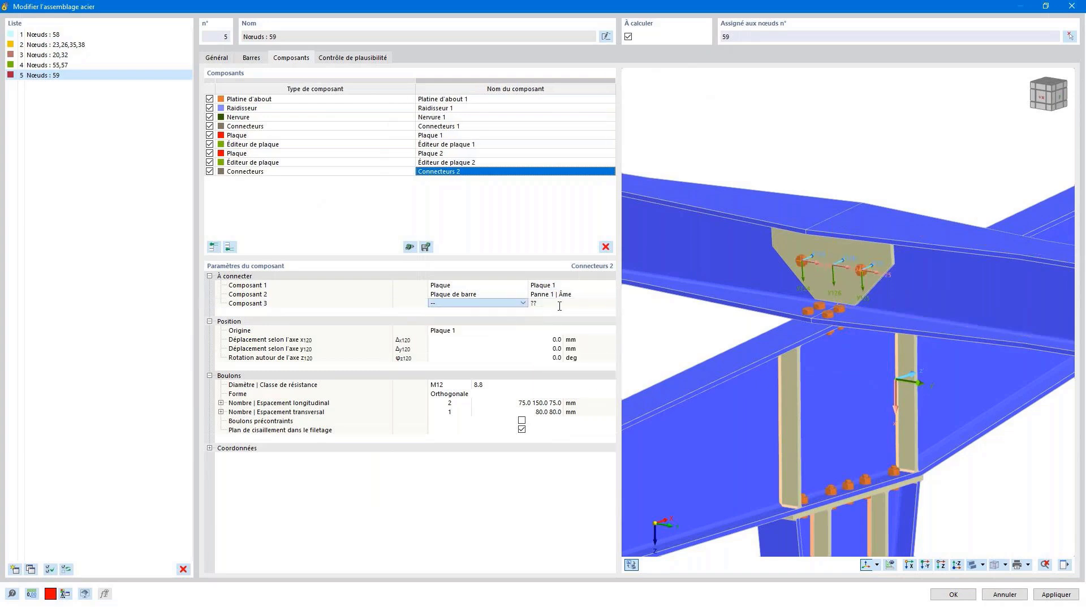
left_click(561, 304)
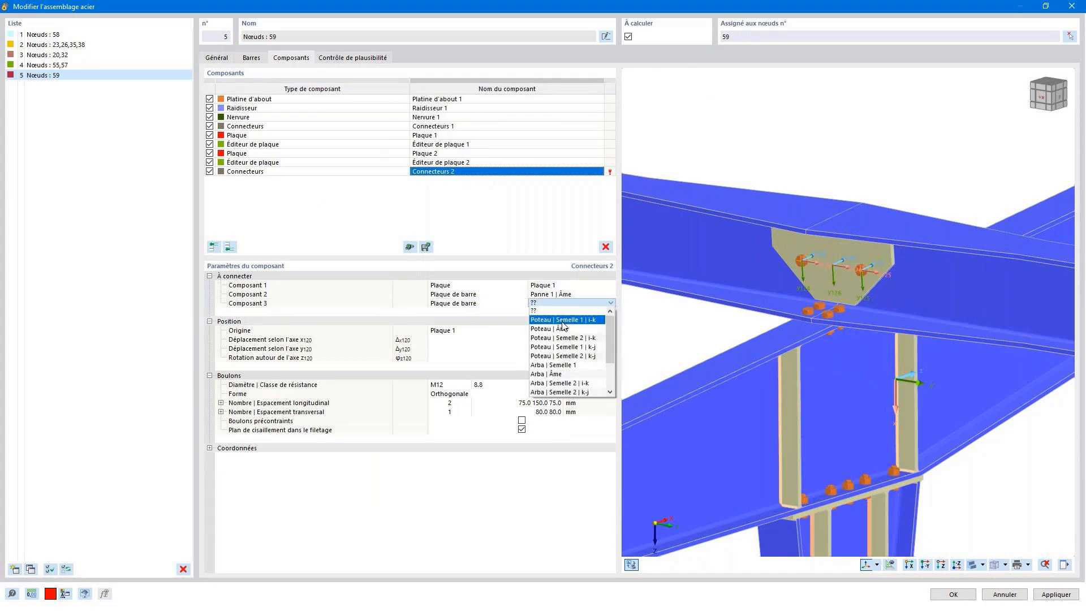
left_click(563, 383)
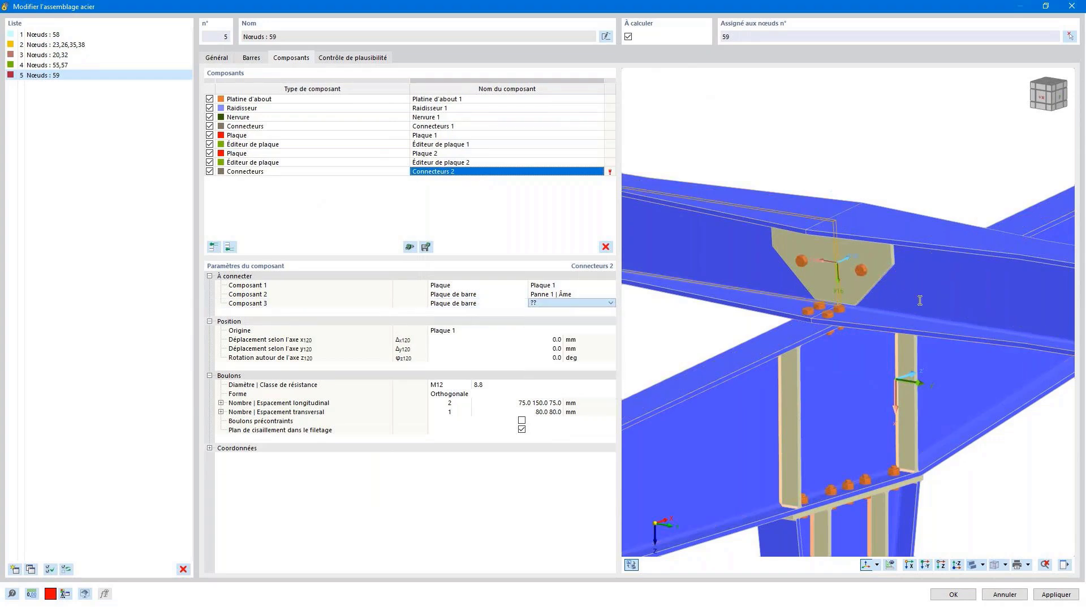
Step: Inspect the purlin web joint from its end and choose the plate Plaque 2 as the fourth component of Connecteurs 2
scroll(914, 286, "up", 3)
middle_click_drag(909, 286, 798, 260, "ctrl")
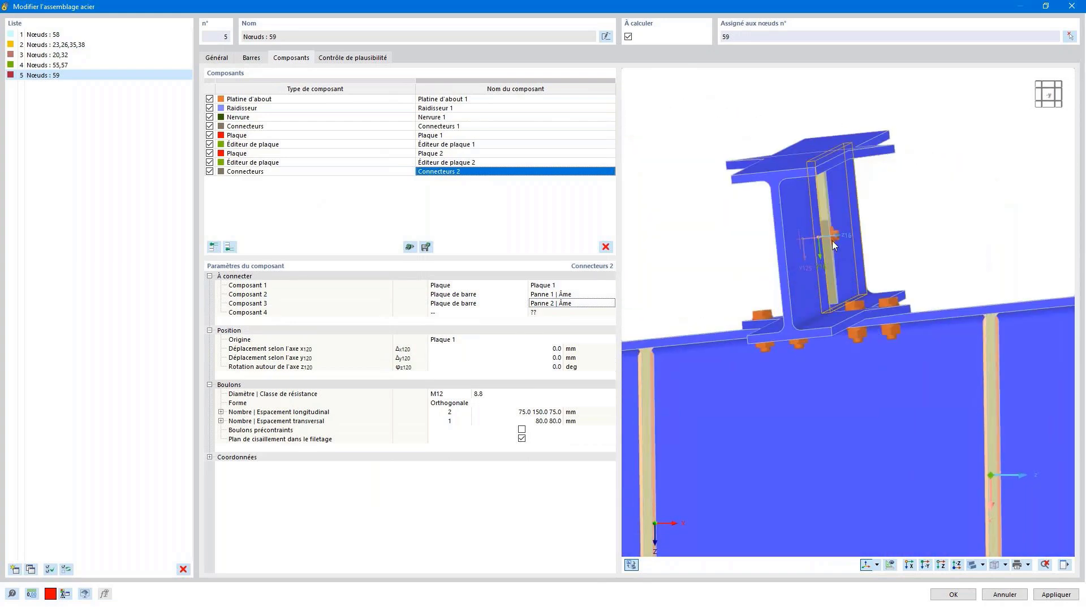
scroll(832, 240, "up", 5)
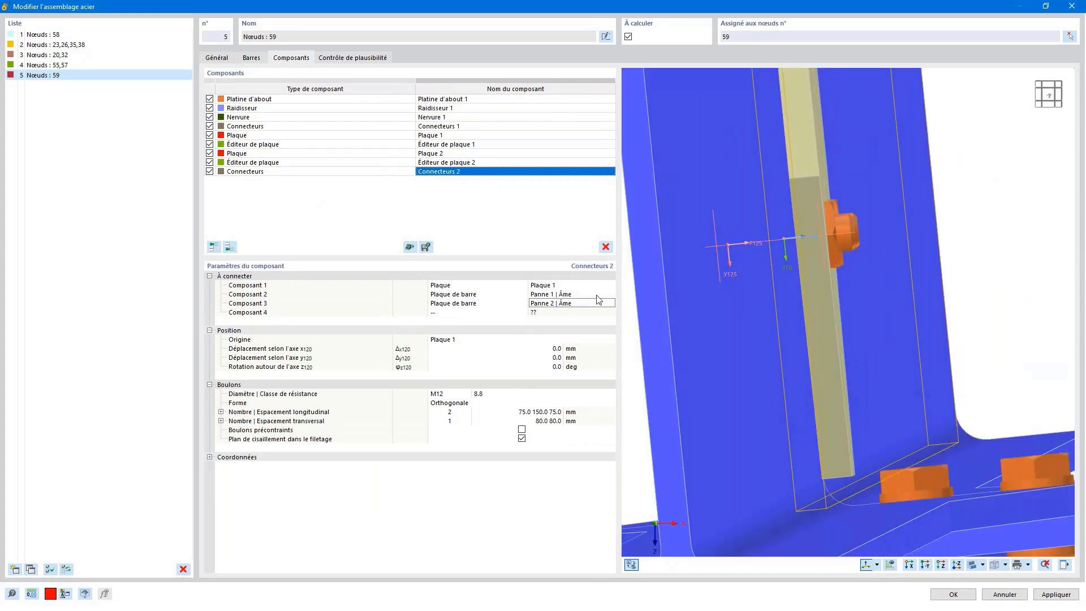
left_click(516, 312)
left_click(522, 312)
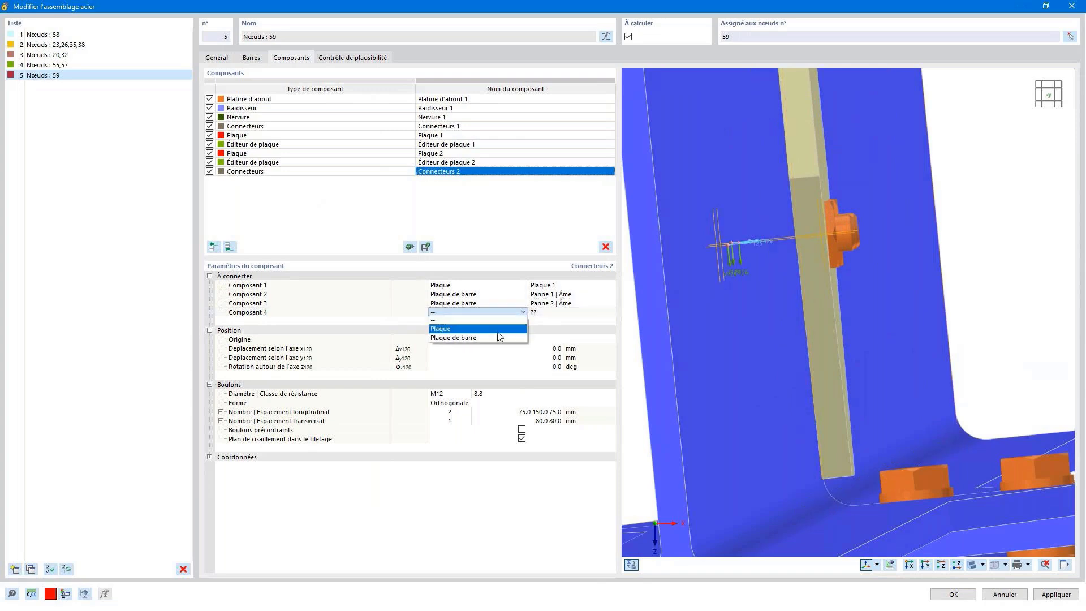
left_click(508, 328)
left_click(570, 314)
left_click(580, 315)
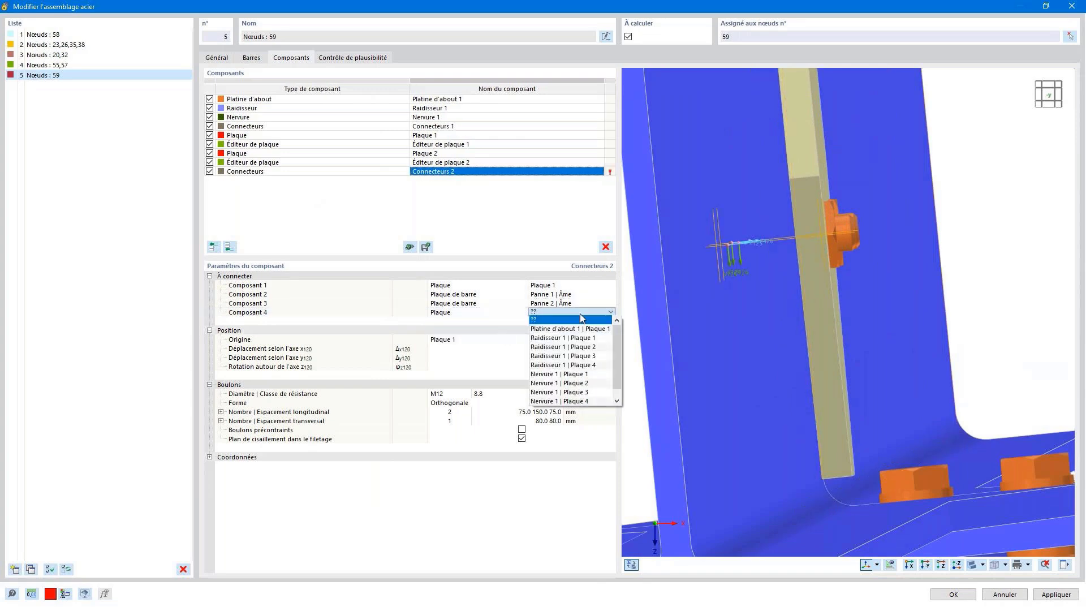
left_click(562, 405)
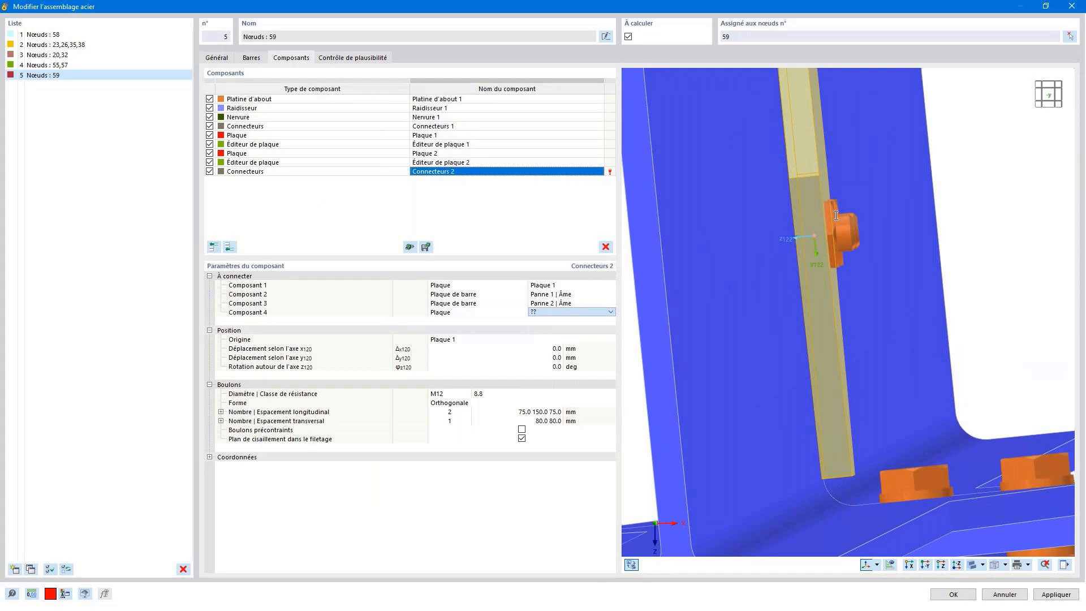
Step: Face the splice plate and set its bolt pattern to 6 bolts longitudinally and 3 transversally
scroll(842, 221, "down", 5)
middle_click_drag(840, 223, 1010, 143, "ctrl")
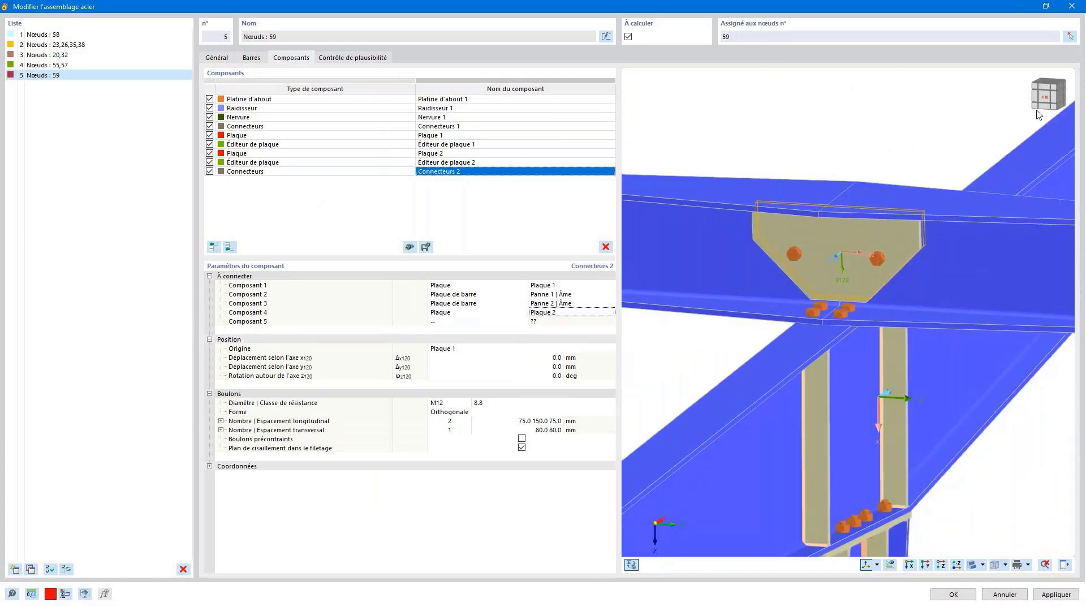
left_click(1042, 95)
scroll(857, 92, "up", 2)
scroll(856, 93, "up", 3)
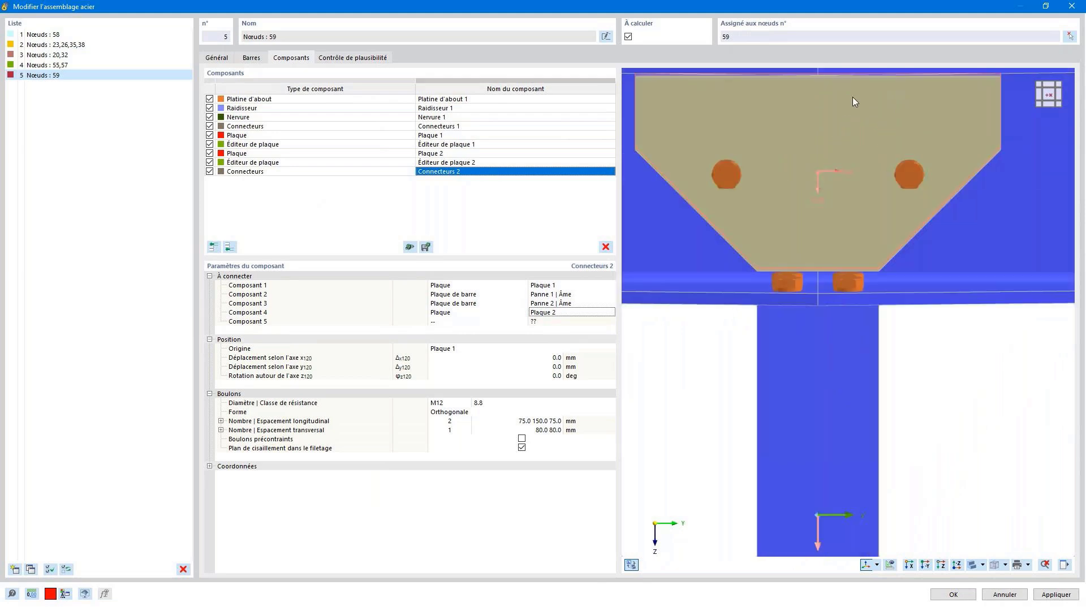
left_click(463, 421)
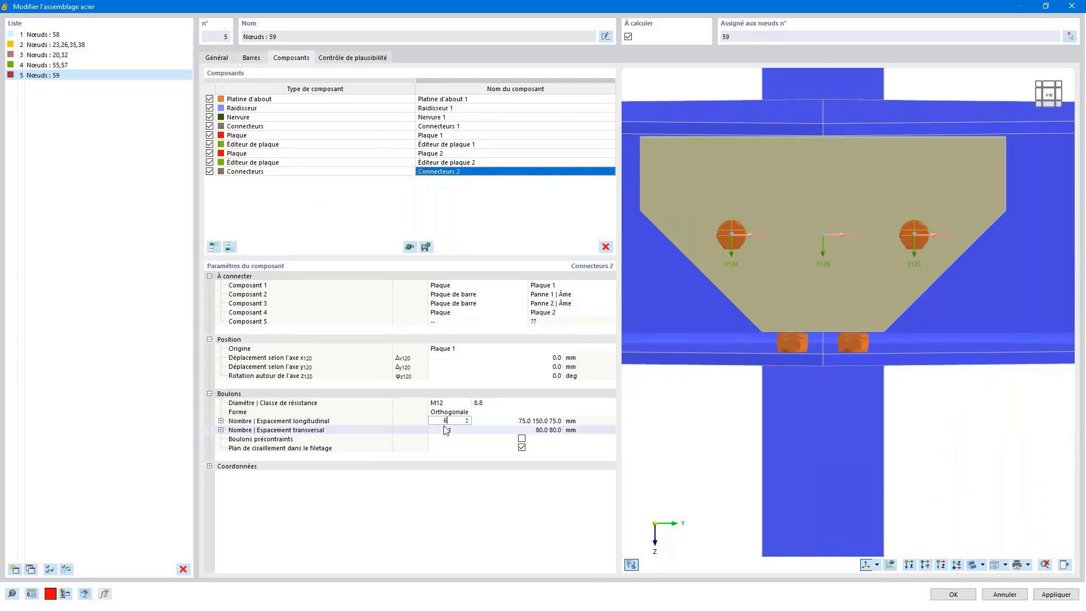
left_click(446, 430)
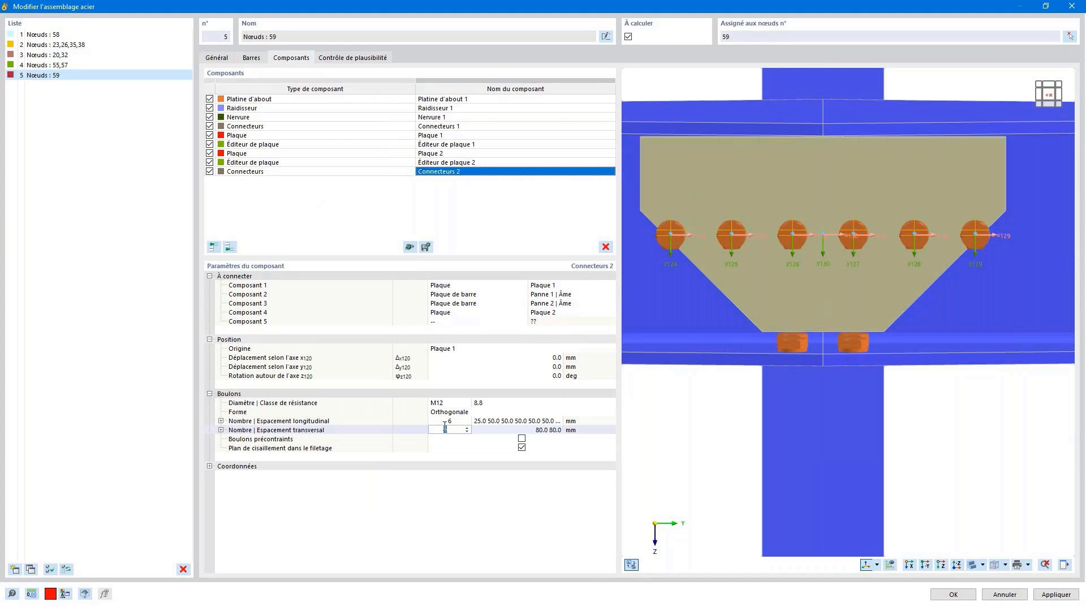
type("3")
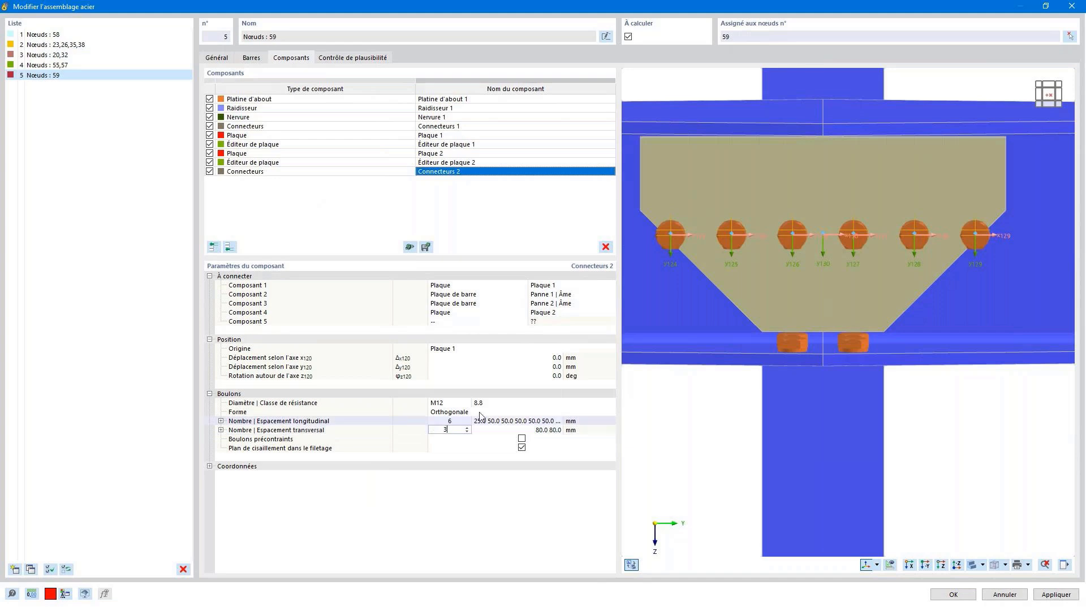
key("Tab")
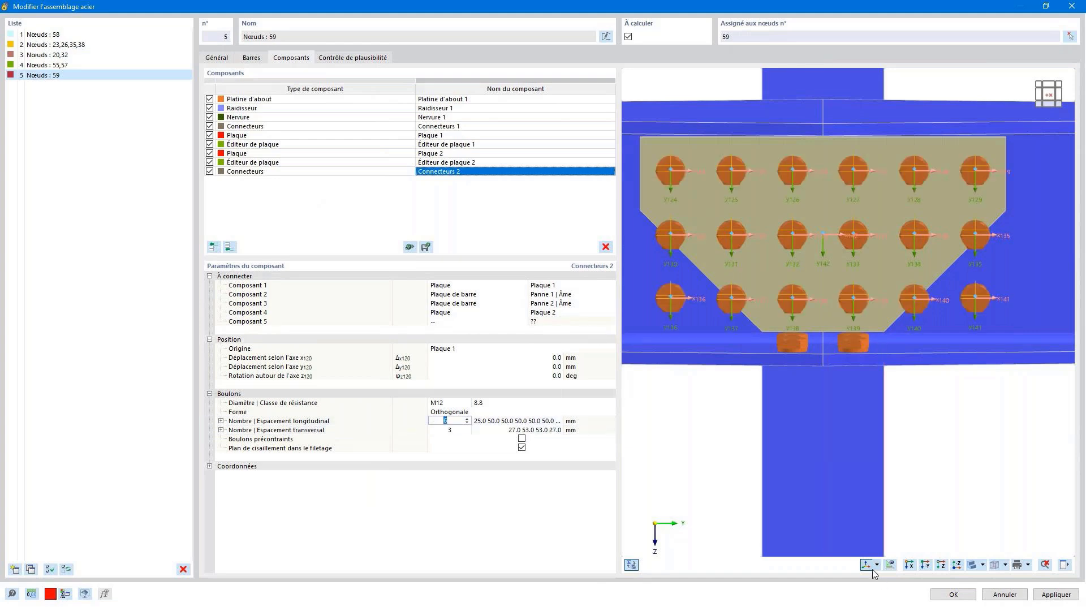
Step: Hide the coordinate systems in the joint preview so the bolt layout is unobstructed
left_click(877, 564)
left_click(911, 526)
scroll(866, 188, "down", 2)
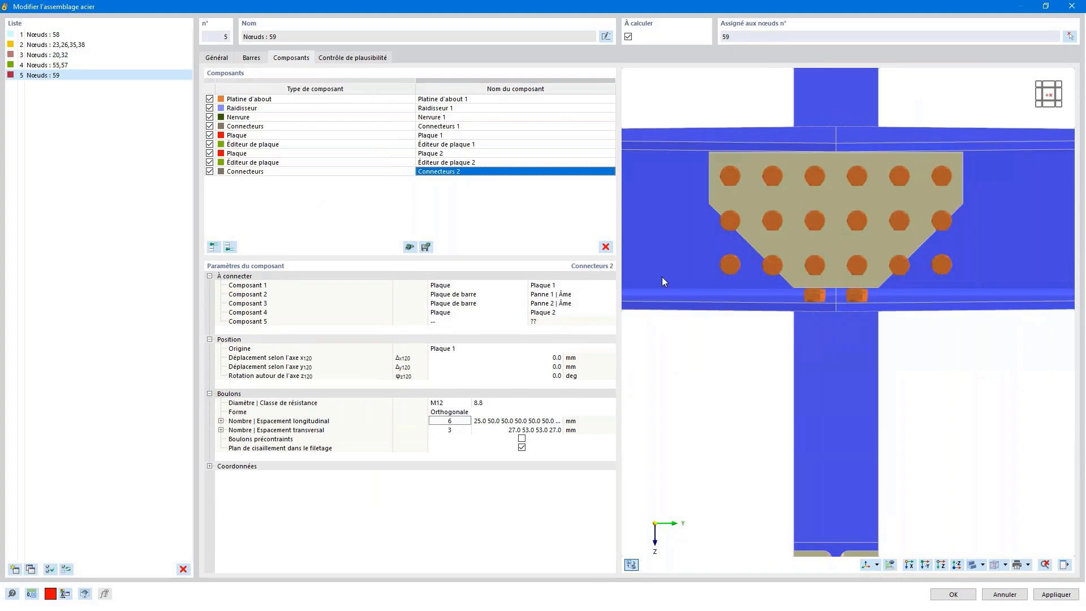
Step: Expand the bolt coordinates of Connecteurs 2 and deactivate Boulon 1, 2 at the splice plate's chamfer
left_click(210, 466)
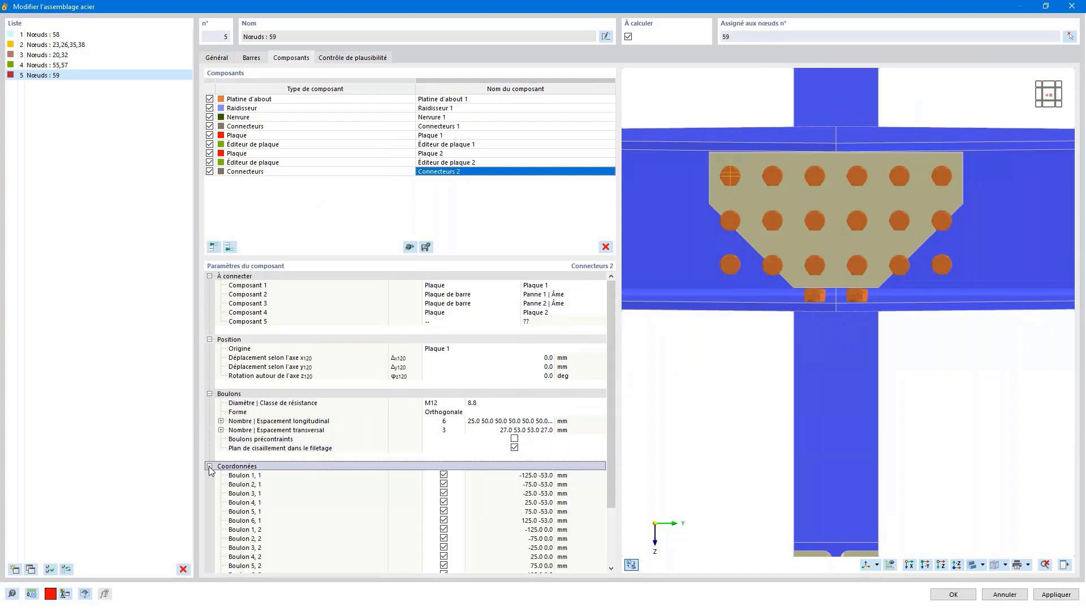
left_click(461, 476)
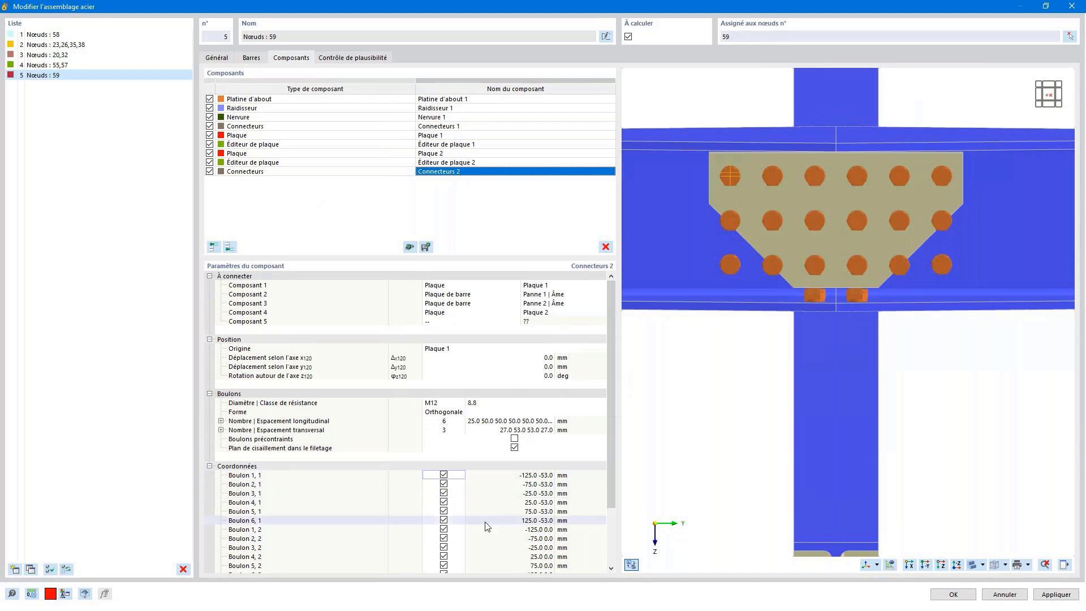
key("Down")
key("Down")
key("Down")
key("Down")
key("Down")
key("Down")
key("space")
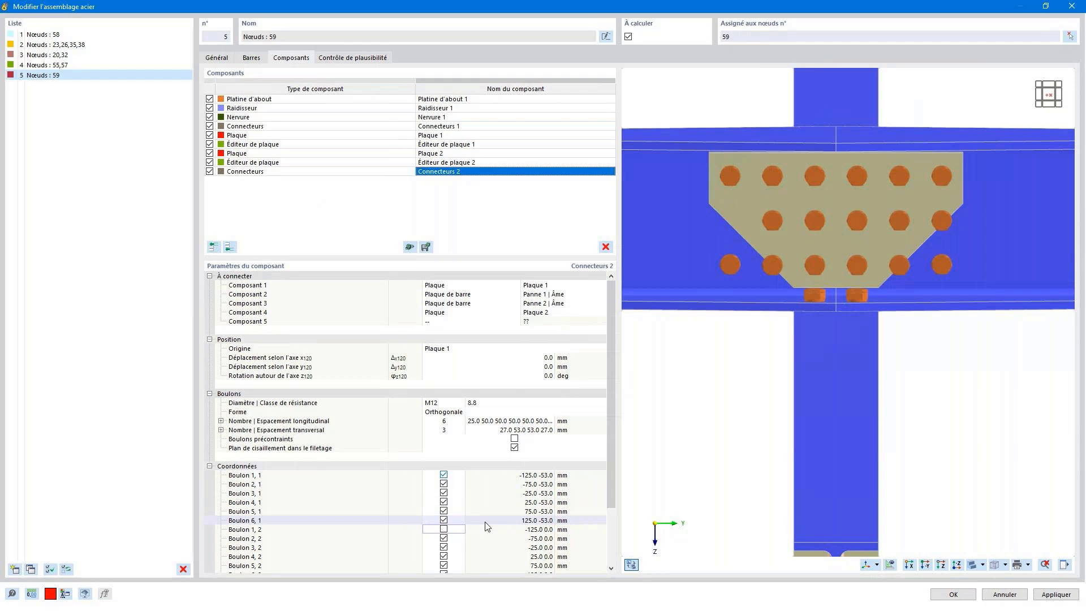
Step: Deactivate Boulon 6, 2 in the bolt coordinates of Connecteurs 2
key("Down")
key("Down")
key("Down")
key("Down")
key("Down")
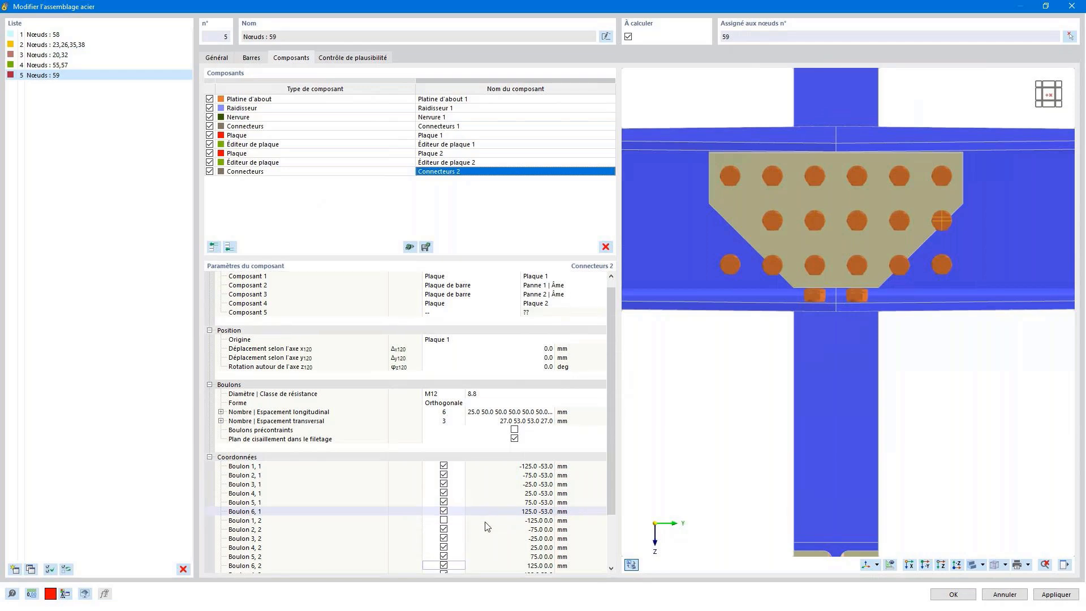
key("space")
Step: Deactivate the third-row bolts outside the chamfered splice plate: Boulon 1, 3, Boulon 2, 3, Boulon 5, 3 and Boulon 6, 3
key("Down")
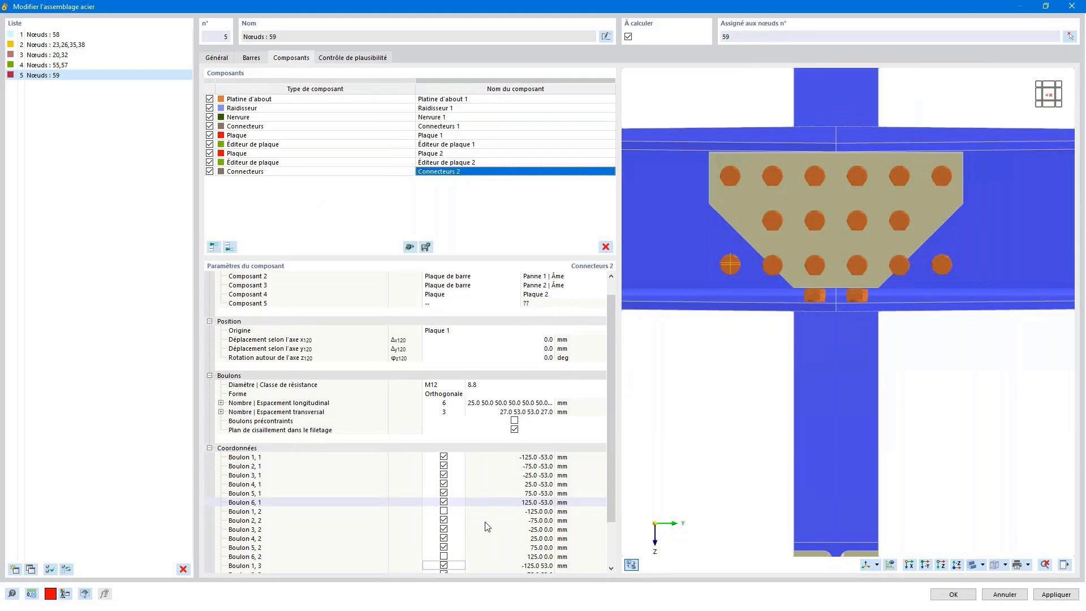
key("Down")
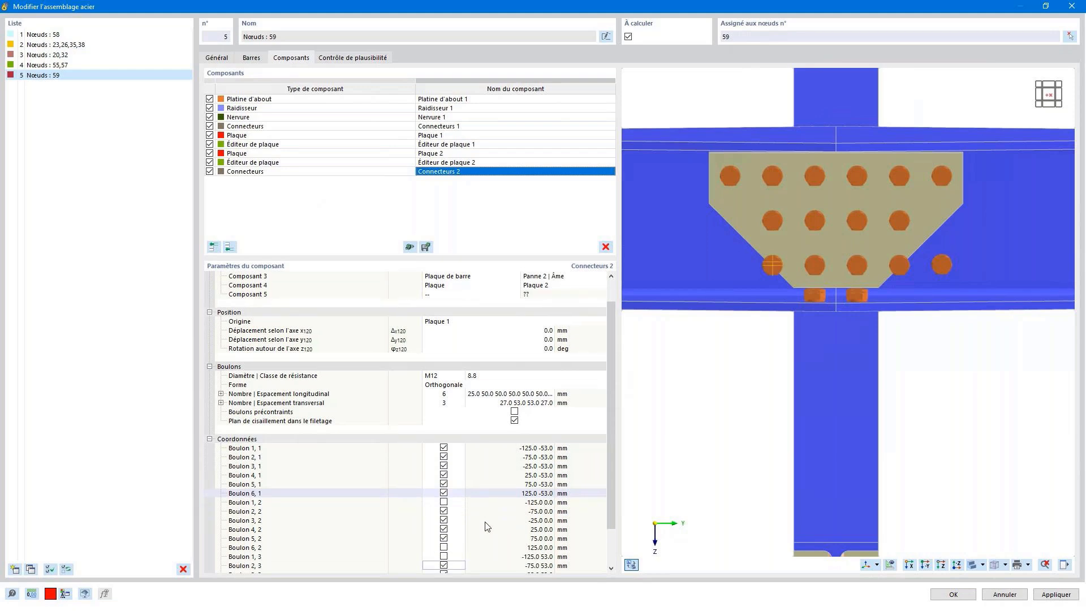
key("space")
key("Down")
key("Down")
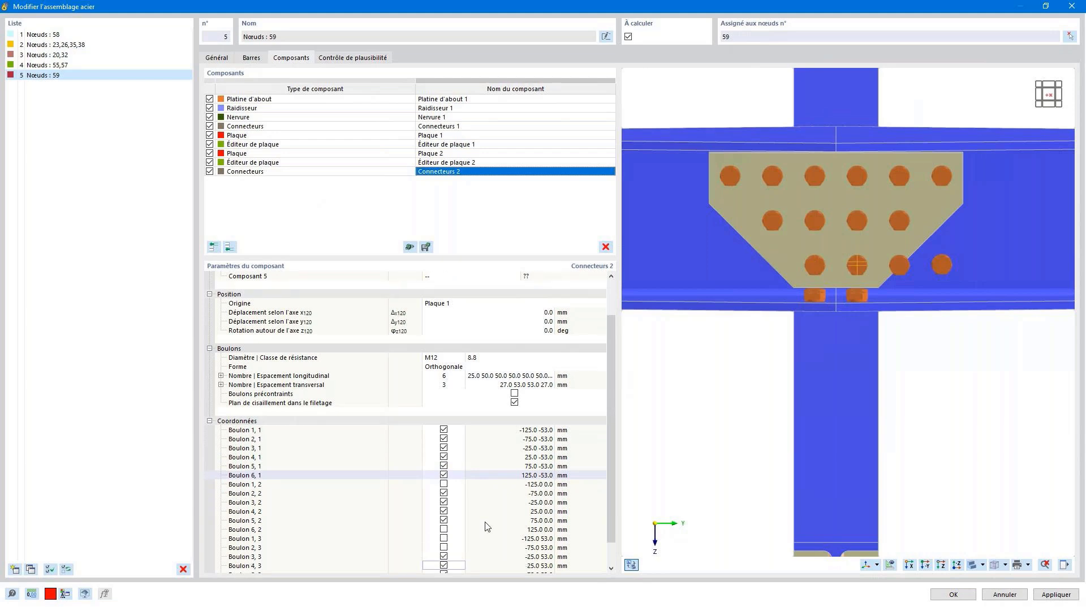
key("Down")
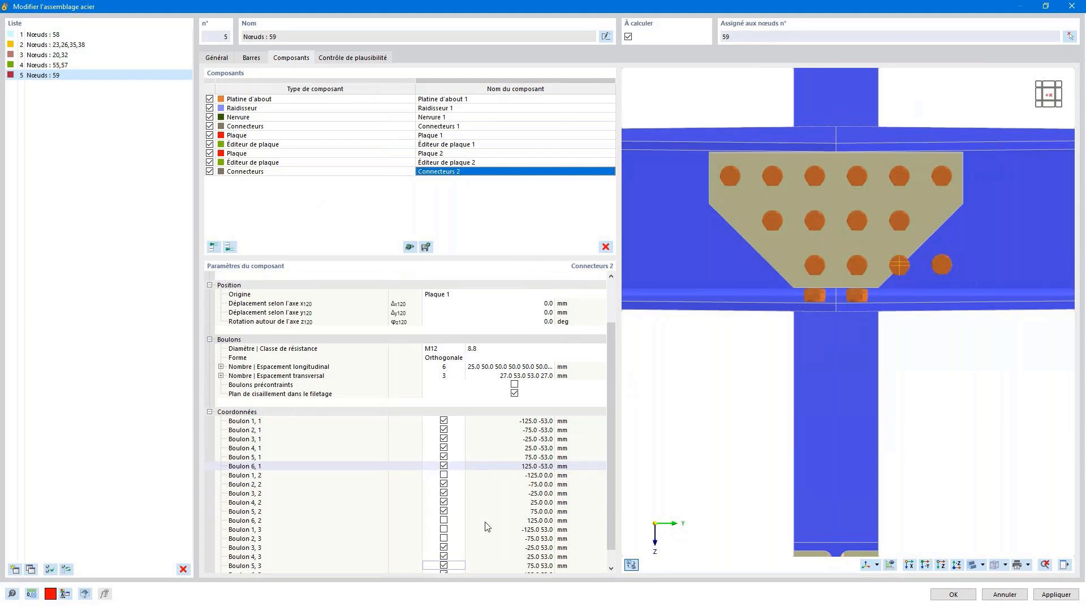
key("space")
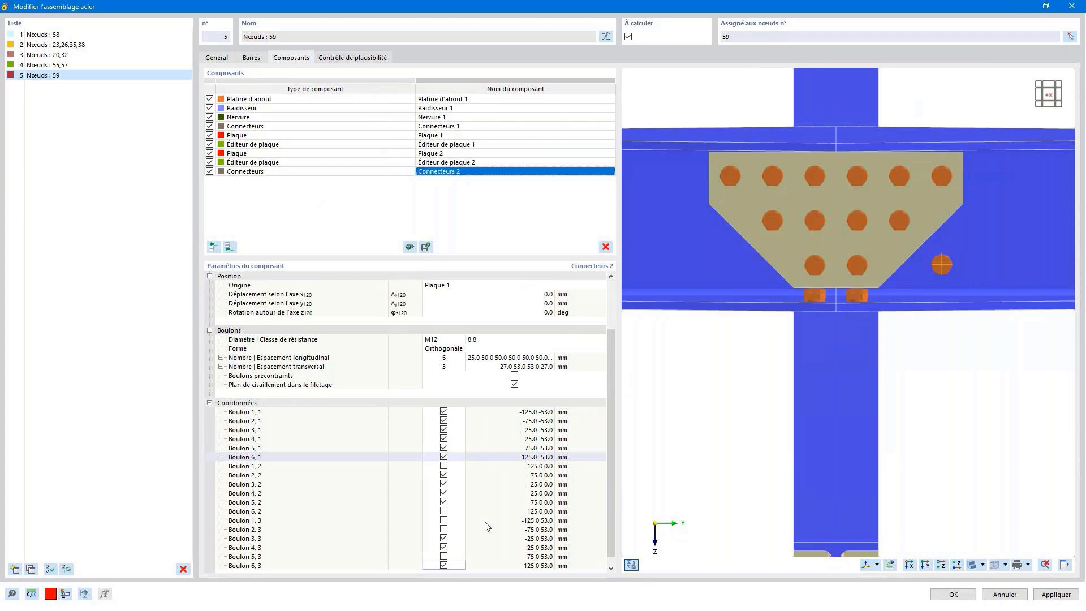
key("space")
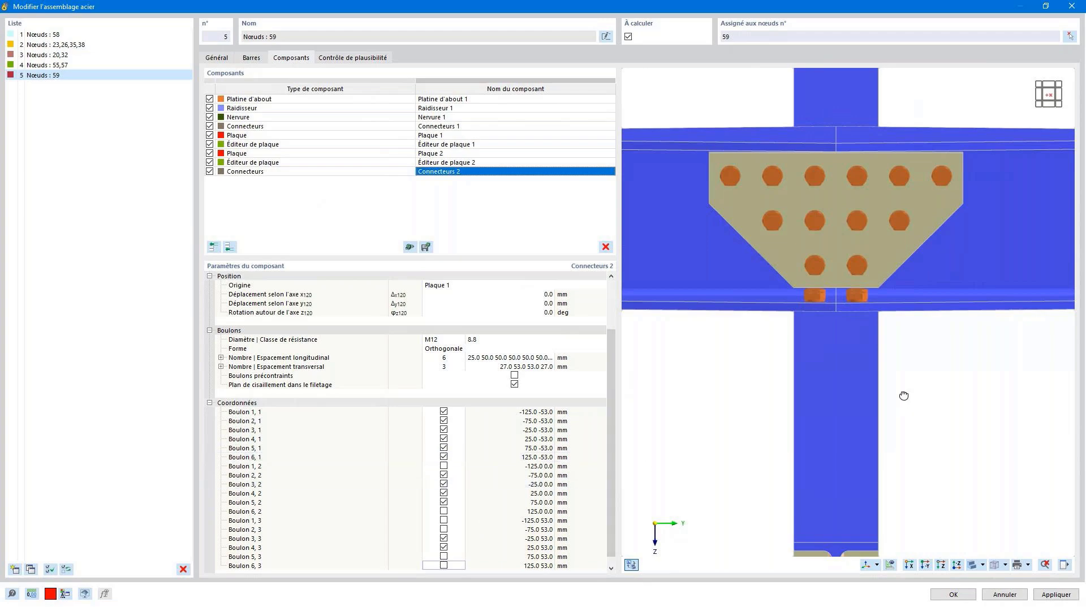
Step: Inspect the bolted splice in perspective and check the plausibility of the joint at node 59
middle_click_drag(903, 395, 825, 417, "ctrl")
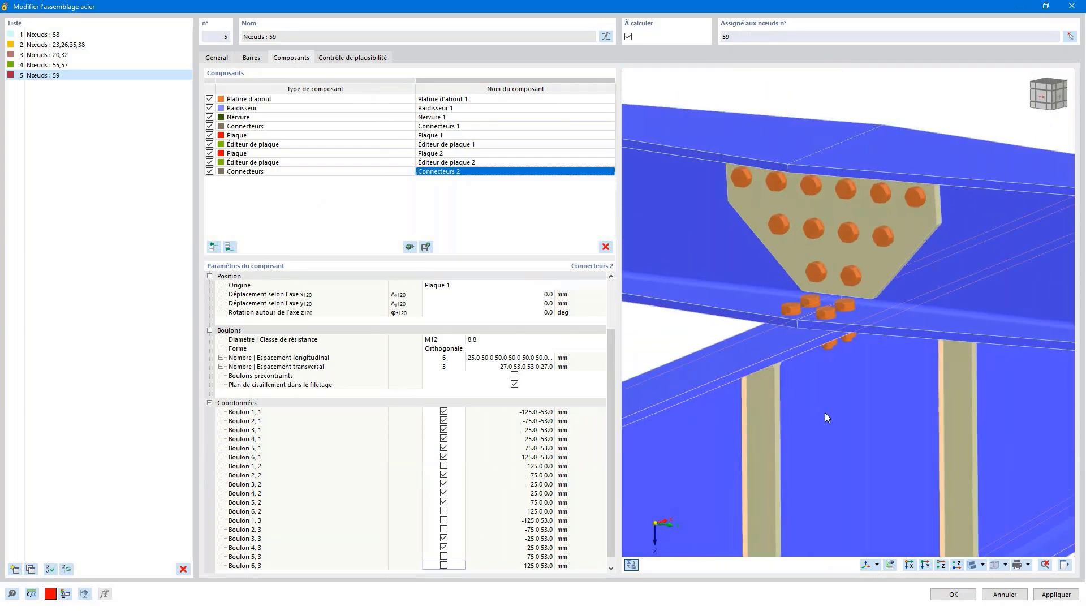
scroll(824, 417, "down", 5)
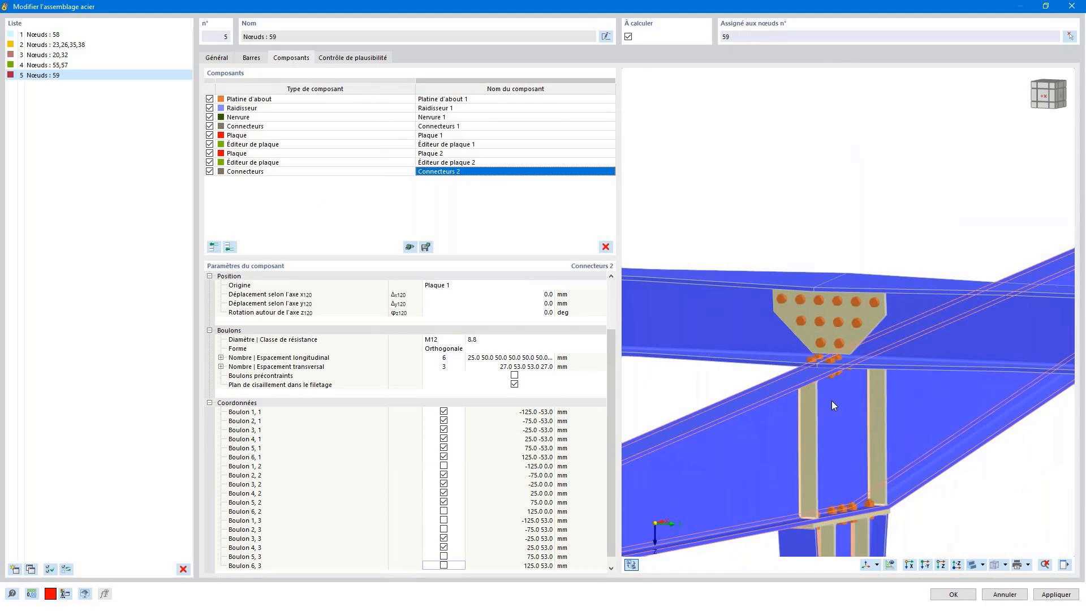
left_click(353, 59)
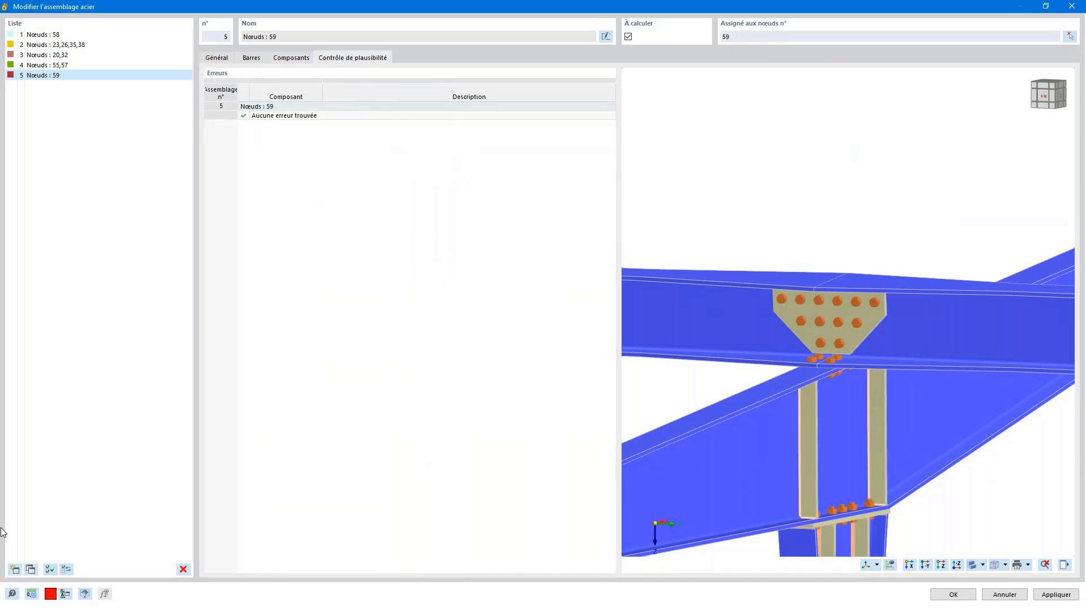
Step: Create a new steel joint assigned to the column base nodes 1,5,9 and name its member Poteau
left_click(17, 569)
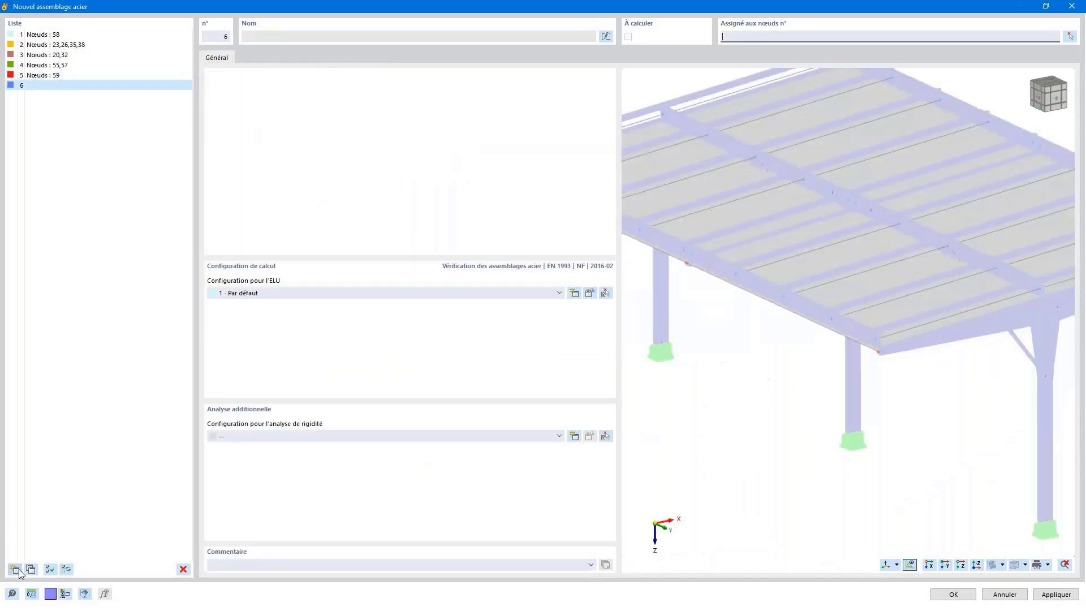
left_click(1069, 37)
scroll(807, 303, "down", 3)
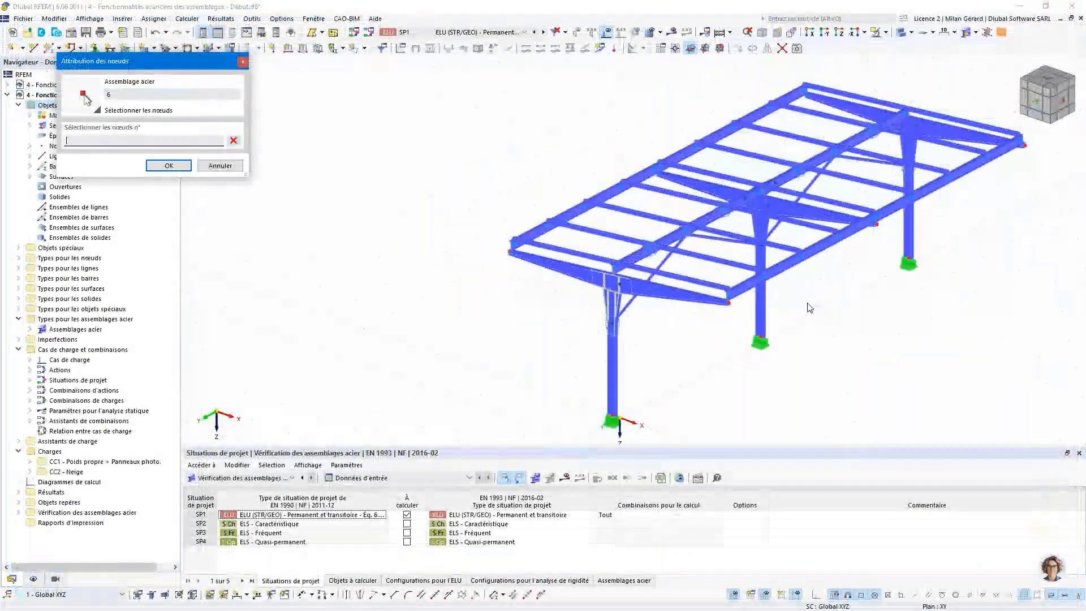
middle_click_drag(807, 304, 502, 371, "ctrl")
left_click_drag(509, 324, 953, 400)
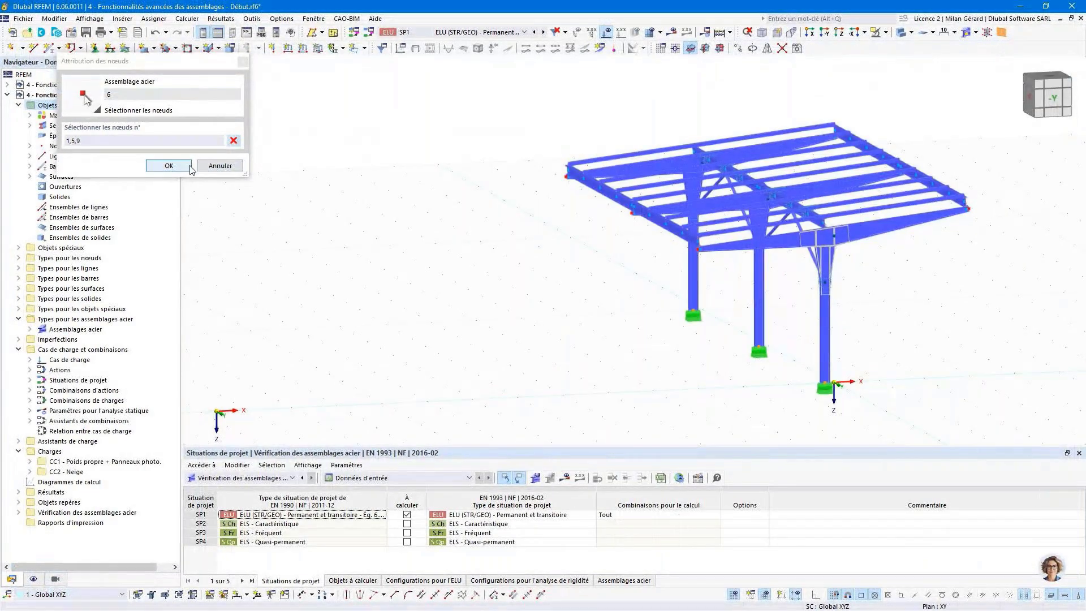
left_click(168, 165)
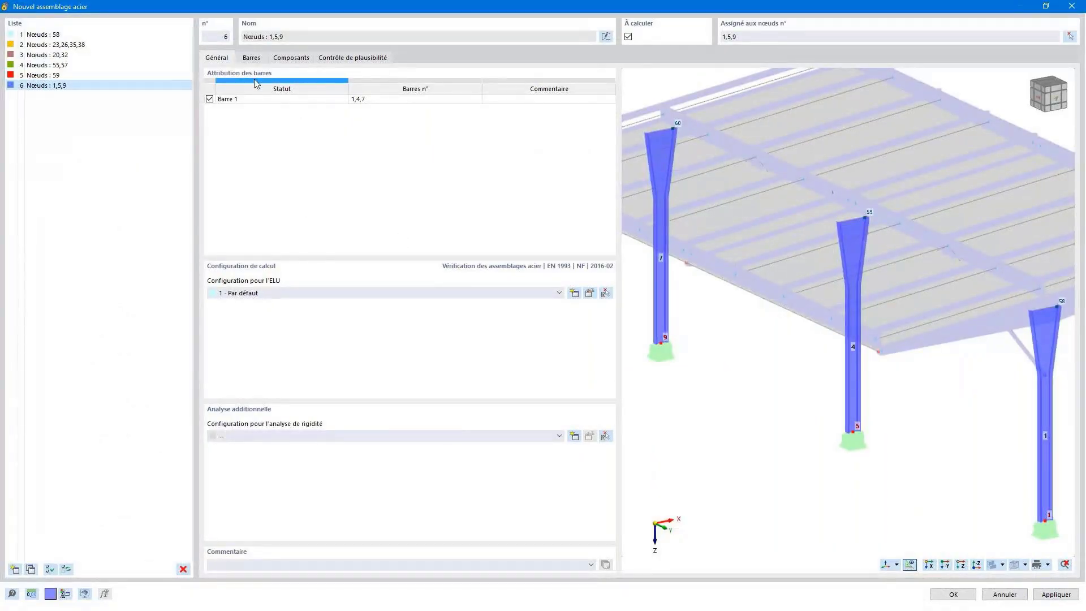
double_click(248, 98)
type("Poteau")
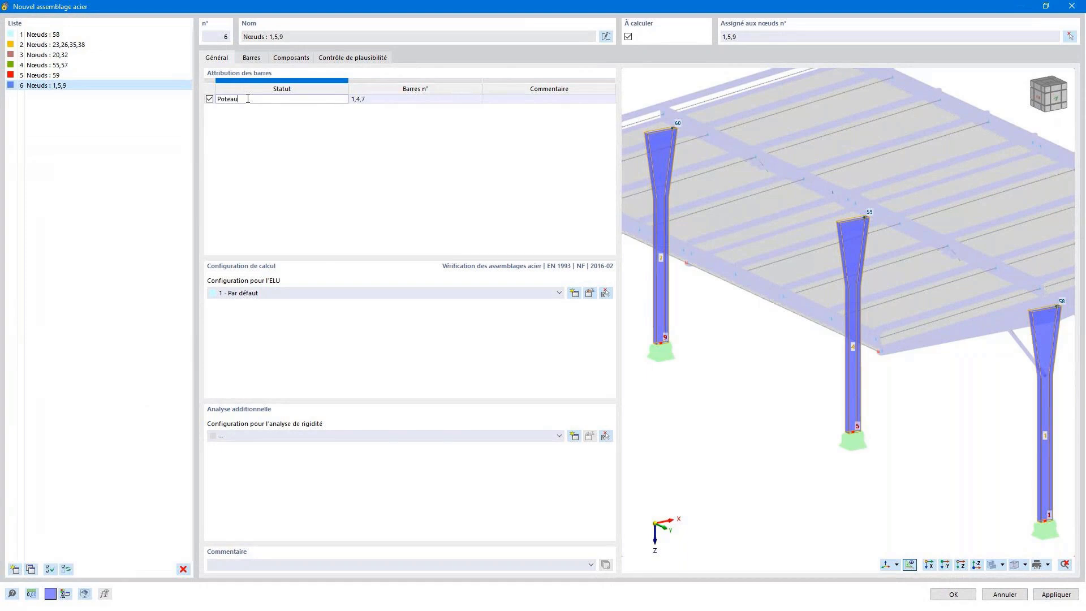
Step: Add a base plate (Plaque d'assise) component to the new joint and bring the column foot into close view
left_click(251, 58)
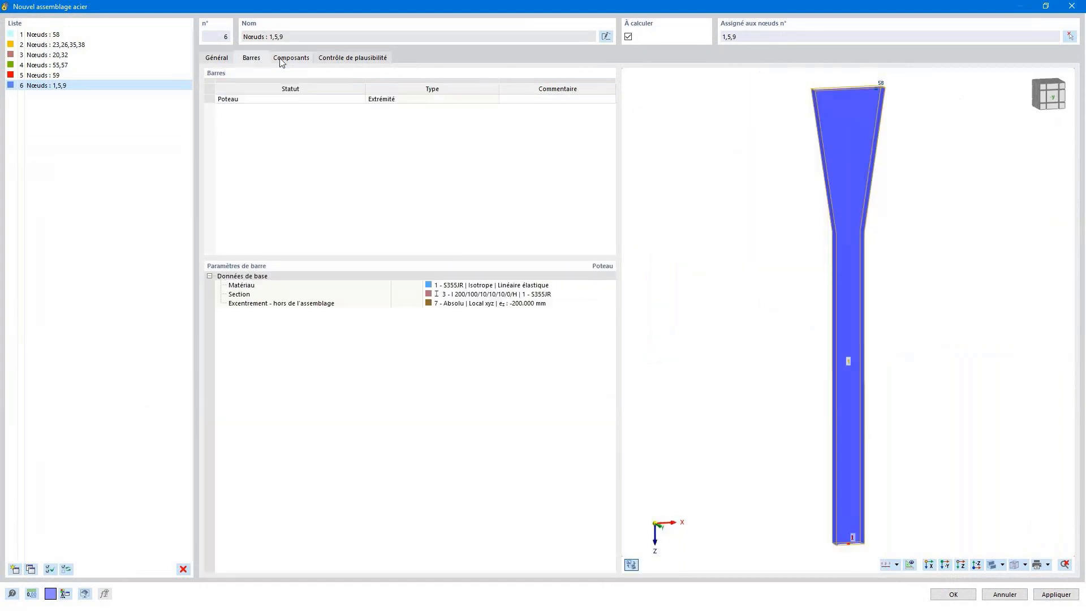
left_click(292, 59)
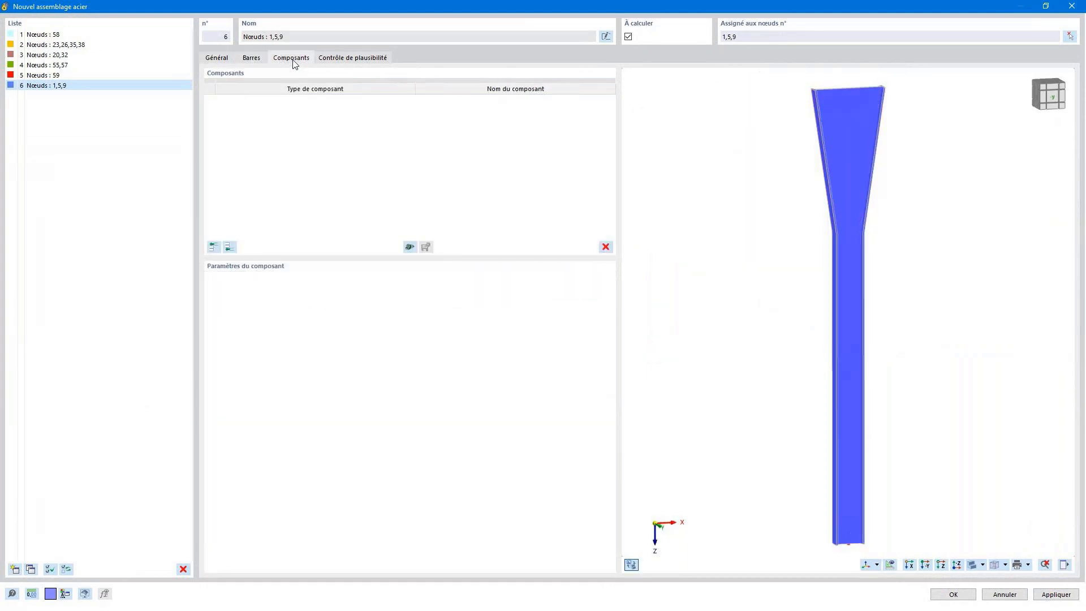
left_click(230, 248)
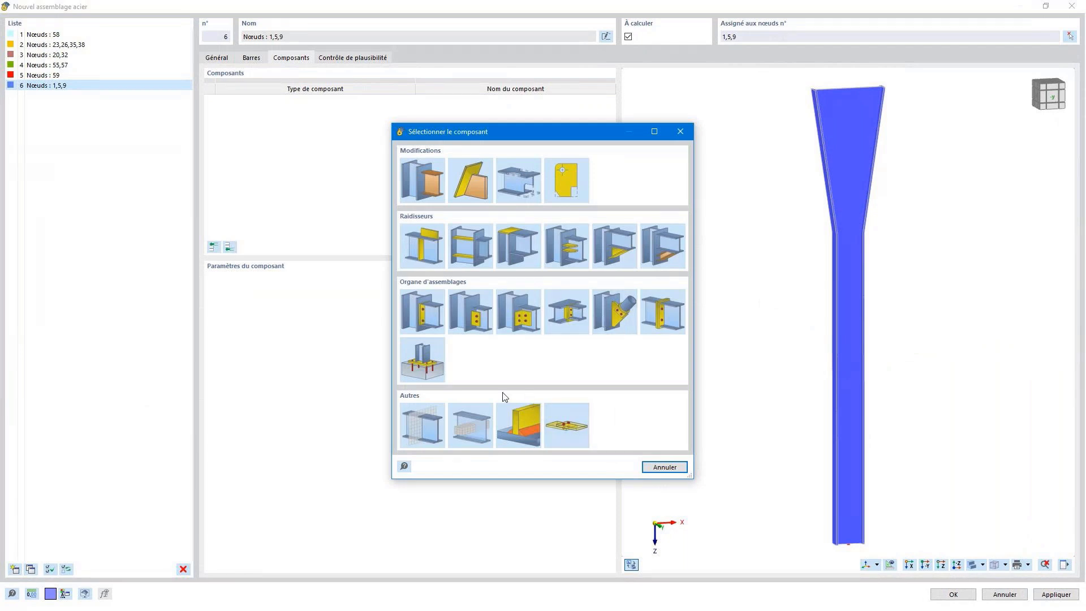
left_click(439, 367)
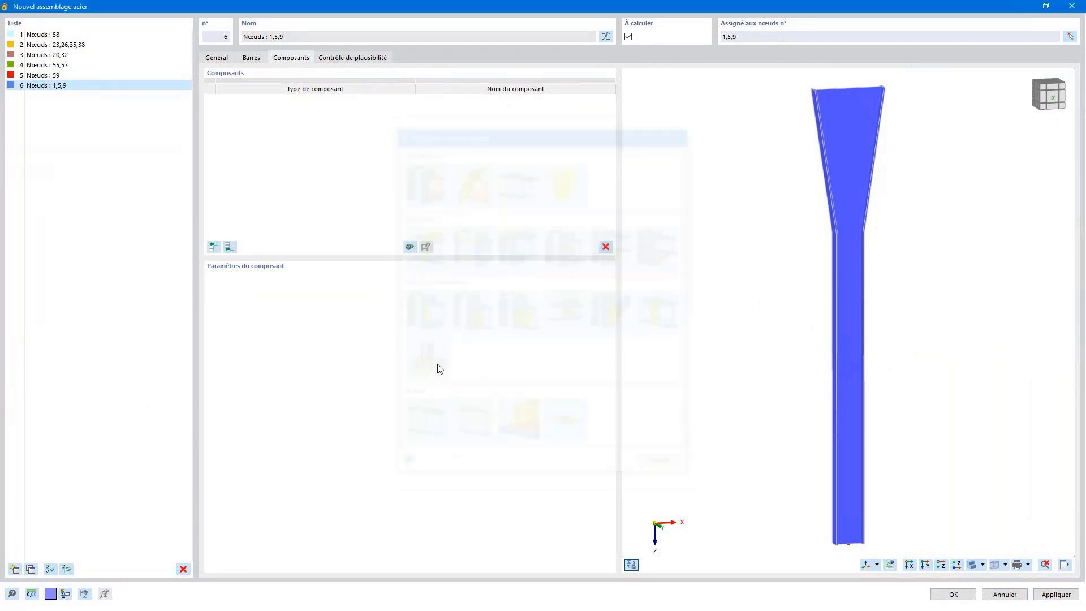
middle_click_drag(814, 460, 843, 232)
scroll(888, 323, "up", 2)
middle_click_drag(903, 333, 930, 347, "ctrl")
scroll(878, 311, "up", 5)
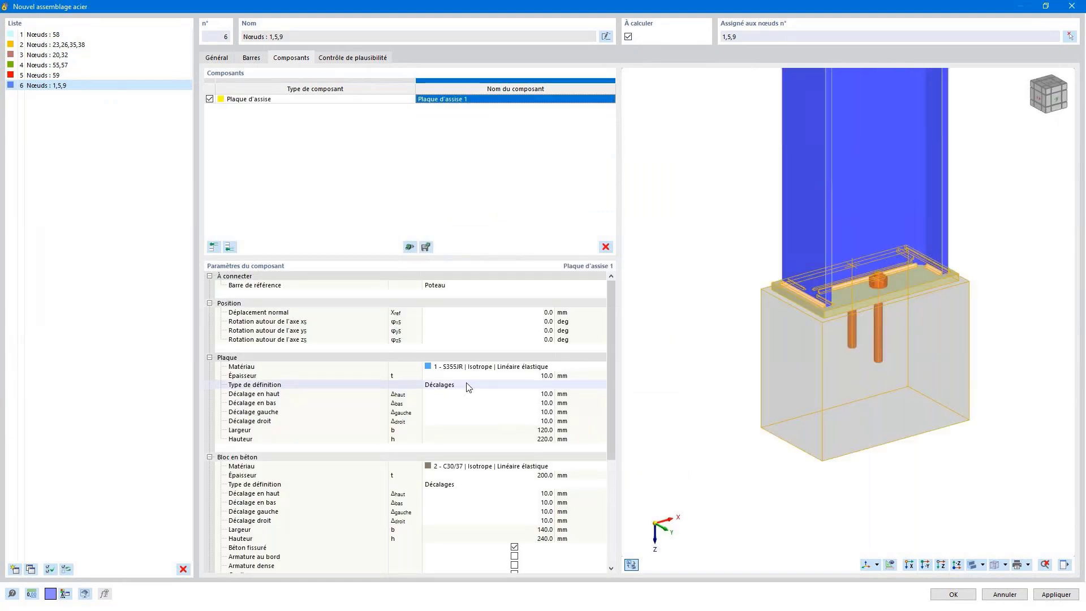
Step: Choose material 2 - C30/37 for the concrete block and set its thickness to 300 mm
left_click(474, 467)
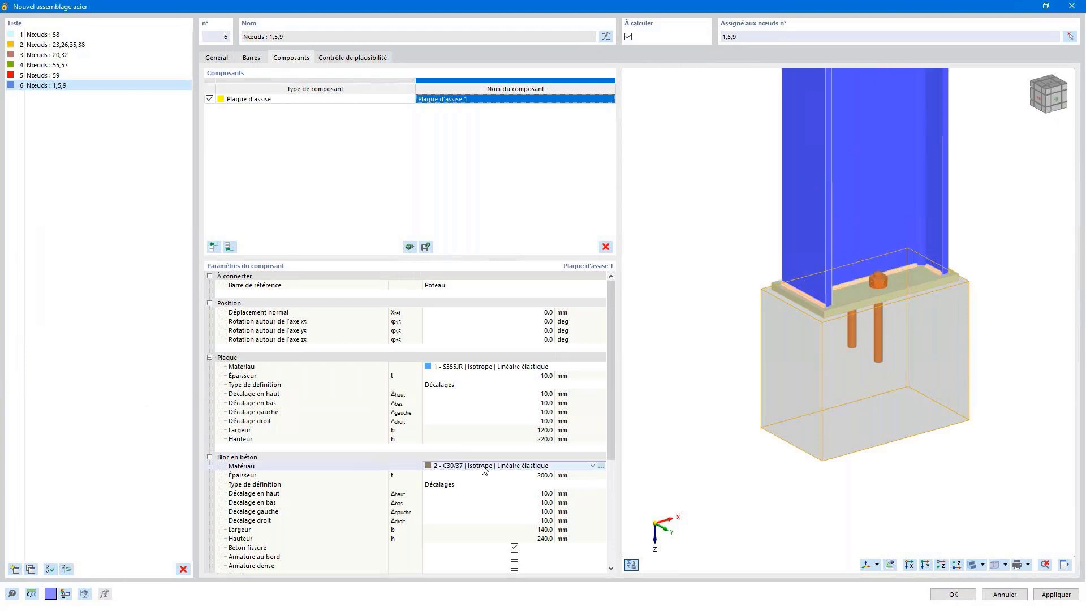
left_click(487, 466)
left_click(503, 483)
left_click(505, 475)
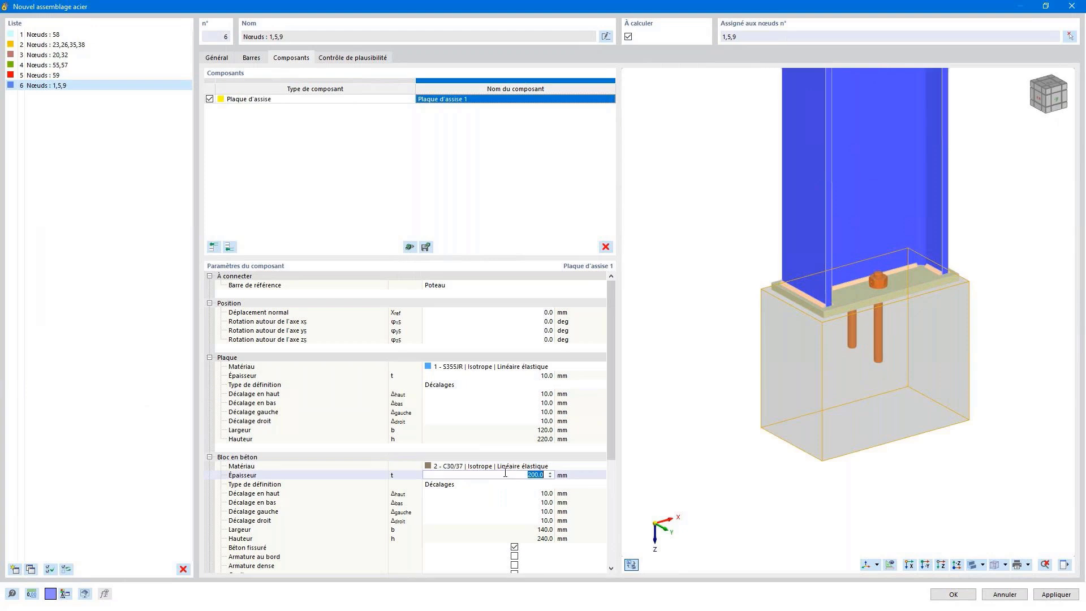
type("300")
left_click(513, 502)
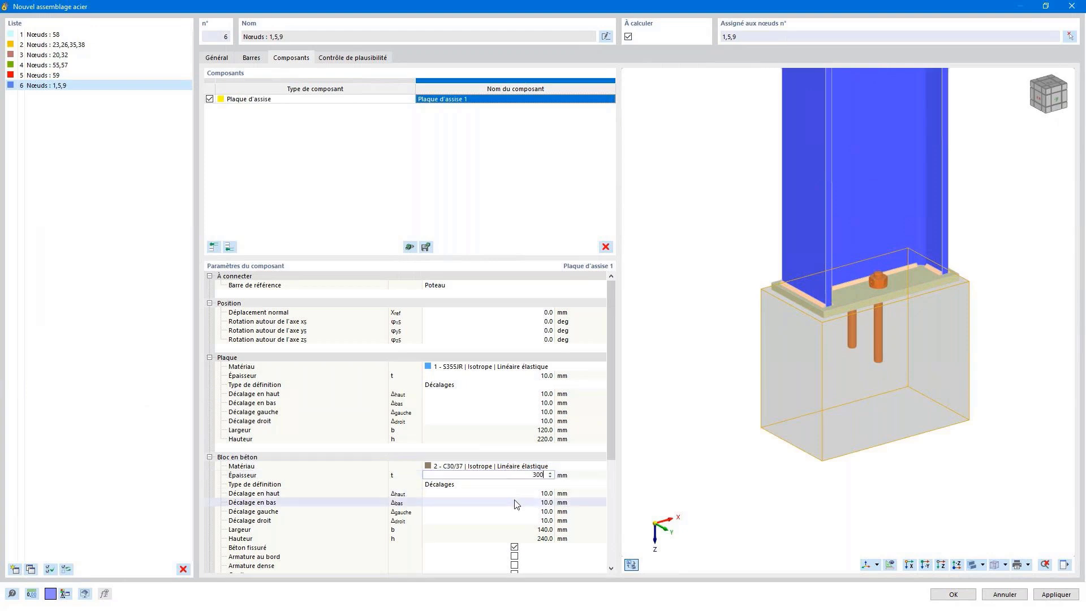
Step: Set all four offsets of the steel base plate (haut, bas, gauche, droit) to 100 mm
left_click(511, 394)
type("100")
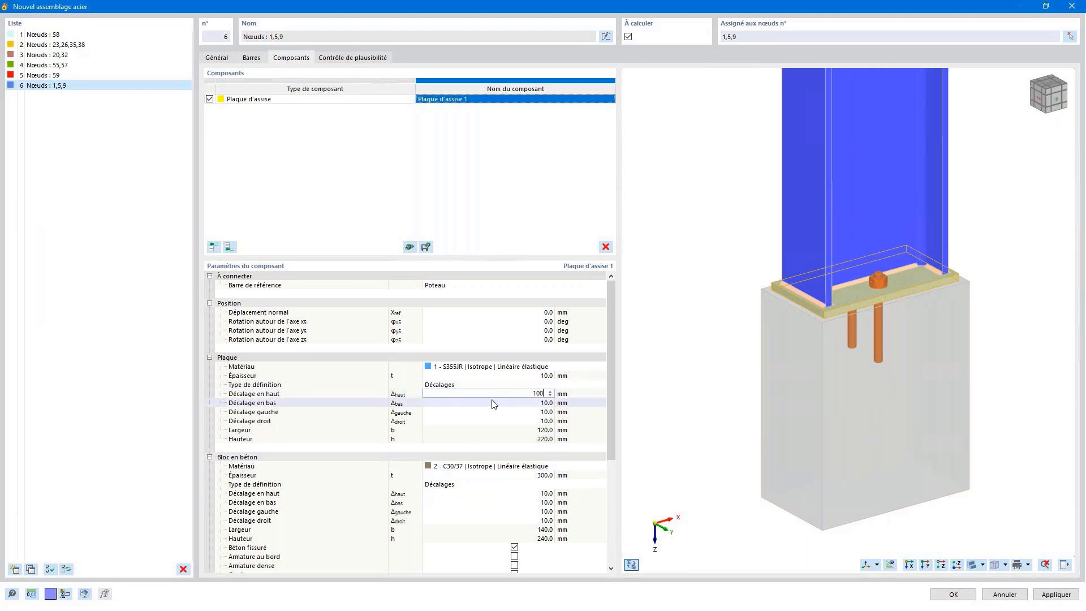
left_click(492, 402)
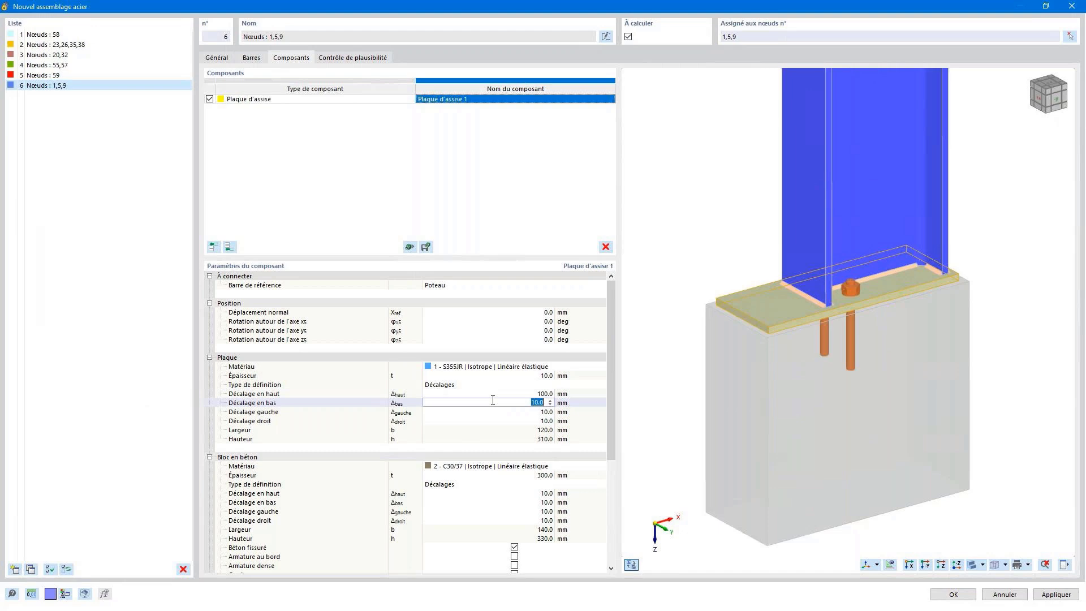
type("100")
key("Tab")
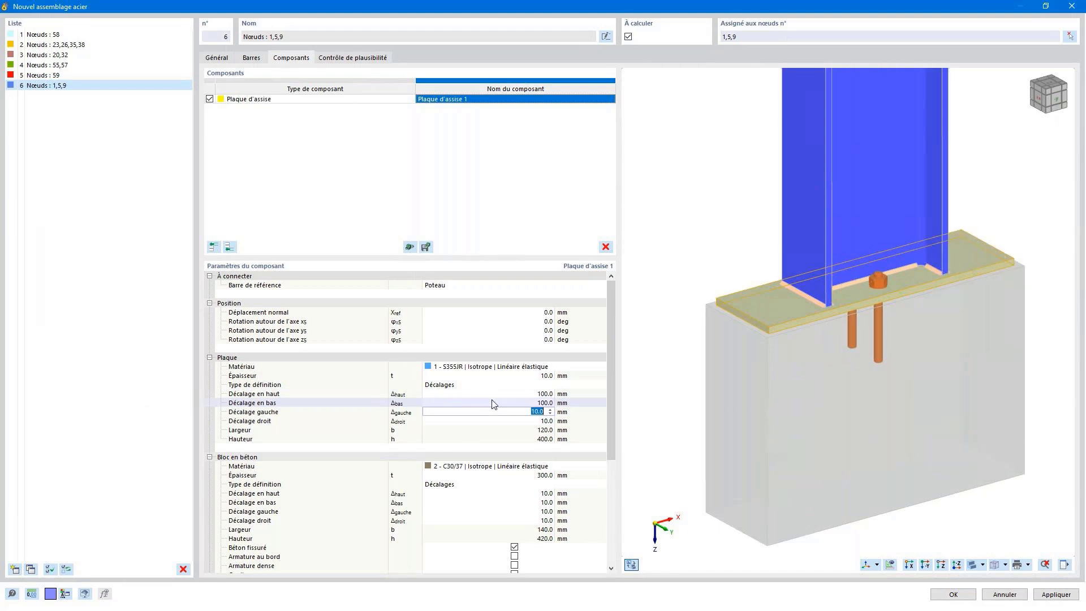
type("100")
key("Tab")
type("100")
key("Tab")
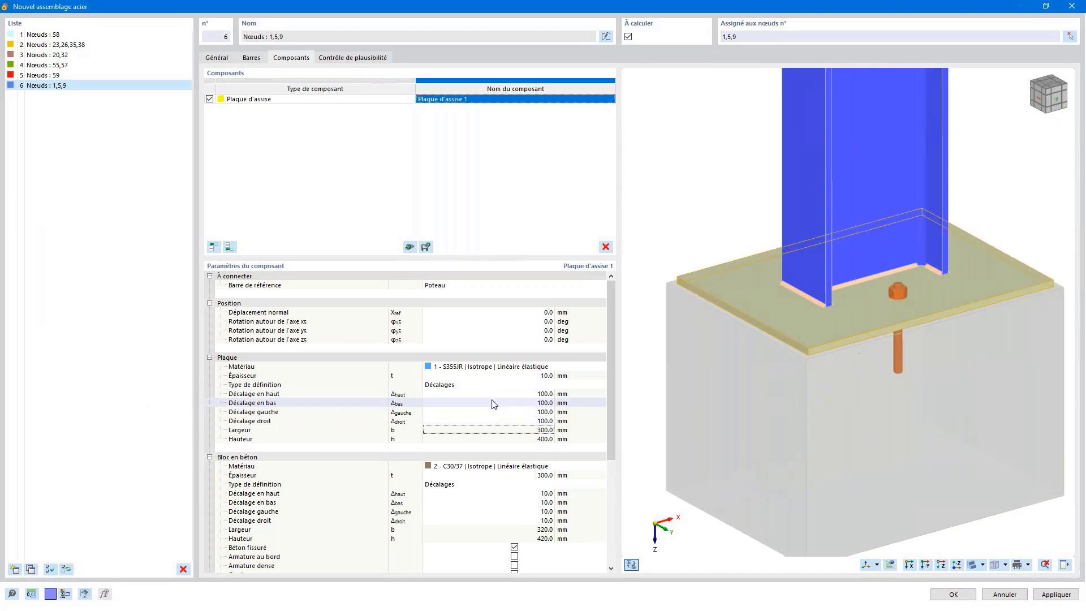
Step: Set all four offsets of the concrete block (haut, bas, gauche, droit) to 100 mm
left_click(530, 493)
type("100")
key("Tab")
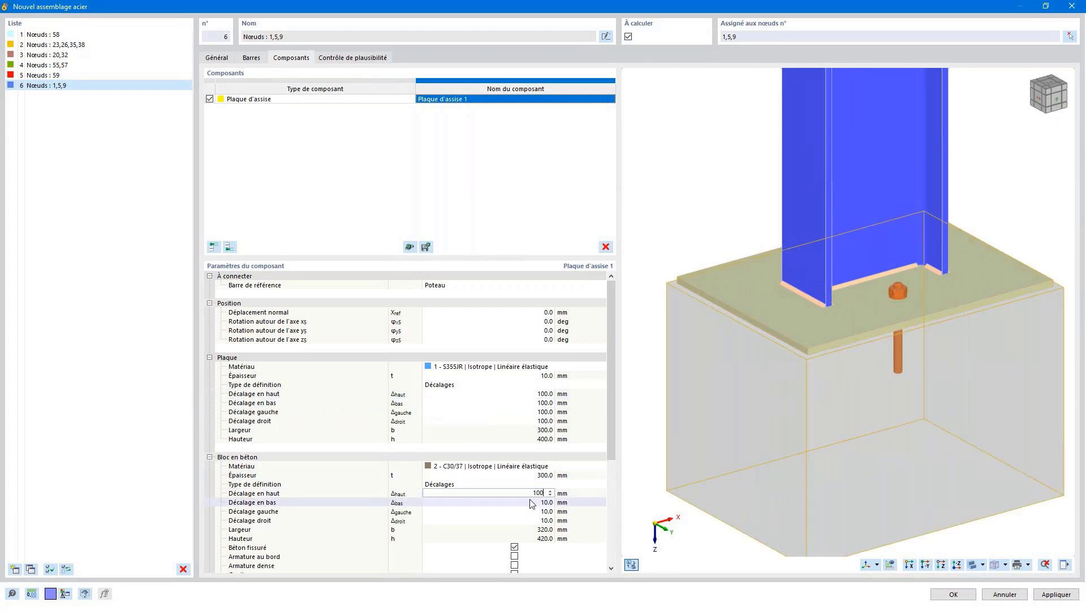
type("100")
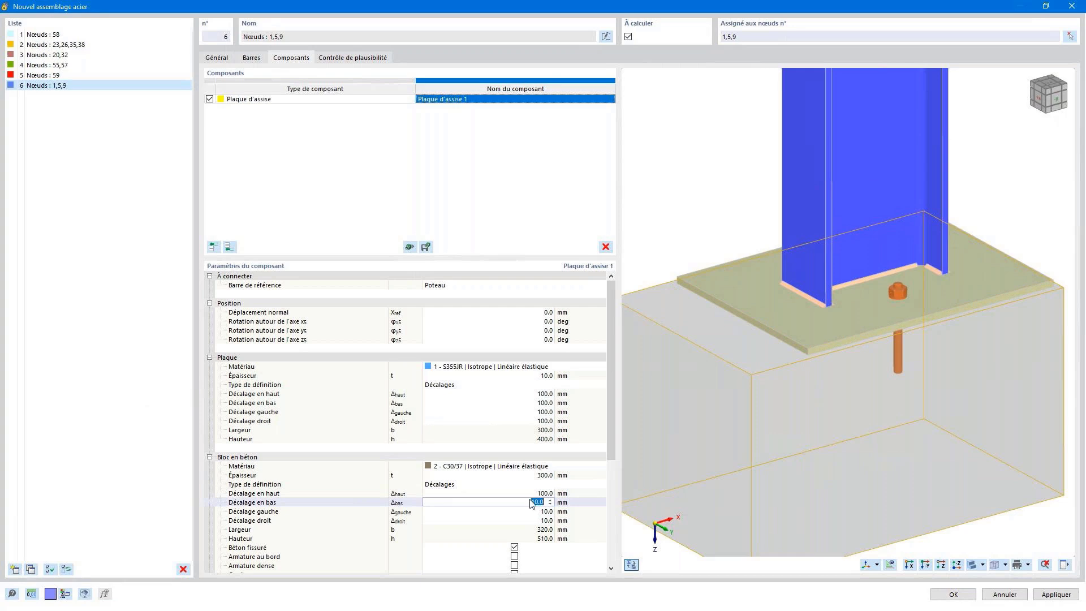
key("Tab")
type("100")
key("Tab")
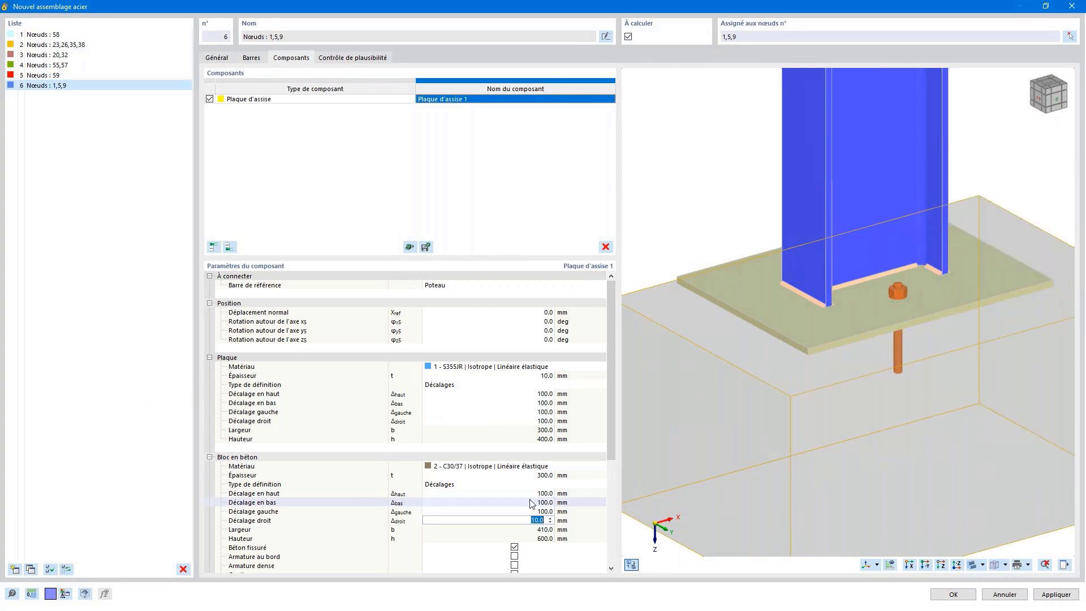
type("100")
key("Tab")
Step: Enable the consideration of friction (Considérer la friction) in the base plate's shear transfer
scroll(883, 283, "down", 3)
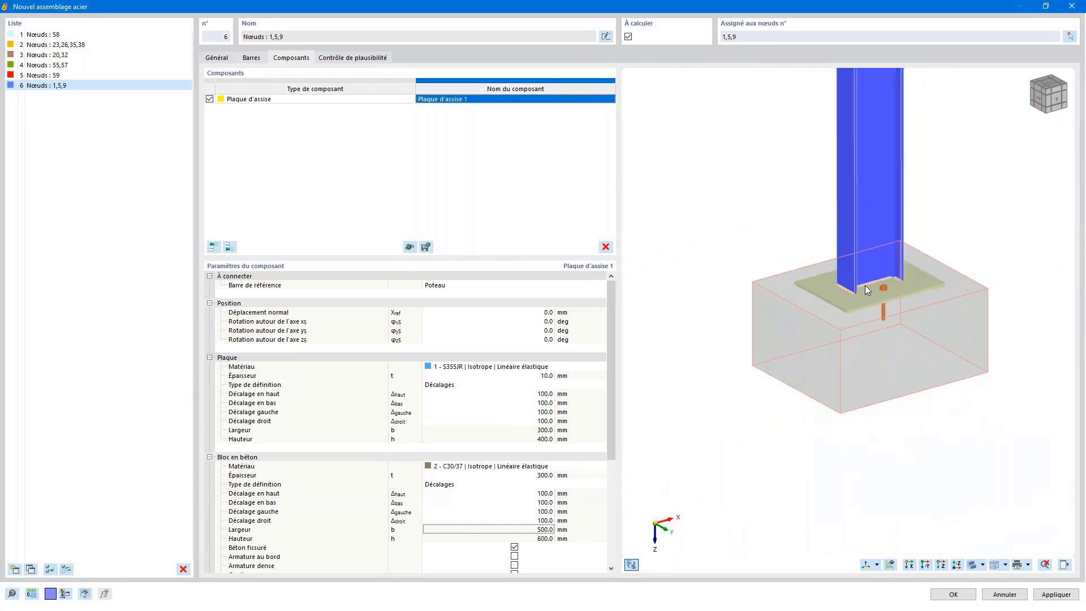
middle_click_drag(867, 289, 904, 292, "ctrl")
left_click_drag(611, 345, 617, 457)
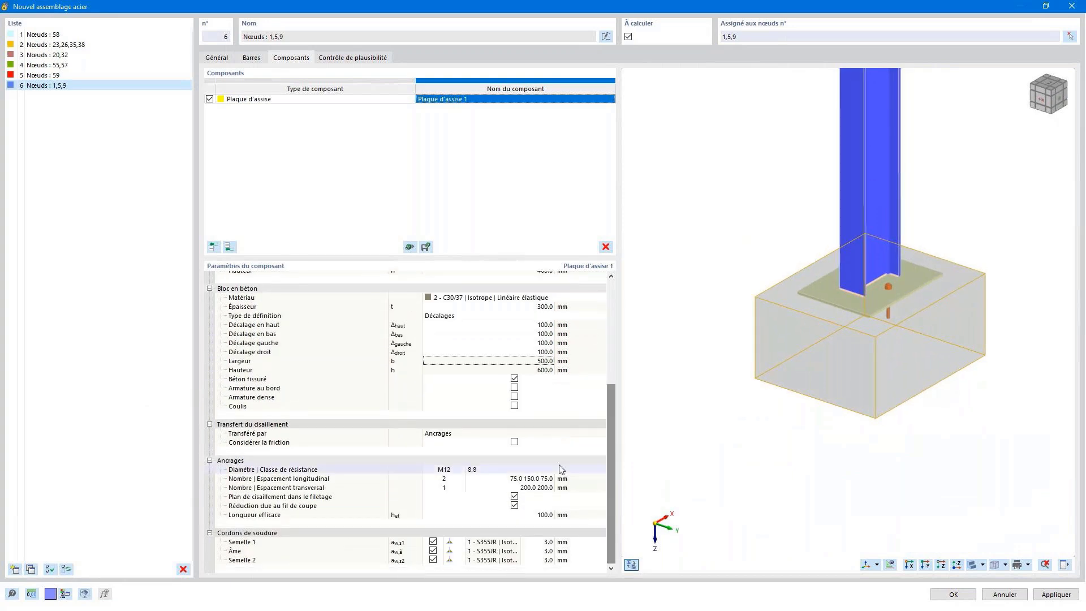
left_click(515, 442)
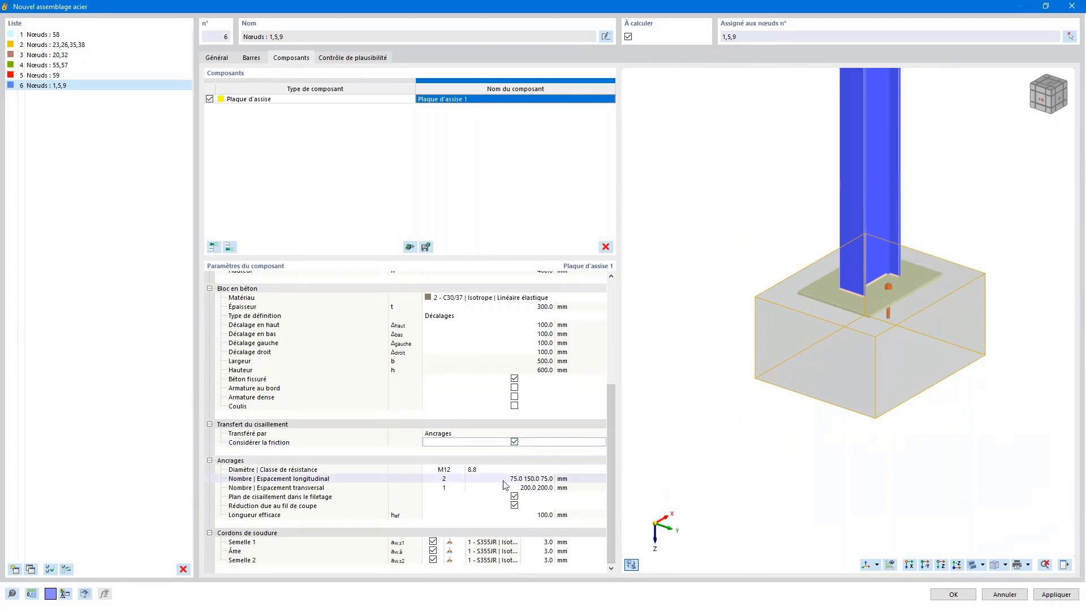
Step: Set the number of anchors in the transverse direction (Espacement transversal) to 3 for the base plate
left_click(450, 479)
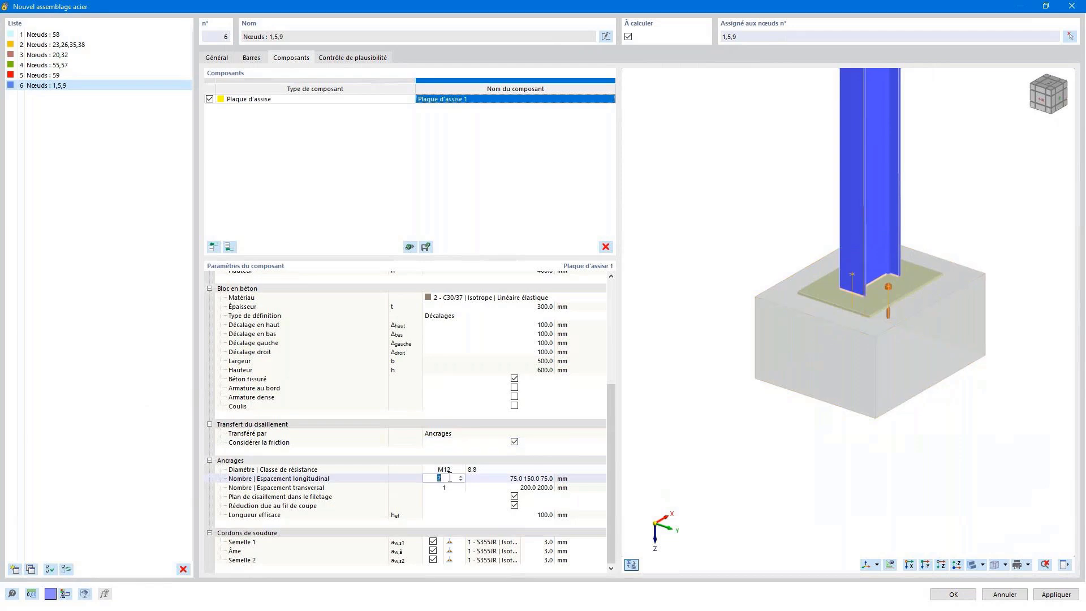
left_click(450, 487)
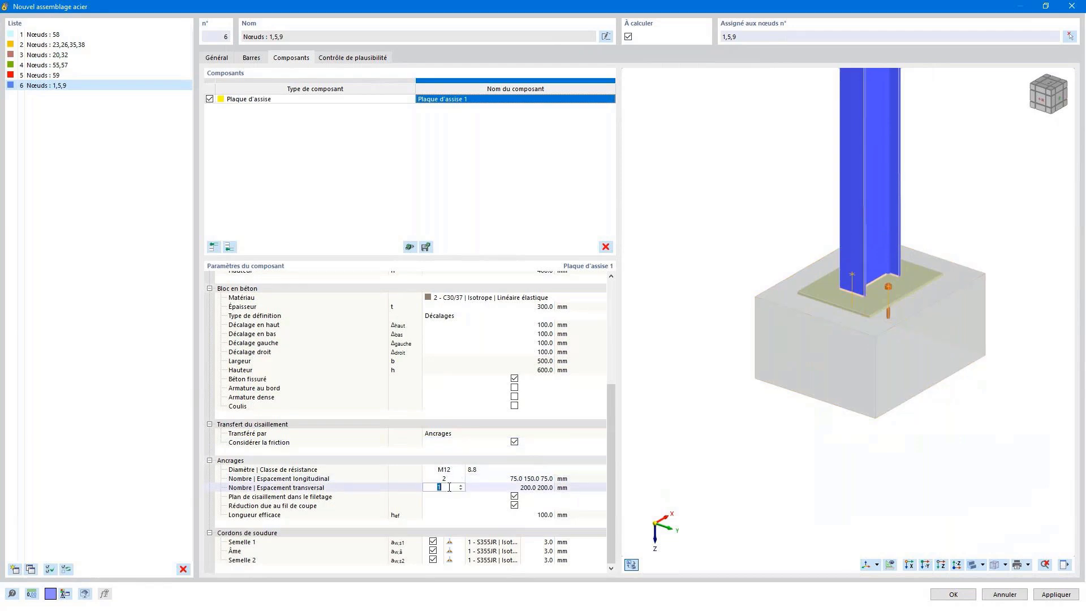
type("3")
left_click(892, 292)
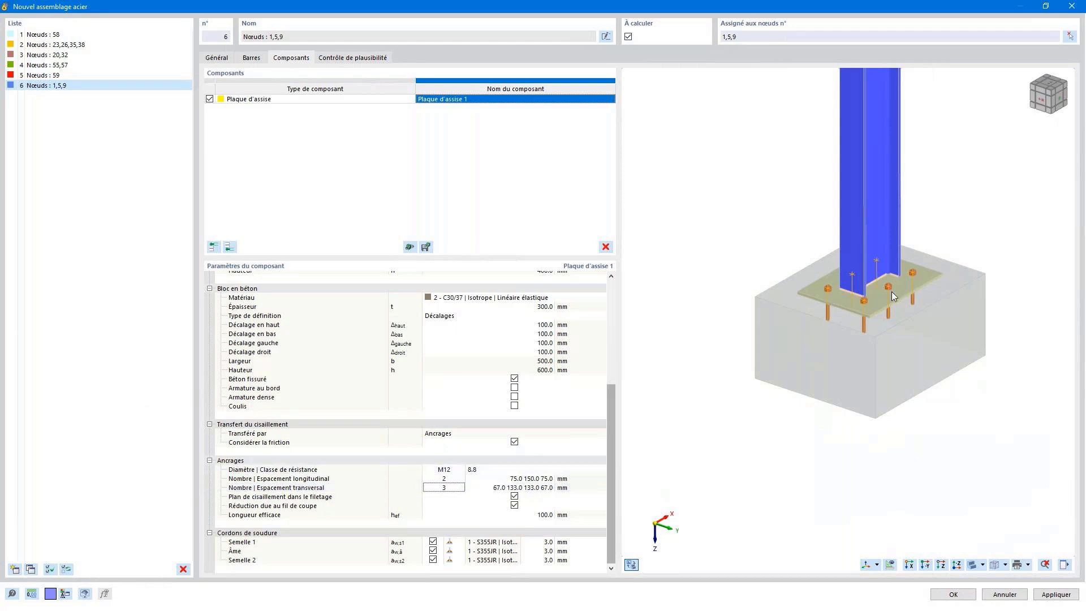
Step: Set the longitudinal anchor spacing (Espacement longitudinal) to 120 mm edge distance and 60 mm between the rows
scroll(891, 292, "up", 3)
scroll(924, 273, "up", 3)
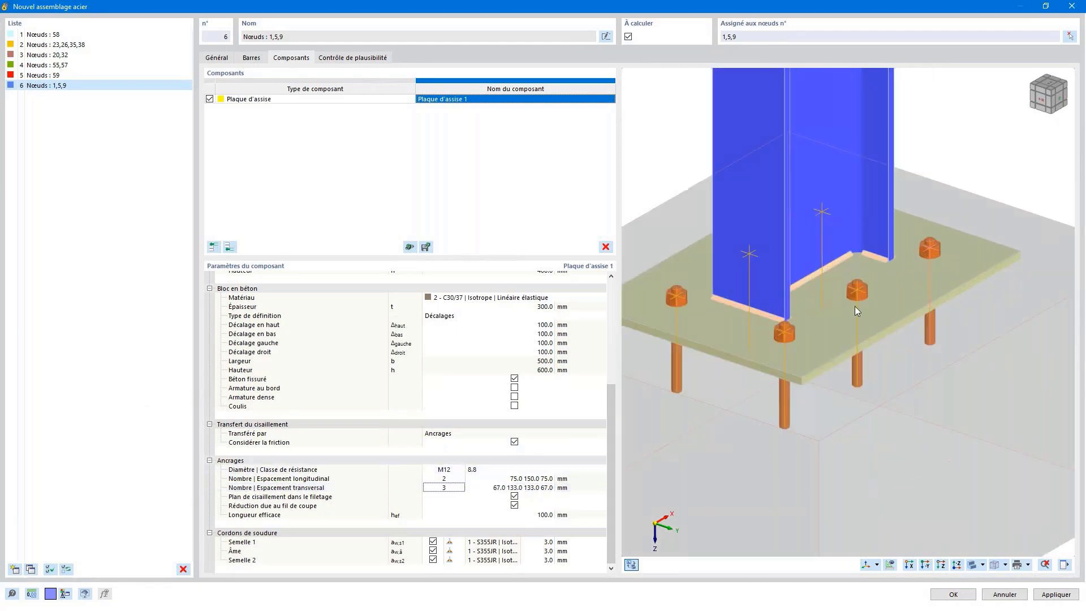
middle_click_drag(802, 369, 774, 368, "ctrl")
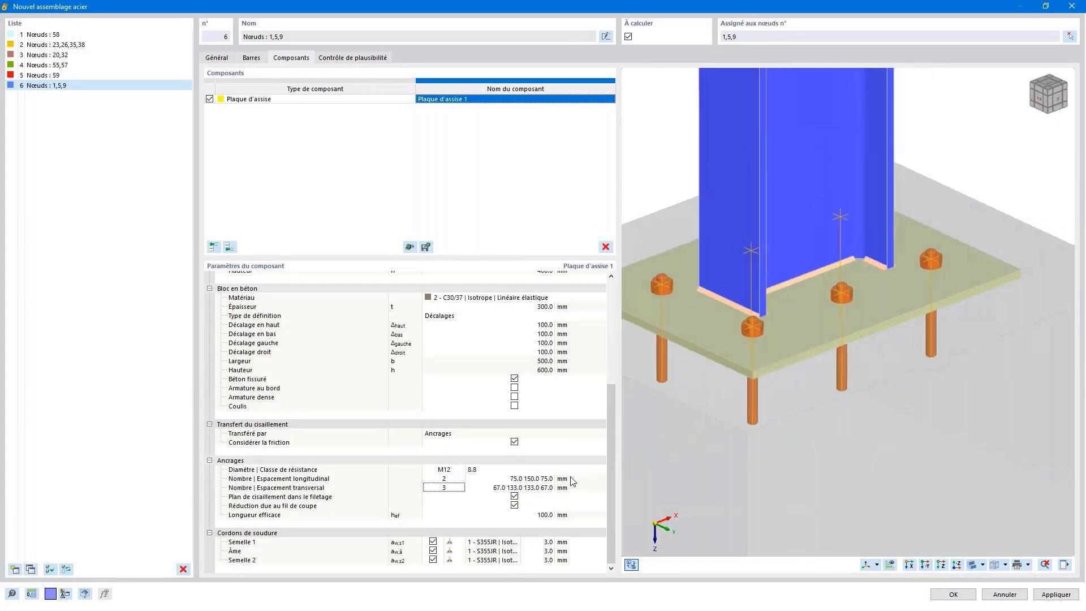
left_click(507, 479)
type("120")
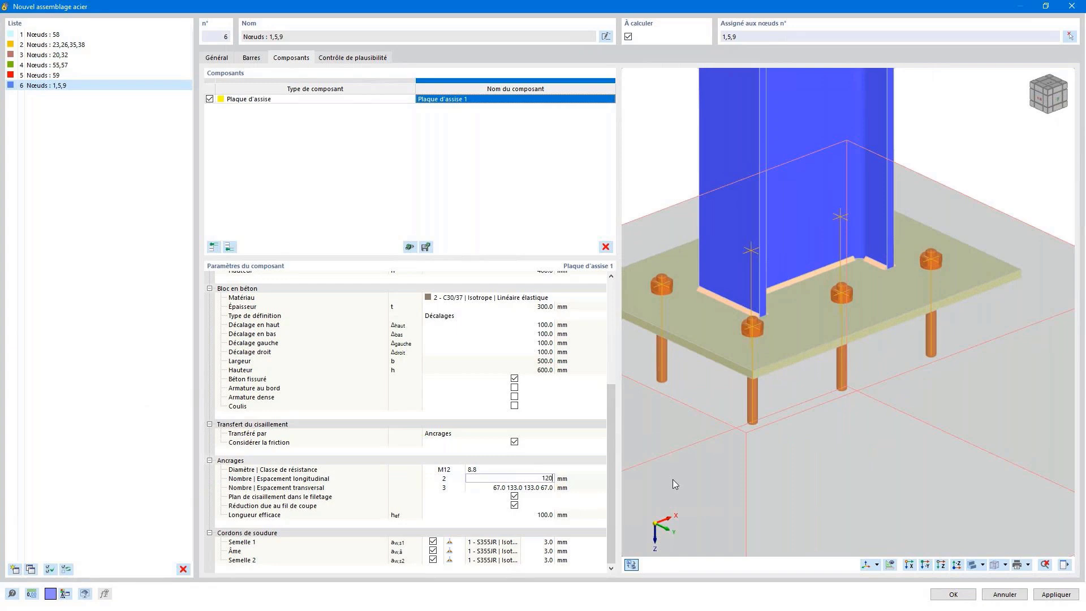
type(" 60")
key("Return")
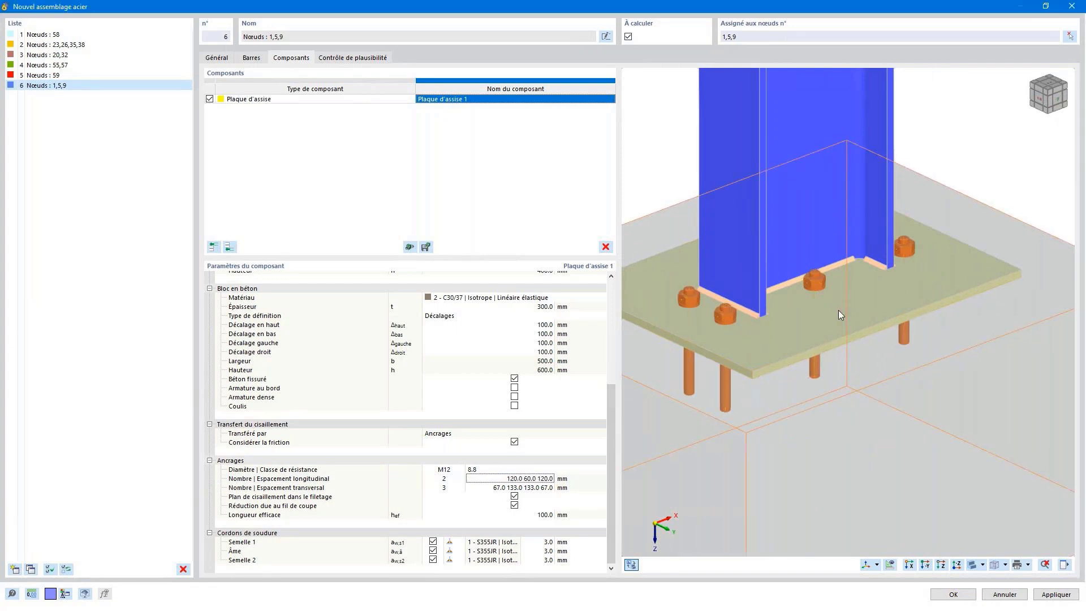
Step: Set the transverse anchor spacing (Espacement transversal) to 150 50 50 mm
middle_click_drag(805, 310, 751, 308, "ctrl")
left_click(508, 487)
left_click(507, 487)
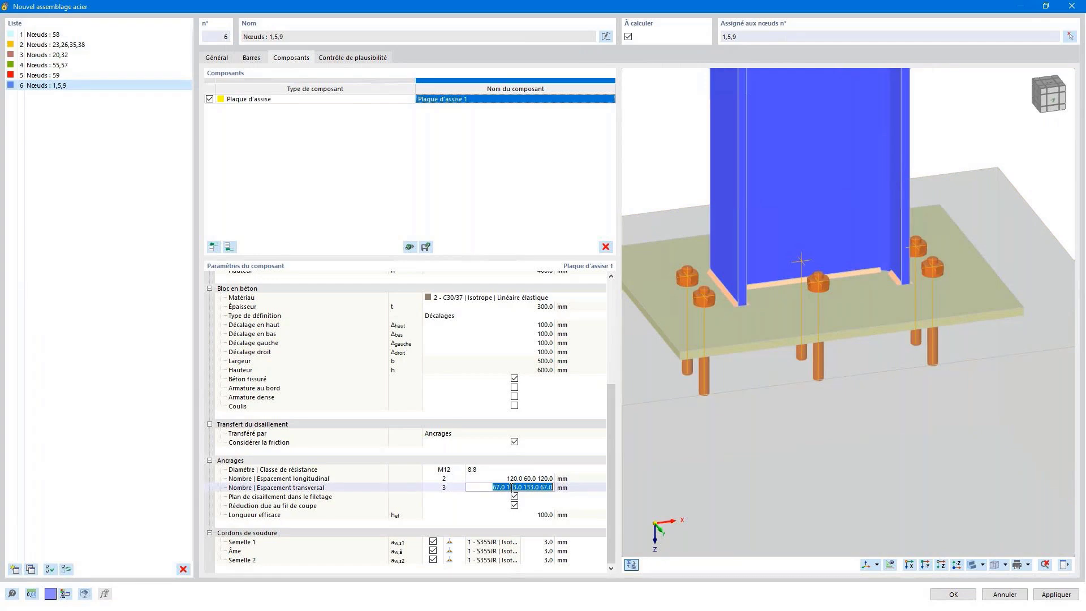
type("150 50 50")
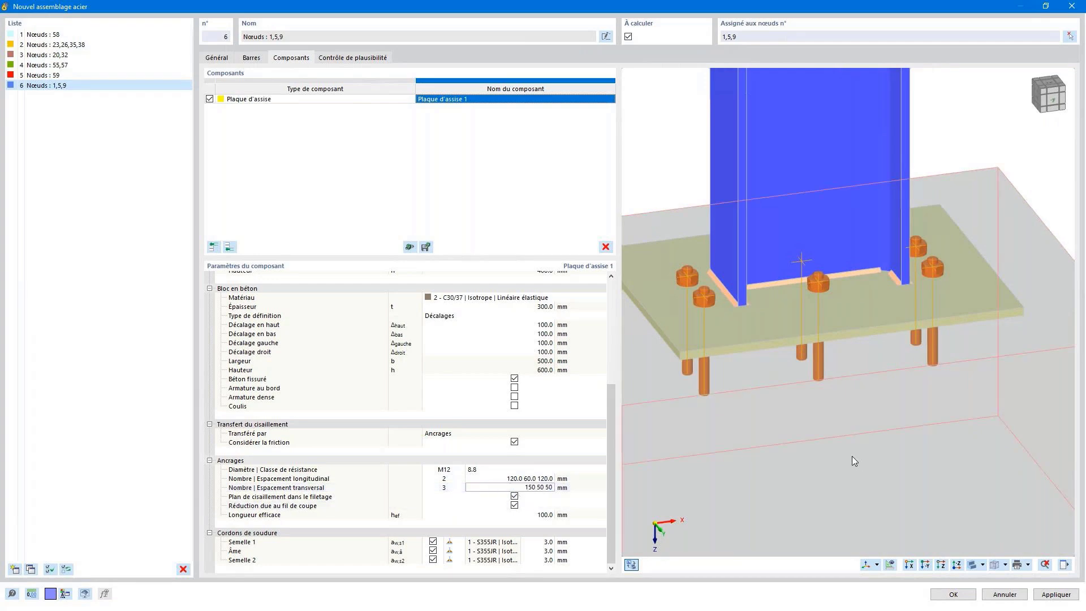
key("Return")
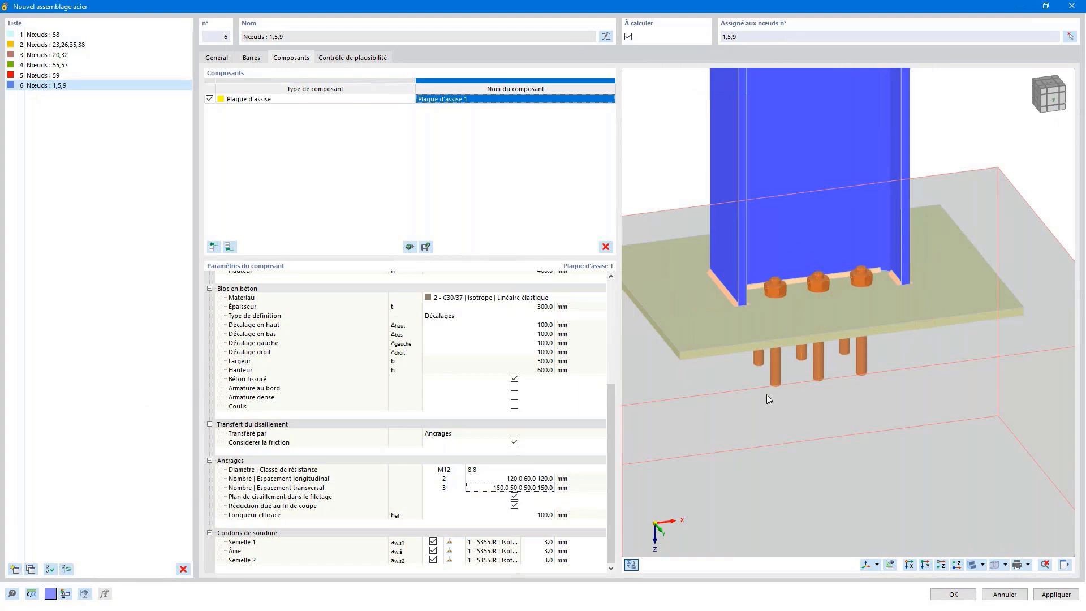
Step: Set the effective length of the anchors (Longueur efficace) to 200 mm
mouse_move(778, 370)
middle_mouse_down("ctrl")
mouse_move(967, 381)
mouse_move(781, 373)
middle_mouse_up("ctrl")
scroll(710, 386, "down", 3)
middle_click_drag(710, 385, 648, 358, "ctrl")
left_click(540, 513)
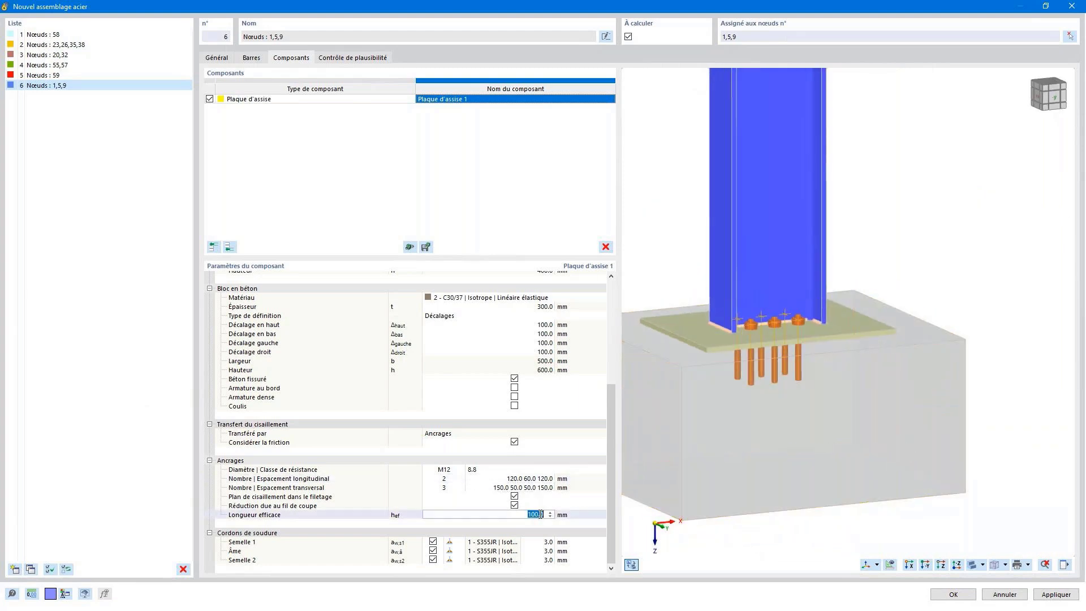
type("200")
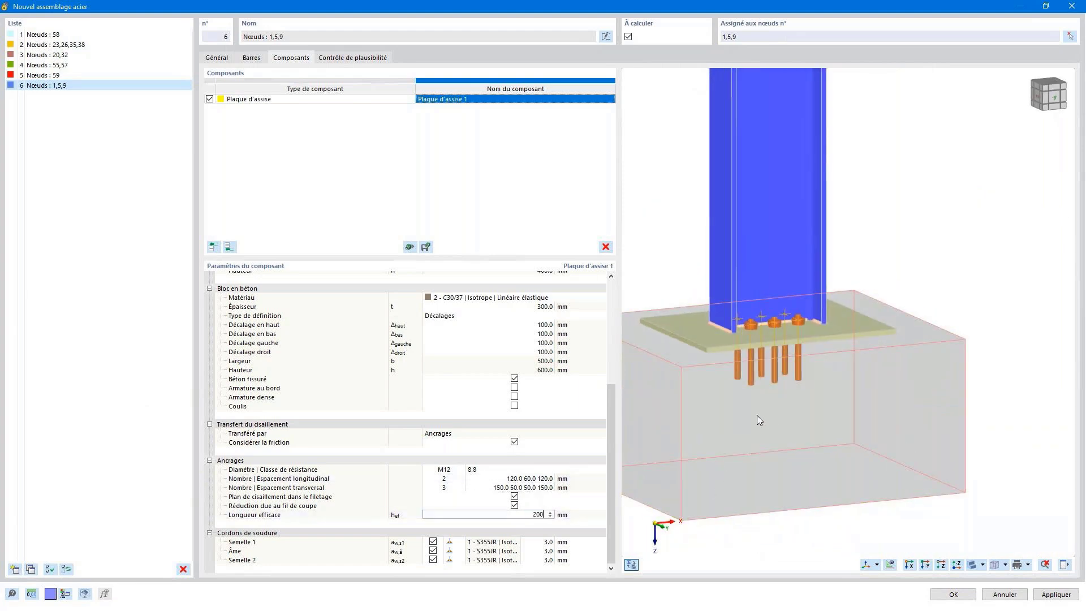
left_click(753, 419)
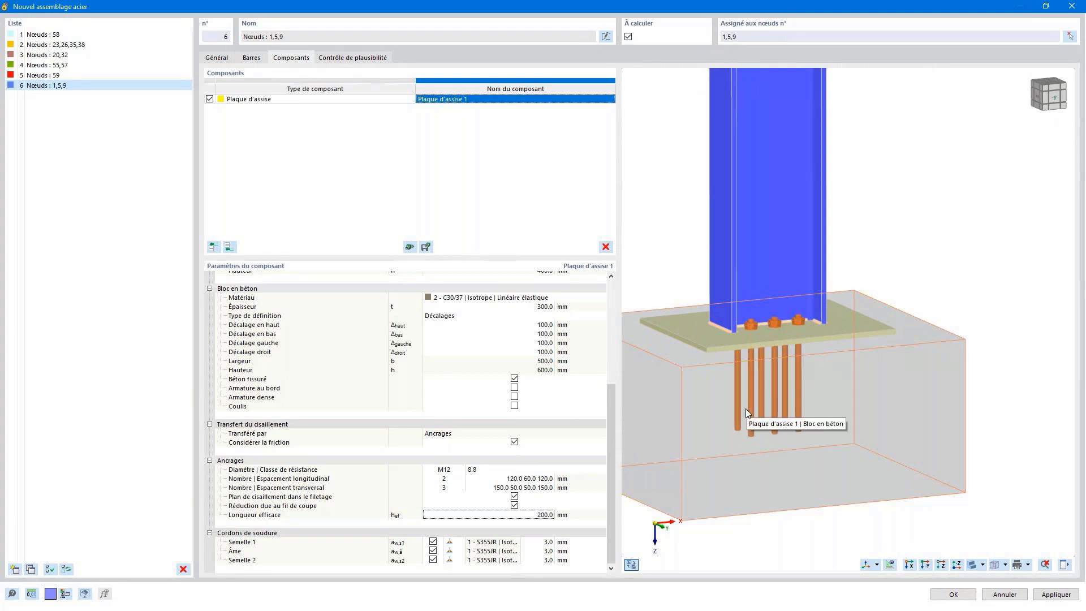
middle_click_drag(759, 413, 873, 429)
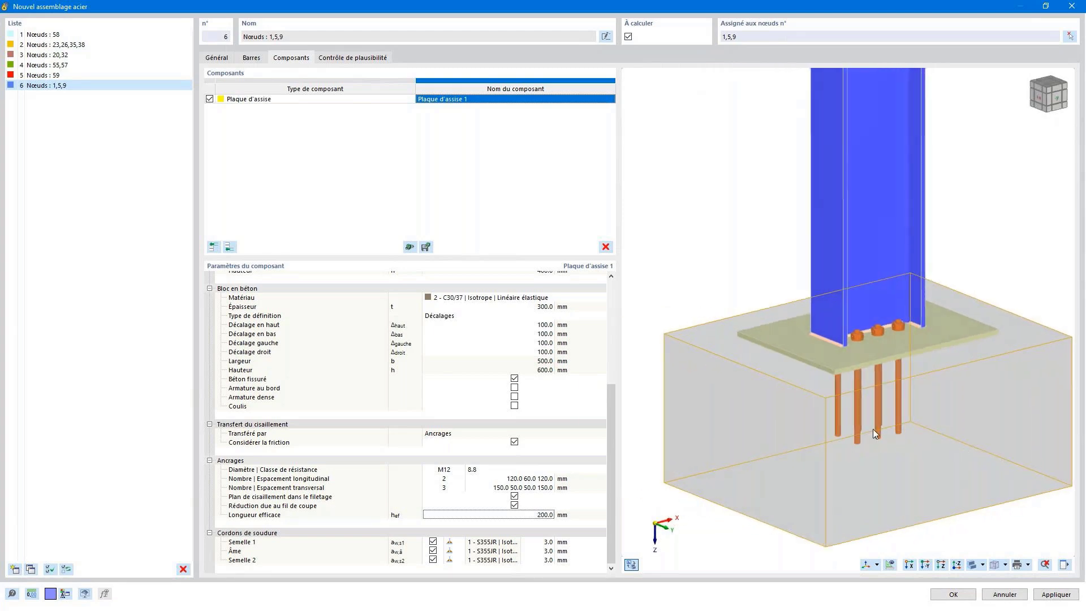
Step: Add a Jarret component to the column base joint, with Poteau as the extended member and Âme as its plate
left_click(231, 247)
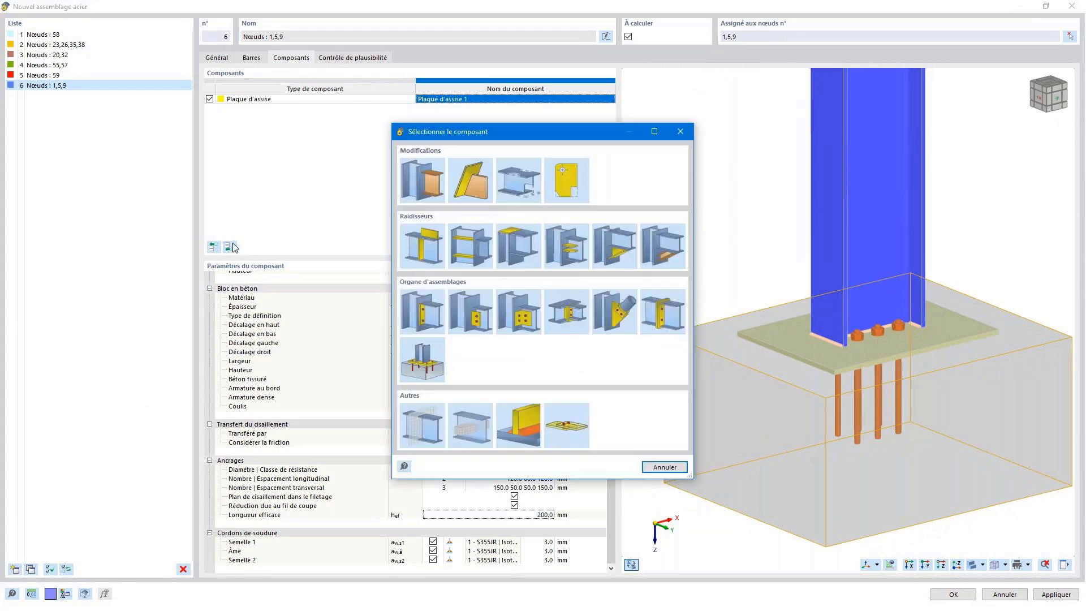
left_click(615, 250)
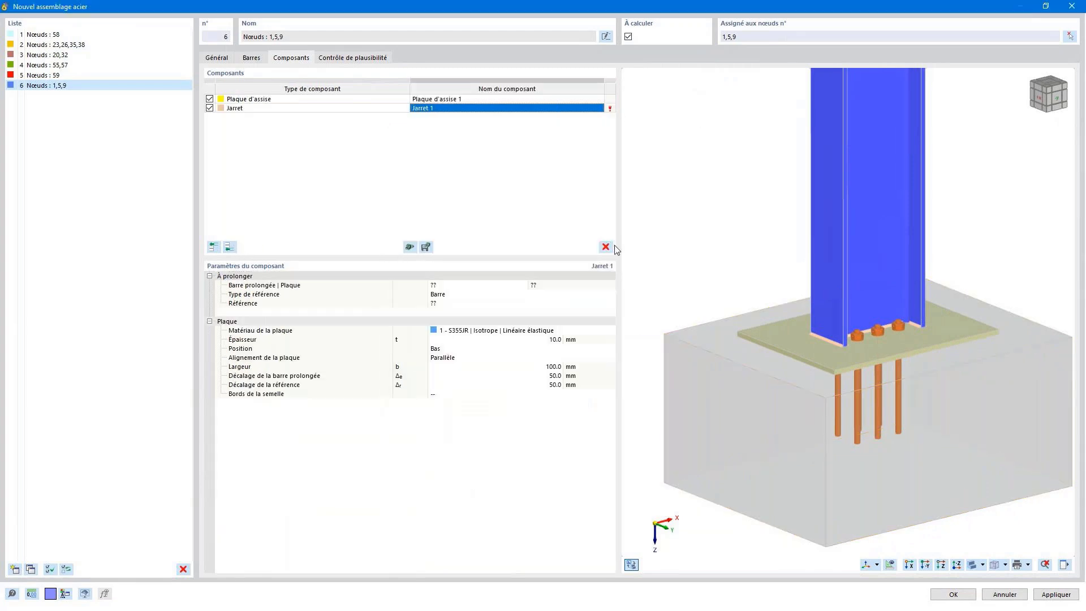
left_click(491, 286)
left_click(496, 286)
left_click(492, 301)
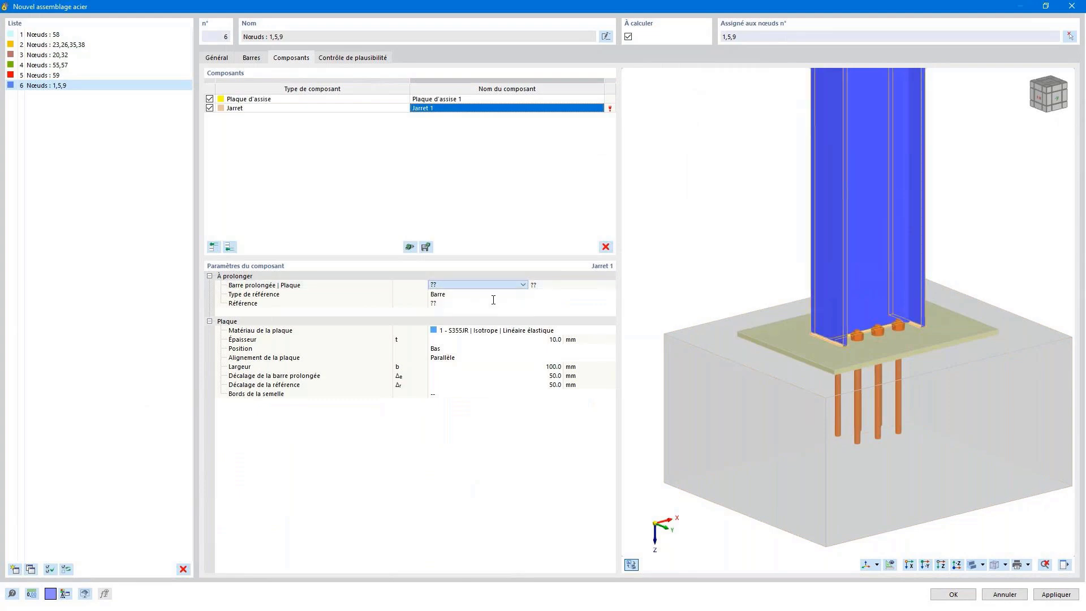
left_click(551, 286)
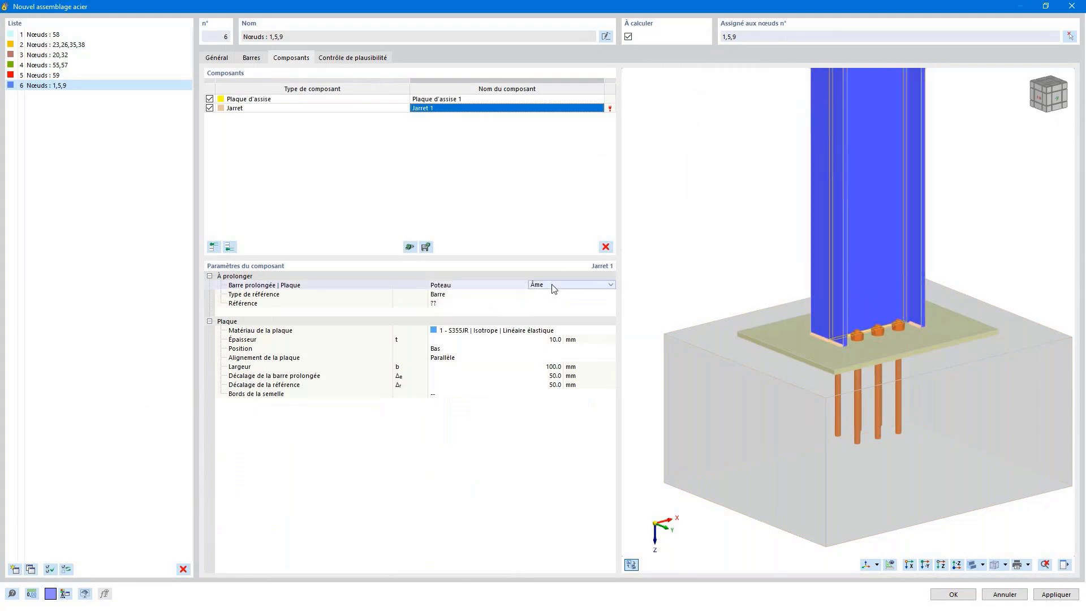
Step: Set the haunch's reference type to Plaque so that it refers to the plate of Plaque d'assise 1
left_click(488, 294)
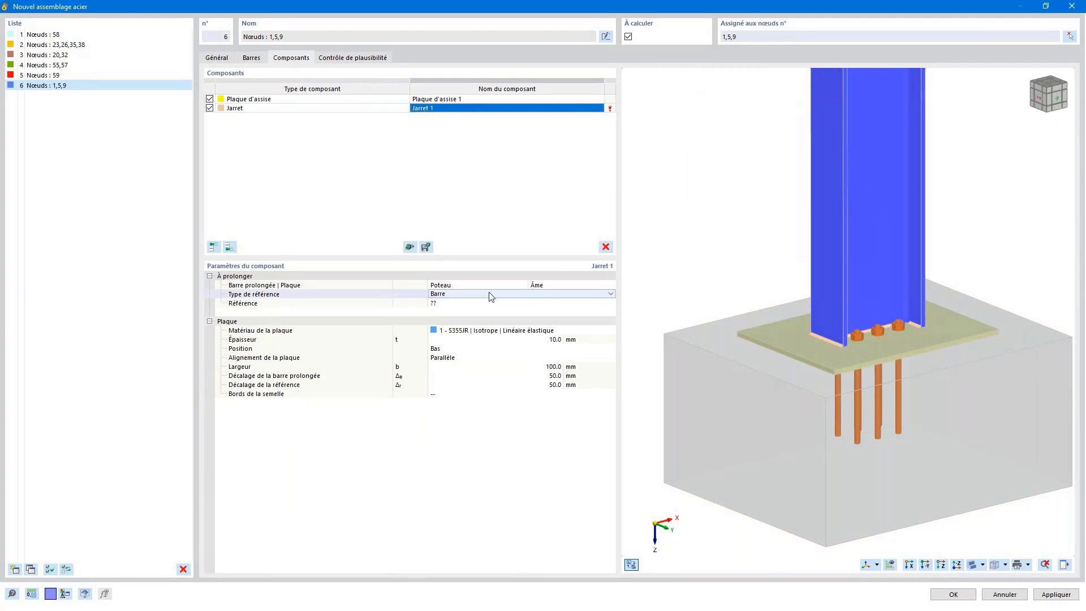
left_click(488, 294)
left_click(486, 301)
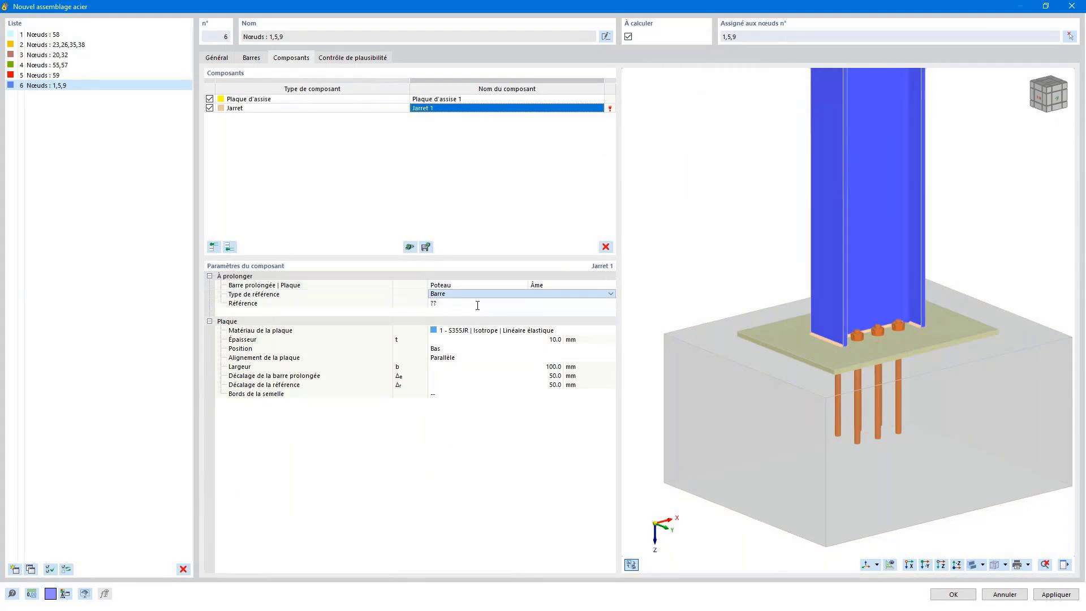
middle_click_drag(911, 320, 860, 330, "ctrl")
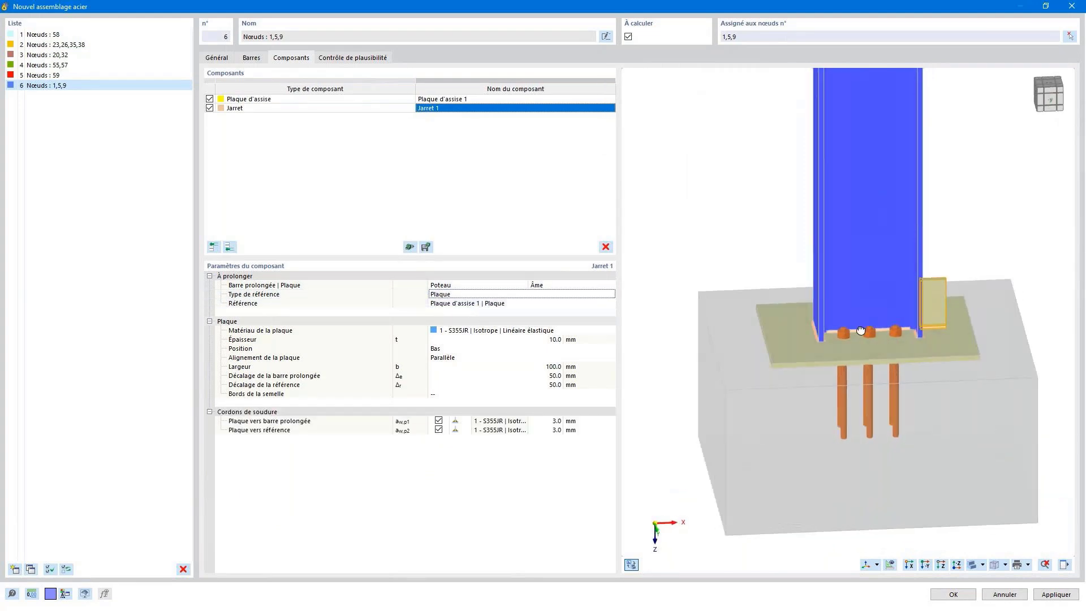
Step: Position the haunch plates on both sides (Les deux) and set their alignment to Incliné
left_click(513, 347)
left_click(521, 348)
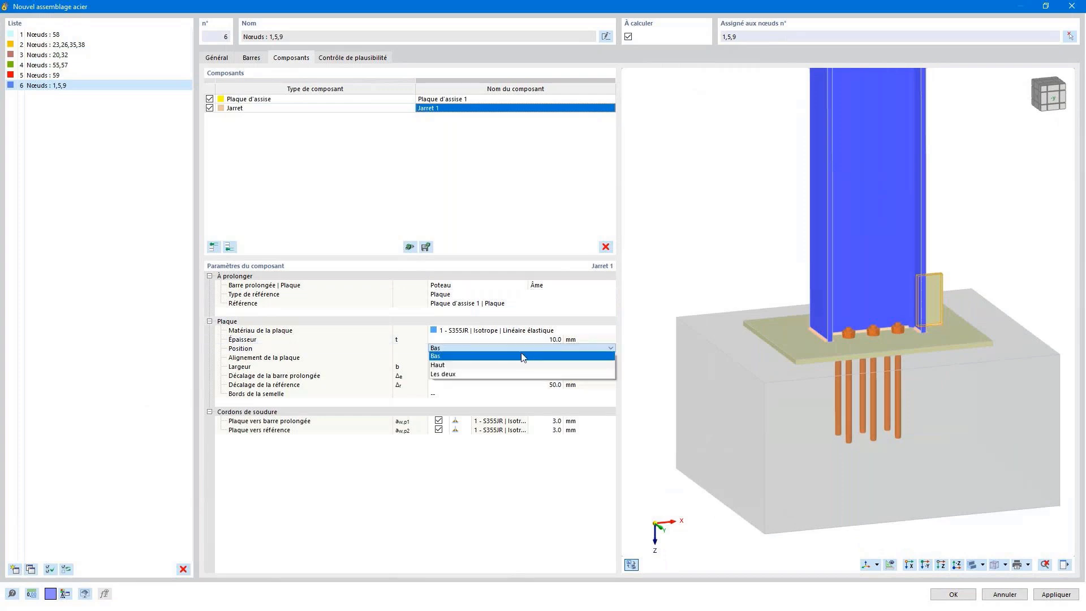
left_click(501, 374)
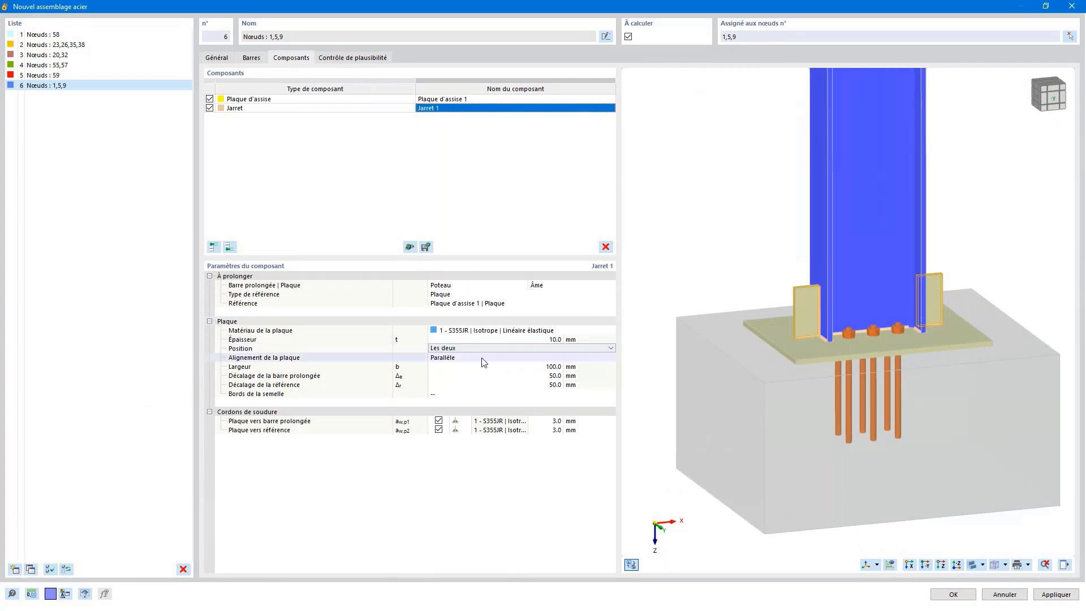
left_click(502, 357)
left_click(518, 357)
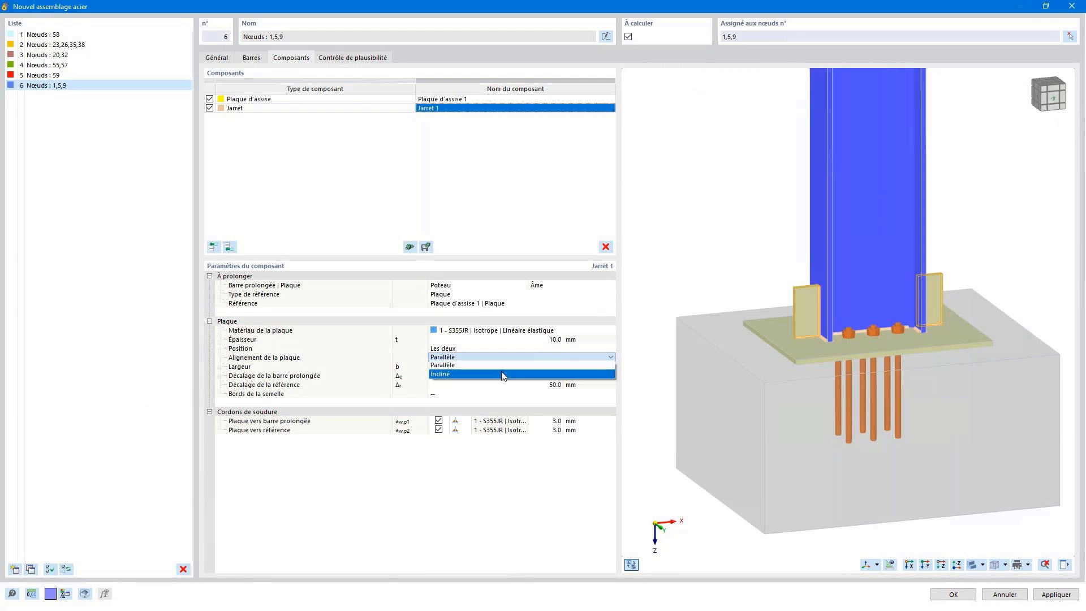
left_click(501, 372)
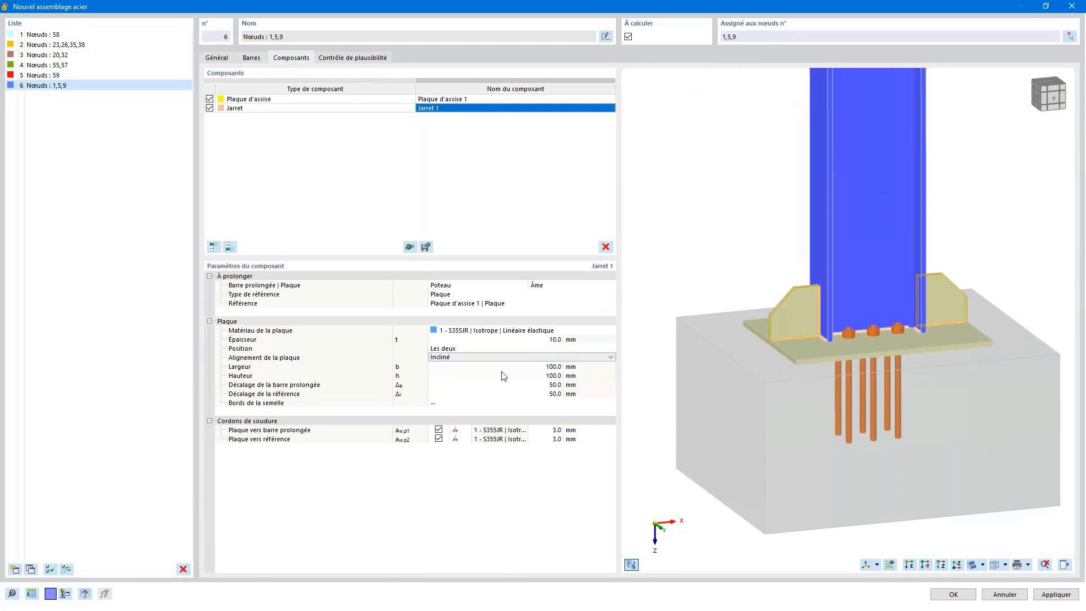
Step: Set the width (Largeur) of the inclined haunch plates to 300 mm
left_click(502, 368)
type("300")
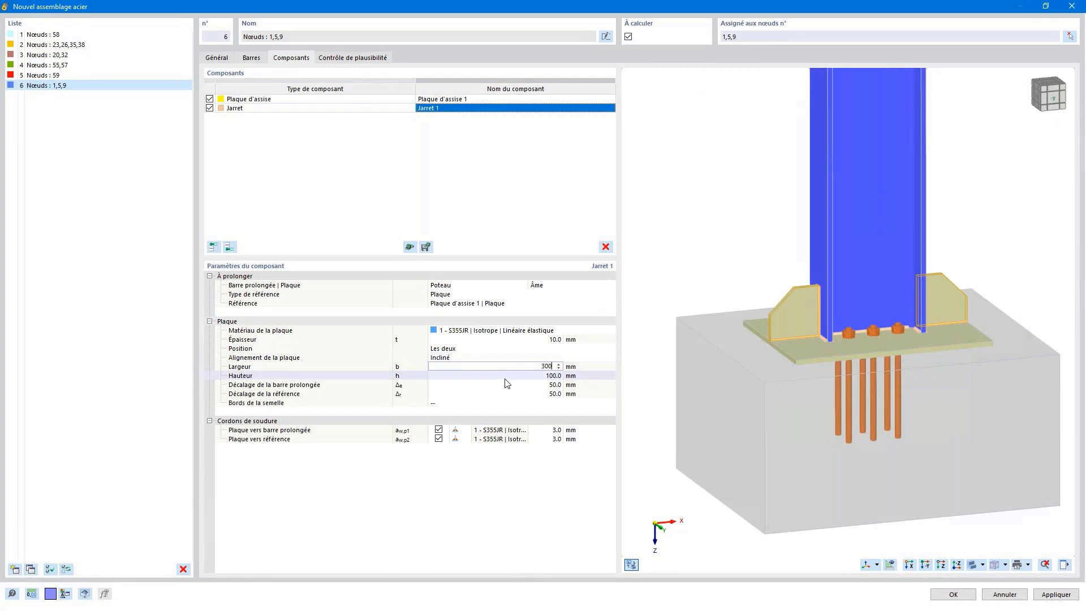
left_click(505, 379)
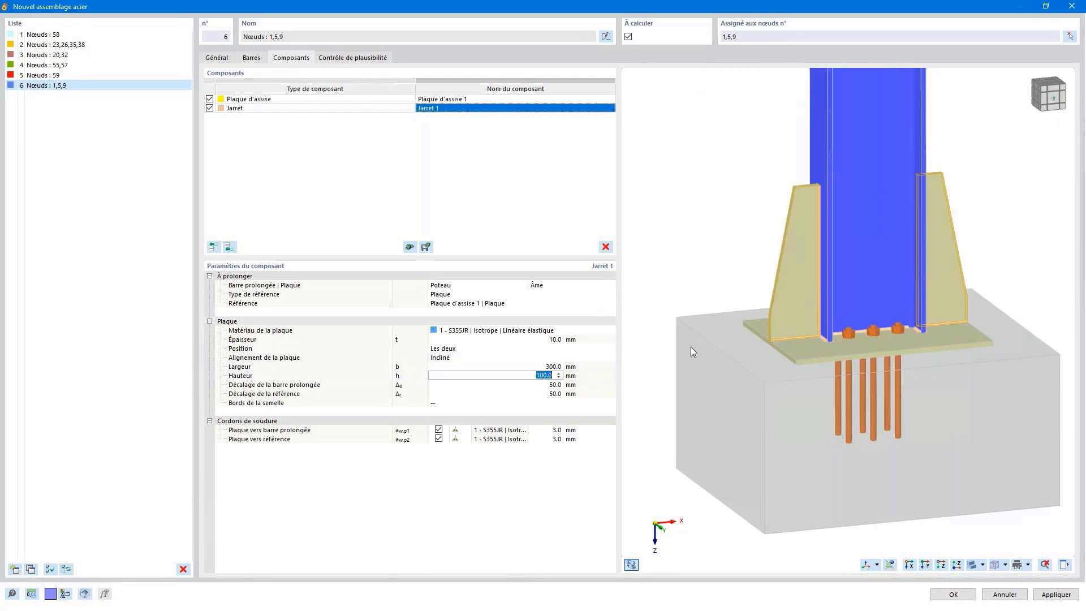
Step: Run the plausibility check on the column base joint at nodes 1,5,9 and accept the joint definition
scroll(790, 294, "down", 3)
middle_click_drag(790, 294, 807, 317, "ctrl")
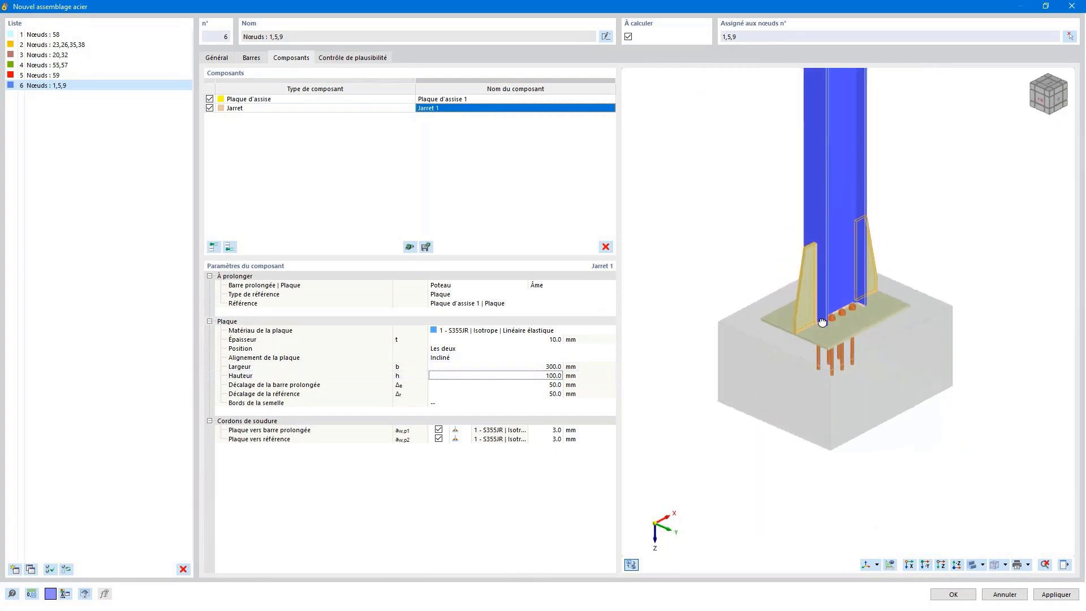
left_click(349, 59)
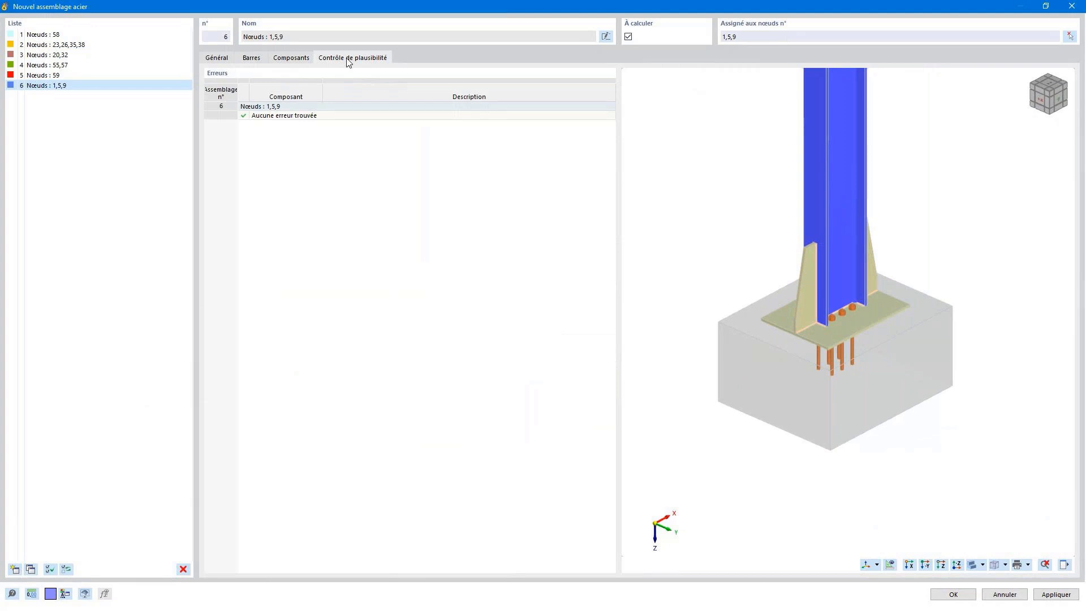
left_click(952, 594)
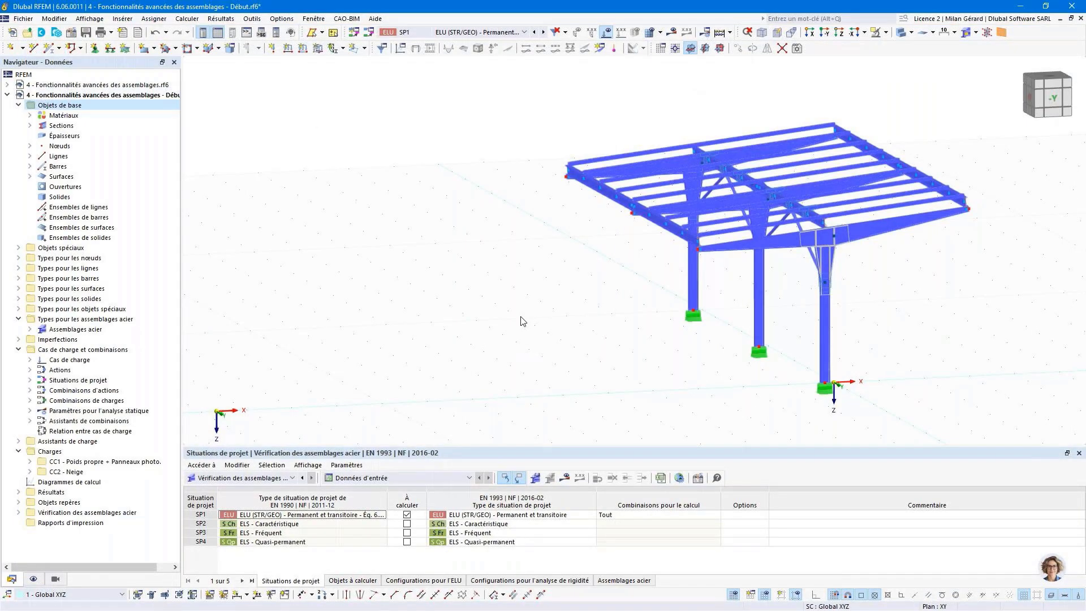
Step: Open the default ultimate limit state configuration (Par défaut, ELU) of the steel joint design
middle_click(521, 318)
middle_click_drag(759, 292, 814, 300, "ctrl")
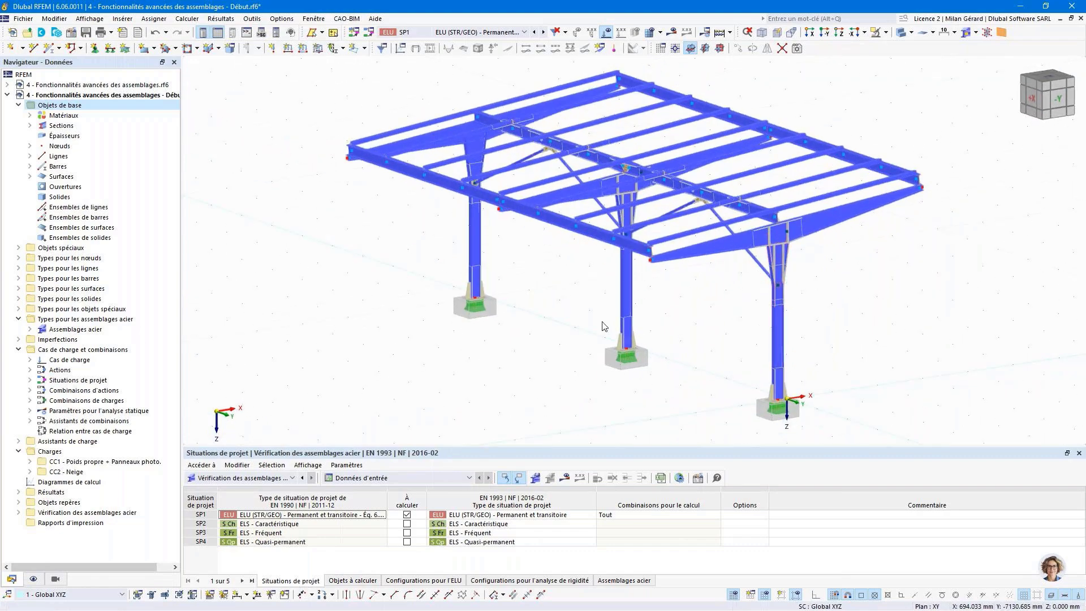
scroll(542, 151, "up", 3)
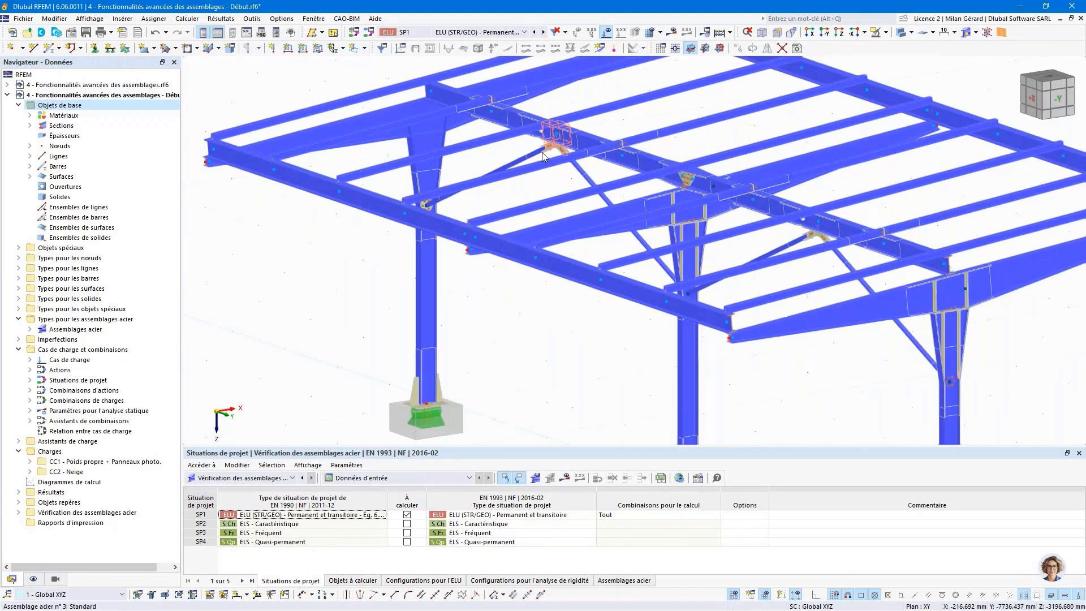
scroll(541, 152, "down", 3)
middle_click_drag(588, 182, 589, 197, "ctrl")
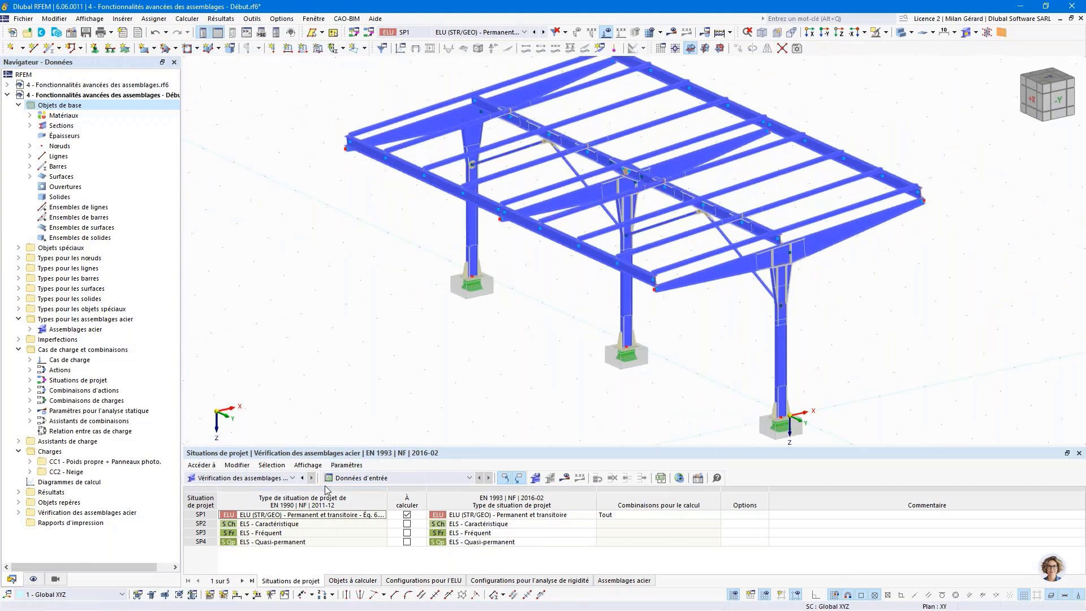
left_click(400, 580)
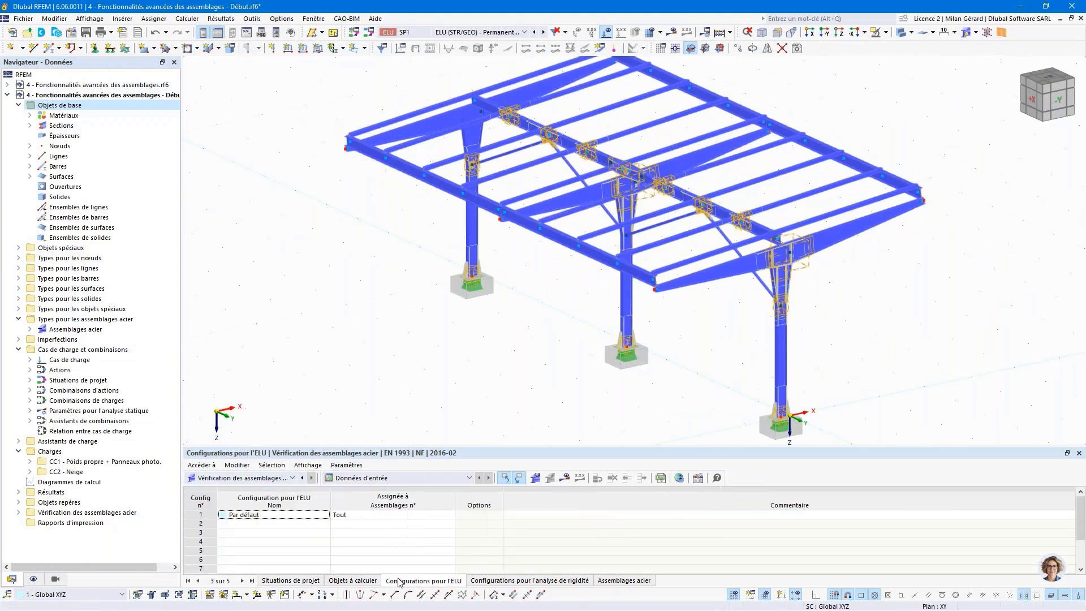
double_click(288, 517)
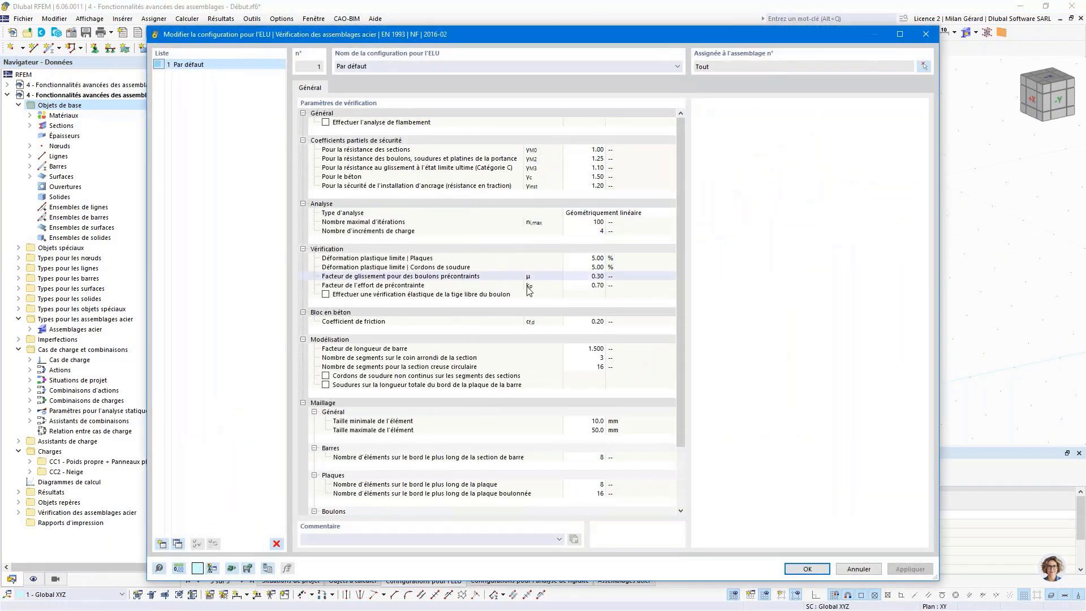
Step: Duplicate the default ultimate limit state configuration and name the copy "Par défaut (2 incréments)"
left_click(585, 232)
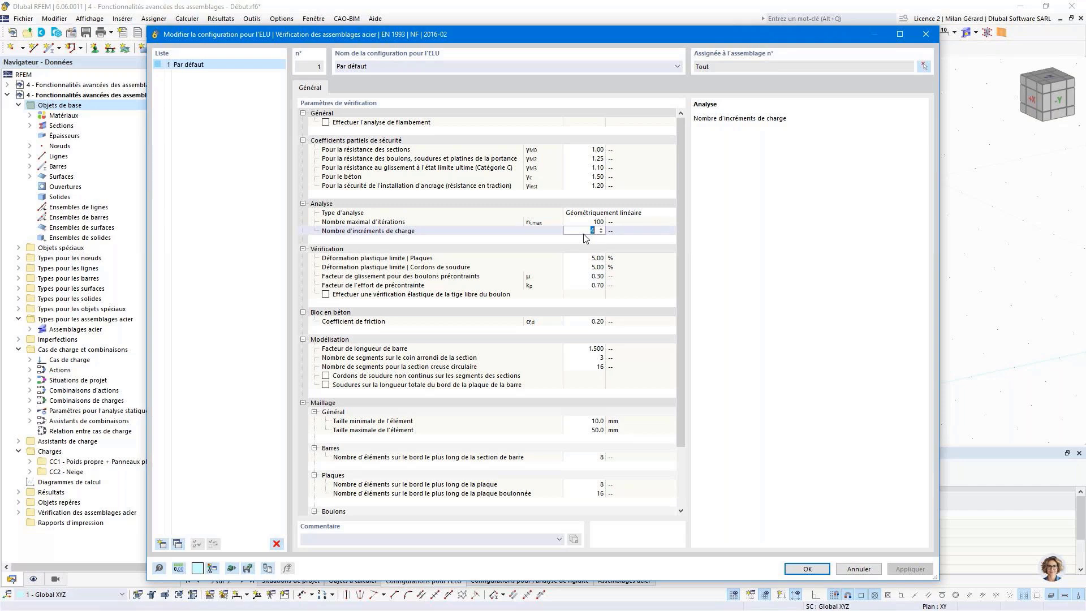
left_click(177, 543)
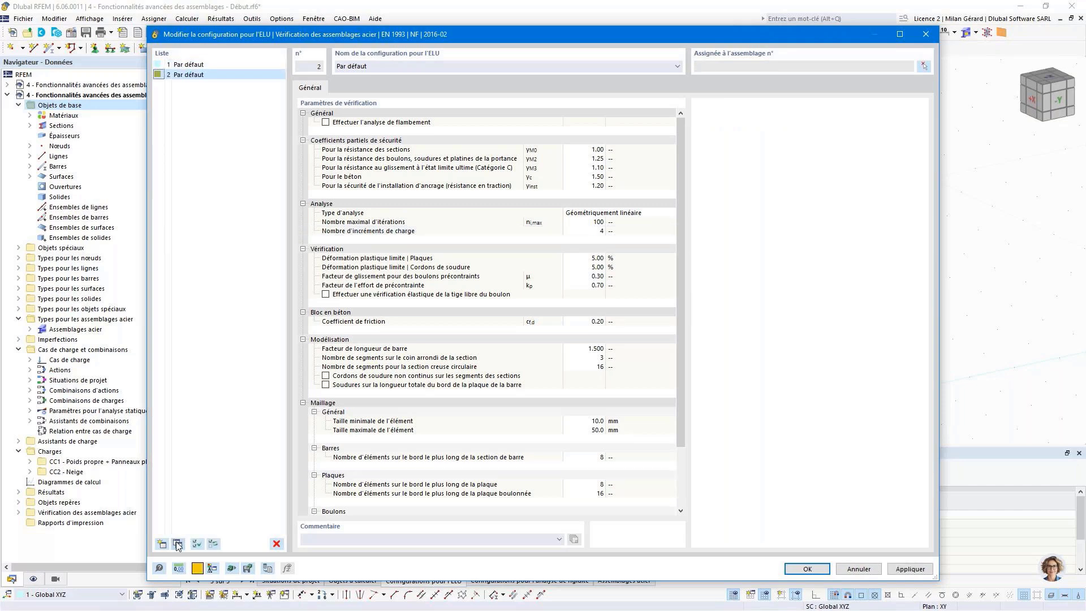
left_click(376, 67)
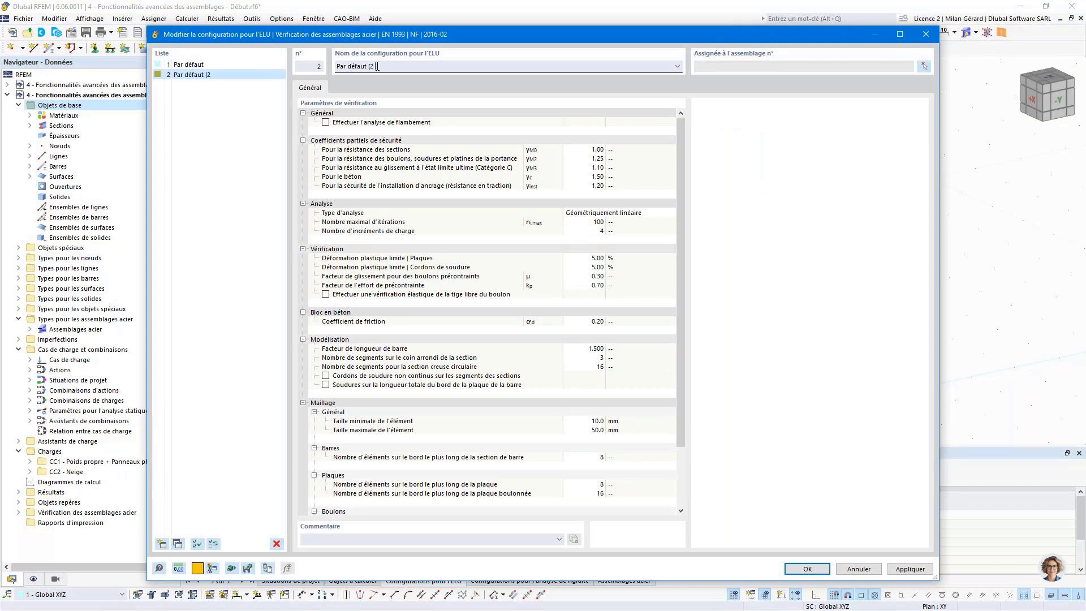
type("(2 incrémentd")
key("BackSpace")
type(")")
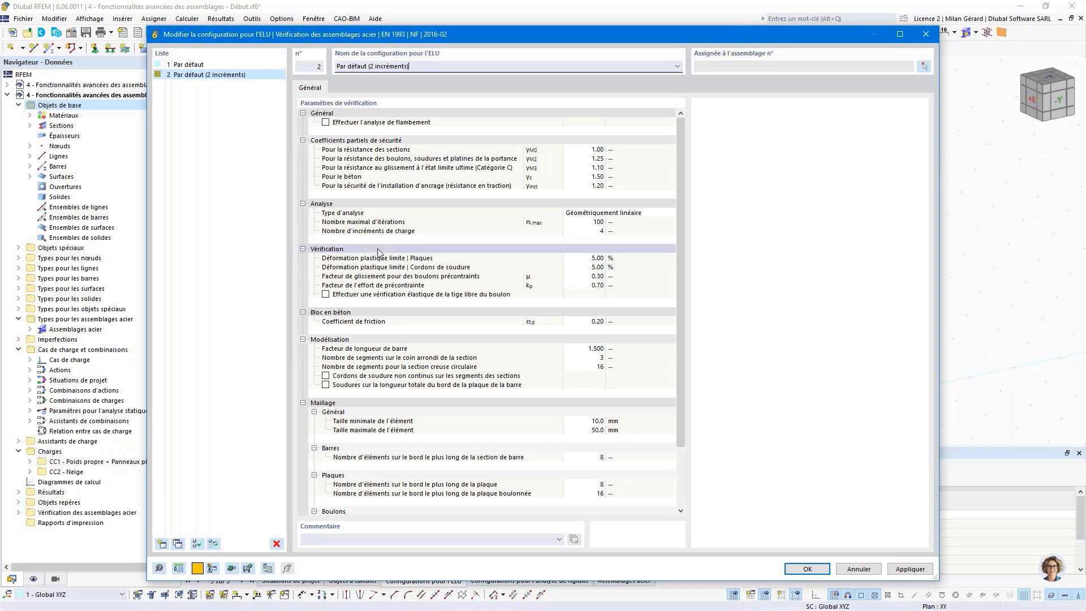
Step: Set the number of load increments (Nombre d'incréments de charge) of the "Par défaut (2 incréments)" configuration to 2
left_click(588, 230)
type("2")
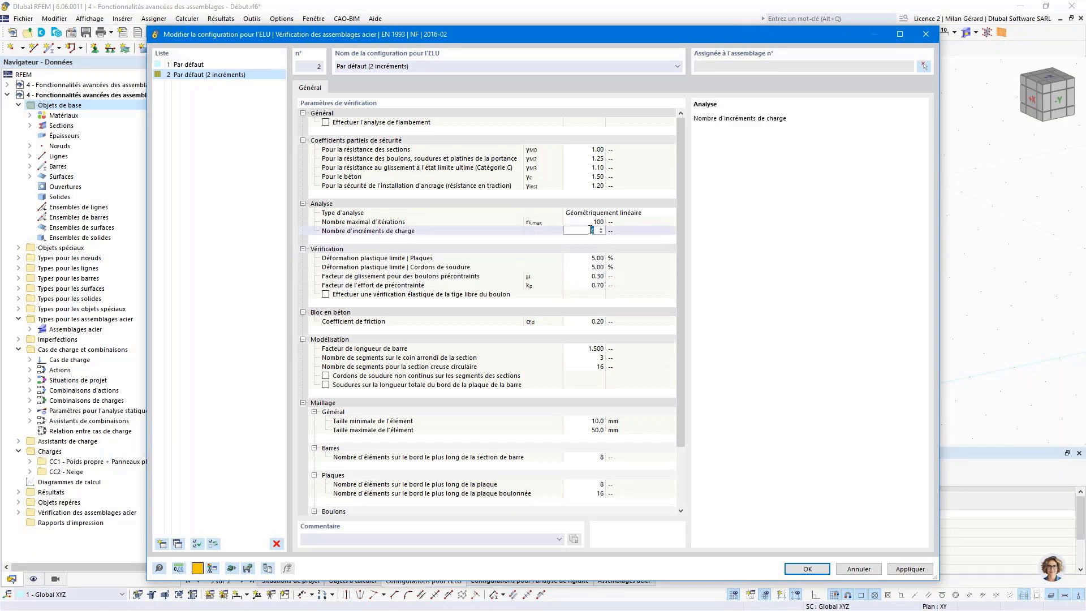
left_click(625, 223)
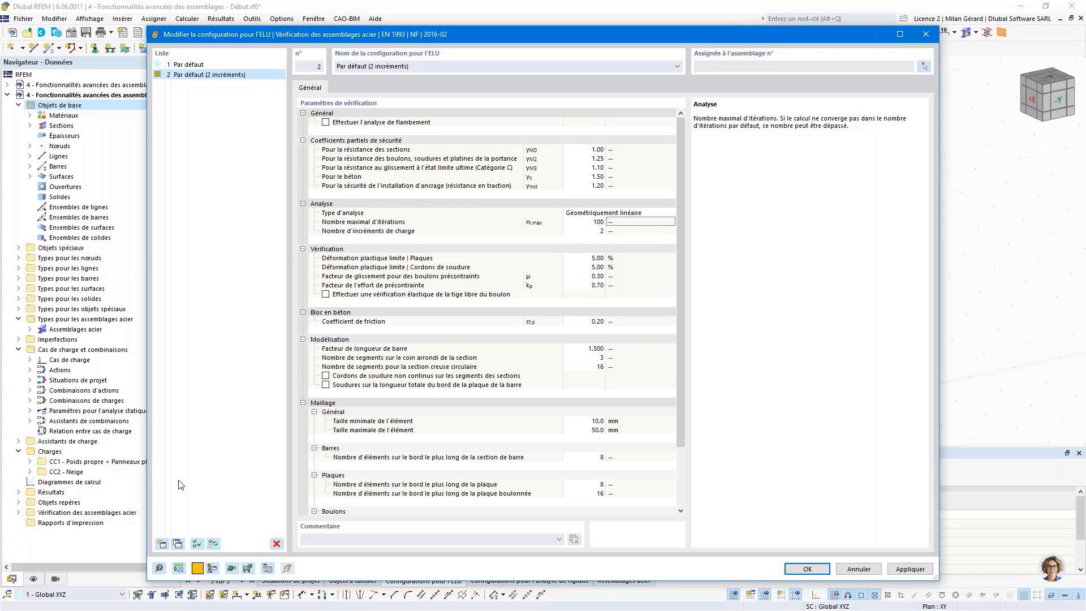
Step: Duplicate the two-increment configuration as "Contrainte + flambement", enable its buckling analysis (Effectuer l'analyse de flambement) and accept the configurations
left_click(178, 544)
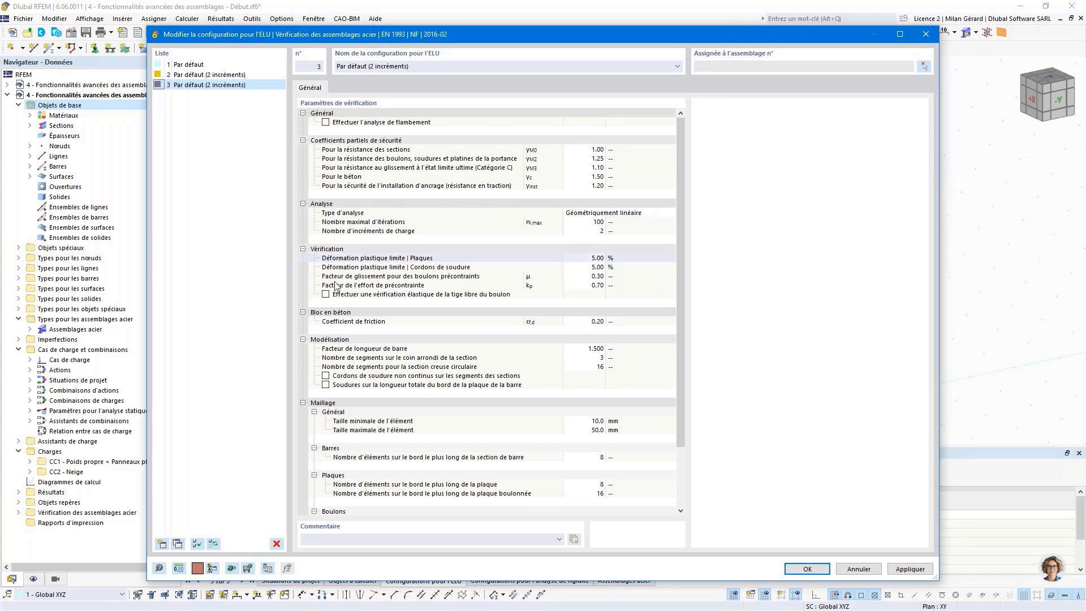
left_click_drag(425, 67, 318, 50)
type("Cont")
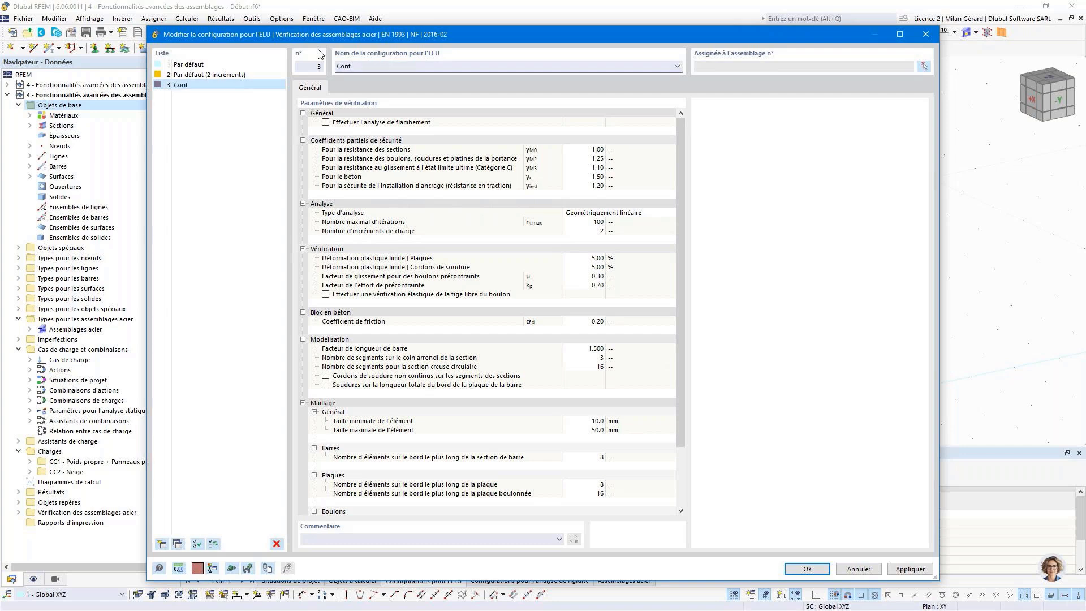
type("rainte + flambement")
left_click(326, 123)
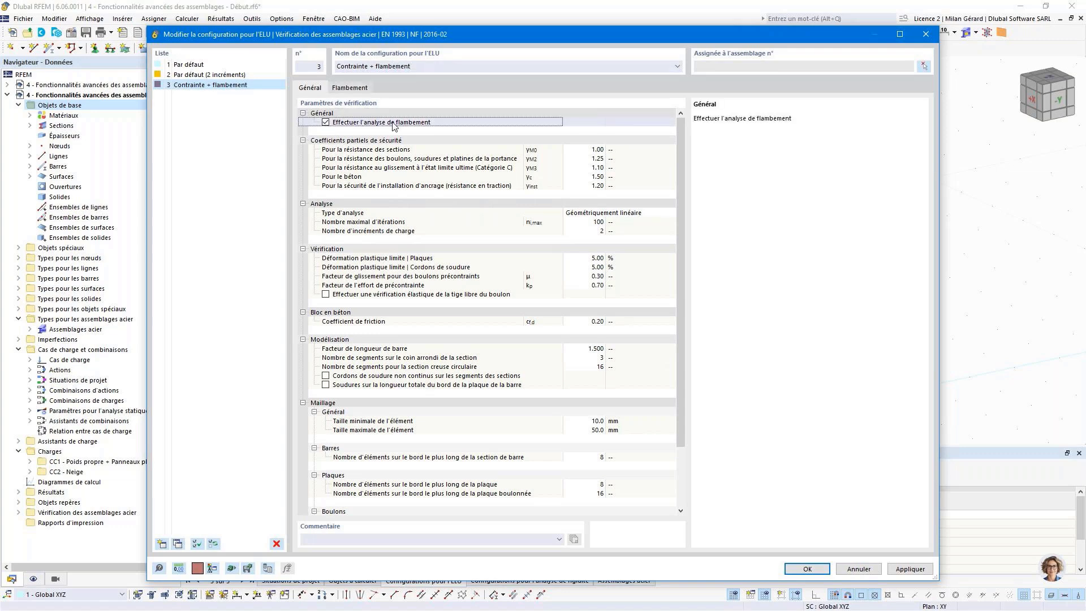
left_click(792, 572)
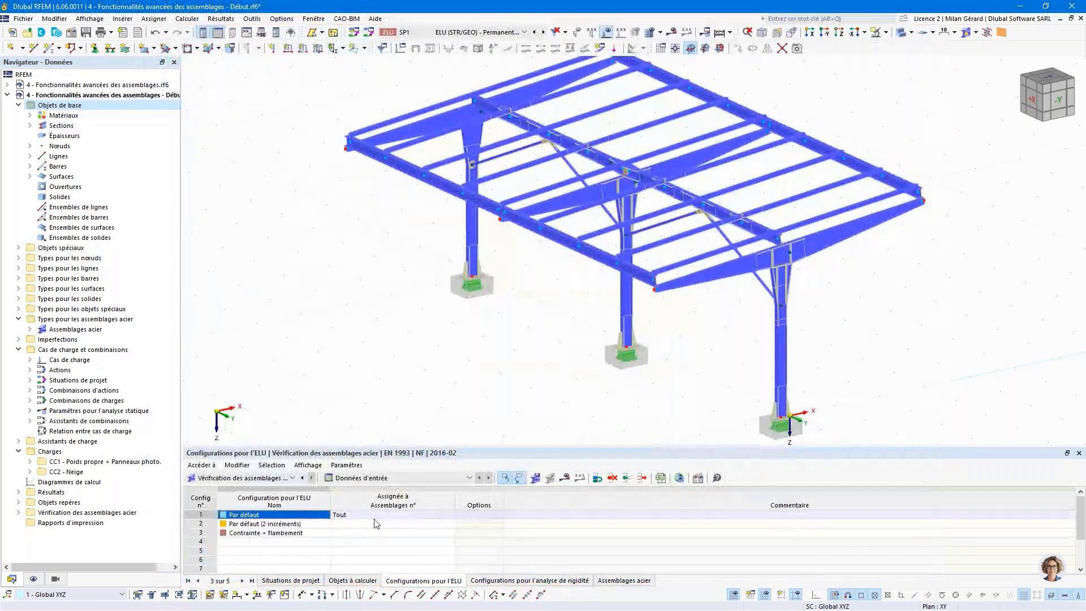
Step: Assign the "Par défaut (2 incréments)" configuration to all steel joints (Tout)
left_click(390, 523)
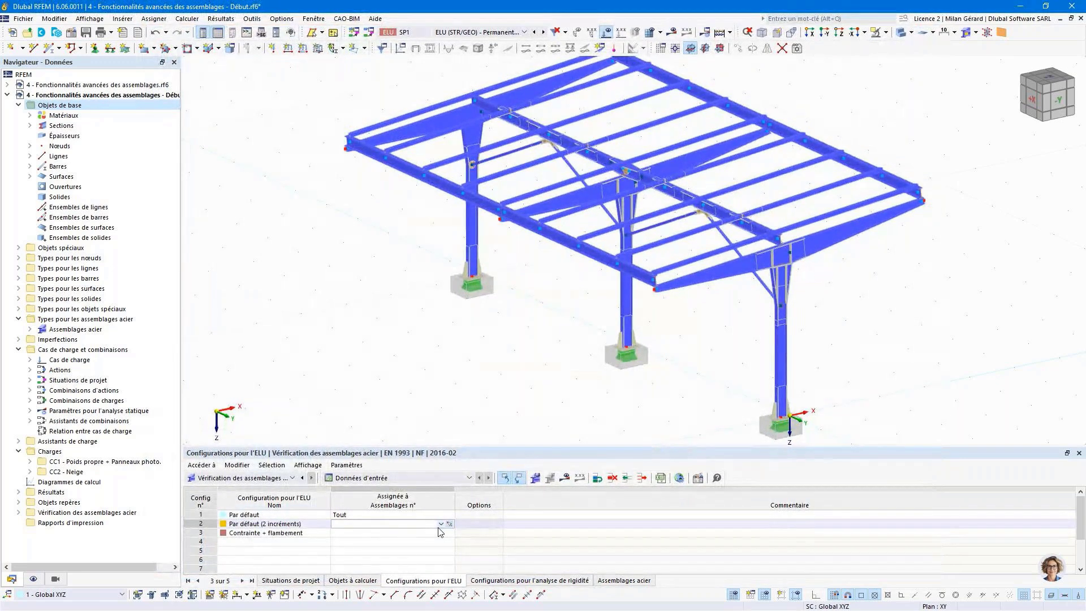
left_click(441, 524)
left_click(435, 542)
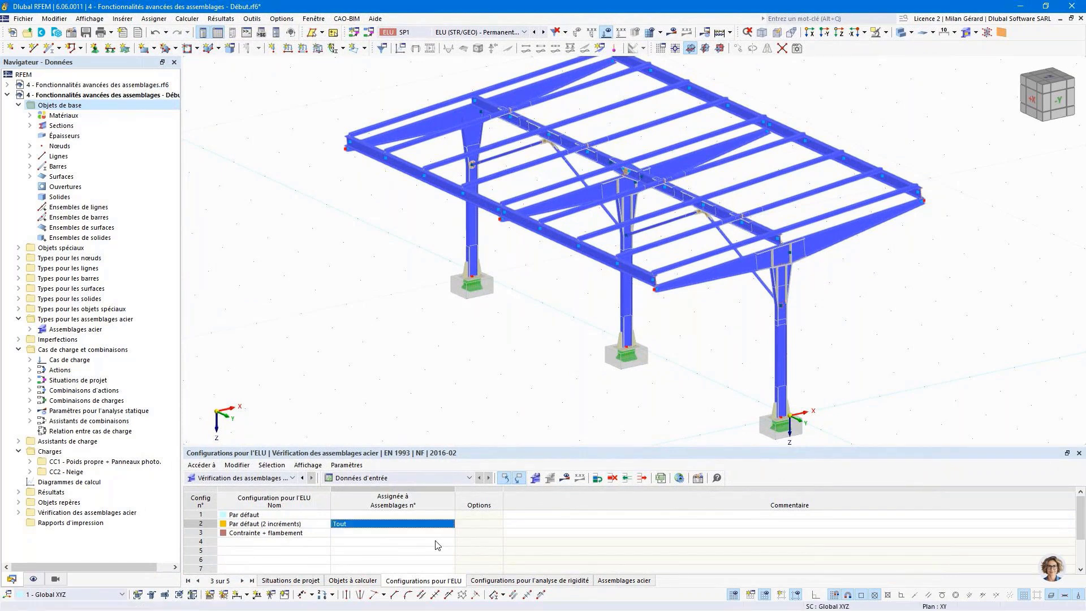
Step: Assign the "Contrainte + flambement" configuration to steel joint 3, picking the brace gusset connection in the model, and check the joint assignments
left_click(431, 533)
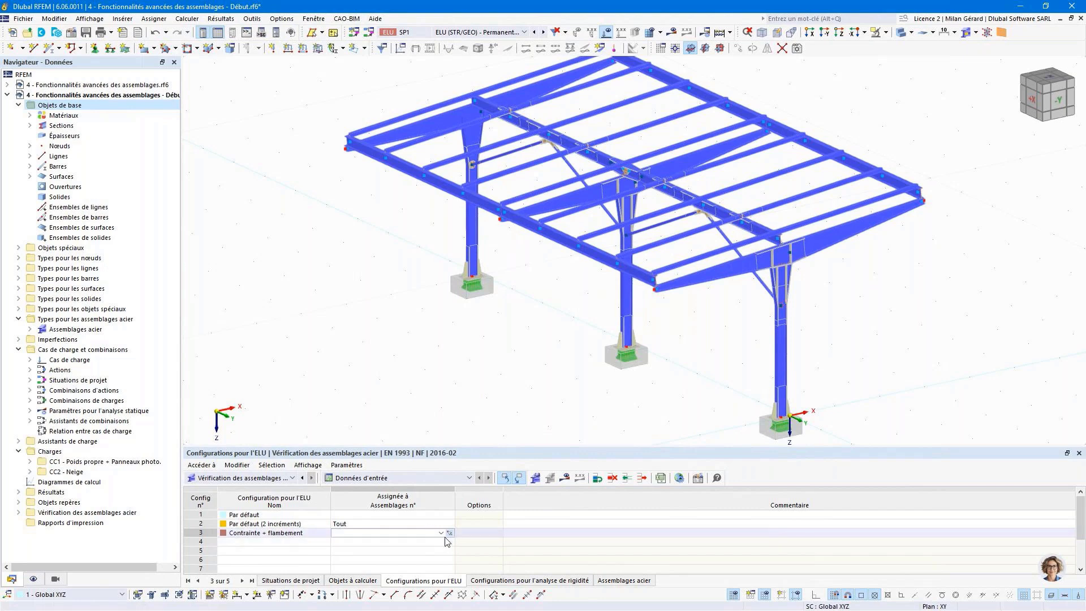
left_click(450, 532)
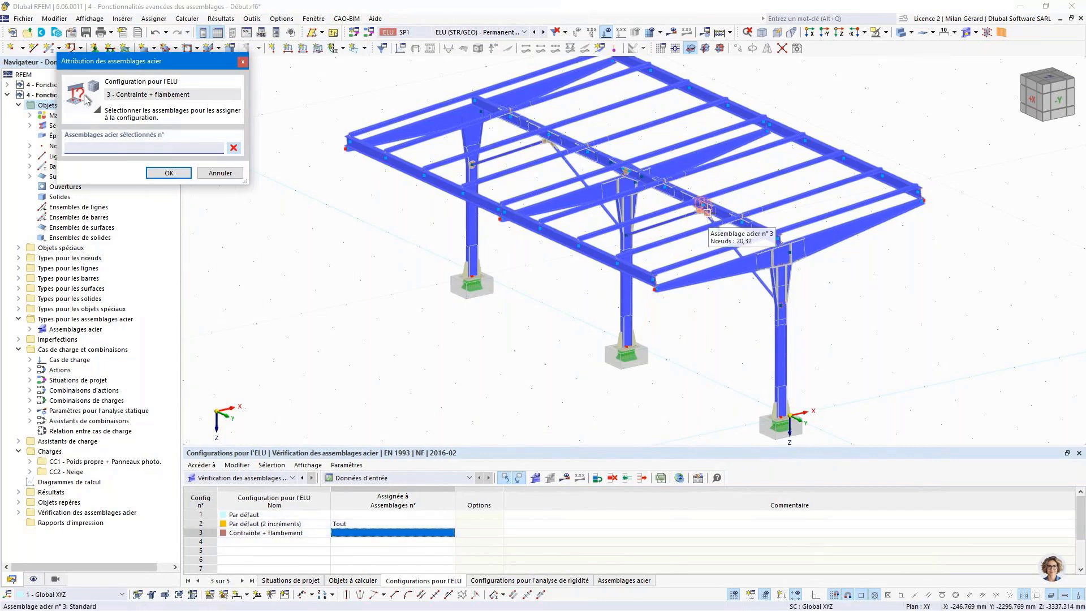
scroll(705, 211, "up", 5)
middle_click_drag(703, 199, 697, 235)
left_click(691, 217)
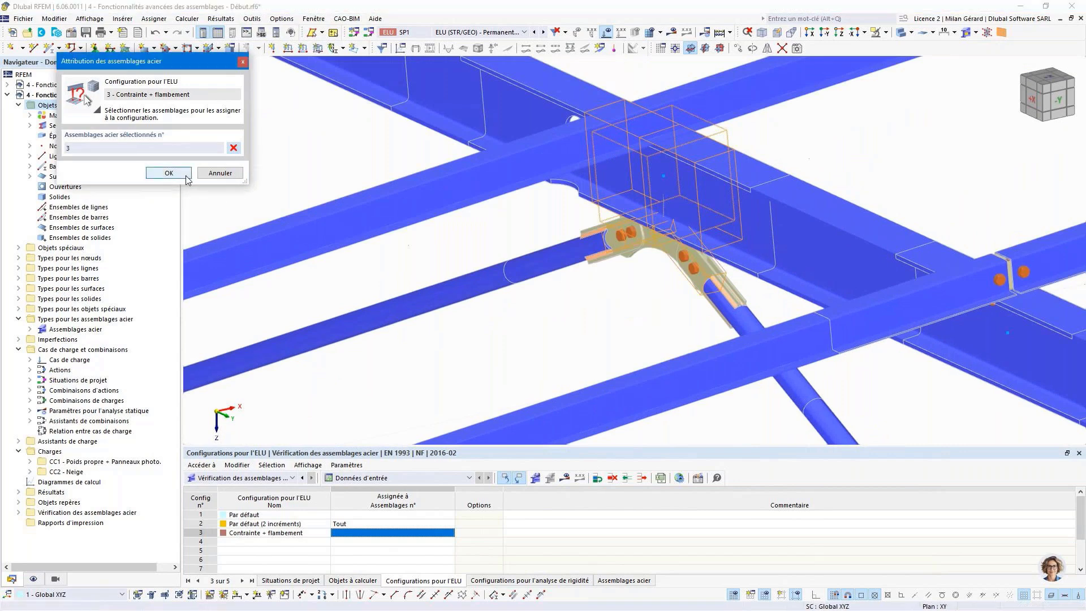
left_click(169, 173)
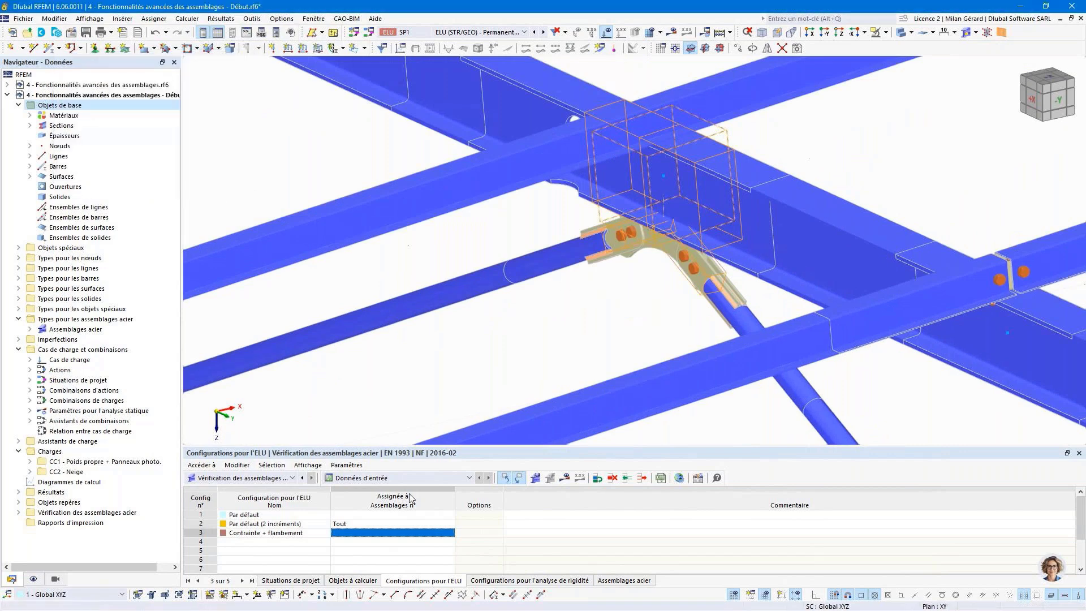
left_click(365, 533)
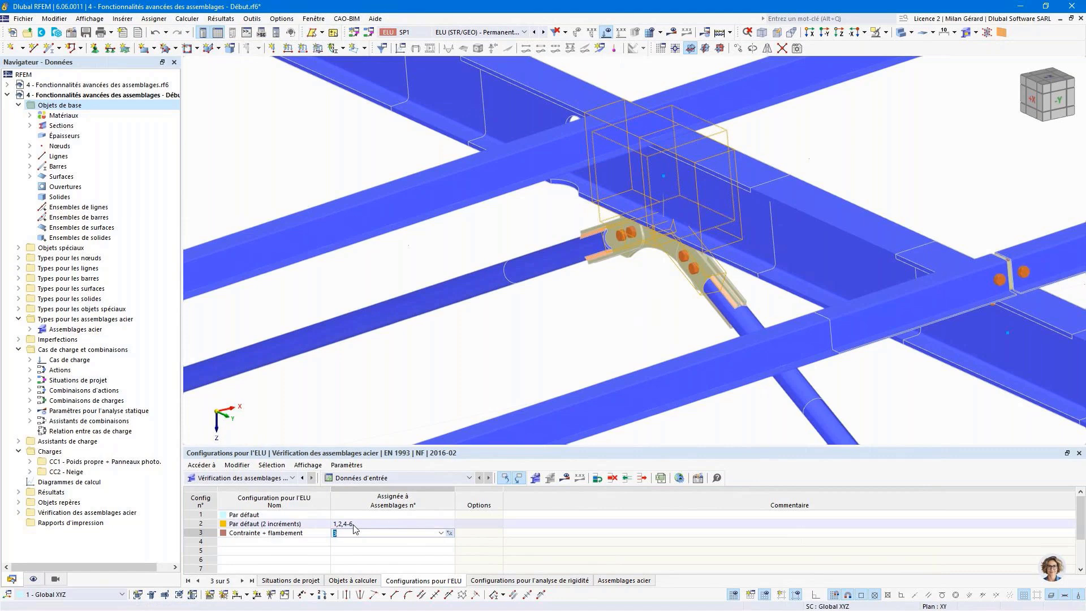
left_click(353, 525)
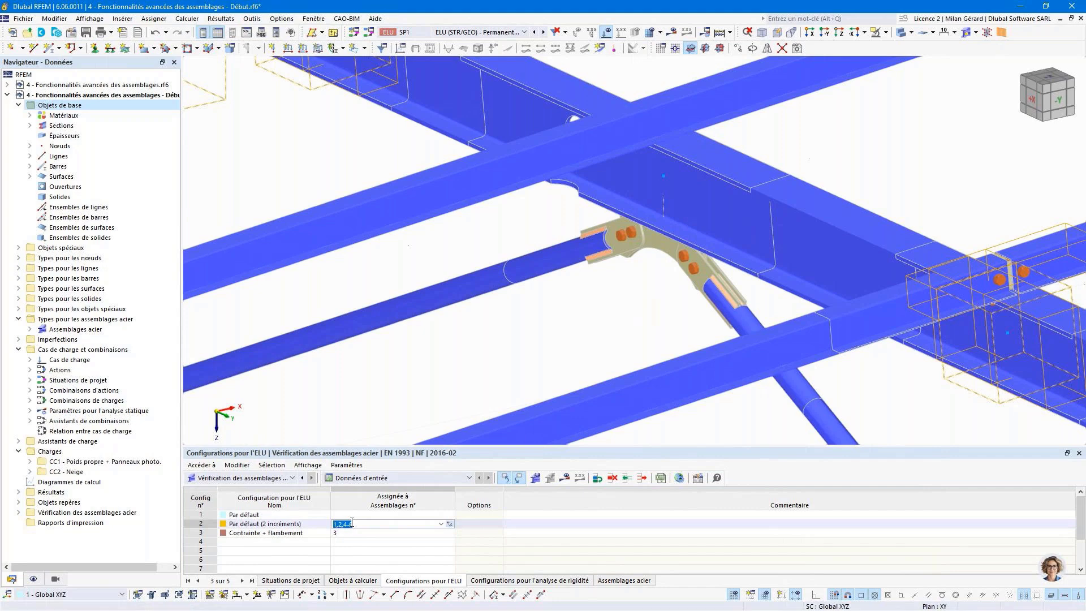
Step: Switch to the model "4 - Fonctionnalités avancées des assemblages.rf6" and examine the joint design ratios around the middle column head
left_click(321, 19)
left_click(349, 149)
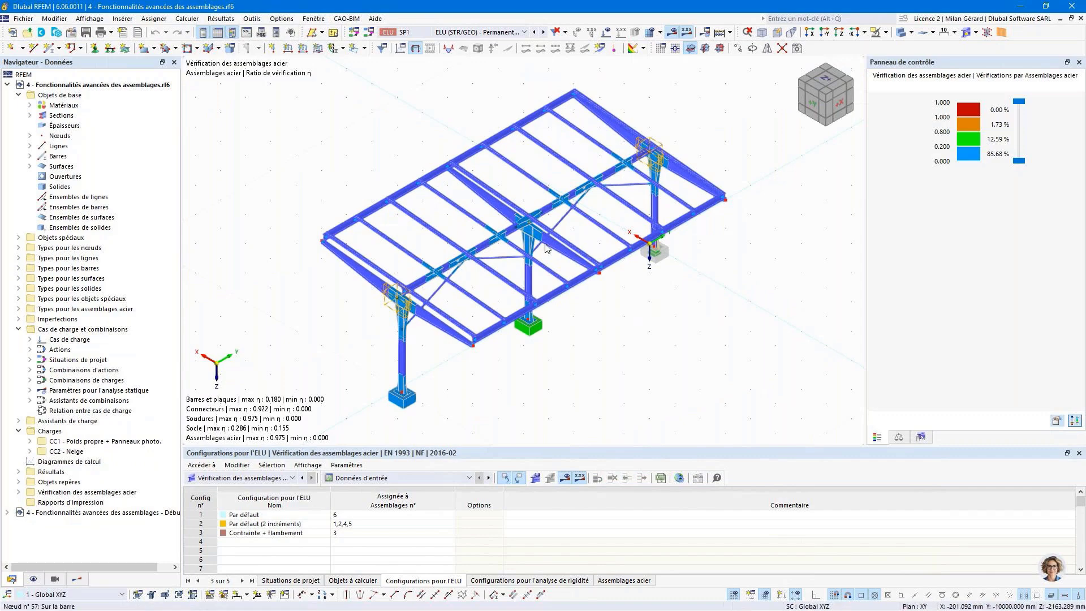
scroll(420, 318, "up", 5)
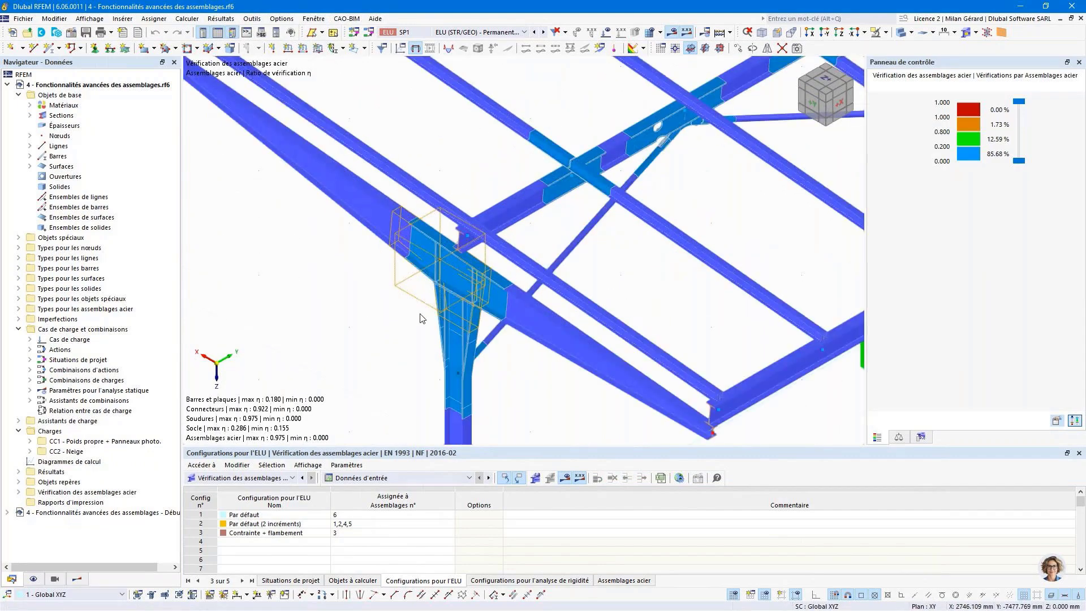
middle_click_drag(545, 211, 350, 327)
middle_click_drag(688, 197, 633, 244, "ctrl")
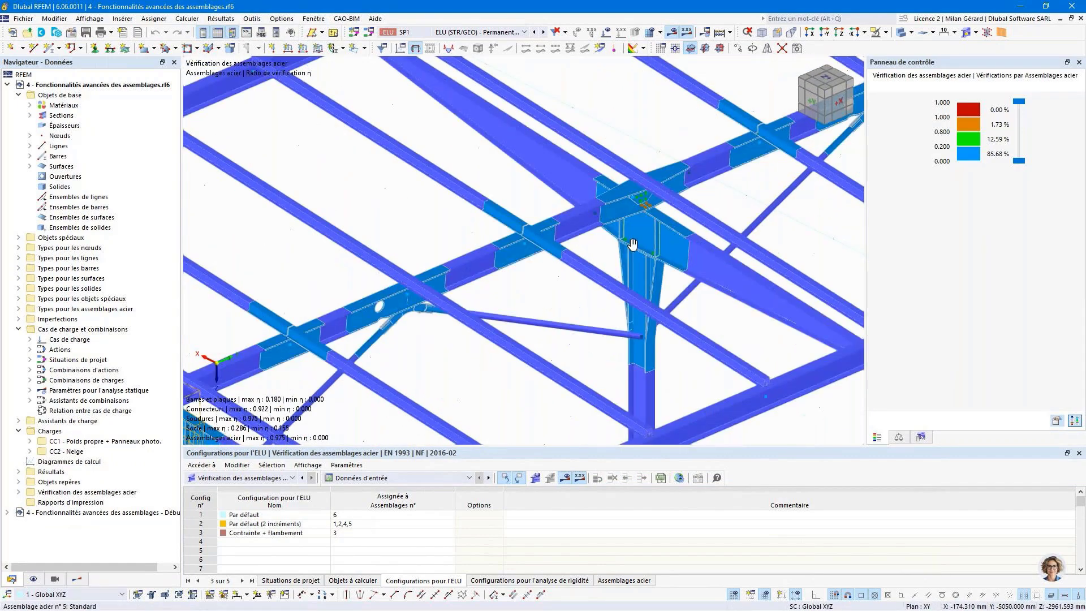
scroll(653, 200, "up", 5)
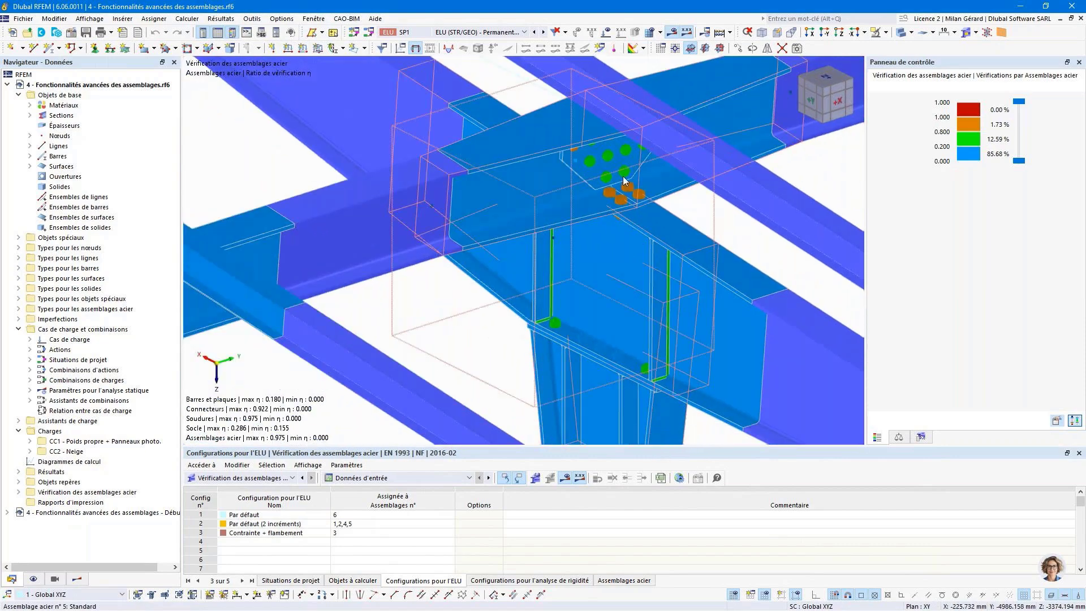
scroll(623, 181, "up", 4)
middle_click_drag(634, 219, 617, 203)
middle_click_drag(617, 203, 618, 276)
mouse_move(617, 276)
middle_mouse_down("ctrl")
mouse_move(616, 200)
mouse_move(609, 372)
mouse_move(600, 252)
mouse_move(628, 260)
middle_mouse_up("ctrl")
scroll(616, 223, "down", 6)
scroll(613, 333, "up", 5)
scroll(599, 252, "down", 6)
scroll(599, 252, "down", 7)
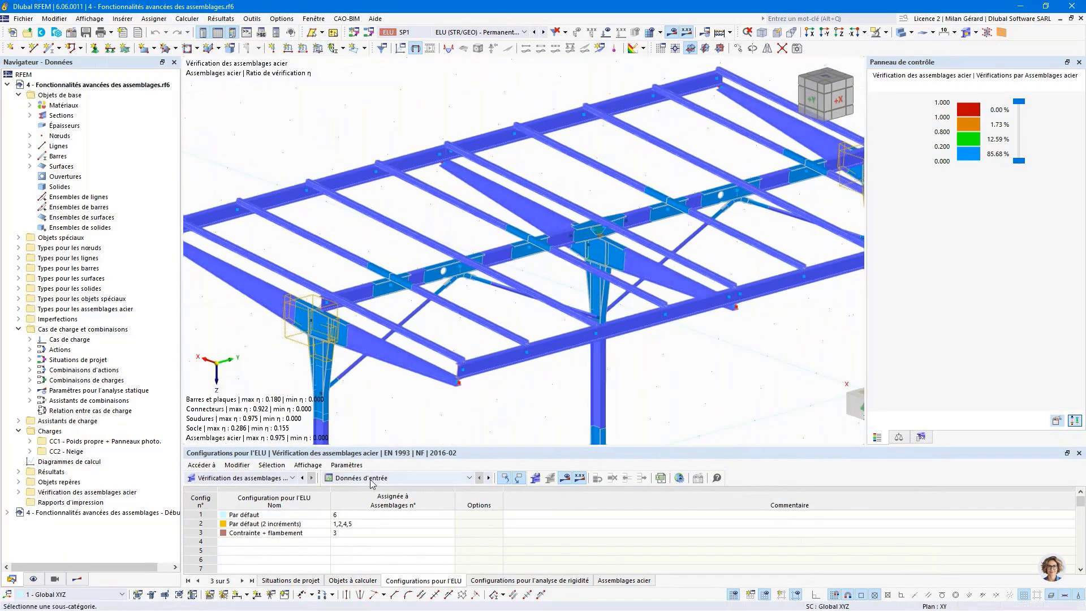
Step: Show the stress-strain analysis (Analyse contrainte-déformation) design ratios by joint and review them down to the column base joint 6
left_click(371, 481)
left_click(378, 498)
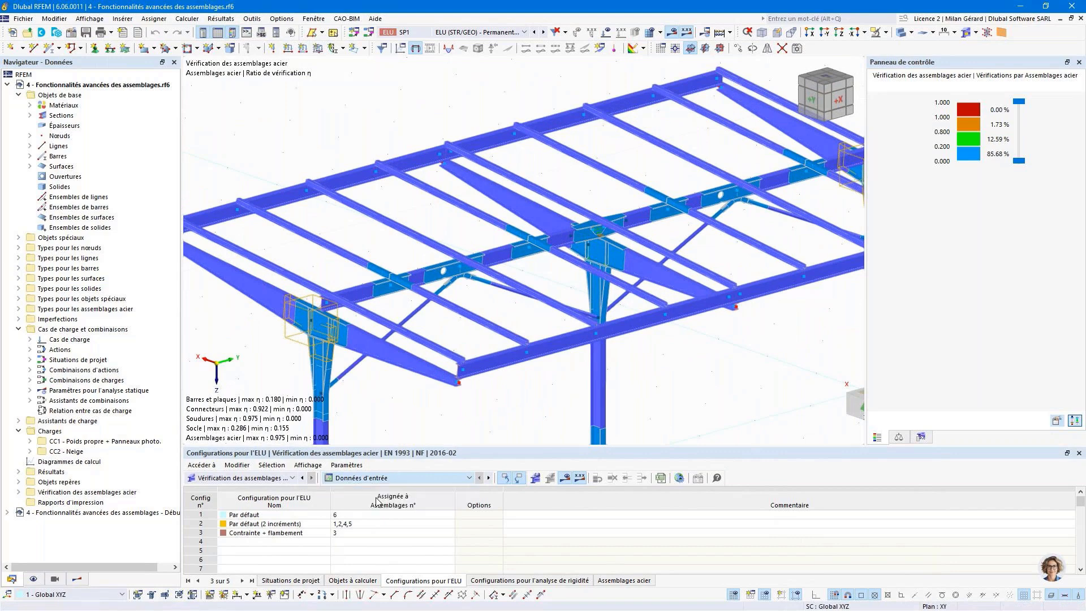
scroll(573, 567, "down", 5)
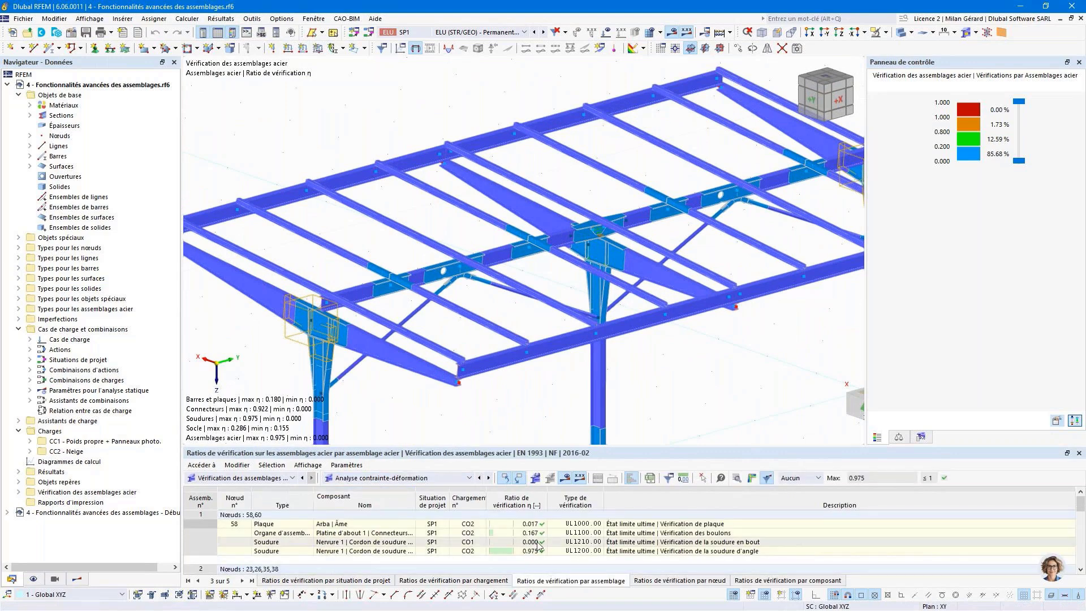
scroll(540, 546, "down", 5)
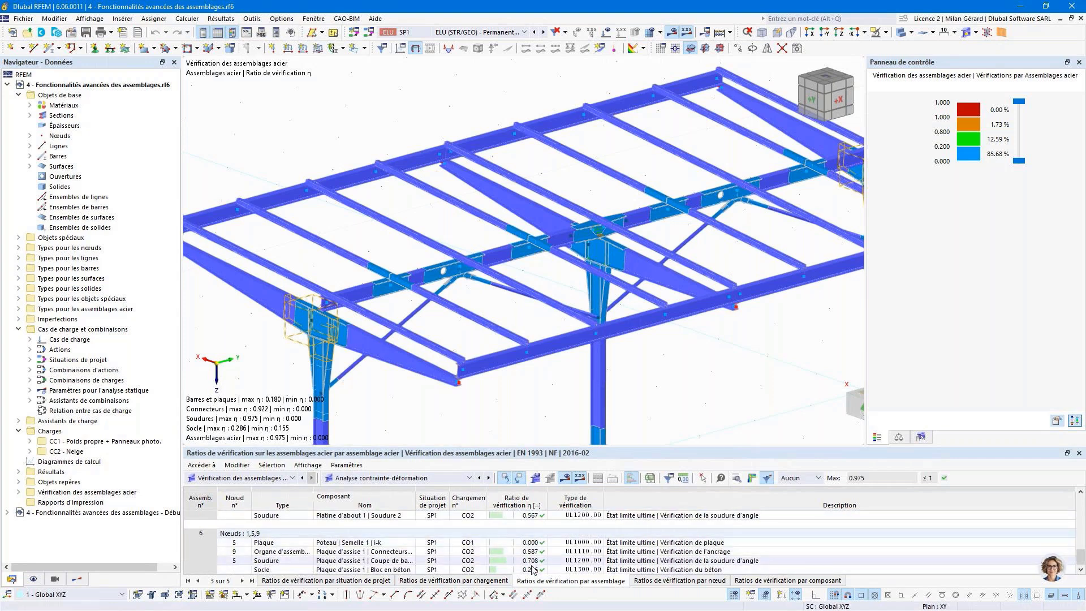
Step: Review the design check details of the base plate's fillet weld (UL1200) in joint 6, then close them
left_click(534, 562)
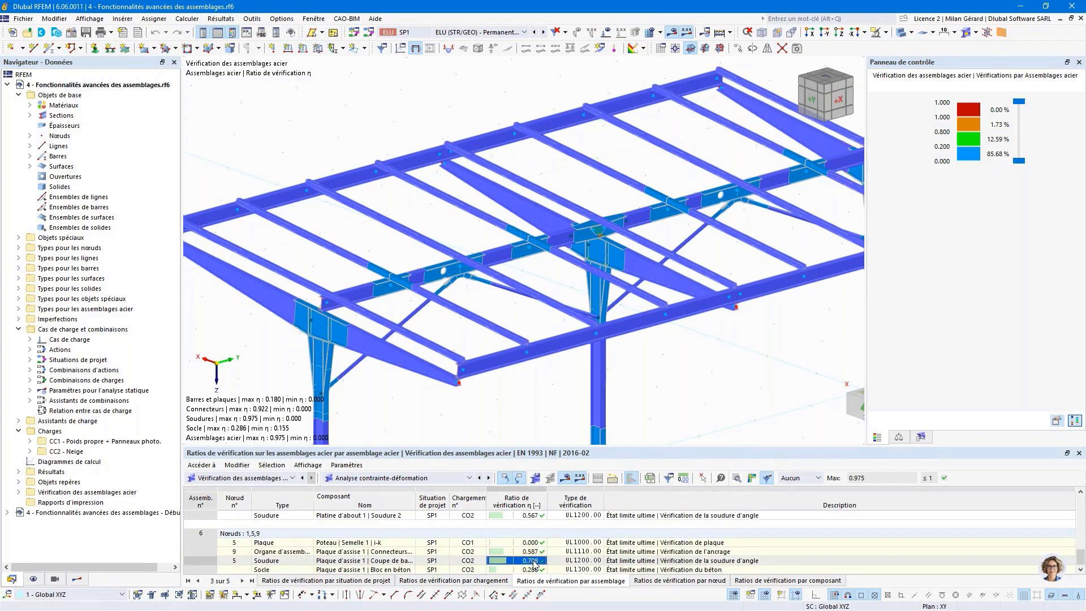
left_click(532, 560)
double_click(533, 561)
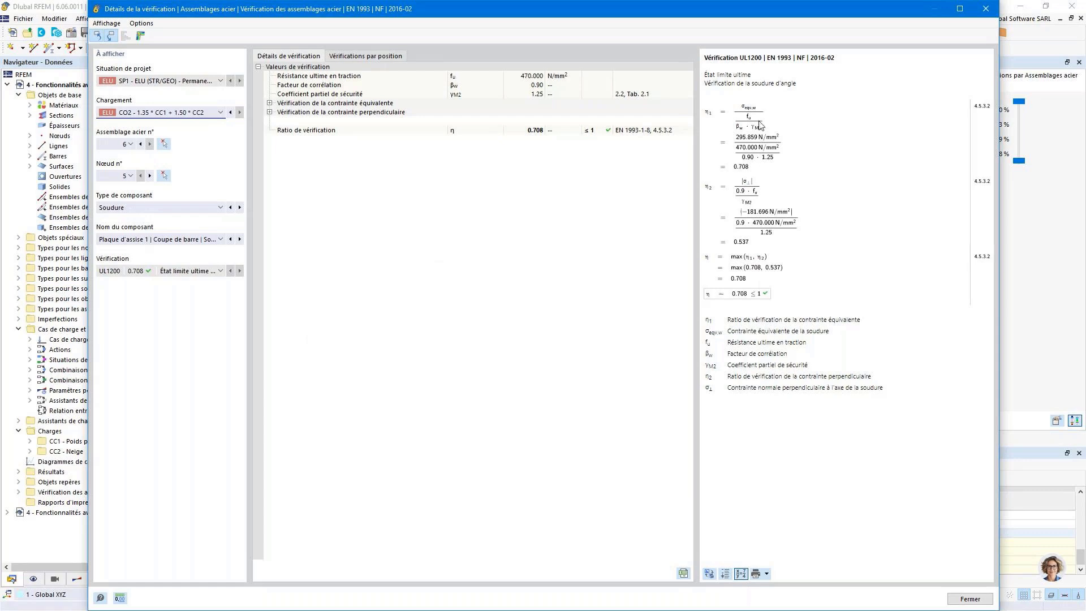
left_click(984, 10)
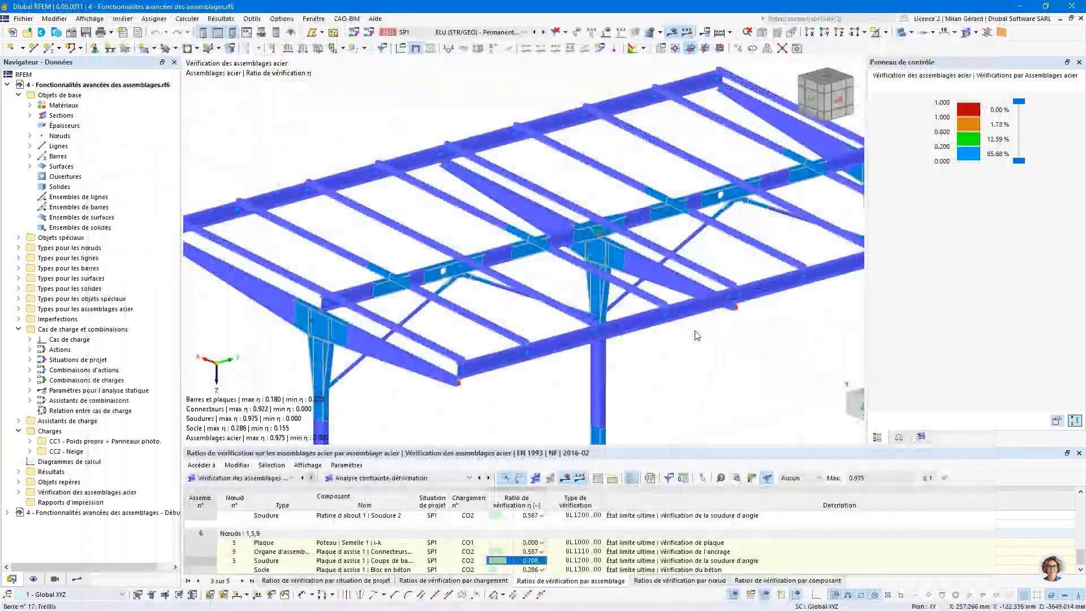
Step: Open the graphical results of column base joint 6 and display its surfaces' equivalent stress (Contrainte équivalente) and contact stress (Contrainte de contact)
left_click(756, 479)
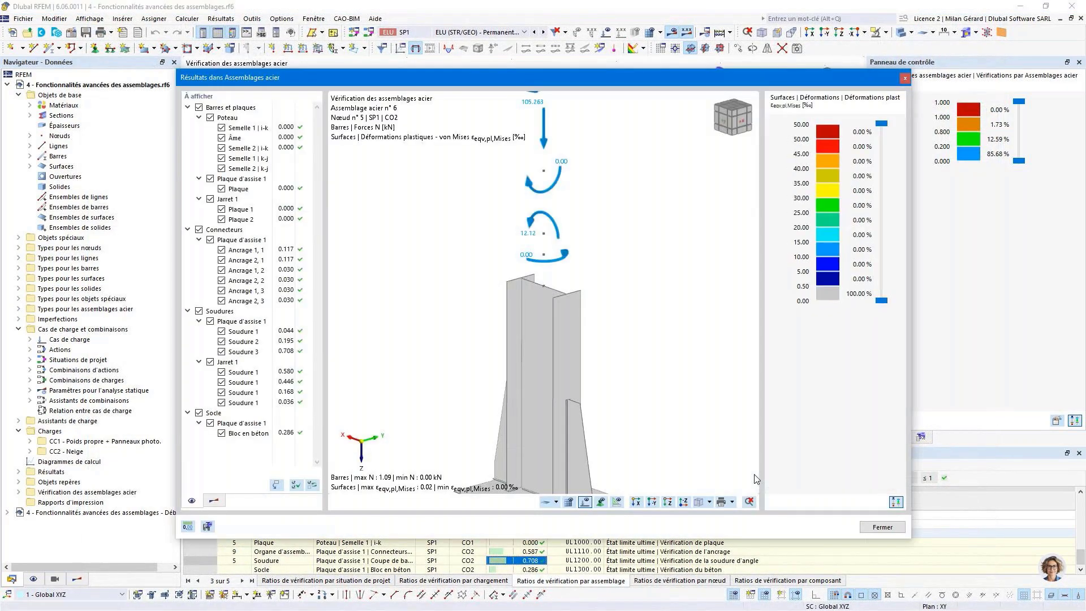
scroll(572, 267, "down", 2)
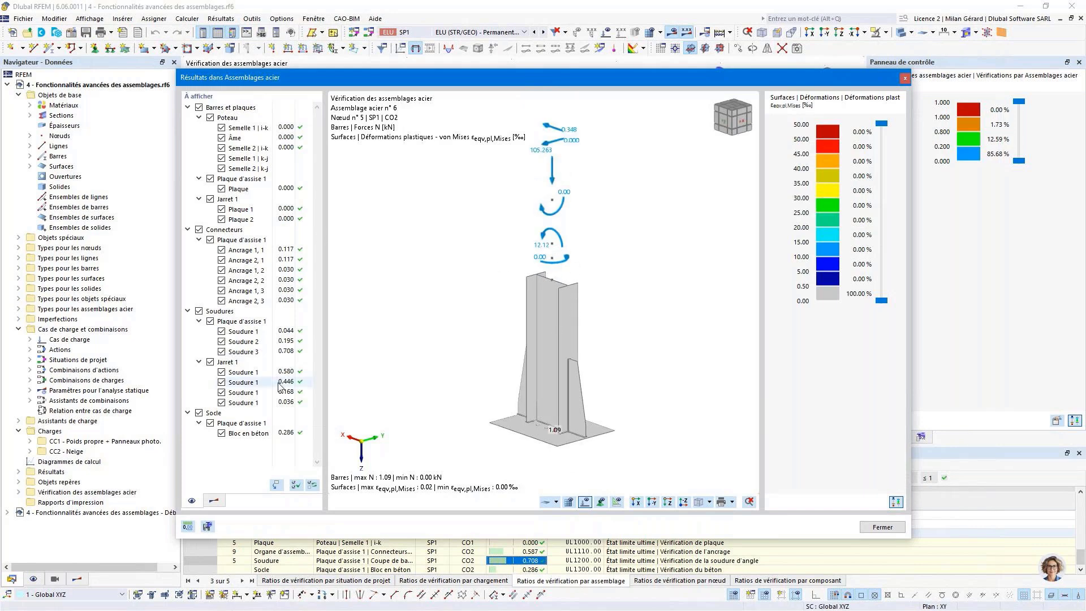
left_click(220, 501)
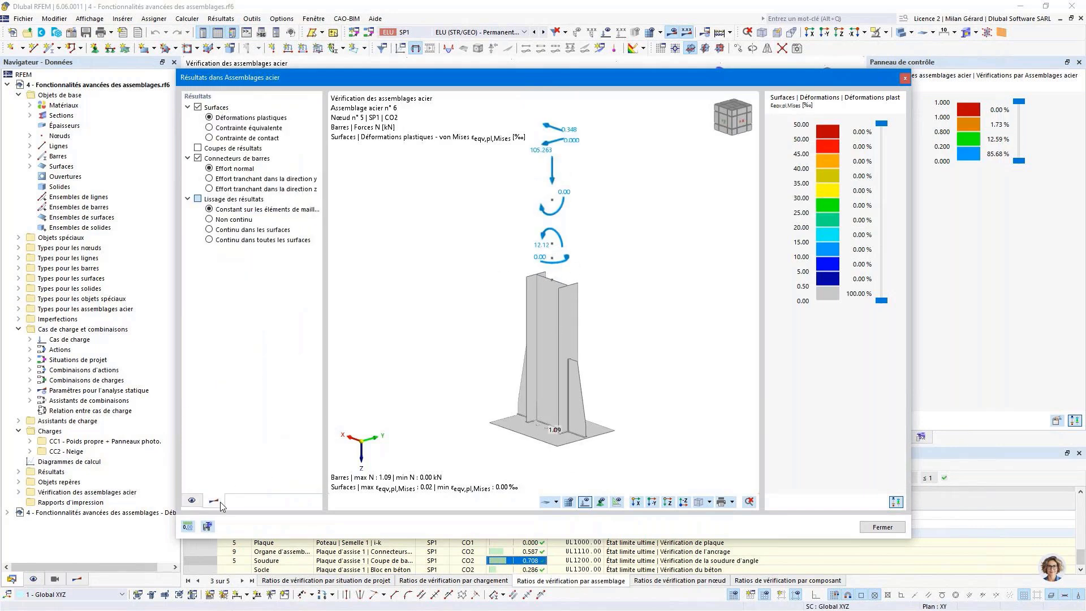
left_click(210, 129)
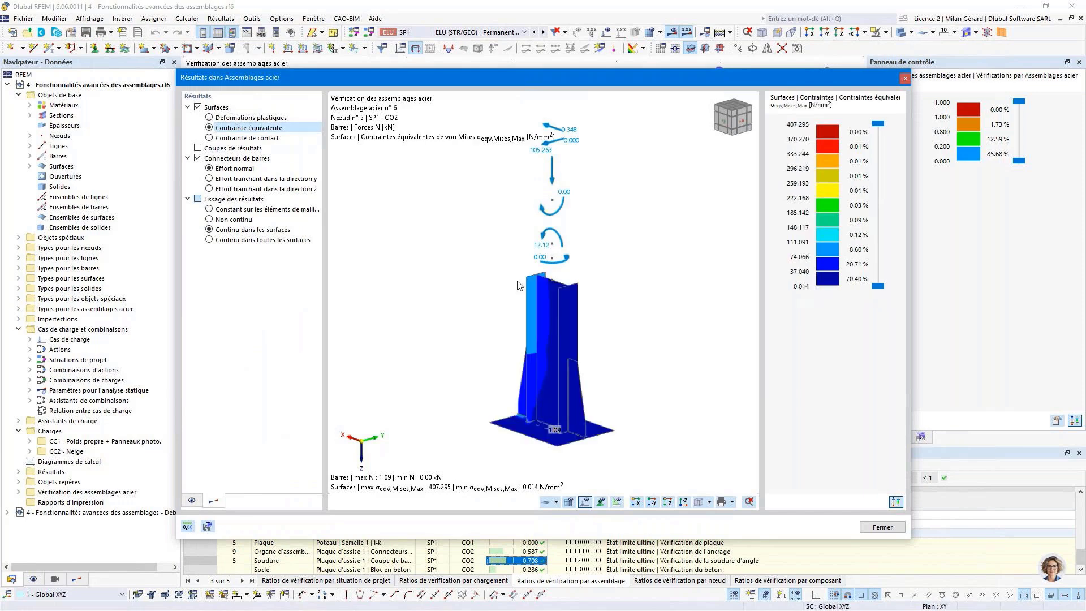
scroll(550, 414, "up", 3)
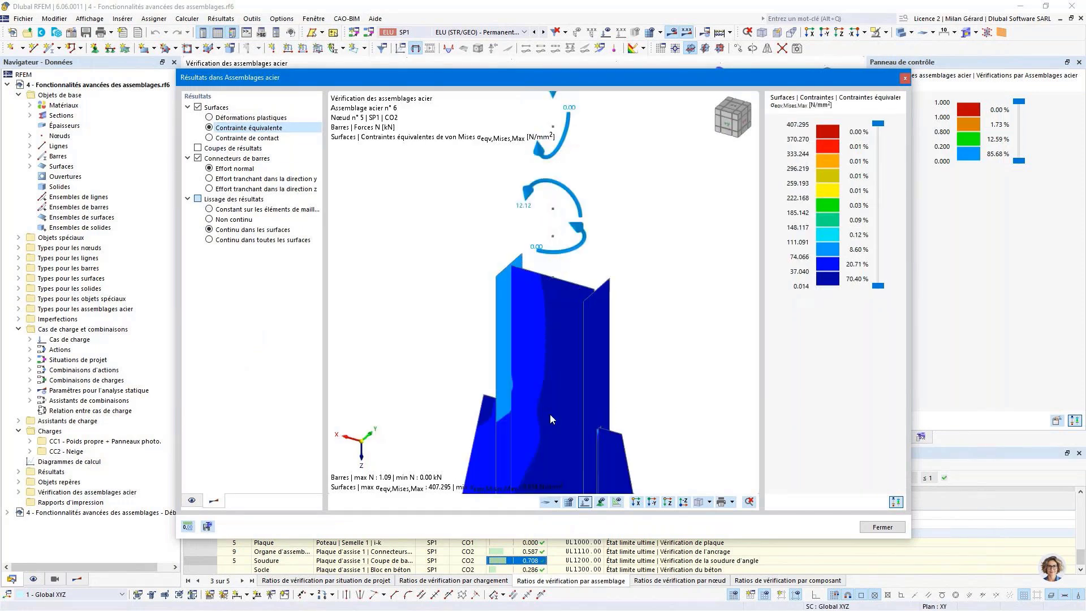
left_click(210, 138)
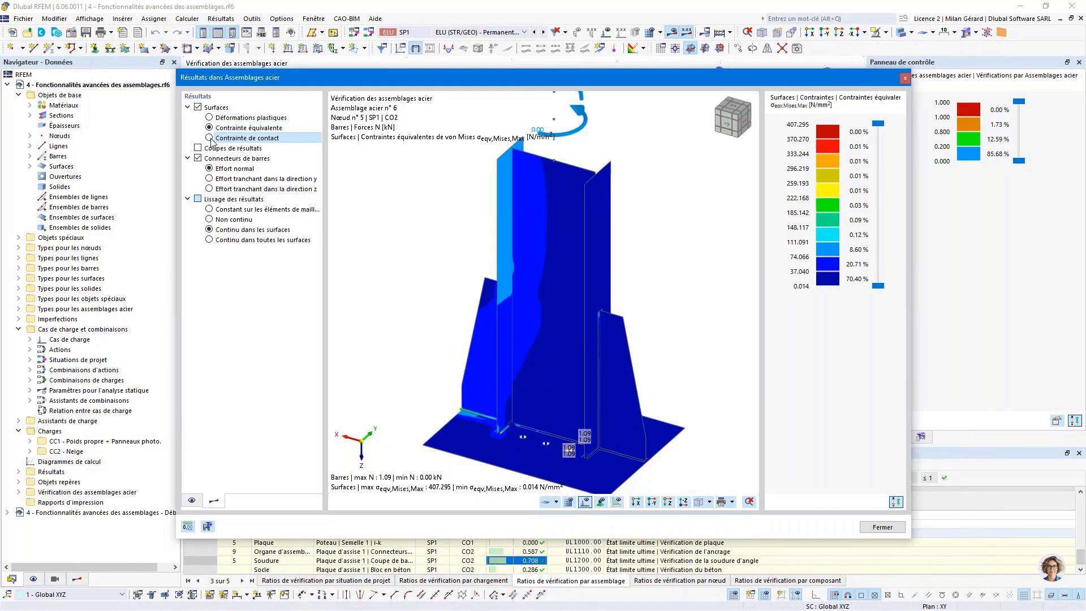
Step: Return the surfaces to equivalent stress (Contrainte équivalente) and examine joint 1 at node 58 under CO2 through its UL1200 fillet weld check
middle_click_drag(570, 334, 521, 323, "ctrl")
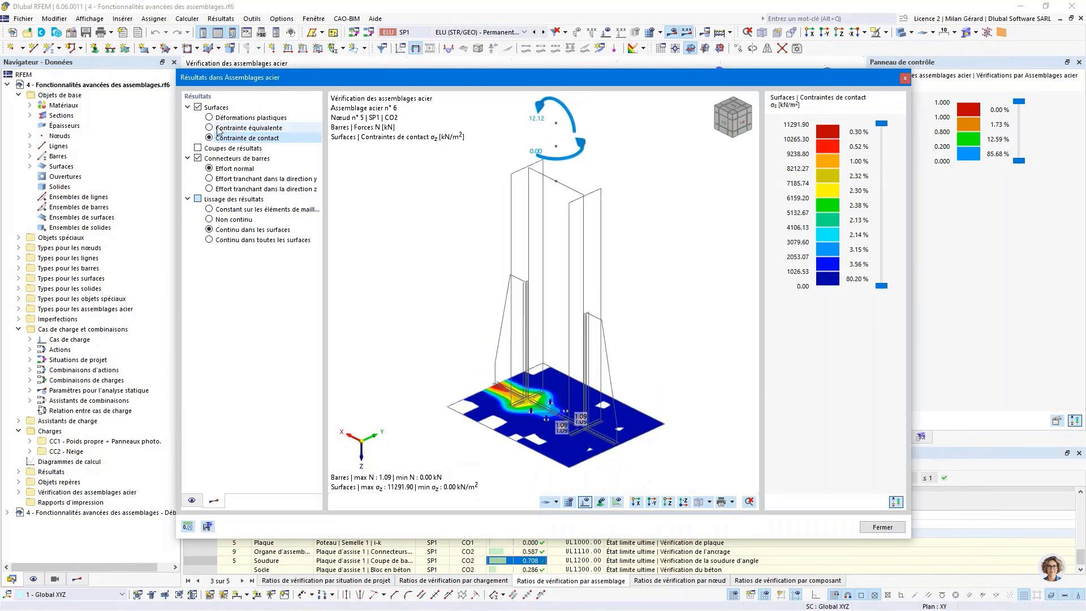
left_click(210, 127)
scroll(543, 562, "down", 5)
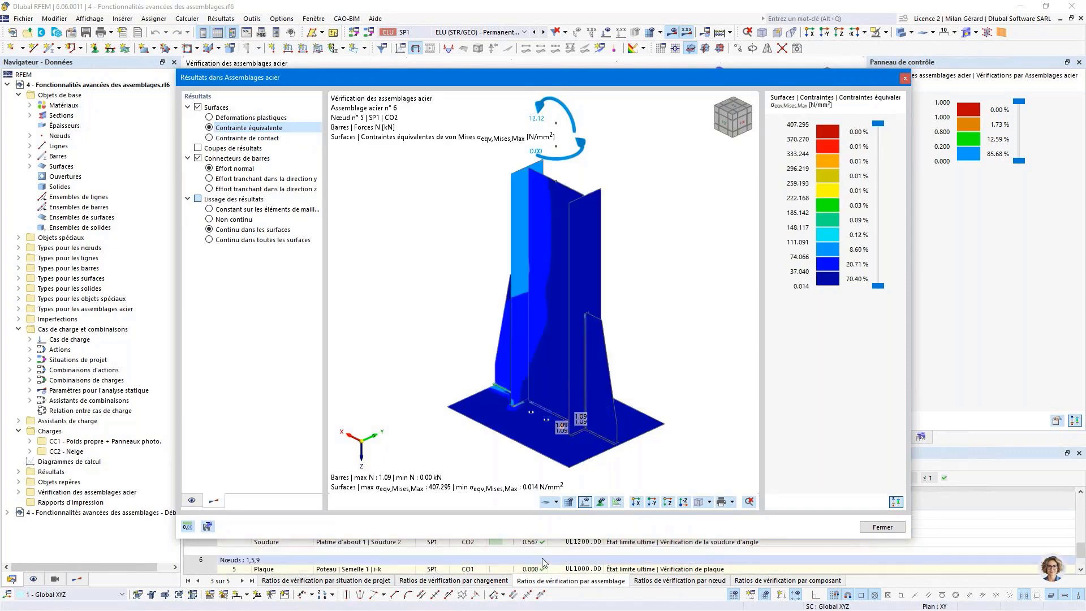
scroll(543, 562, "down", 5)
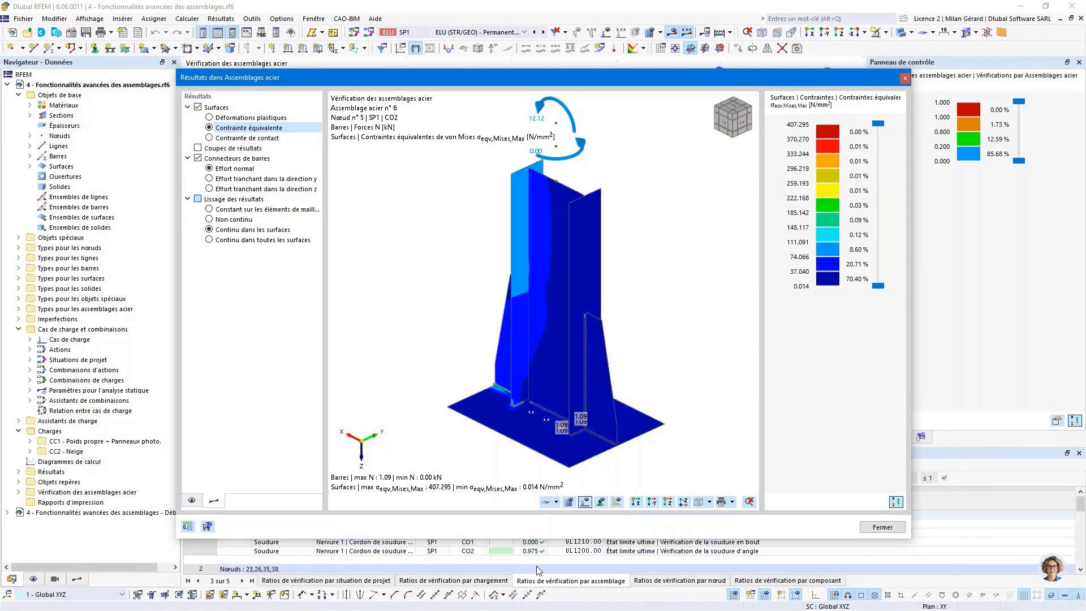
left_click(536, 551)
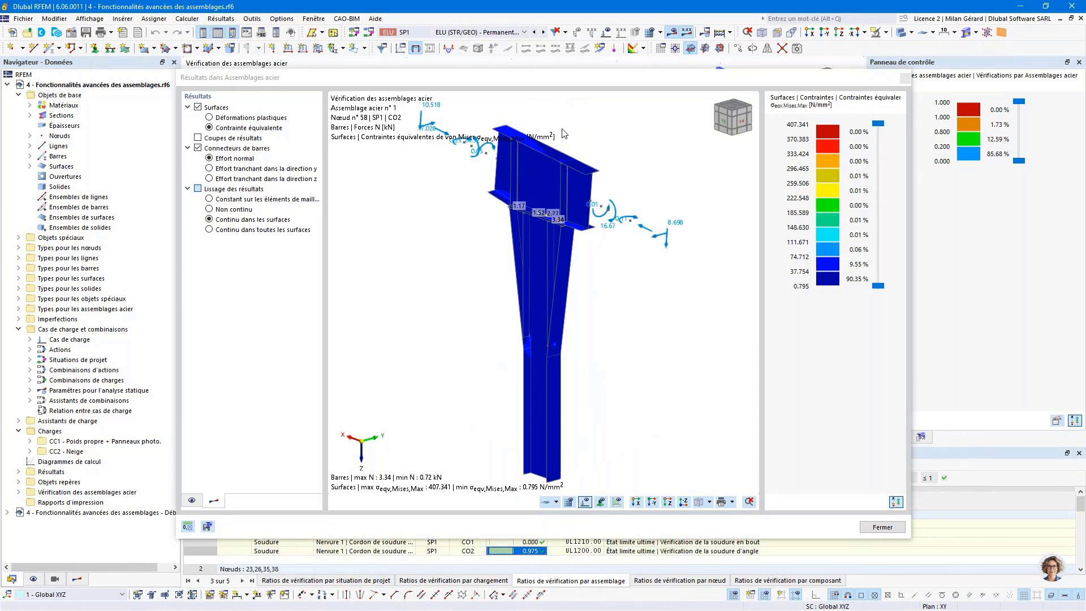
scroll(554, 192, "up", 5)
scroll(549, 216, "down", 5)
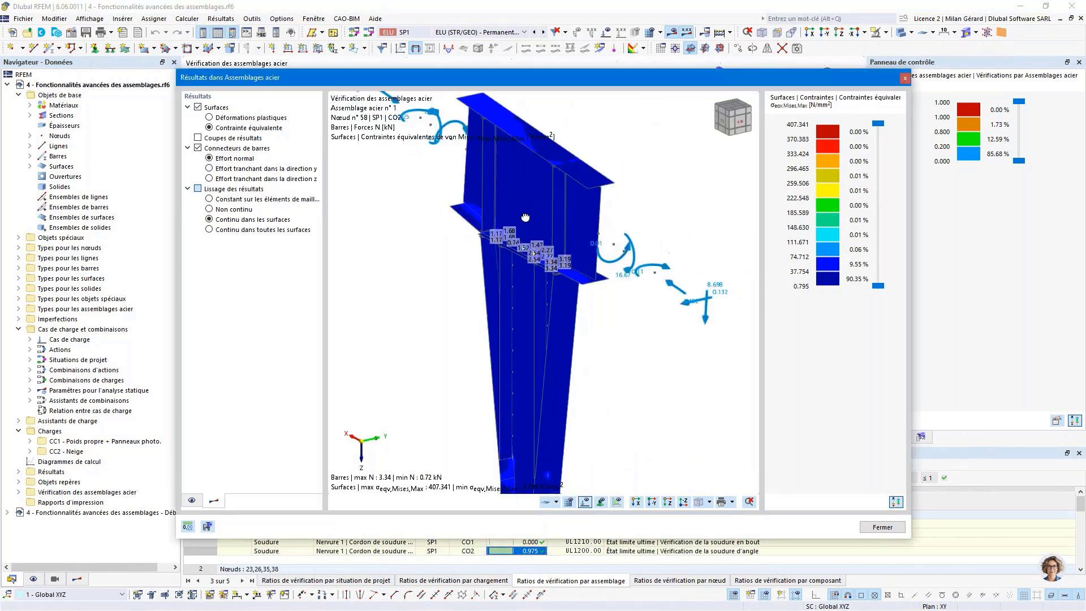
middle_click_drag(533, 206, 565, 213, "ctrl")
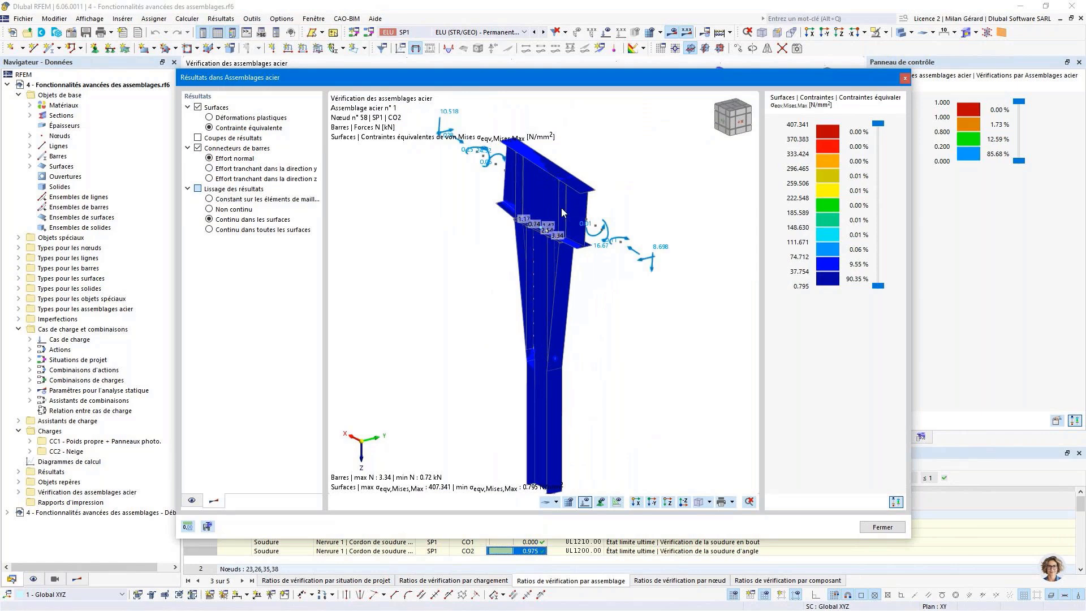
Step: Display the reaction forces at the lower end of joint 1's column, examine them, and close the joint results
left_click(601, 502)
middle_click_drag(579, 397, 626, 330)
scroll(626, 330, "down", 3)
scroll(588, 374, "up", 4)
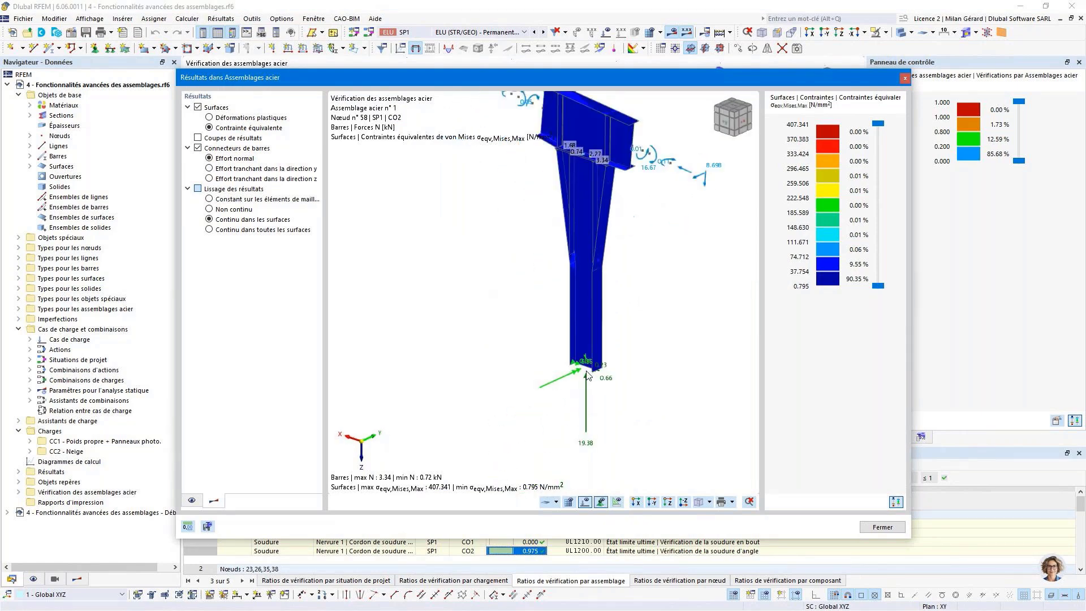
left_click(904, 78)
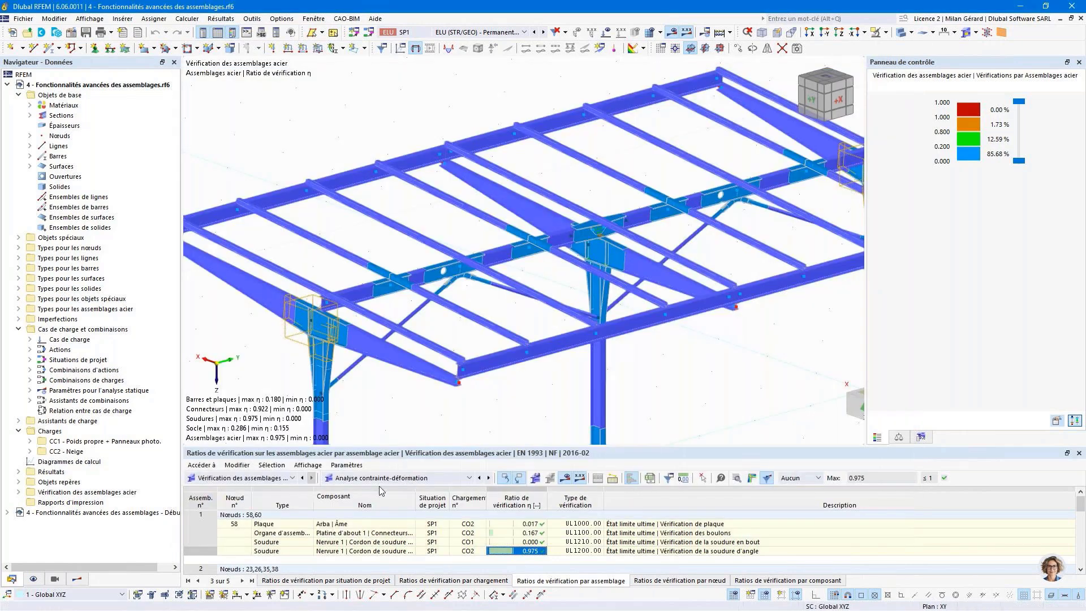
Step: Show the buckling analysis (Analyse du flambement) results and open the graphical mode shape 1 of joint 3 at node 20 under CO1
left_click(385, 477)
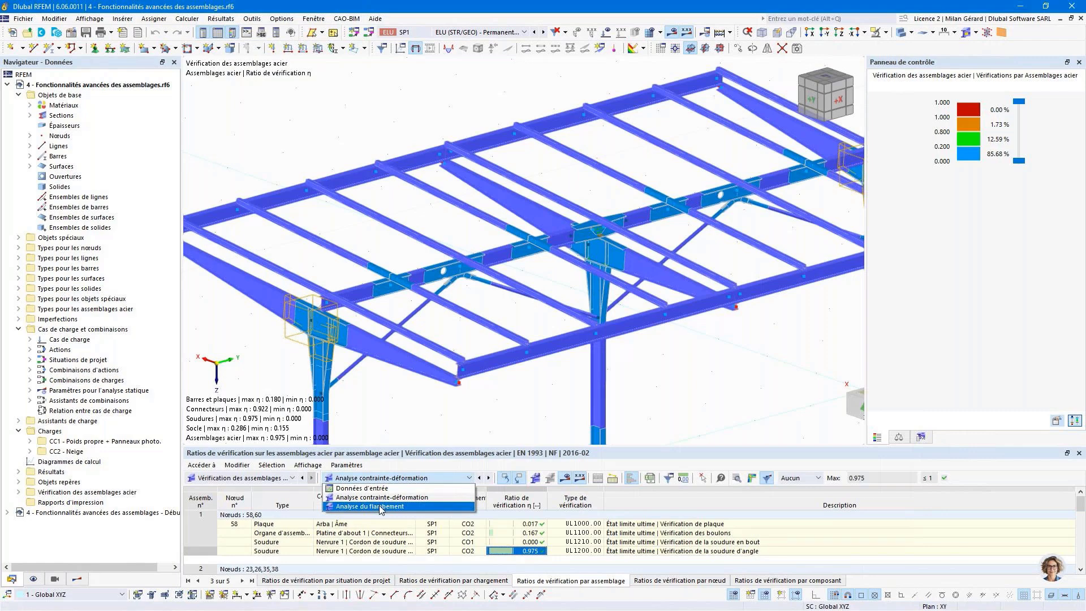
left_click(381, 507)
left_click(321, 525)
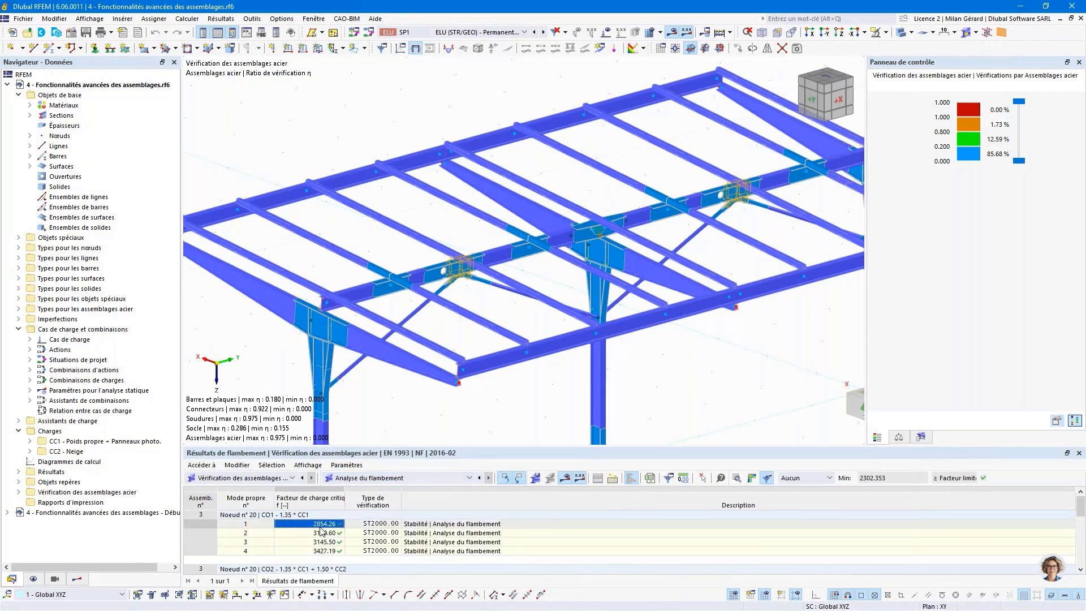
left_click(752, 477)
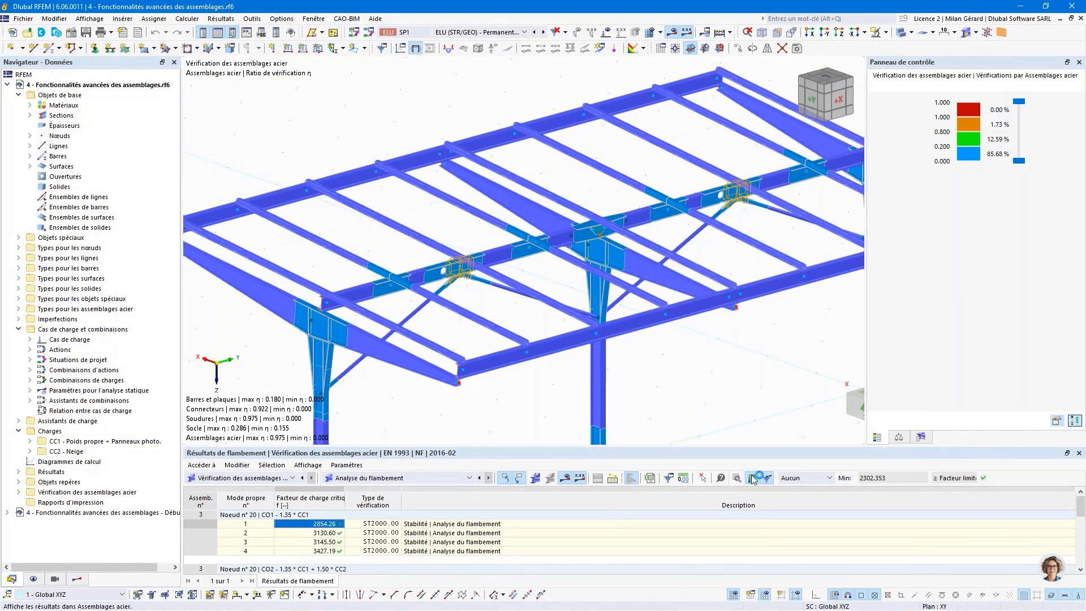
left_click(751, 477)
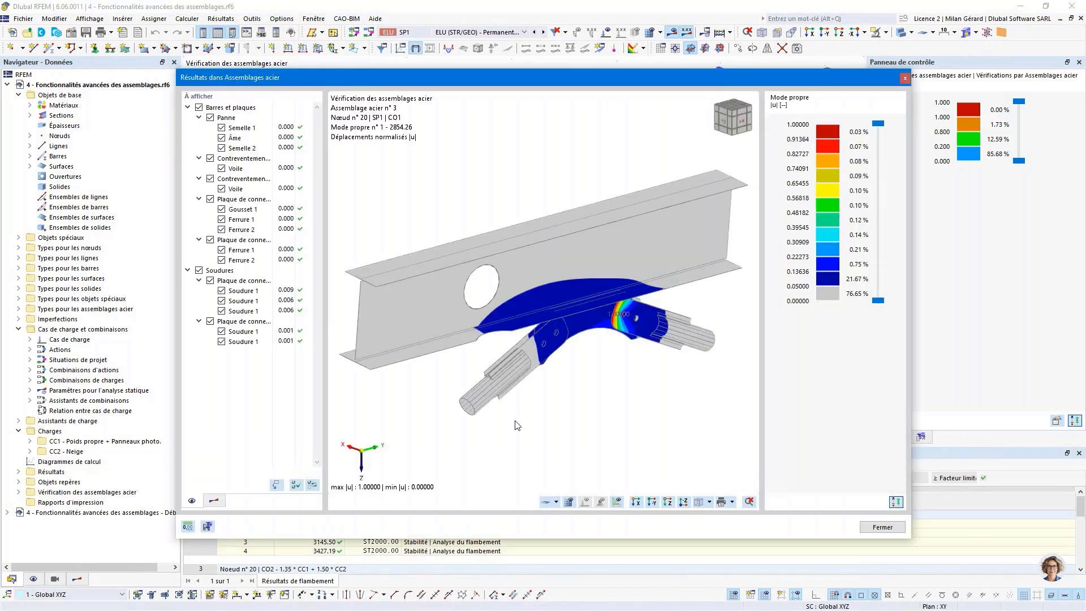
Step: Examine joint 3's buckling mode shapes 1, 3 and 4 around the bracing connection plate, then close the joint results
middle_click_drag(516, 421, 389, 414, "ctrl")
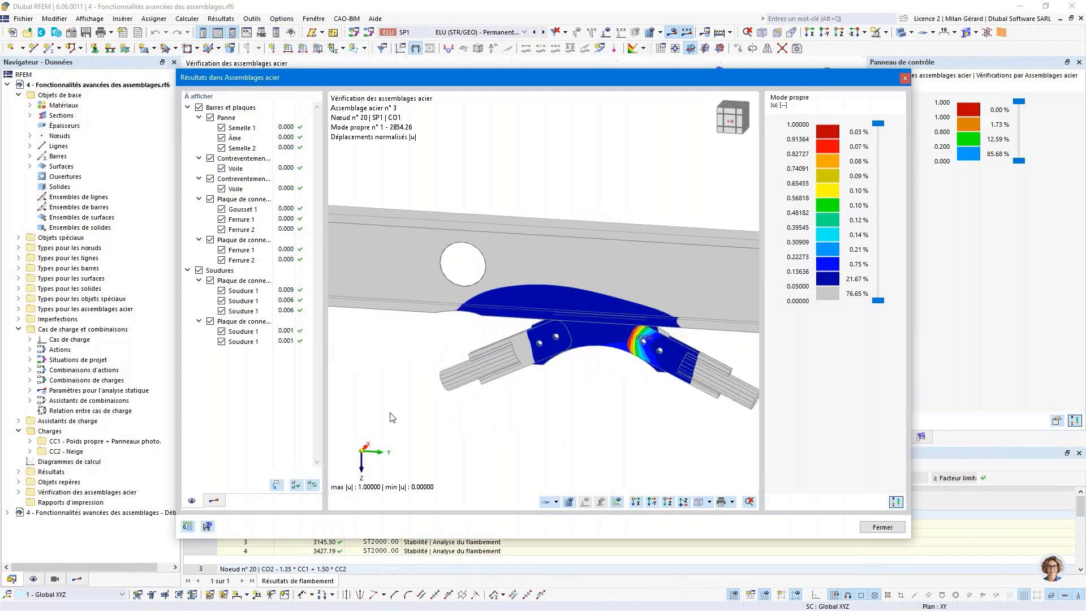
left_click(325, 543)
left_click(325, 549)
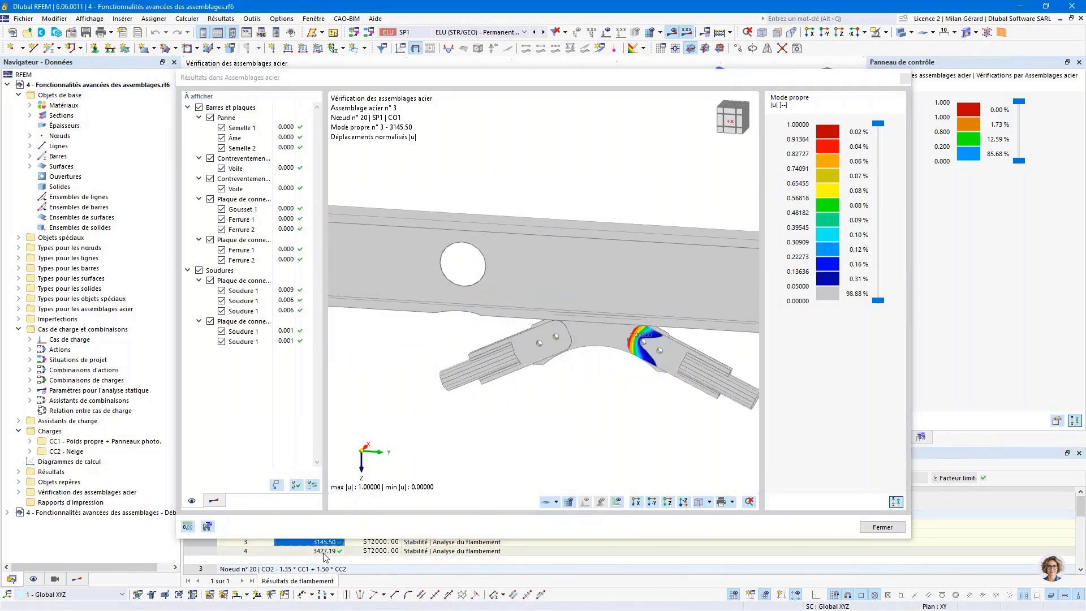
middle_click_drag(678, 411, 613, 410, "ctrl")
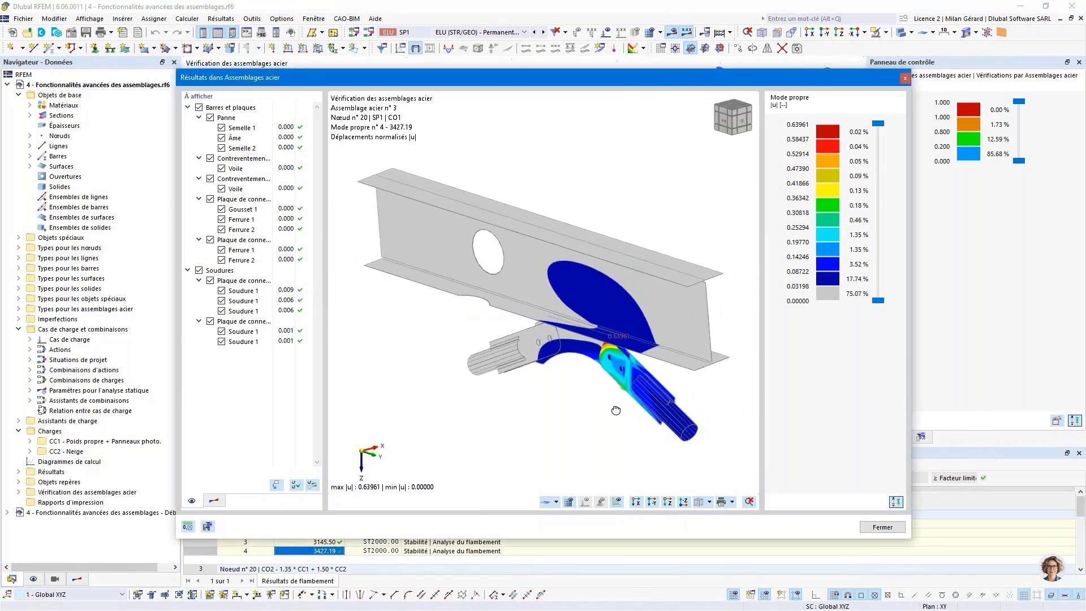
left_click(905, 80)
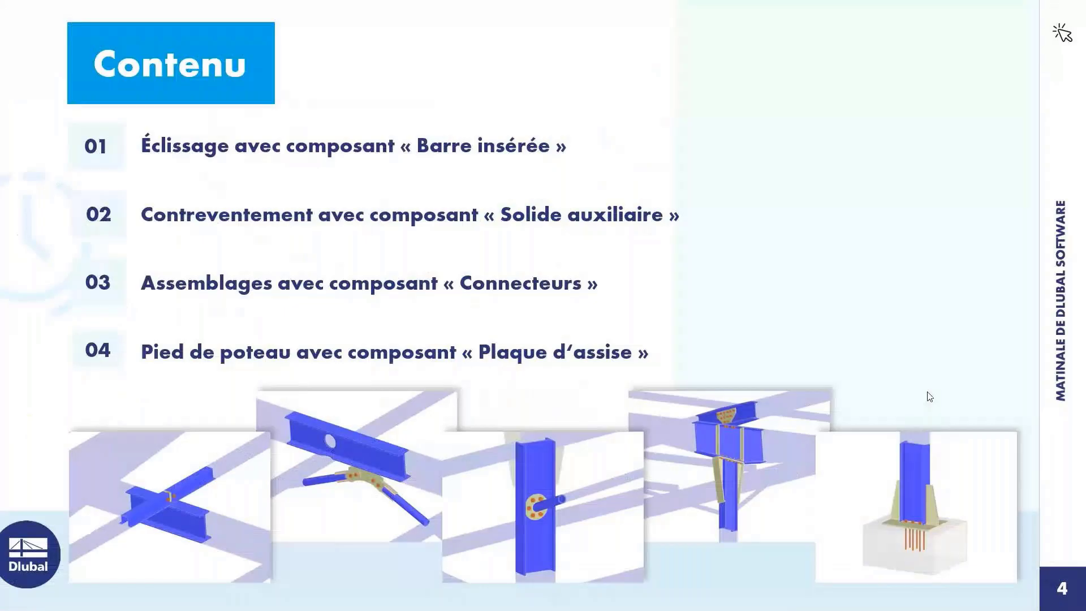
key("Right")
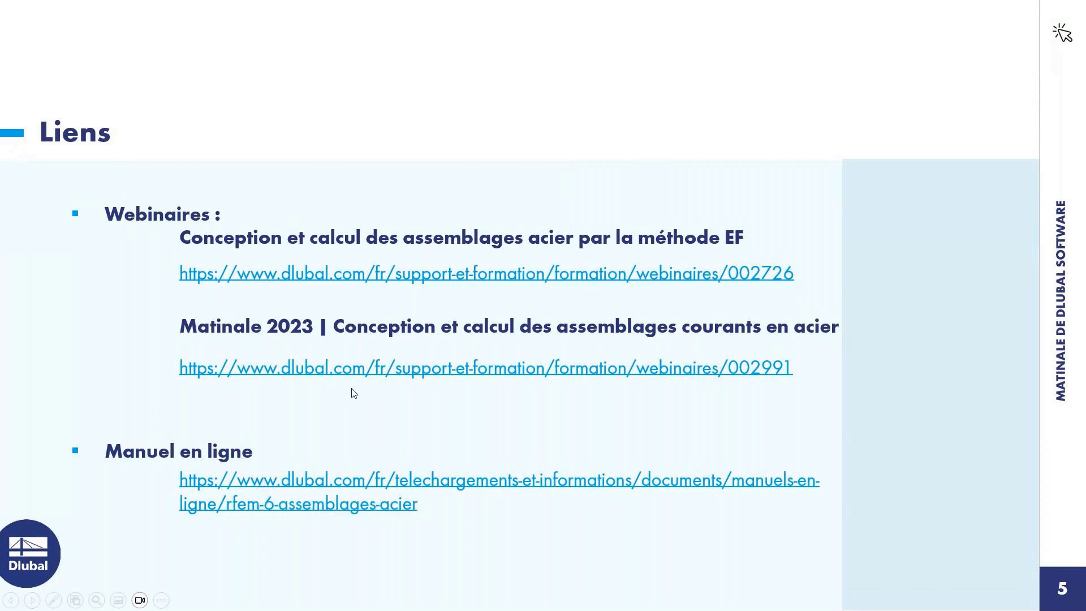
left_click(475, 409)
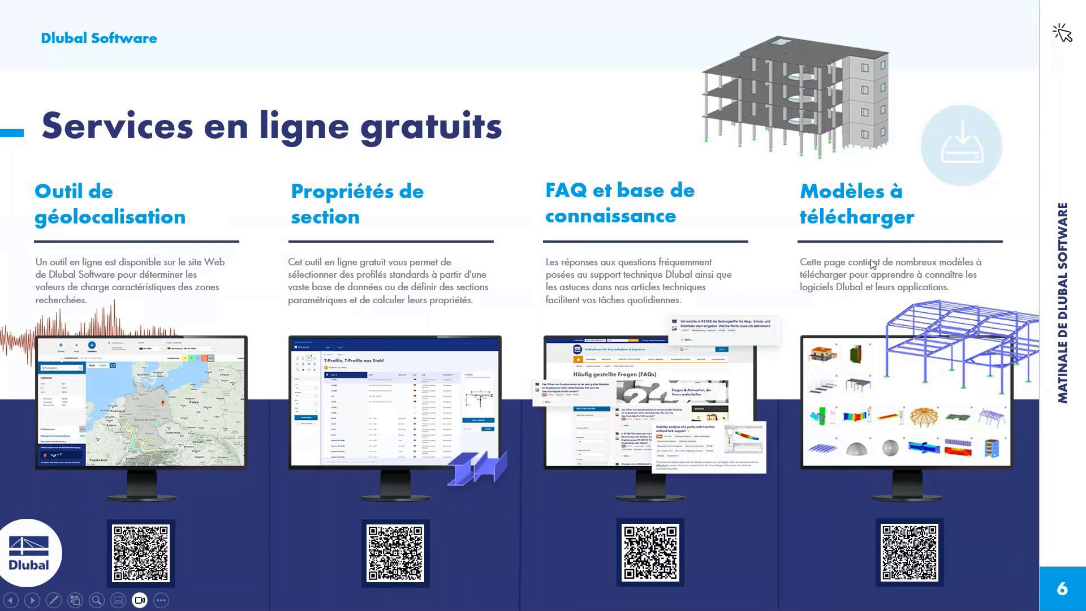
left_click(777, 311)
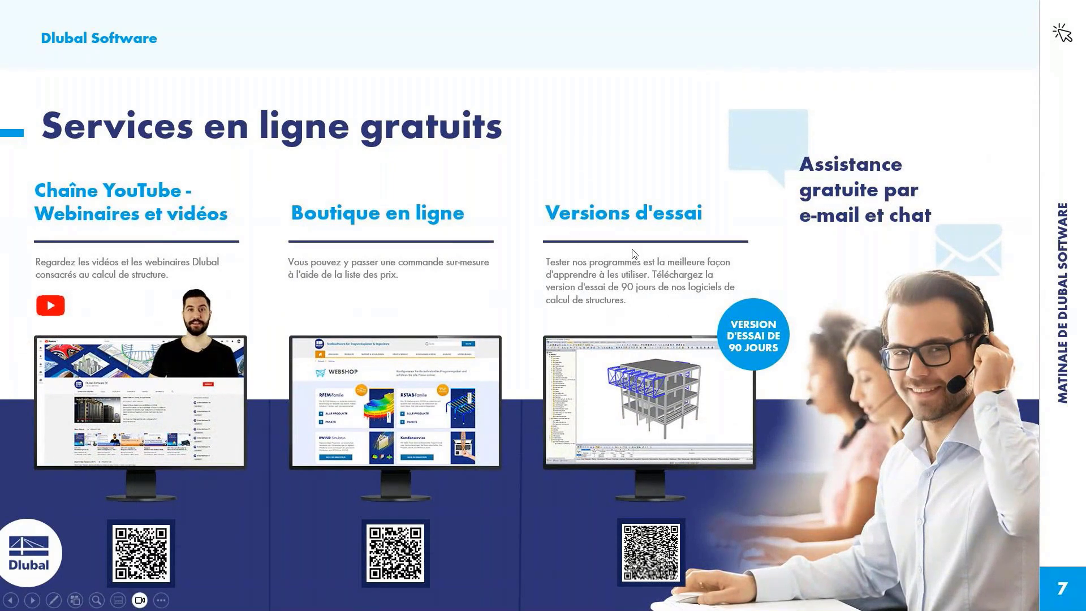
left_click(820, 243)
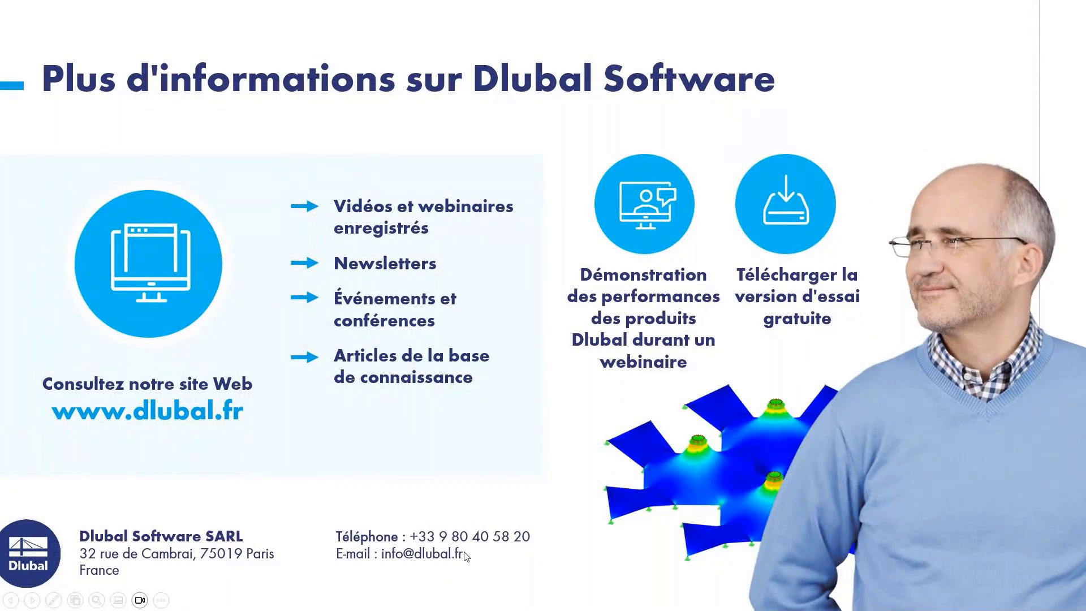
left_click(668, 504)
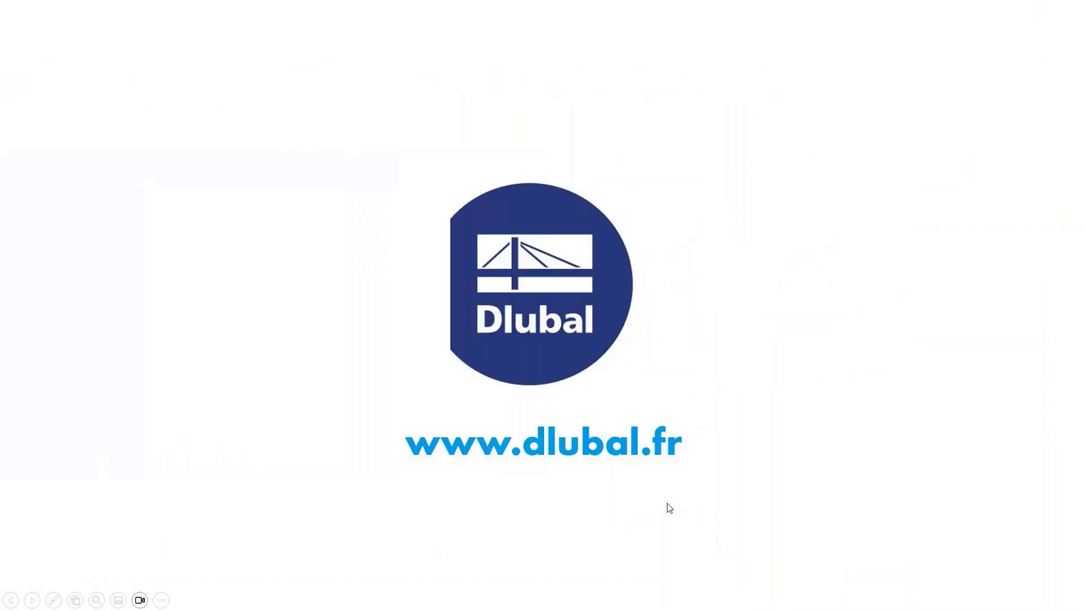